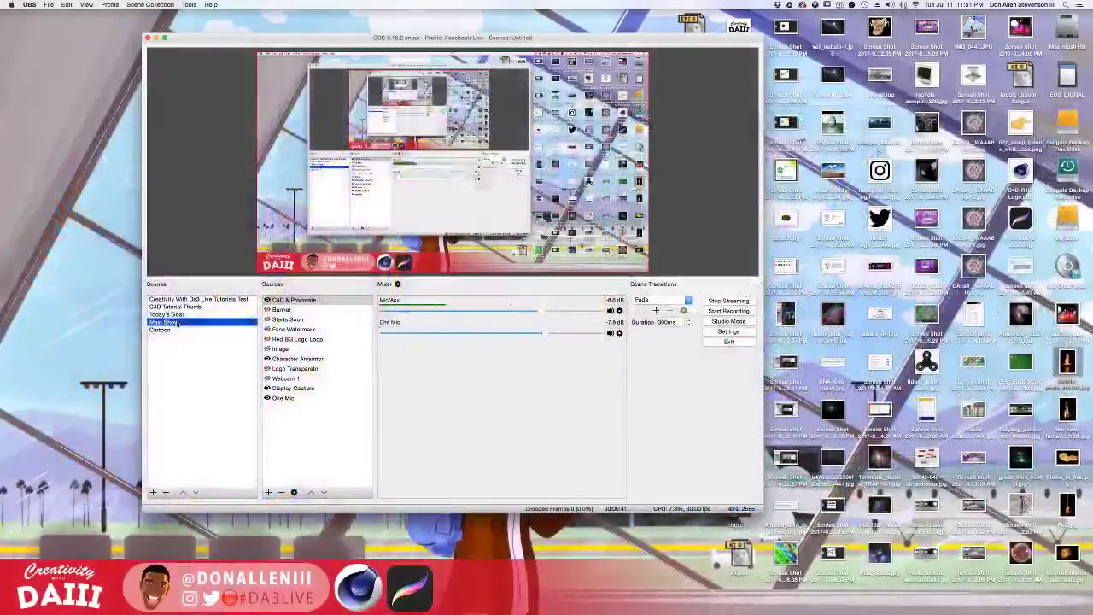
- Switch to Cinema 4D and bring up the Picture Viewer with the finished dragon render
{"action": "key", "text": "ctrl+Left"}
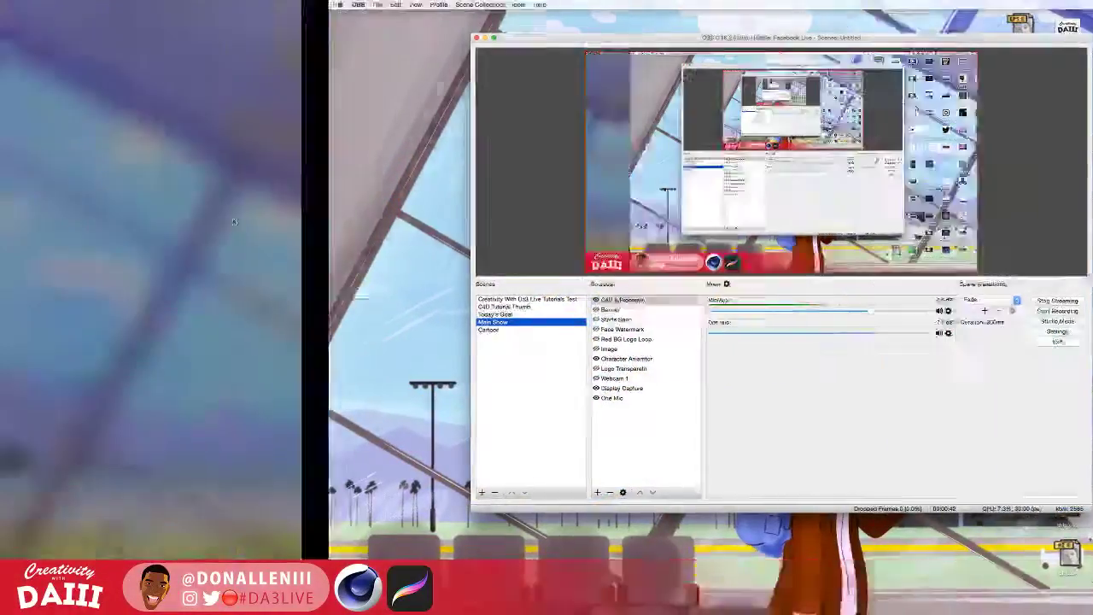
{"action": "key", "text": "ctrl+Right"}
{"action": "key", "text": "ctrl+Right"}
{"action": "key", "text": "ctrl+Up"}
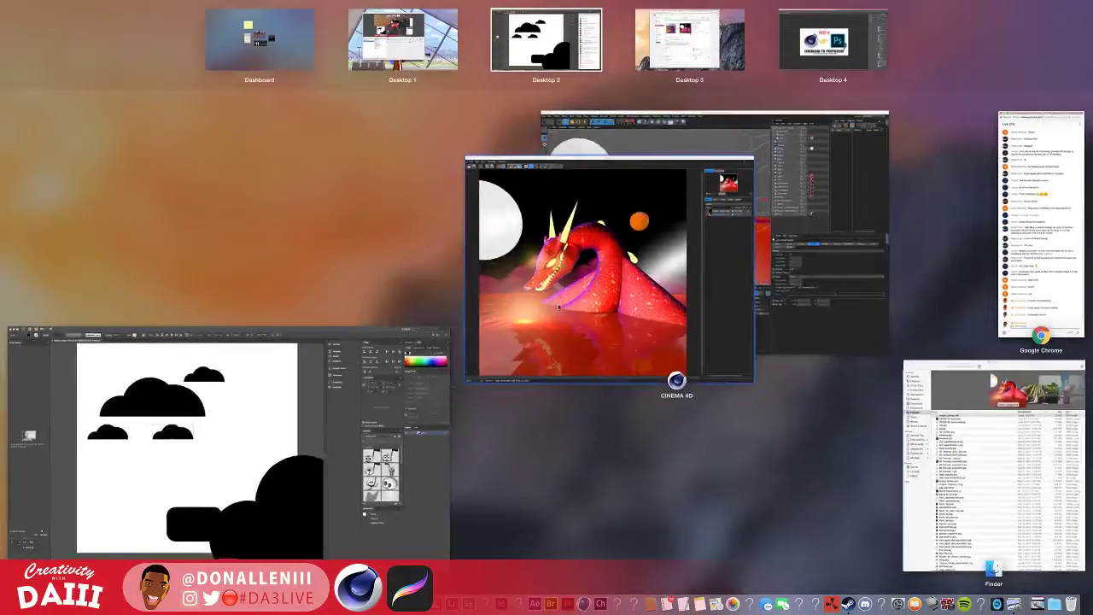
{"action": "left_click", "coordinate": [576, 267]}
{"action": "left_click_drag", "start_coordinate": [358, 51], "coordinate": [384, 23]}
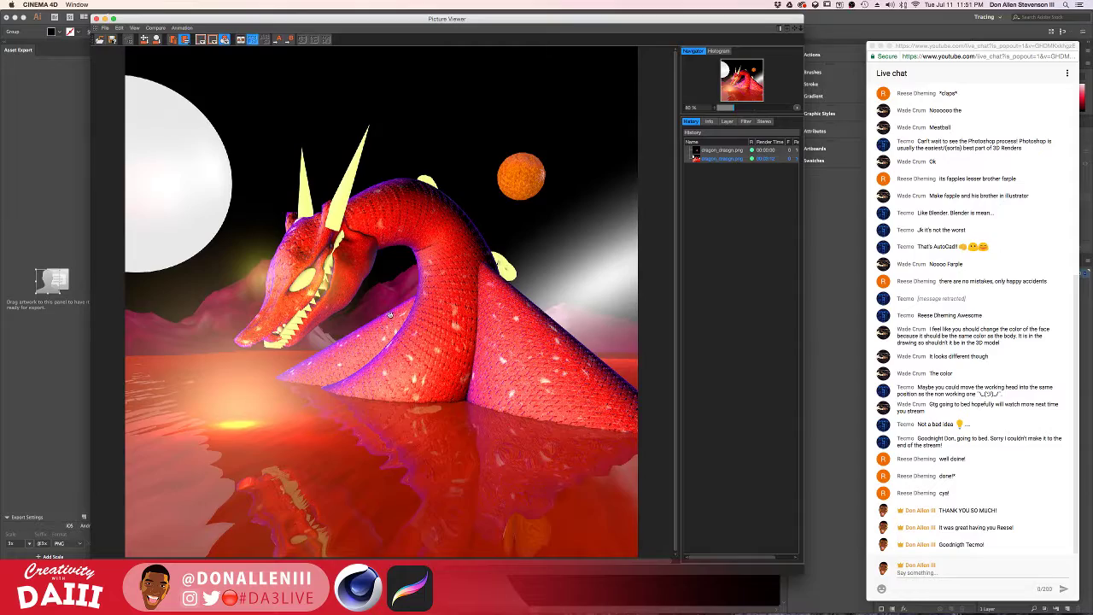
- Switch to Photoshop and look through the Seagate Backup Plus Drive in Finder for the Live Resources folder
{"action": "key", "text": "ctrl+Up"}
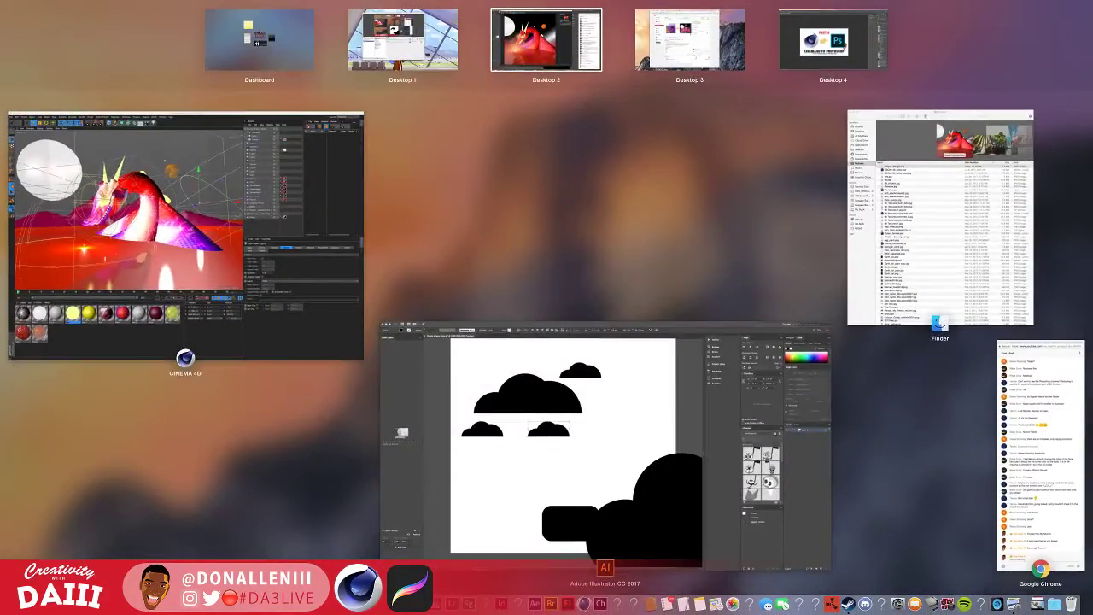
{"action": "left_click", "coordinate": [291, 595]}
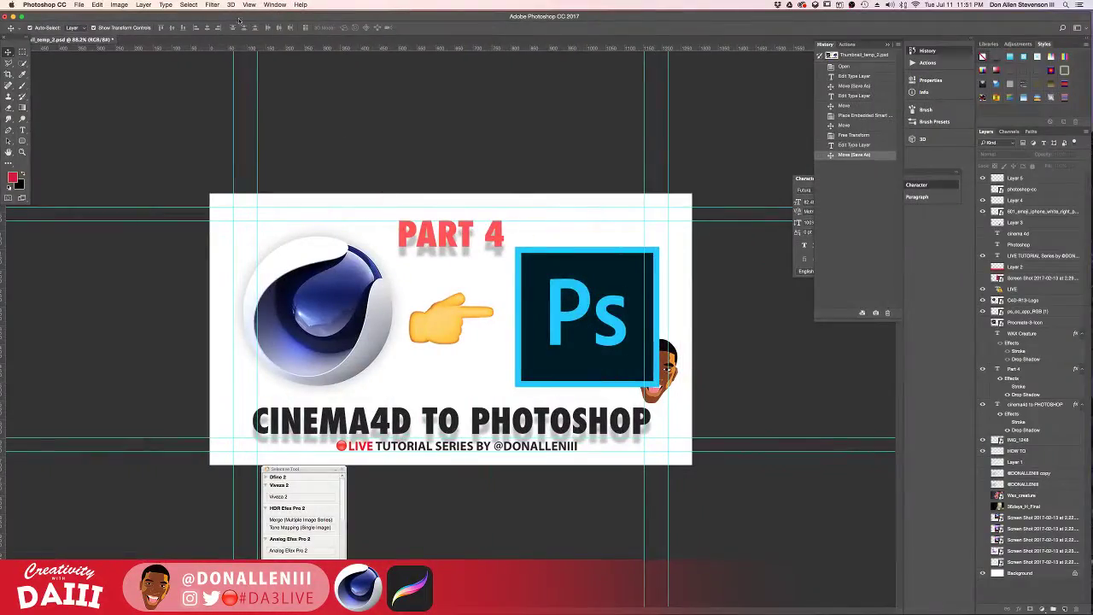
{"action": "left_click", "coordinate": [78, 6]}
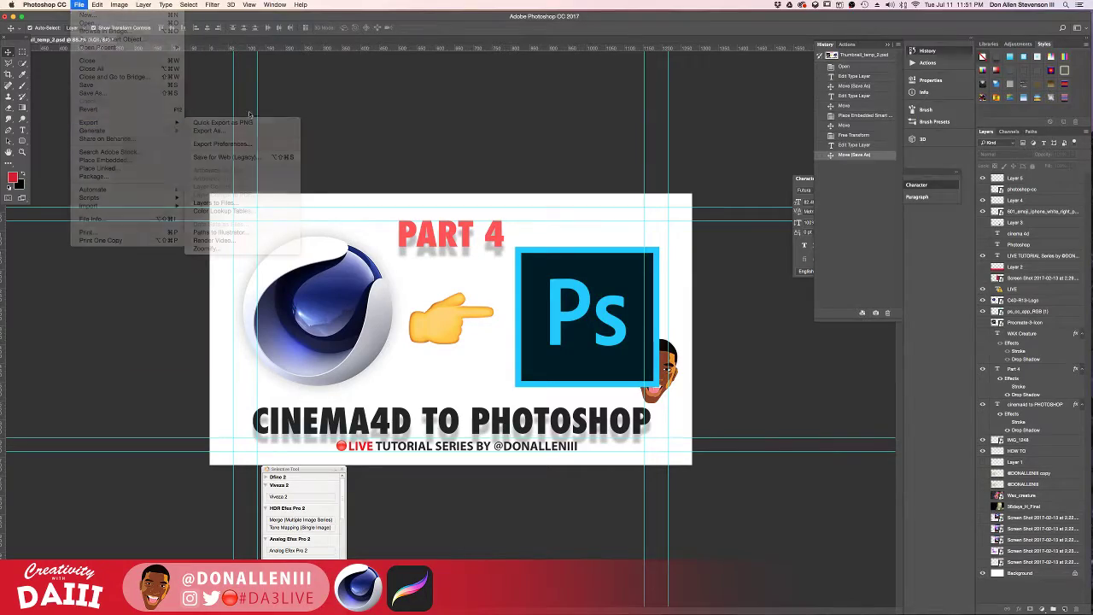
{"action": "left_click", "coordinate": [551, 88]}
{"action": "key", "text": "ctrl+Up"}
{"action": "left_click", "coordinate": [34, 361]}
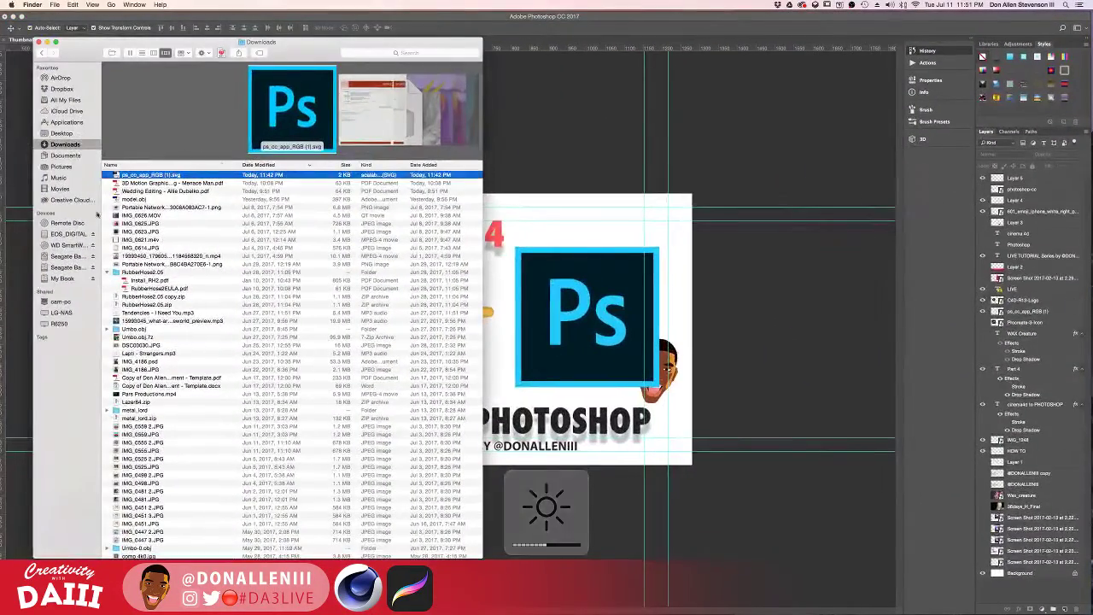
{"action": "left_click", "coordinate": [55, 268]}
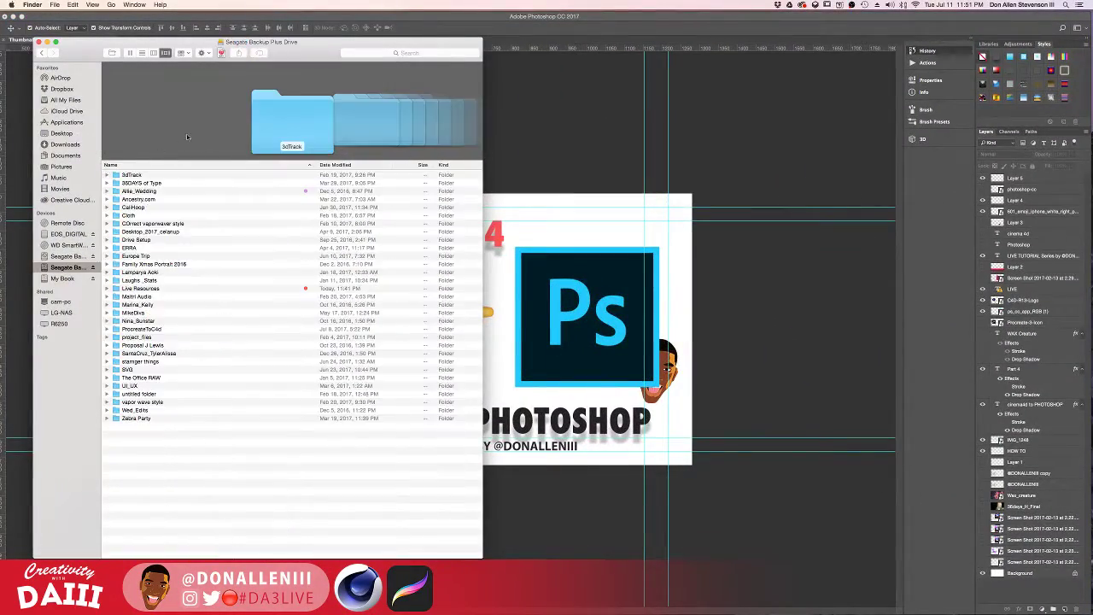
{"action": "left_click", "coordinate": [211, 290]}
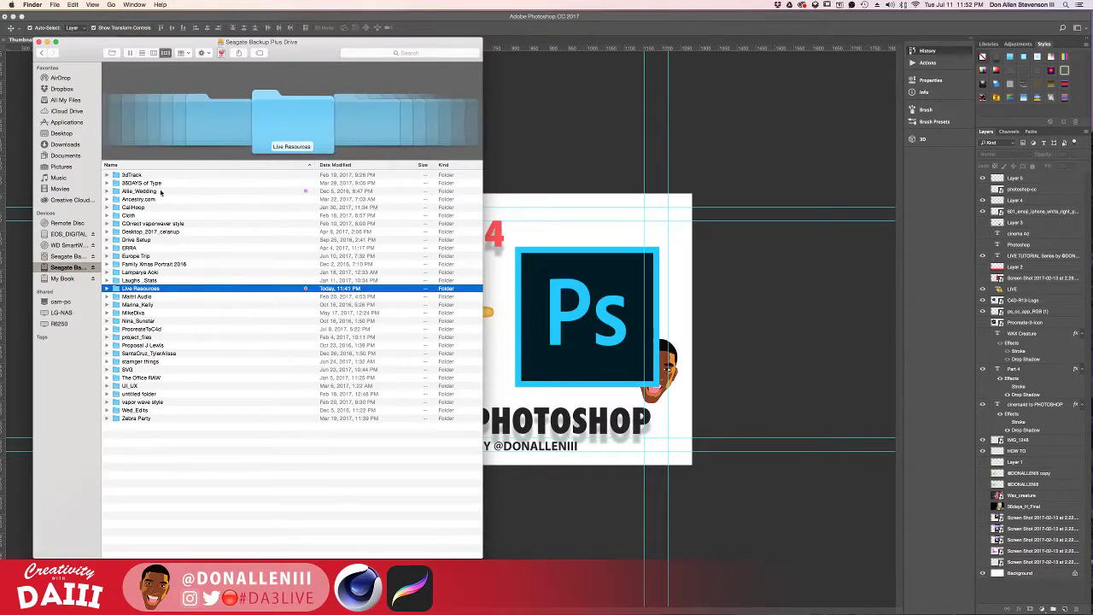
{"action": "left_click", "coordinate": [795, 143]}
- Return to the Cinema 4D Picture Viewer and reveal the coloured dragon render's file in Finder
{"action": "key", "text": "ctrl+Up"}
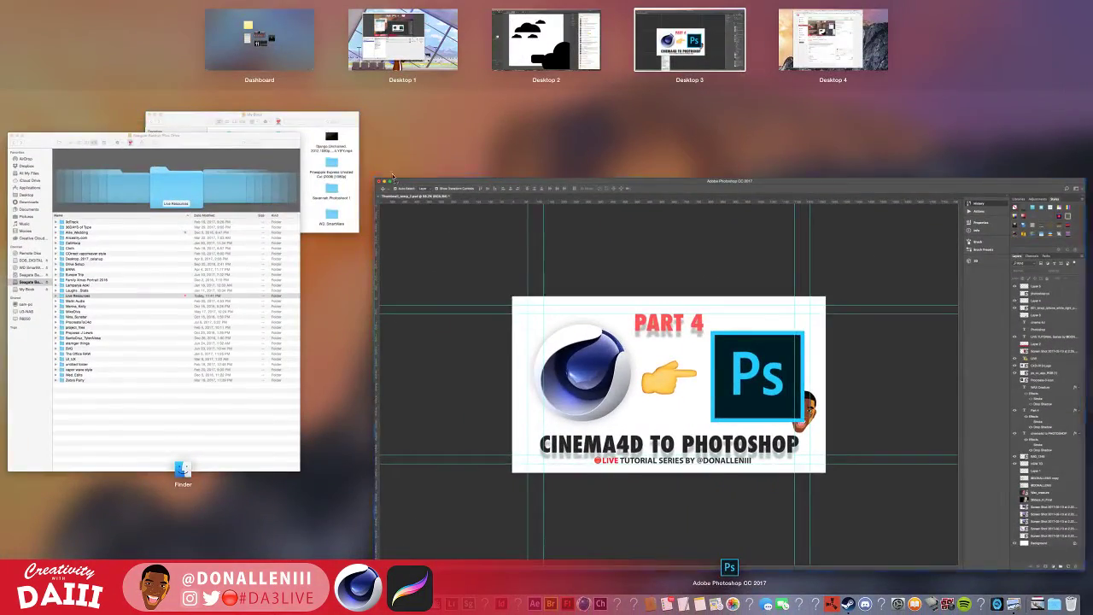
{"action": "key", "text": "ctrl+Up"}
{"action": "key", "text": "ctrl+Up"}
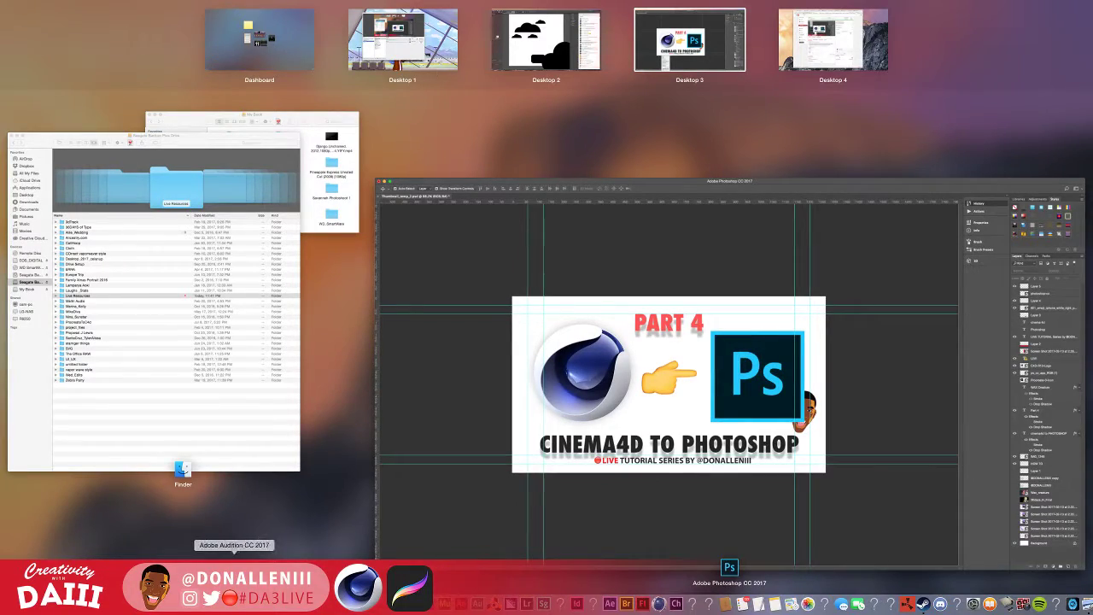
{"action": "key", "text": "ctrl+Up"}
{"action": "left_click", "coordinate": [256, 603]}
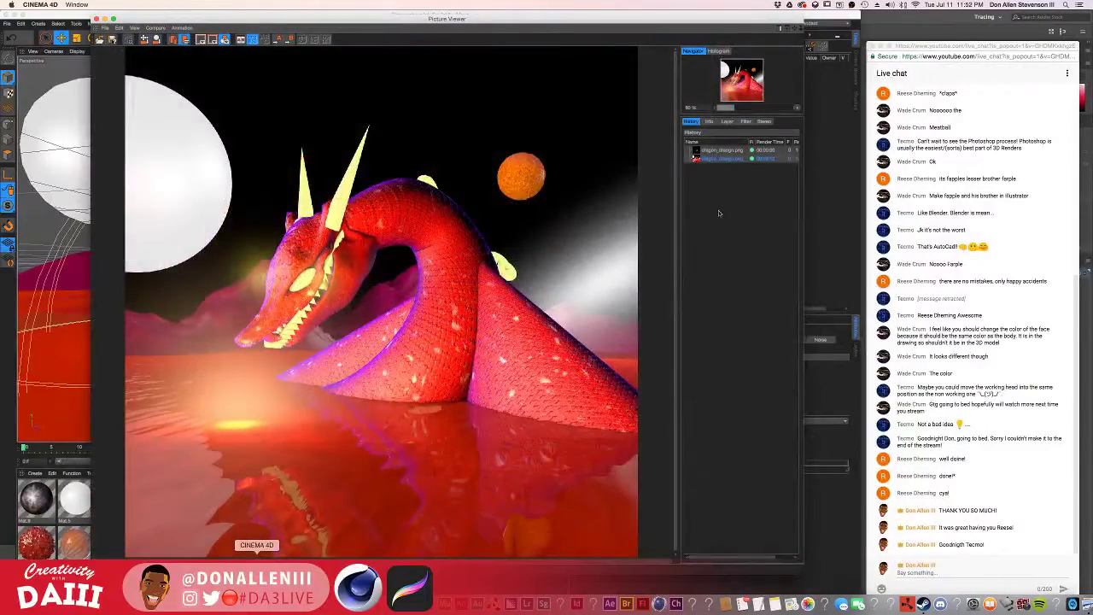
{"action": "right_click", "coordinate": [726, 165]}
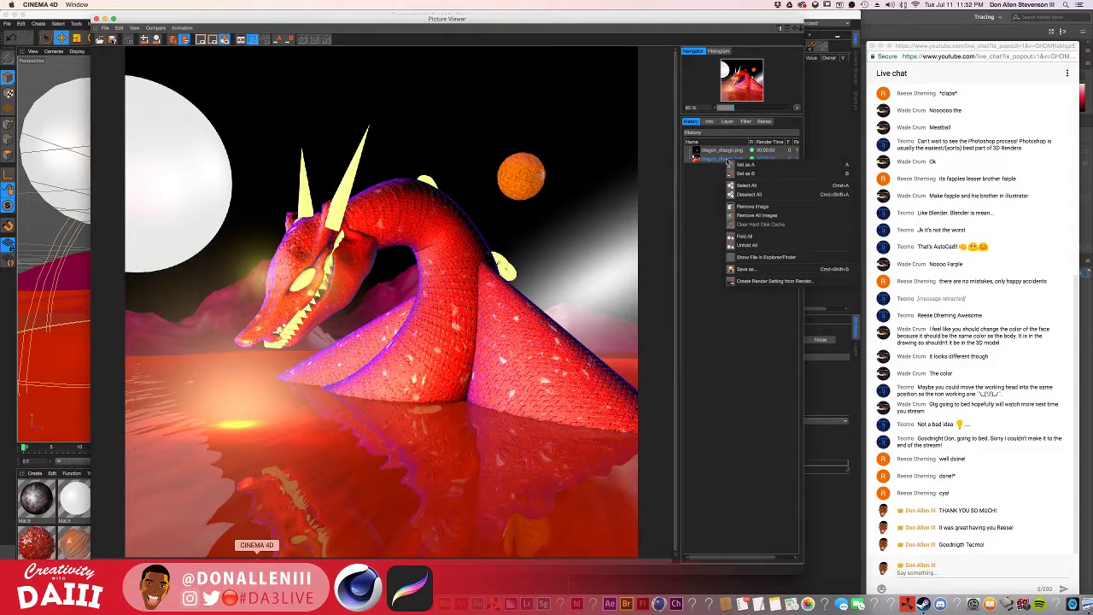
{"action": "left_click", "coordinate": [762, 257]}
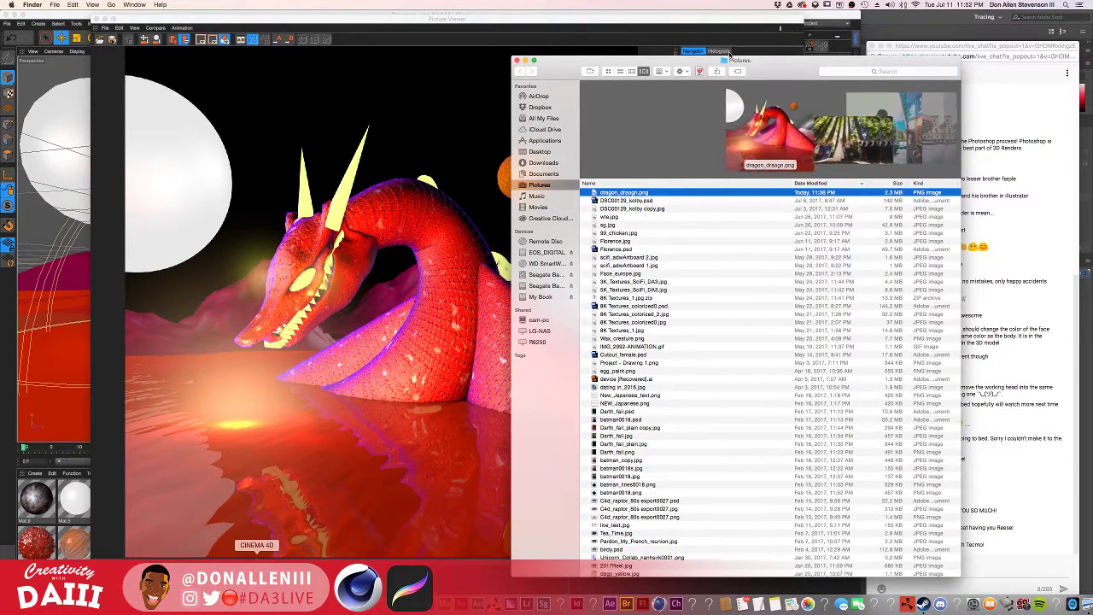
- Open dragon_draogn.png from the Pictures folder in Adobe Photoshop CC 2017 and close the floating Selective Tool palette
{"action": "left_click_drag", "start_coordinate": [761, 66], "coordinate": [471, 88]}
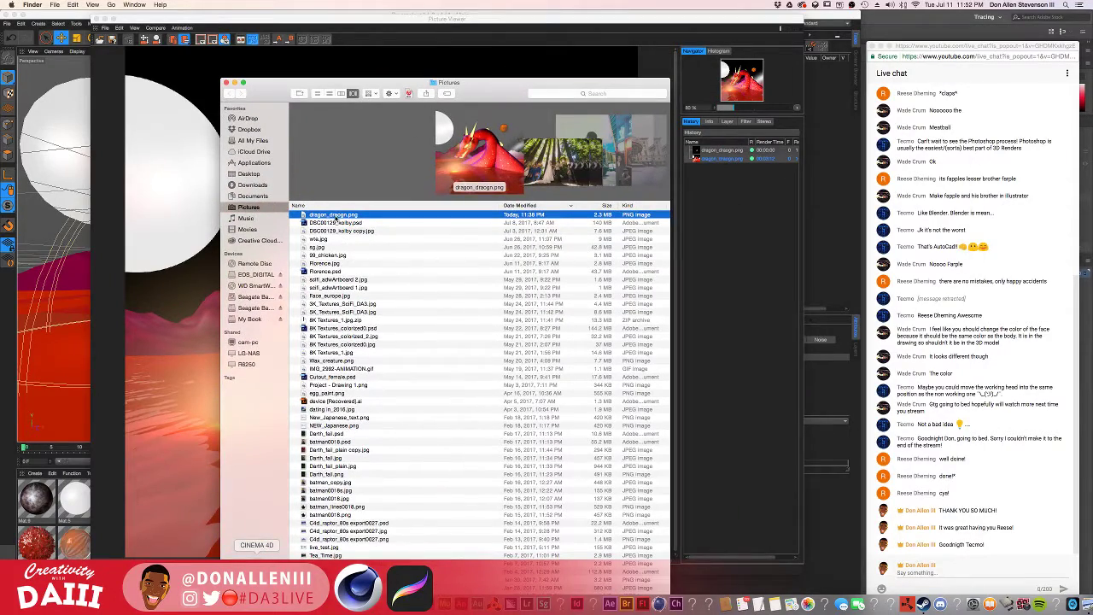
{"action": "right_click", "coordinate": [335, 219]}
{"action": "mouse_move", "coordinate": [402, 228]}
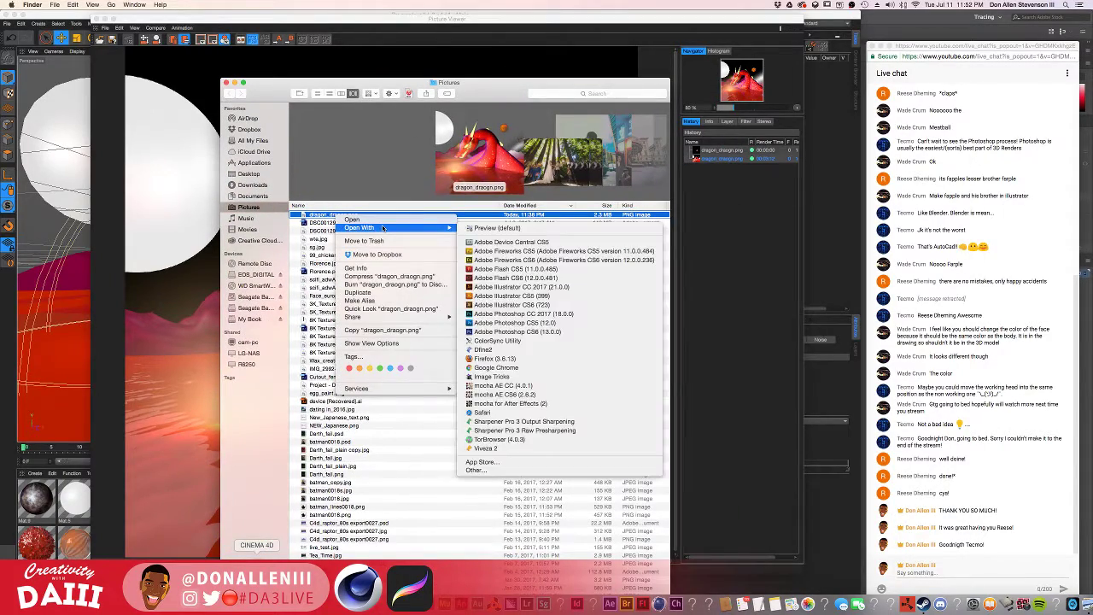
{"action": "left_click", "coordinate": [534, 315]}
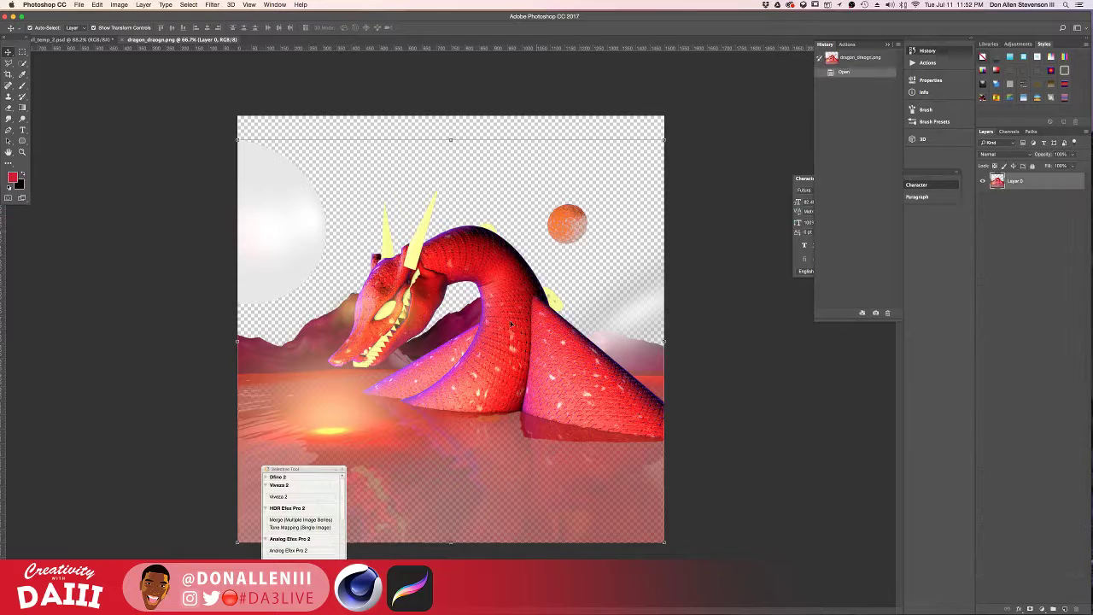
{"action": "left_click", "coordinate": [342, 470]}
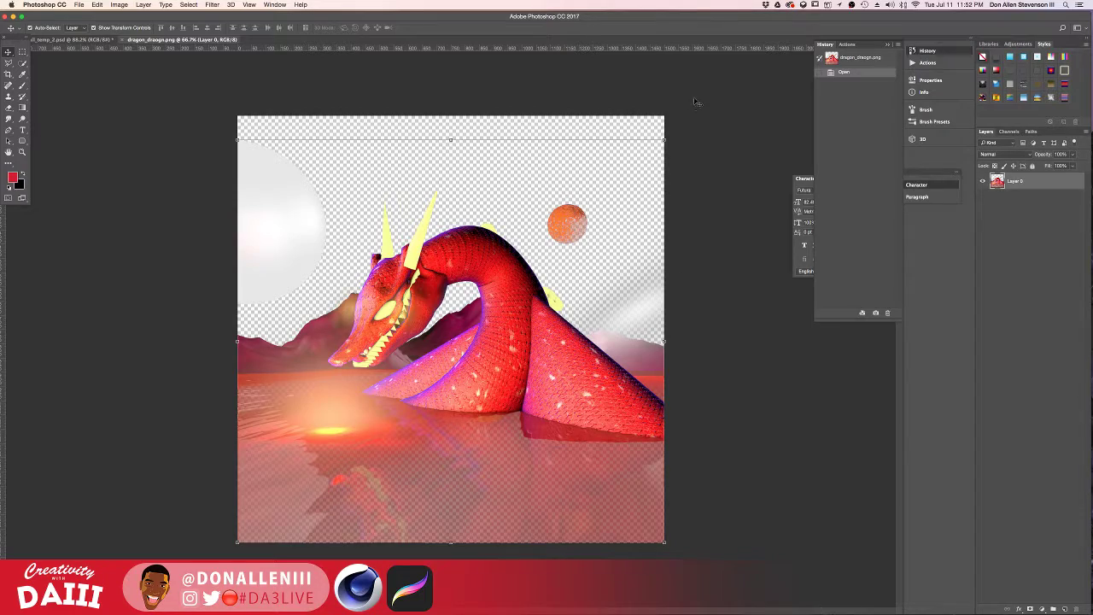
- Place the Tarantula Nebula image from the desktop into the dragon document, enlarged to extend beyond the canvas edges
{"action": "key", "text": "ctrl+Up"}
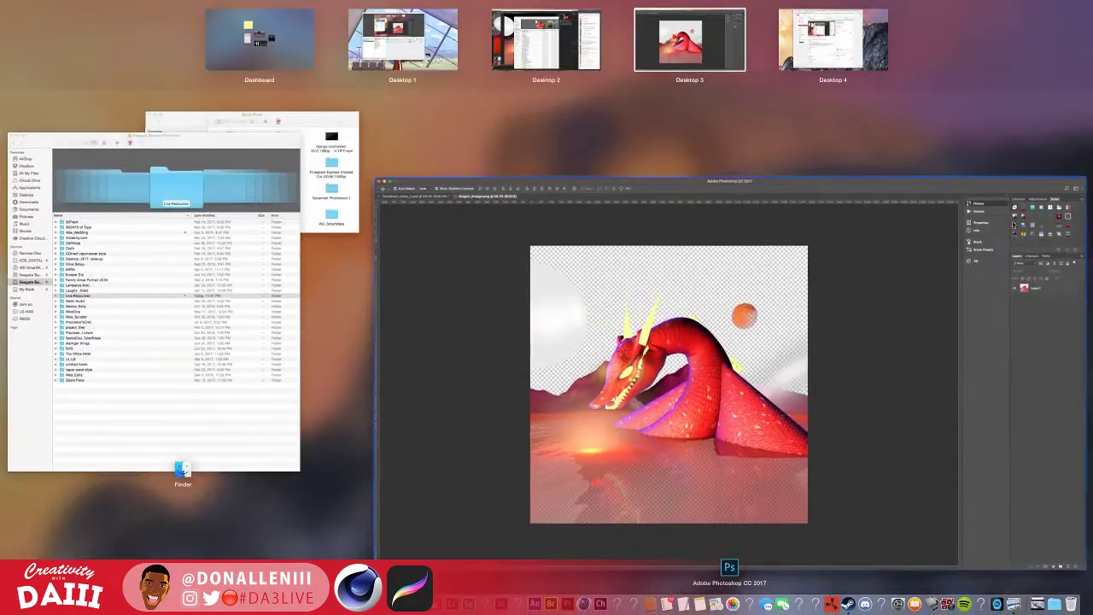
{"action": "left_click", "coordinate": [836, 332]}
{"action": "key", "text": "ctrl+Up"}
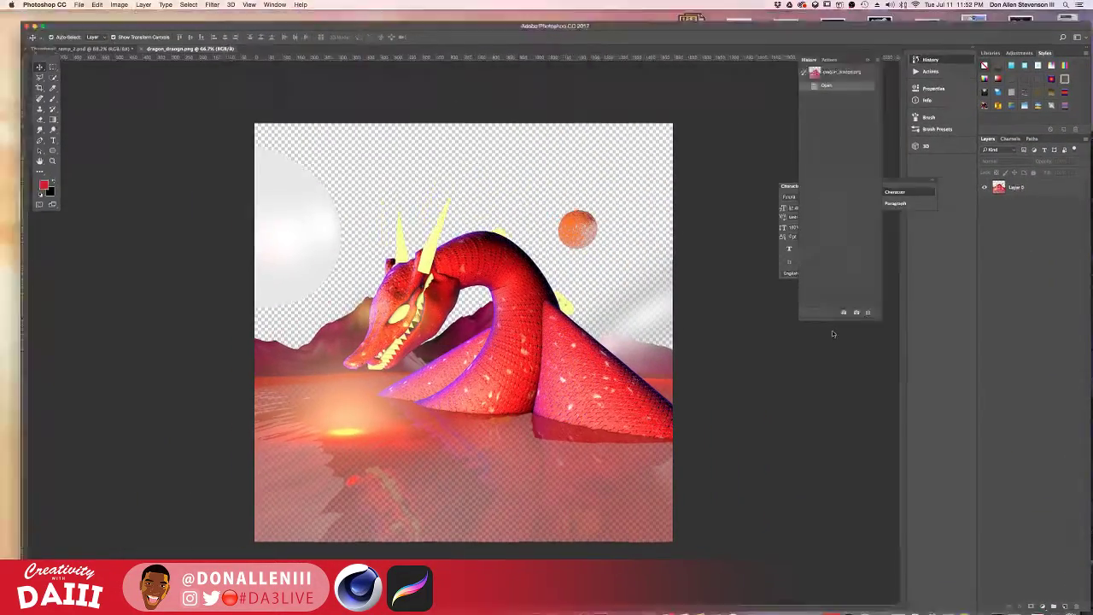
{"action": "left_click", "coordinate": [835, 334]}
{"action": "key", "text": "F11"}
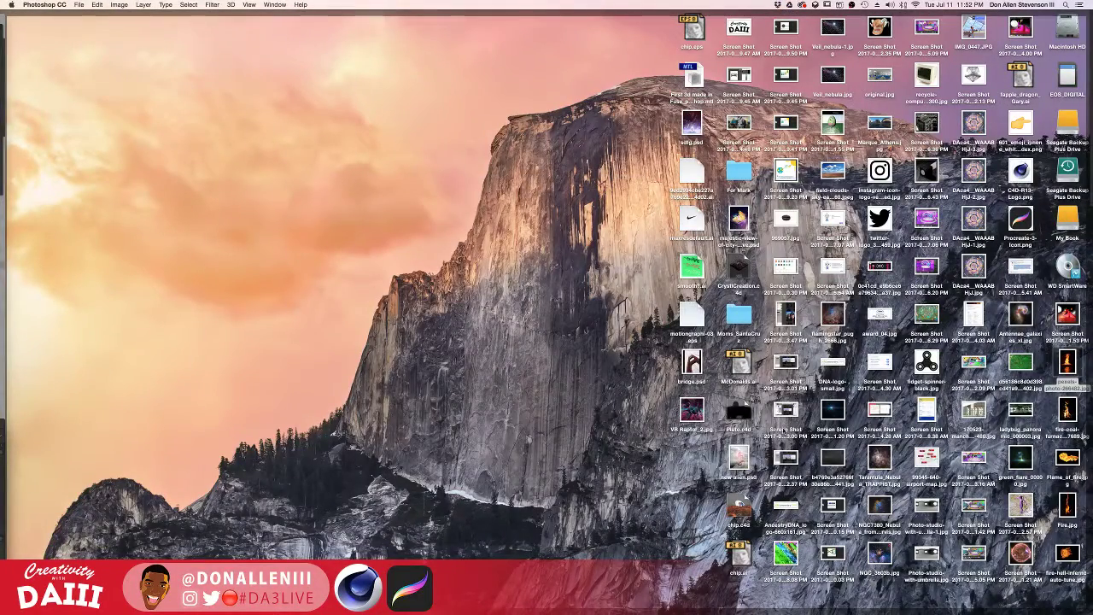
{"action": "key", "text": "F11"}
{"action": "left_click_drag", "start_coordinate": [883, 461], "coordinate": [399, 224]}
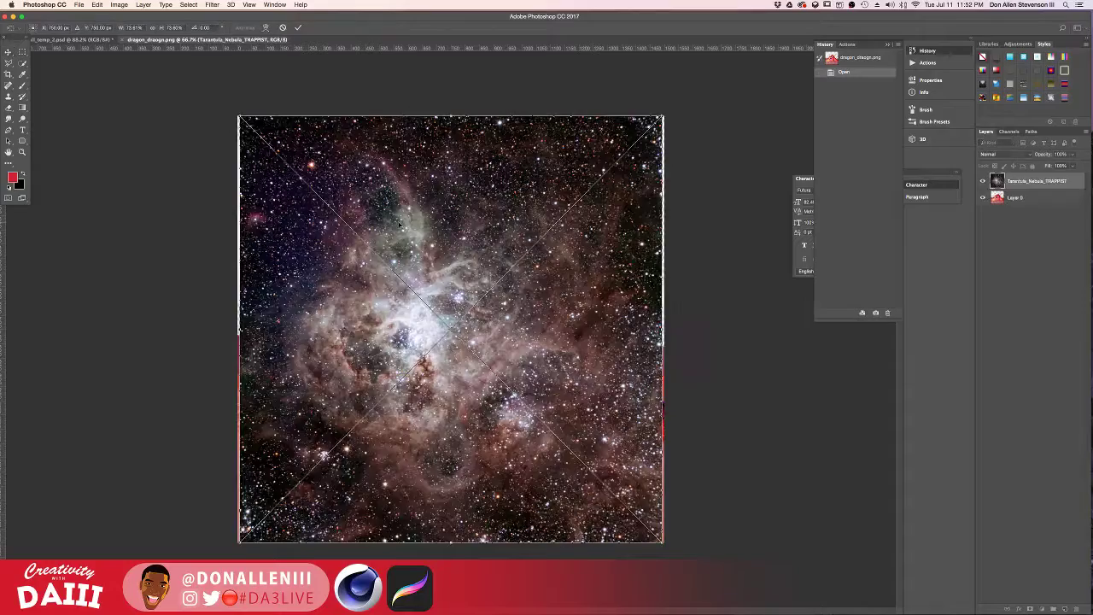
{"action": "left_click_drag", "start_coordinate": [662, 119], "coordinate": [649, 151]}
{"action": "key", "text": "Return"}
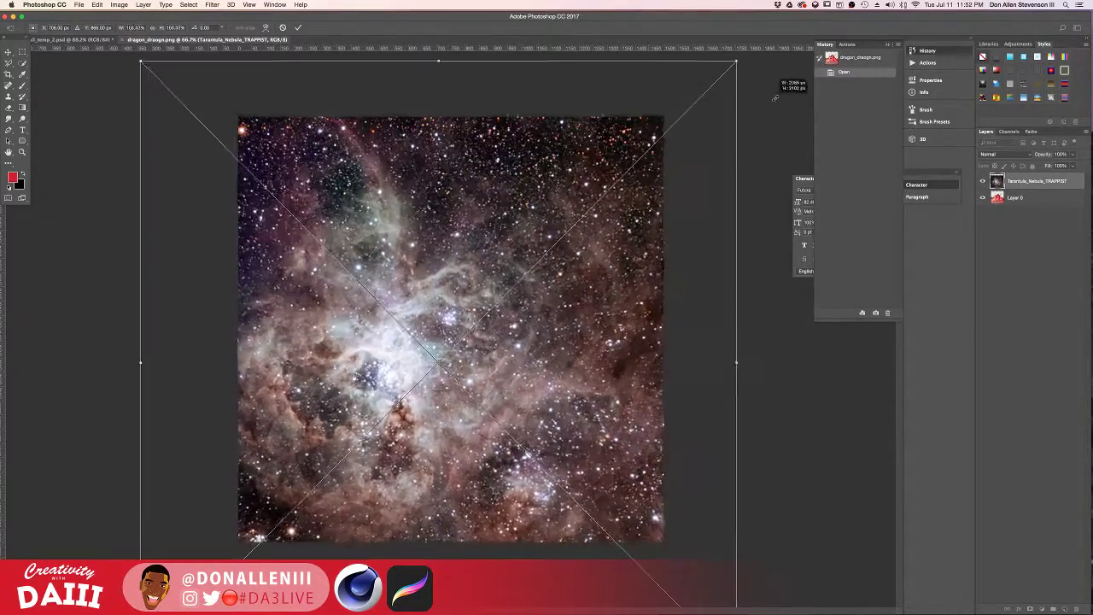
- Move the nebula layer beneath the dragon layer, then reposition it and scale it down to about 94% as the sky background
{"action": "left_click_drag", "start_coordinate": [1040, 188], "coordinate": [1031, 224]}
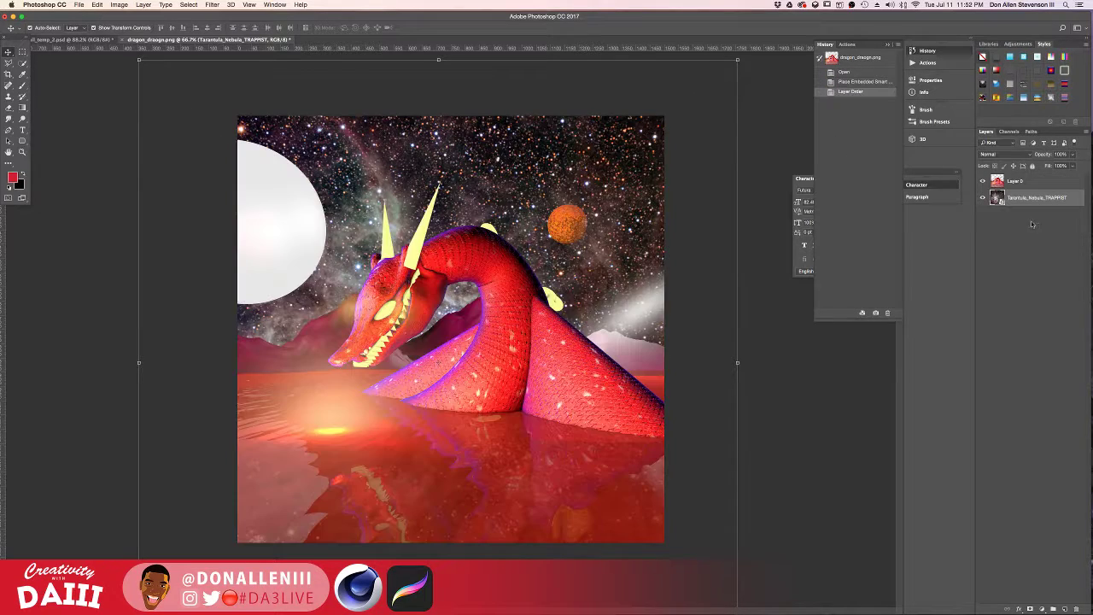
{"action": "left_click_drag", "start_coordinate": [453, 161], "coordinate": [476, 178]}
{"action": "left_click_drag", "start_coordinate": [610, 205], "coordinate": [610, 231]}
{"action": "left_click_drag", "start_coordinate": [714, 75], "coordinate": [602, 182]}
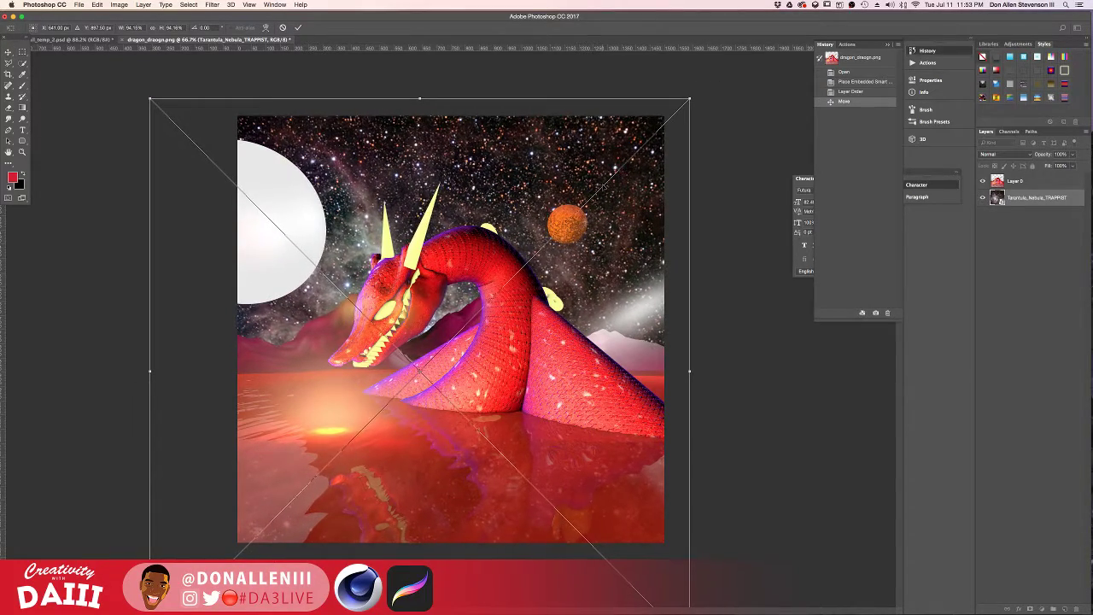
{"action": "key", "text": "Return"}
{"action": "key", "text": "ctrl+Up"}
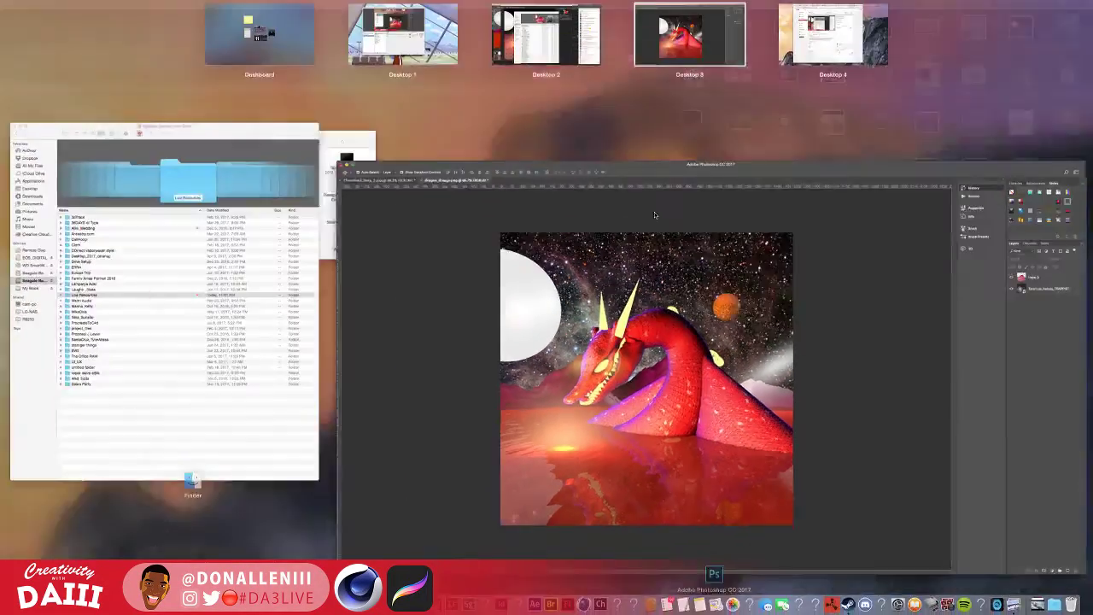
{"action": "left_click", "coordinate": [819, 222]}
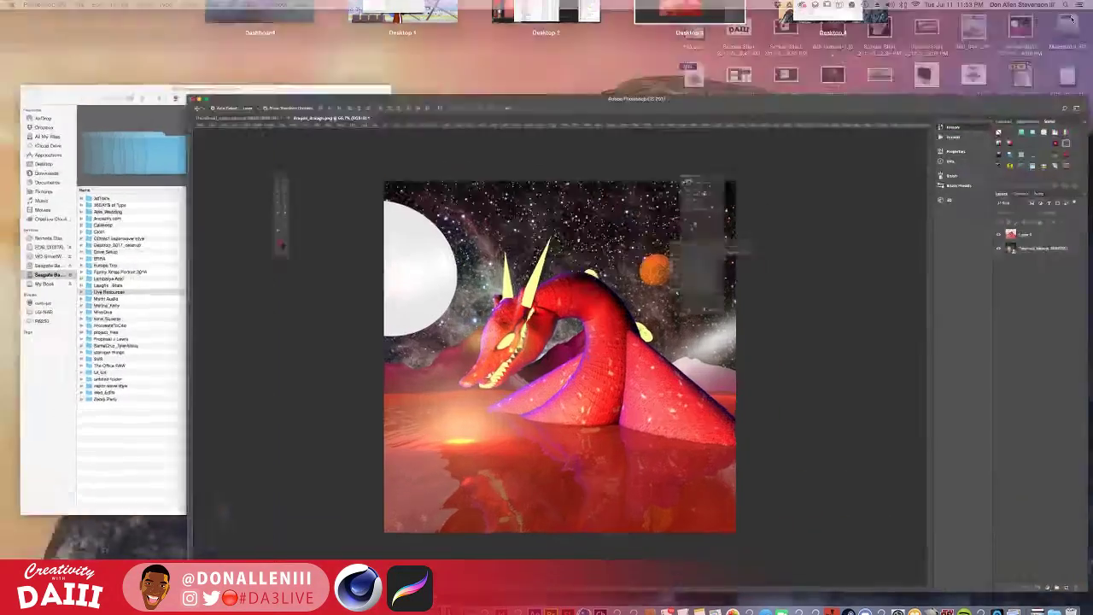
{"action": "key", "text": "ctrl+Up"}
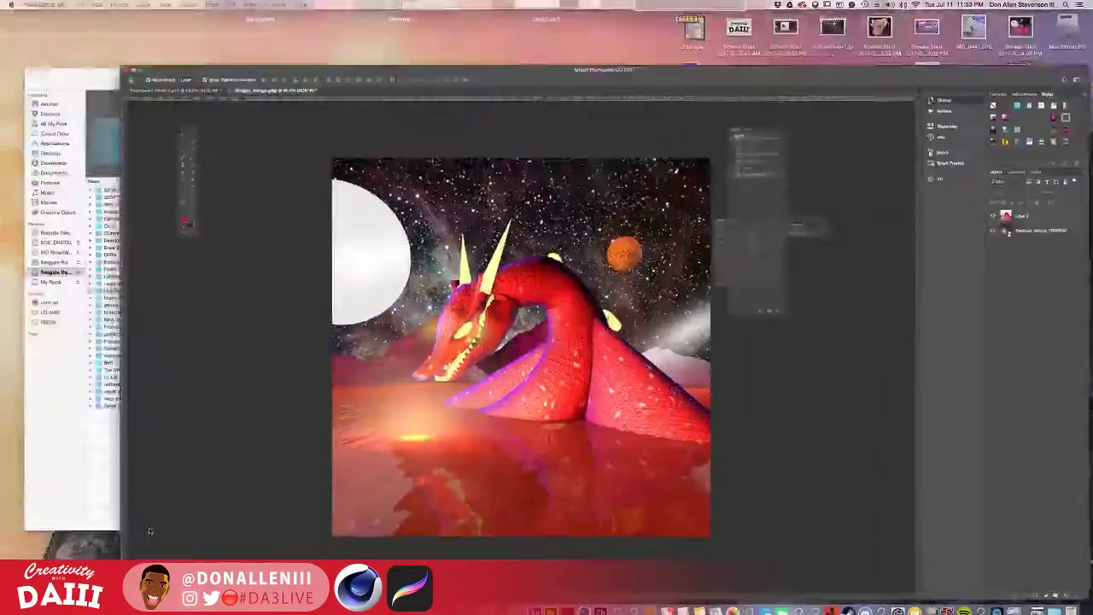
{"action": "key", "text": "ctrl+Up"}
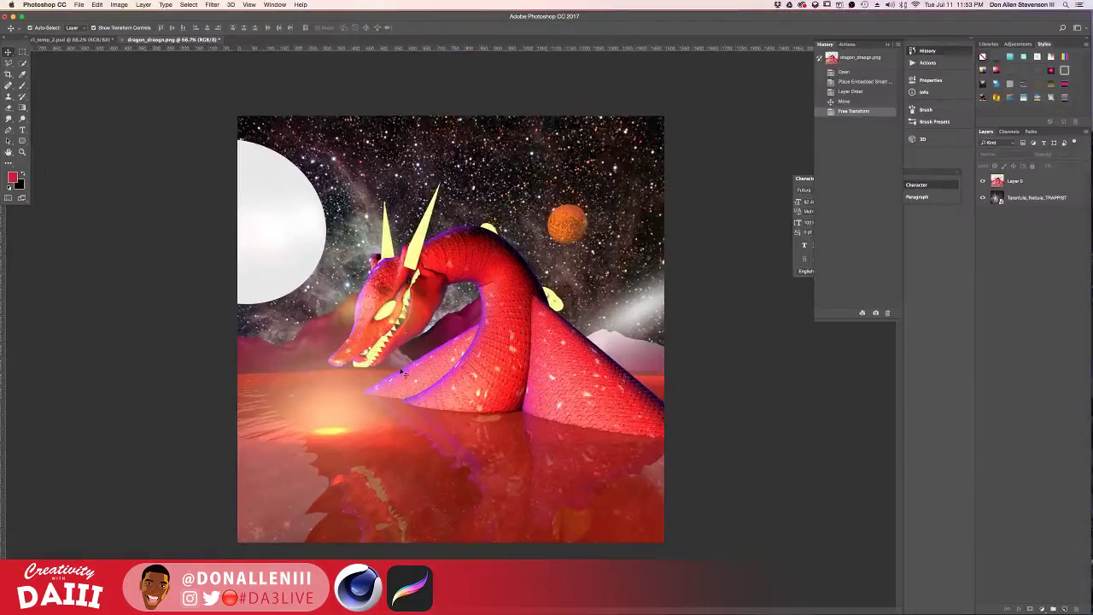
{"action": "scroll", "coordinate": [357, 356], "scroll_direction": "up", "scroll_amount": 2}
{"action": "scroll", "coordinate": [366, 372], "scroll_direction": "up", "scroll_amount": 3}
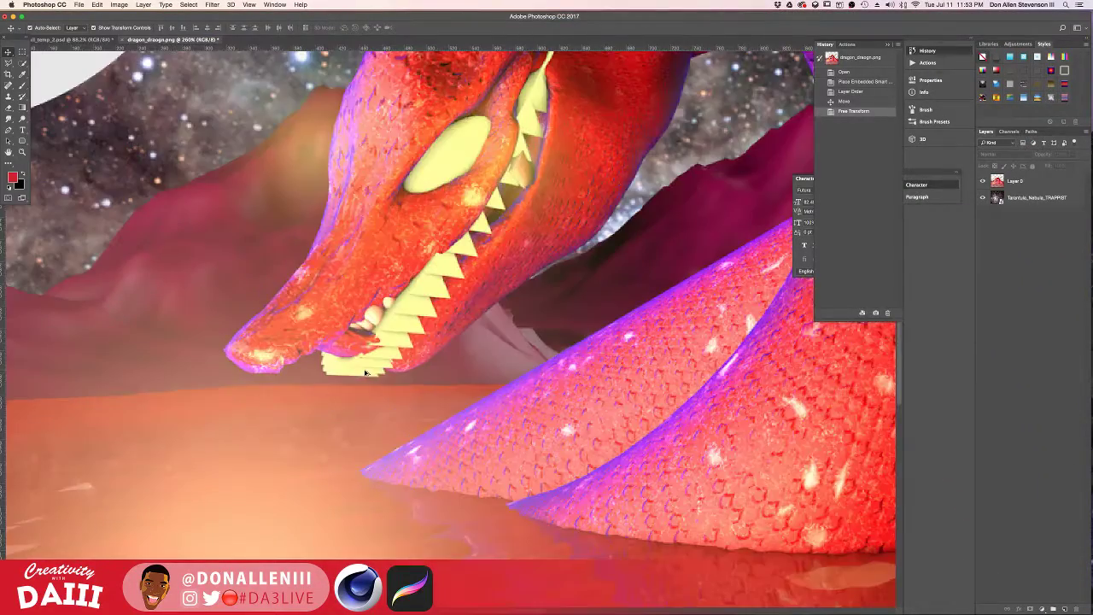
{"action": "scroll", "coordinate": [367, 350], "scroll_direction": "down", "scroll_amount": 5}
{"action": "scroll", "coordinate": [367, 351], "scroll_direction": "up", "scroll_amount": 3}
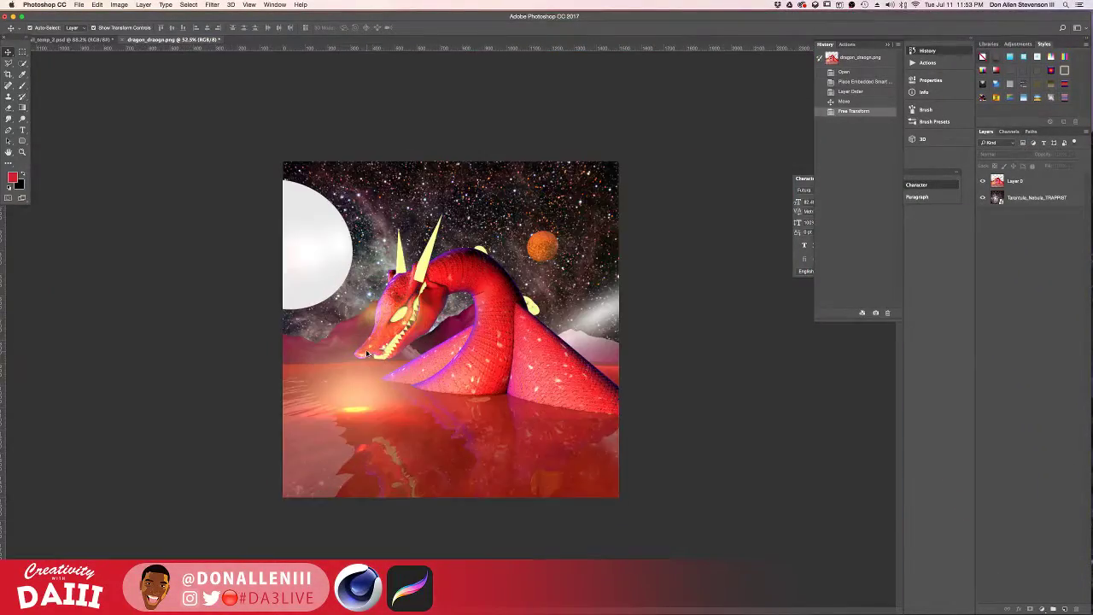
- Place the pexels-photo-266482, fire-coal-furnace-77689, Fire and fire-hell-inferno-auto-tune images from the desktop into the dragon document
{"action": "key", "text": "F11"}
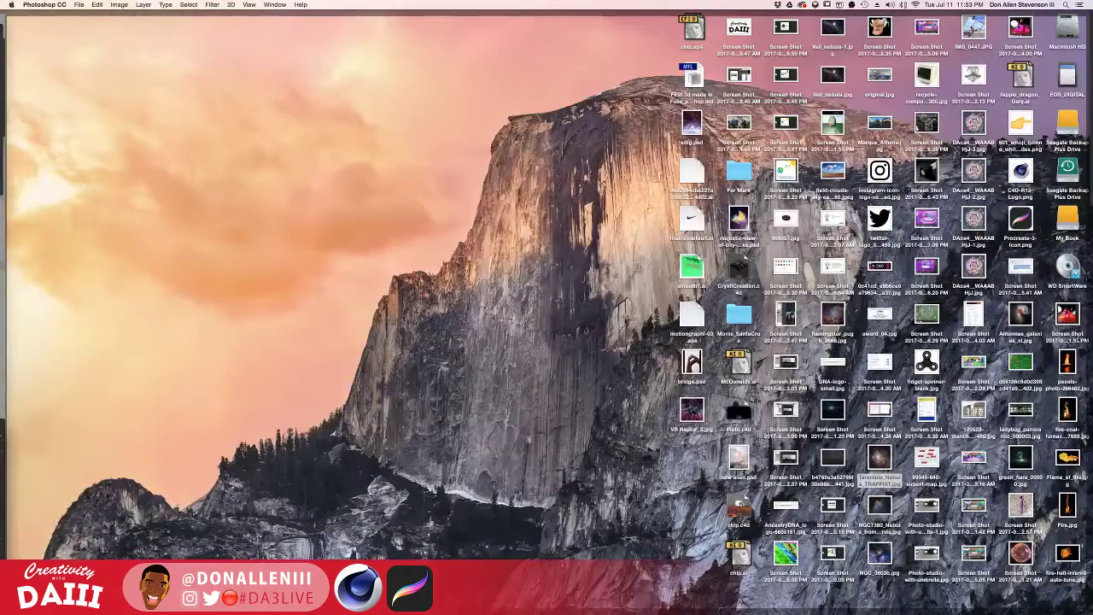
{"action": "left_click", "coordinate": [1071, 362]}
{"action": "left_click", "coordinate": [1068, 414], "text": "super"}
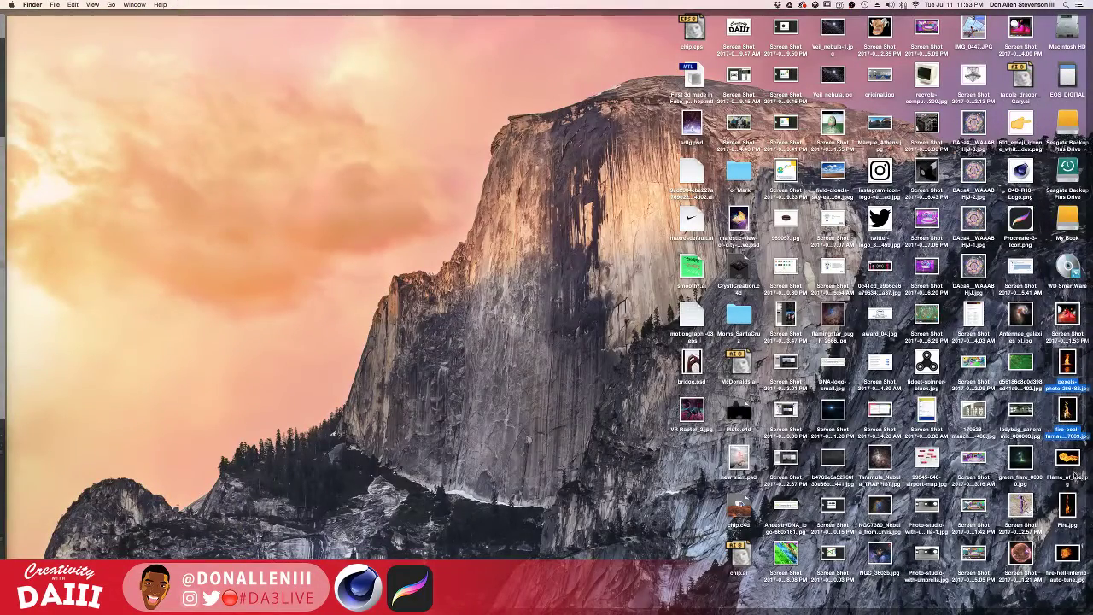
{"action": "left_click", "coordinate": [1067, 506], "text": "super"}
{"action": "left_click", "coordinate": [1068, 553], "text": "super"}
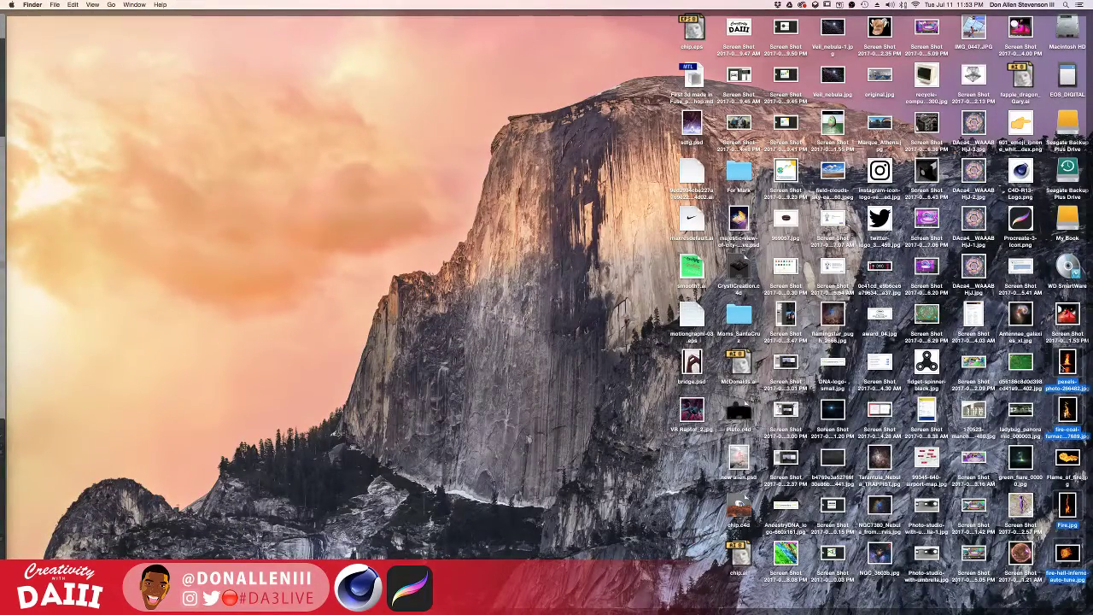
{"action": "key", "text": "F11"}
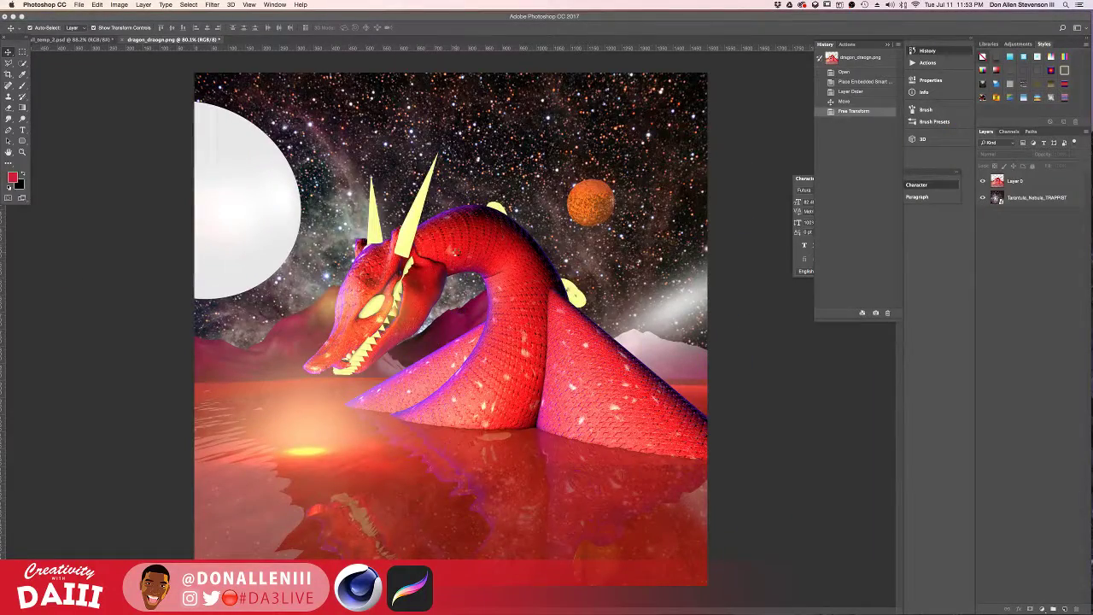
{"action": "left_click_drag", "start_coordinate": [457, 251], "coordinate": [457, 254]}
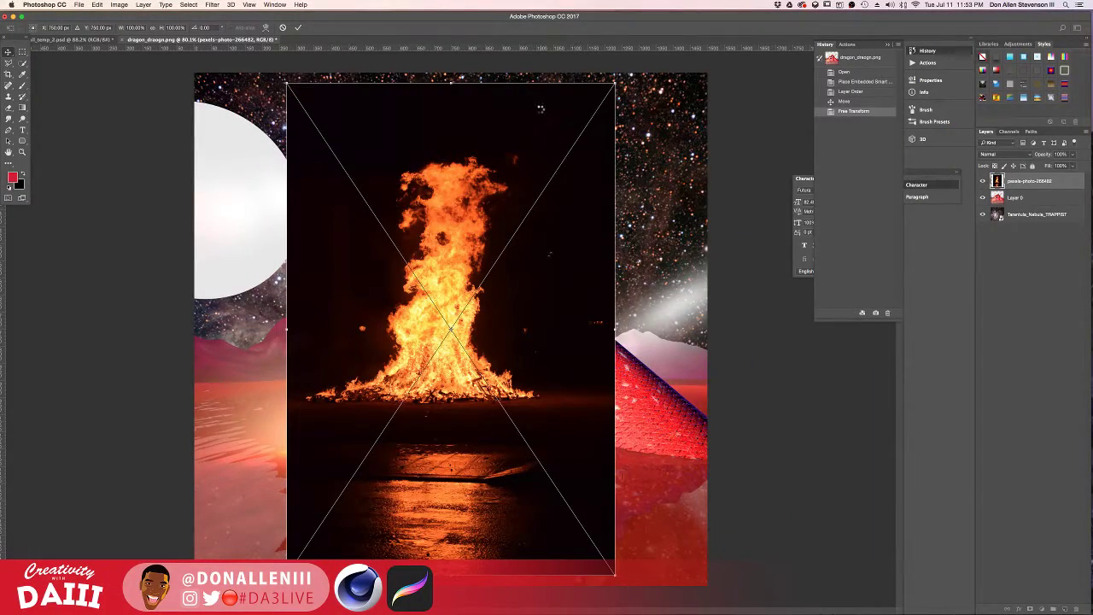
{"action": "key", "text": "Return"}
{"action": "key", "text": "Return"}
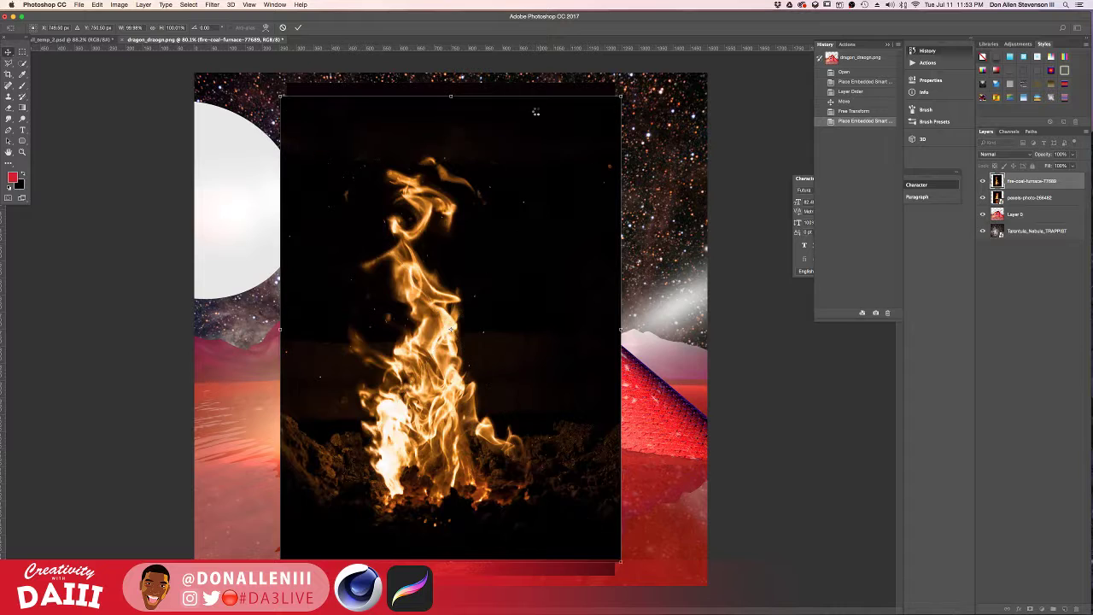
{"action": "key", "text": "Return"}
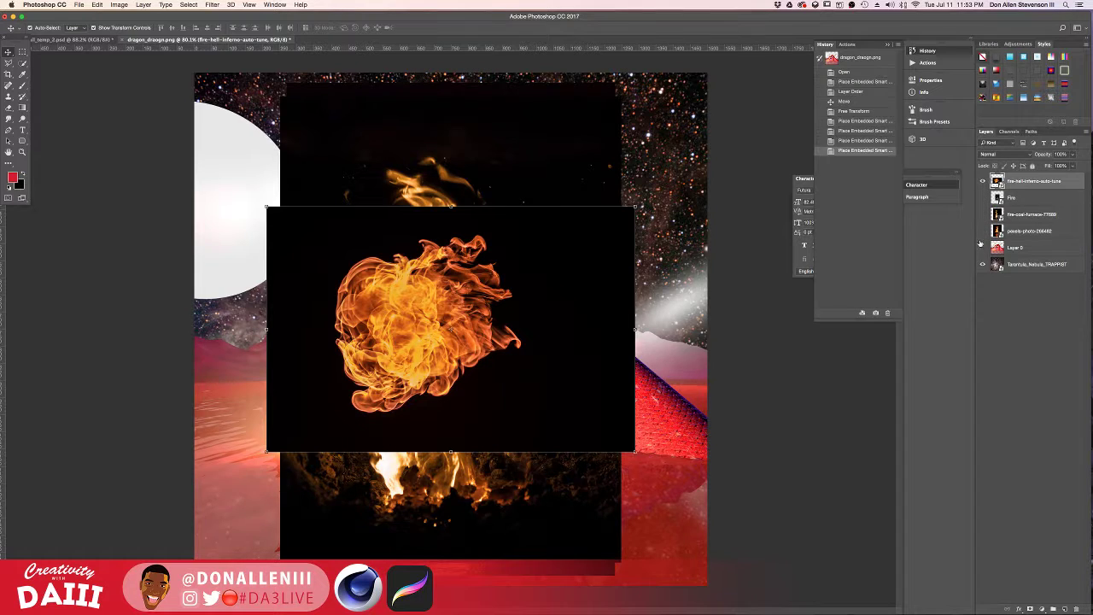
- Hide the three lower fire layers, leaving fire-hell-inferno-auto-tune visible above the dragon layer and the nebula
{"action": "left_click", "coordinate": [983, 181]}
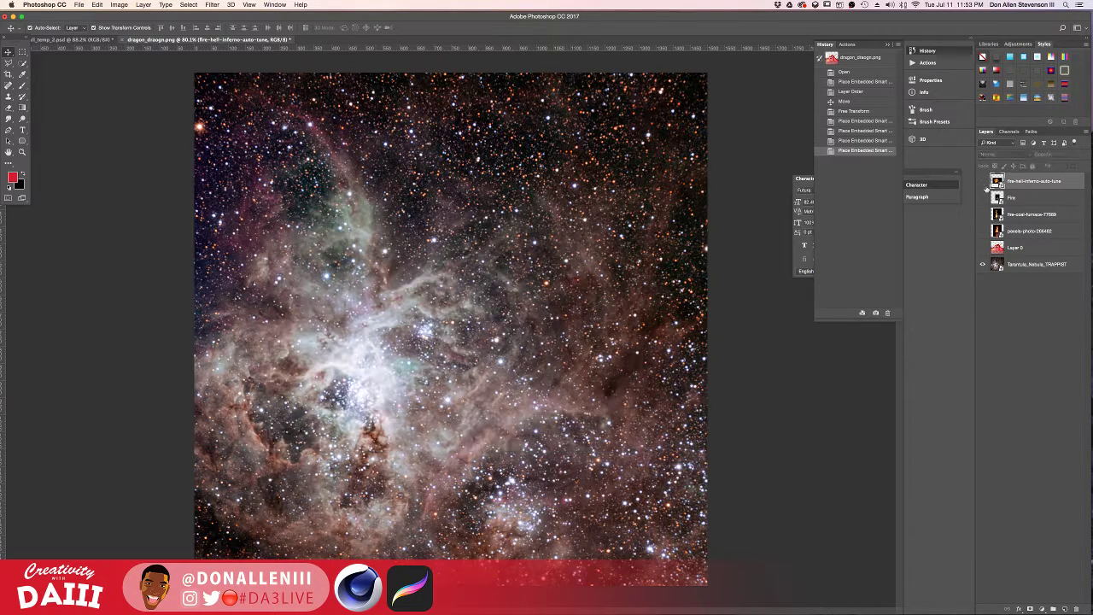
{"action": "left_click", "coordinate": [982, 248]}
{"action": "left_click", "coordinate": [982, 181]}
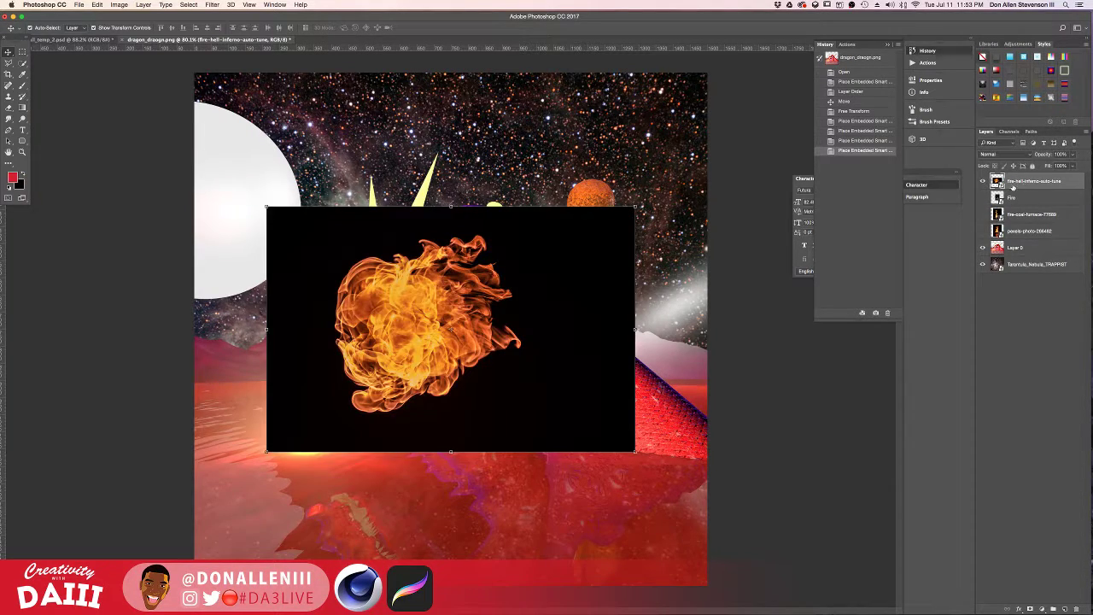
- Set the fire-hell-inferno-auto-tune layer's blend mode to Screen and move the fireball down towards the dragon's mouth
{"action": "left_click_drag", "start_coordinate": [454, 276], "coordinate": [417, 300]}
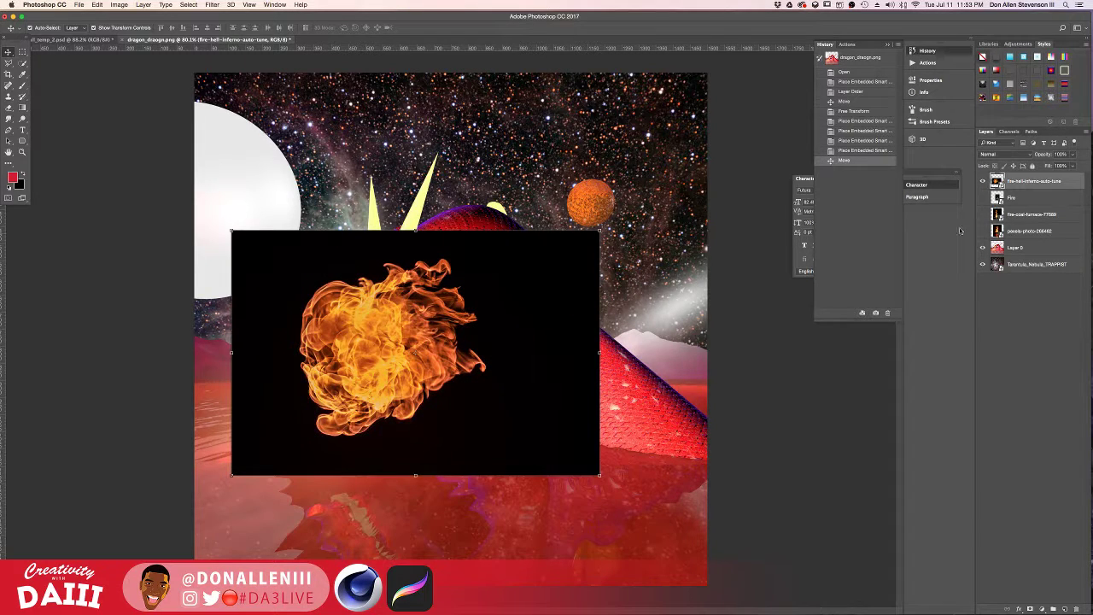
{"action": "left_click", "coordinate": [1006, 155]}
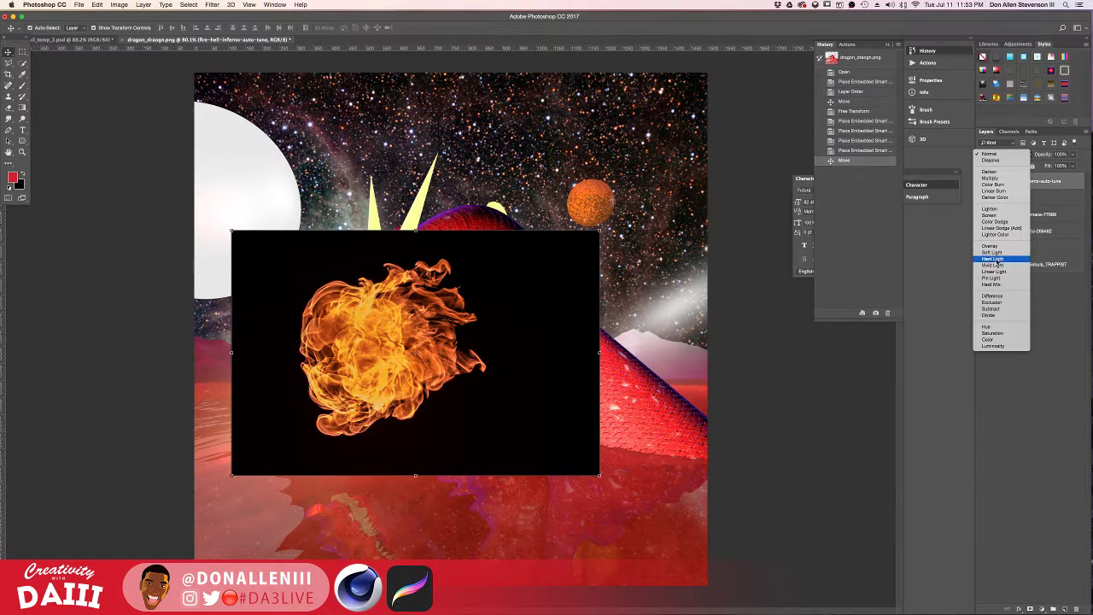
{"action": "left_click", "coordinate": [995, 218]}
{"action": "left_click_drag", "start_coordinate": [389, 327], "coordinate": [365, 351]}
- Scale the fireball to about 72%, rotate it about 16° counterclockwise and position it just in front of the dragon's mouth
{"action": "left_click_drag", "start_coordinate": [584, 245], "coordinate": [495, 255]}
{"action": "left_click_drag", "start_coordinate": [393, 387], "coordinate": [293, 393]}
{"action": "scroll", "coordinate": [327, 401], "scroll_direction": "up", "scroll_amount": 10}
{"action": "scroll", "coordinate": [325, 402], "scroll_direction": "down", "scroll_amount": 5}
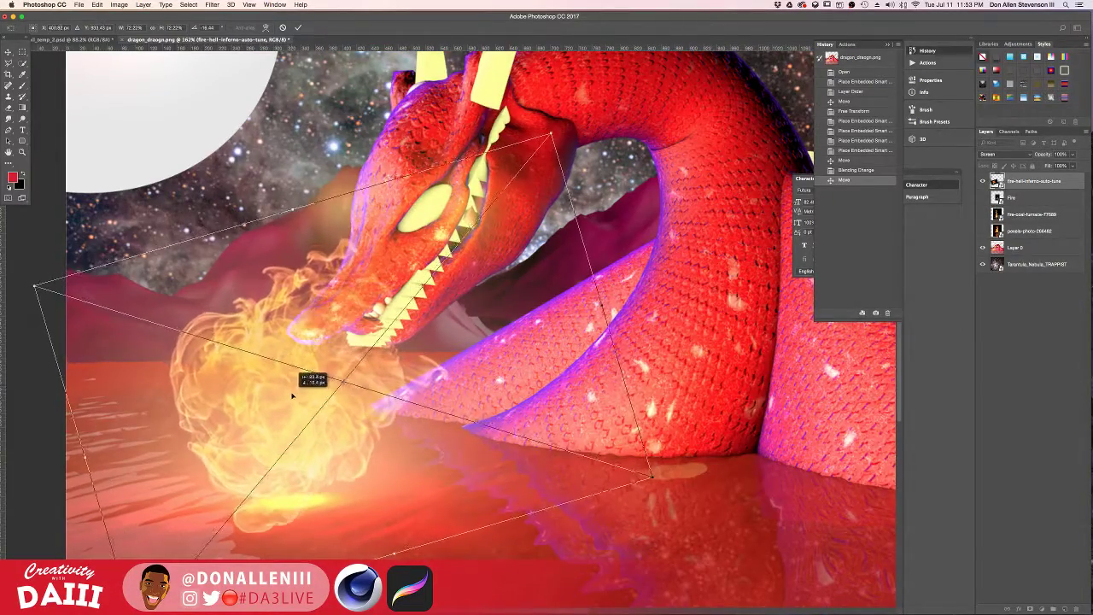
{"action": "key", "text": "Return"}
{"action": "scroll", "coordinate": [443, 331], "scroll_direction": "up", "scroll_amount": 3}
{"action": "scroll", "coordinate": [443, 331], "scroll_direction": "down", "scroll_amount": 6}
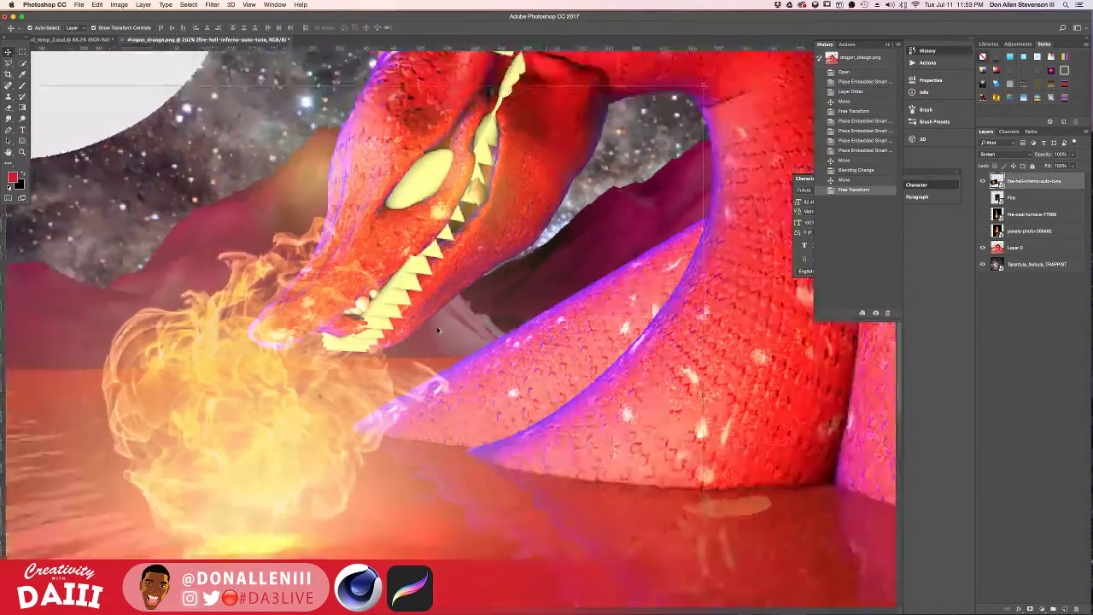
- Show the Fire layer and set its blend mode to Screen
{"action": "left_click", "coordinate": [982, 198]}
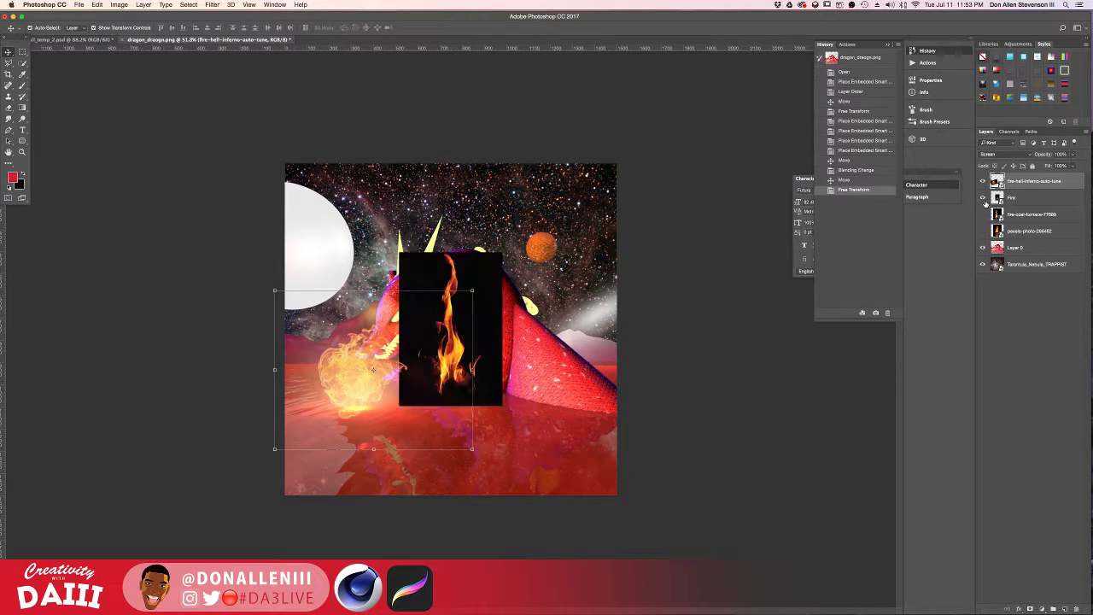
{"action": "left_click", "coordinate": [1003, 201]}
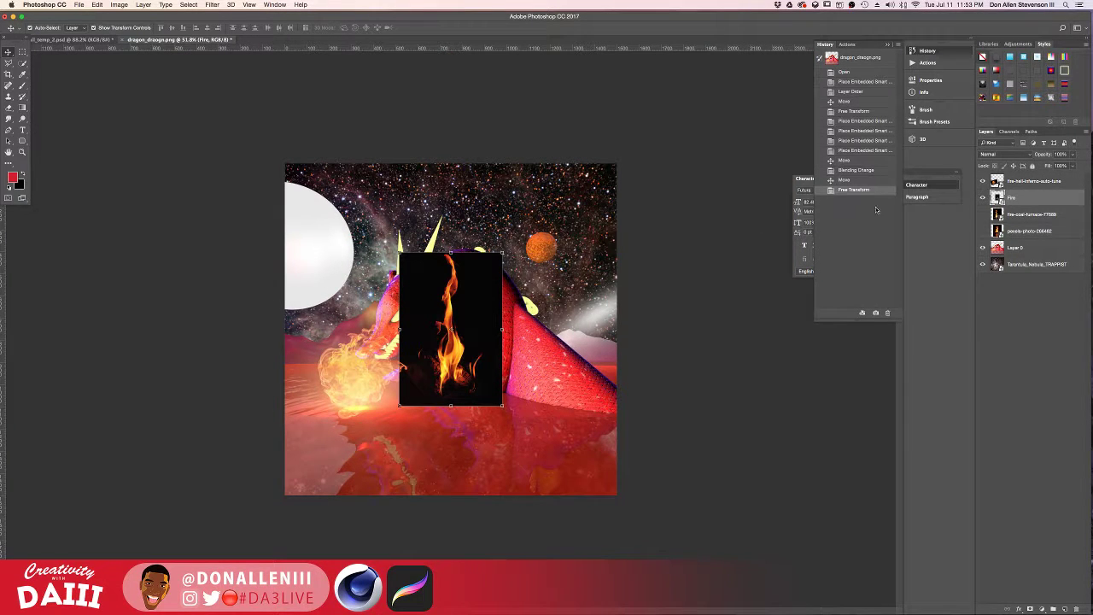
{"action": "left_click", "coordinate": [1004, 155]}
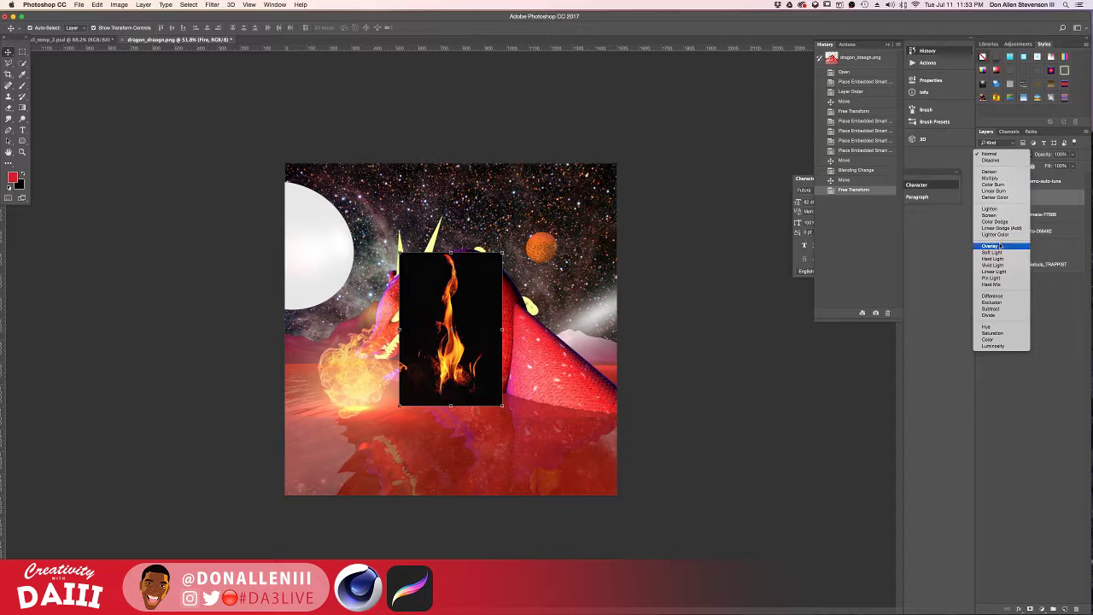
{"action": "left_click", "coordinate": [1003, 216]}
- Rotate and enlarge the Fire layer, then position its flames behind the fireball, extending to the canvas's left edge
{"action": "left_click_drag", "start_coordinate": [506, 245], "coordinate": [573, 335]}
{"action": "left_click_drag", "start_coordinate": [427, 339], "coordinate": [303, 396]}
{"action": "left_click_drag", "start_coordinate": [280, 352], "coordinate": [211, 328]}
{"action": "left_click_drag", "start_coordinate": [330, 373], "coordinate": [315, 376]}
{"action": "key", "text": "Return"}
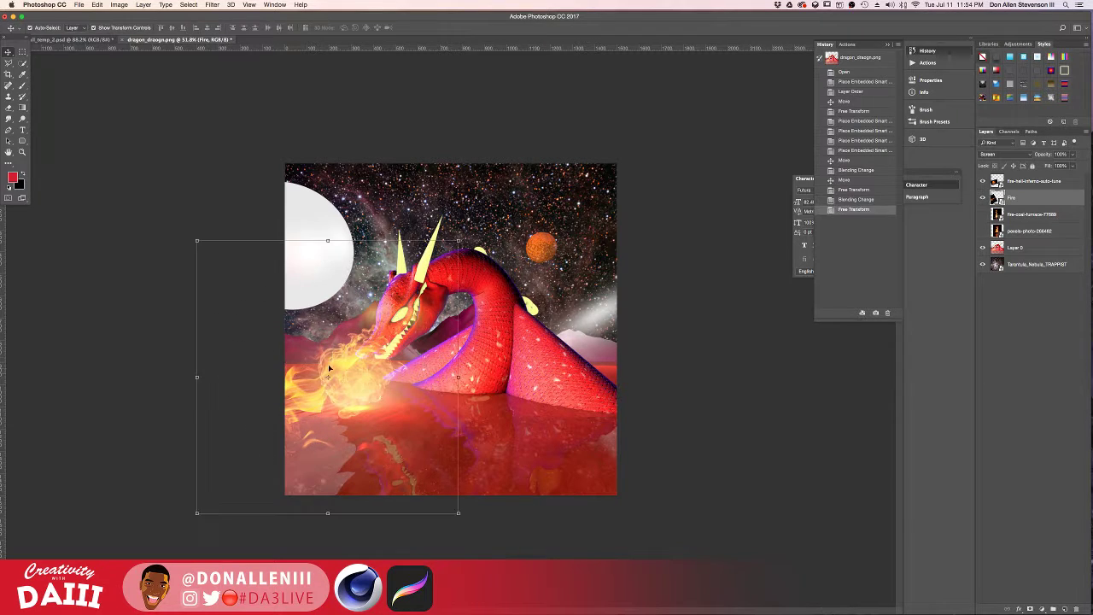
- Show the fire-coal-furnace-77689 layer, shift it over the dragon's body and set its blend mode to Screen
{"action": "key", "text": "super+equal"}
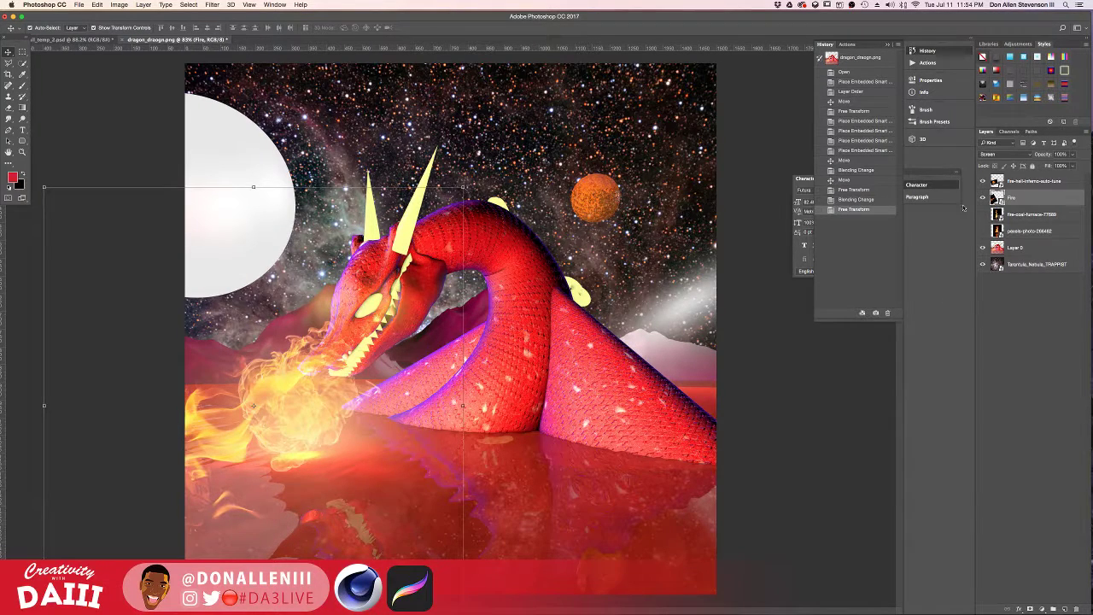
{"action": "left_click", "coordinate": [982, 213]}
{"action": "left_click", "coordinate": [1015, 215]}
{"action": "left_click_drag", "start_coordinate": [475, 237], "coordinate": [550, 223]}
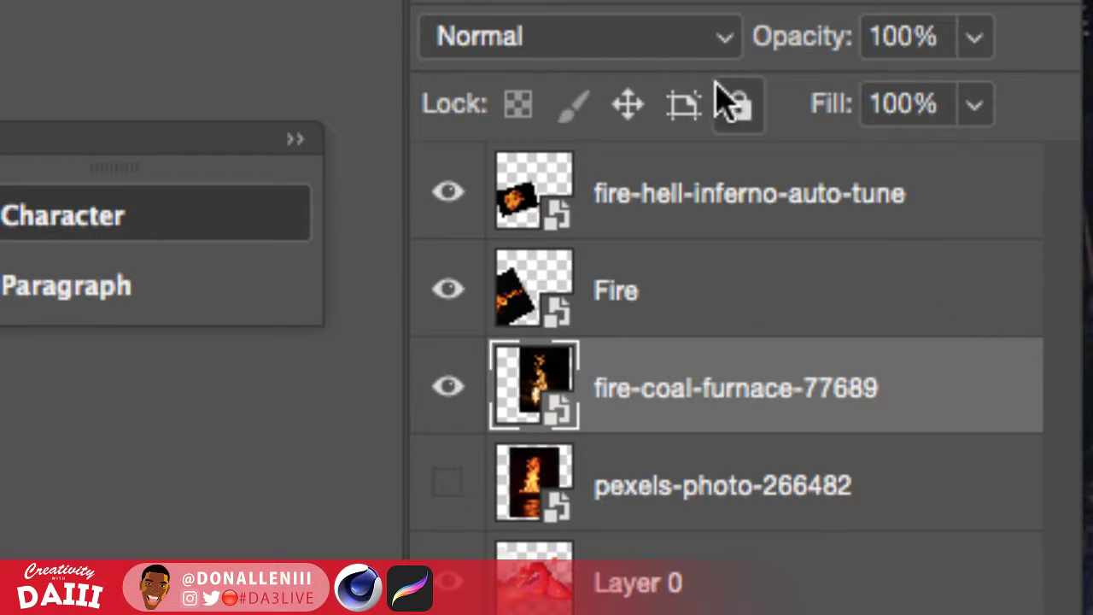
{"action": "left_click", "coordinate": [655, 42]}
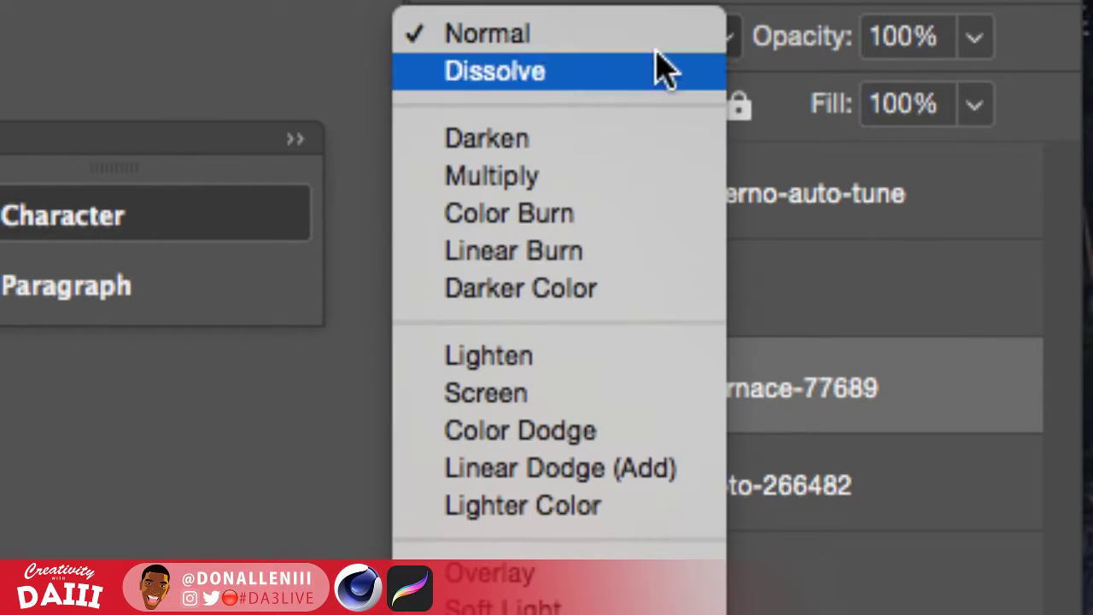
{"action": "left_click", "coordinate": [512, 386]}
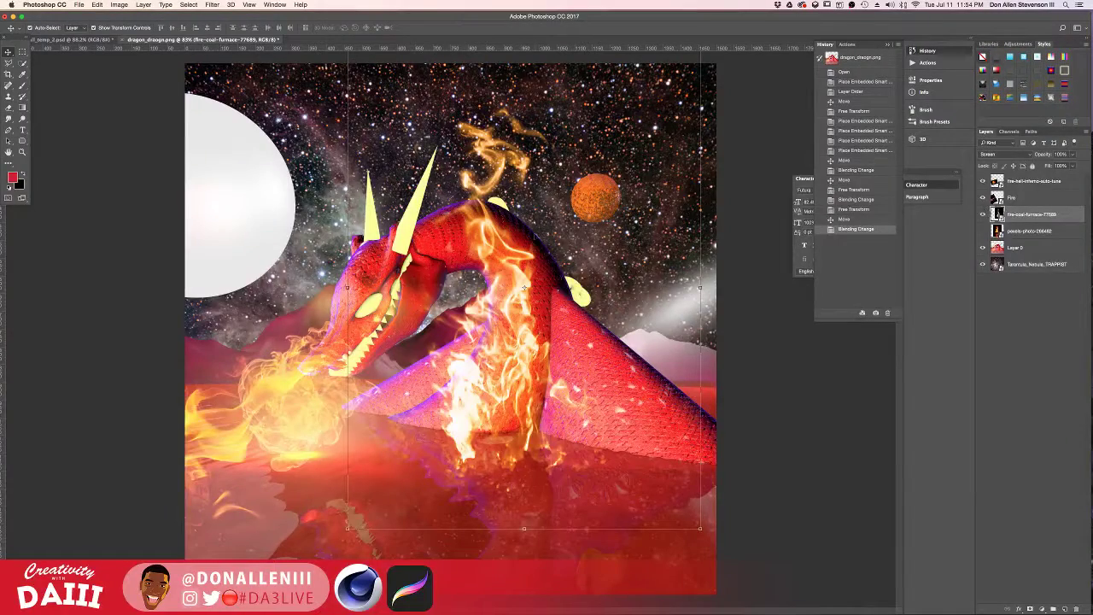
- Scale the fire-coal-furnace-77689 layer to about 69%, rotate it about 59° clockwise and move it over the other flames
{"action": "left_click_drag", "start_coordinate": [487, 224], "coordinate": [467, 324]}
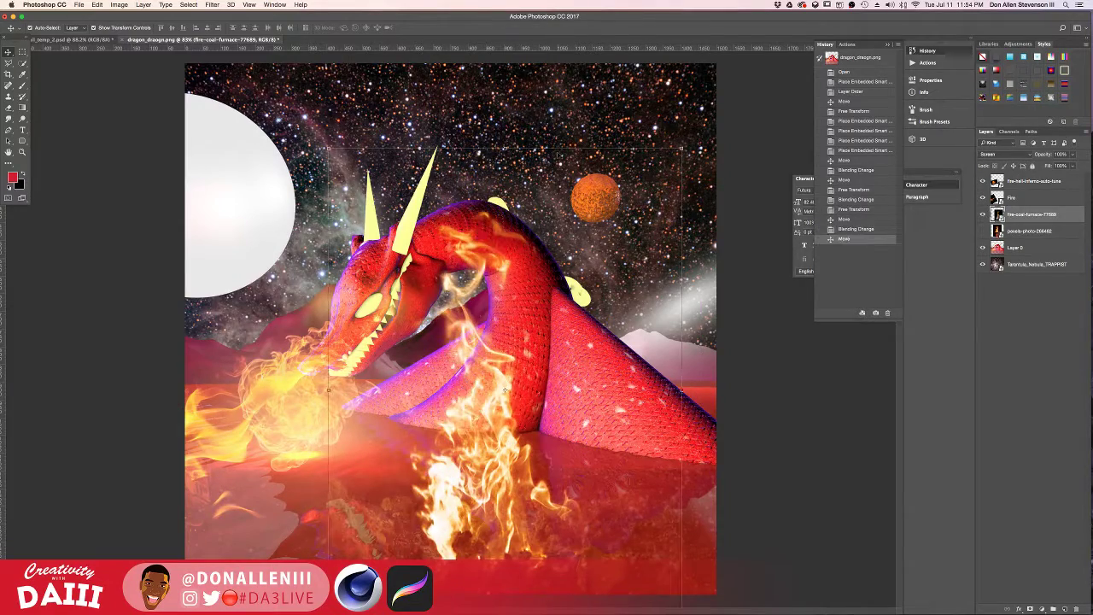
{"action": "left_click_drag", "start_coordinate": [682, 148], "coordinate": [613, 203]}
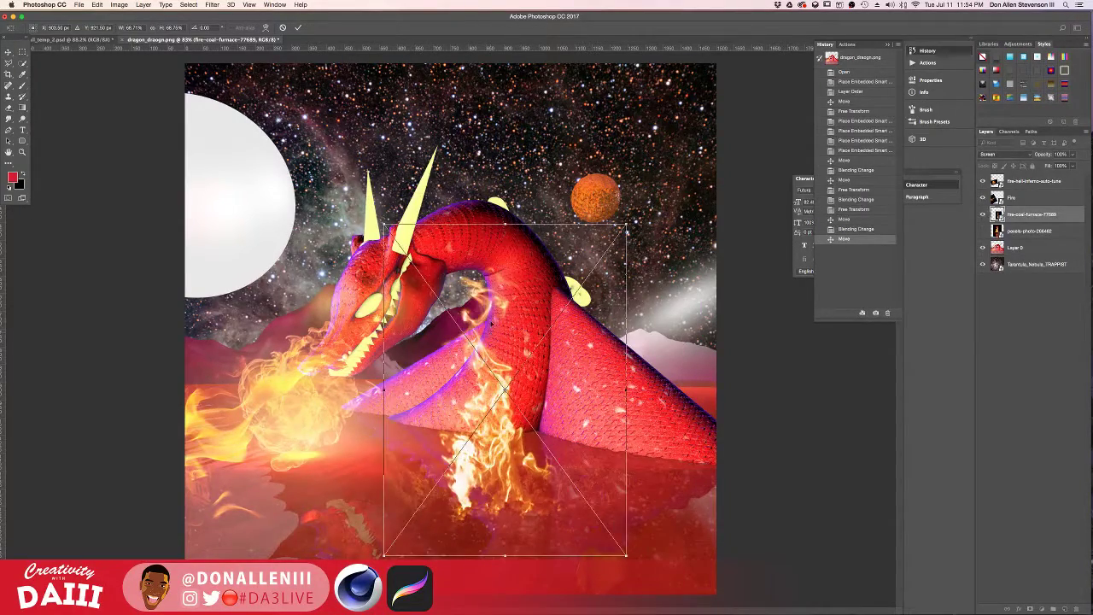
{"action": "left_click_drag", "start_coordinate": [486, 323], "coordinate": [357, 294]}
{"action": "left_click_drag", "start_coordinate": [507, 182], "coordinate": [638, 386]}
{"action": "left_click_drag", "start_coordinate": [356, 372], "coordinate": [261, 440]}
- Fine-tune the coal-furnace flames' position so they stream from the dragon's mouth across the fireball, and apply the transformation
{"action": "scroll", "coordinate": [316, 376], "scroll_direction": "up", "scroll_amount": 3}
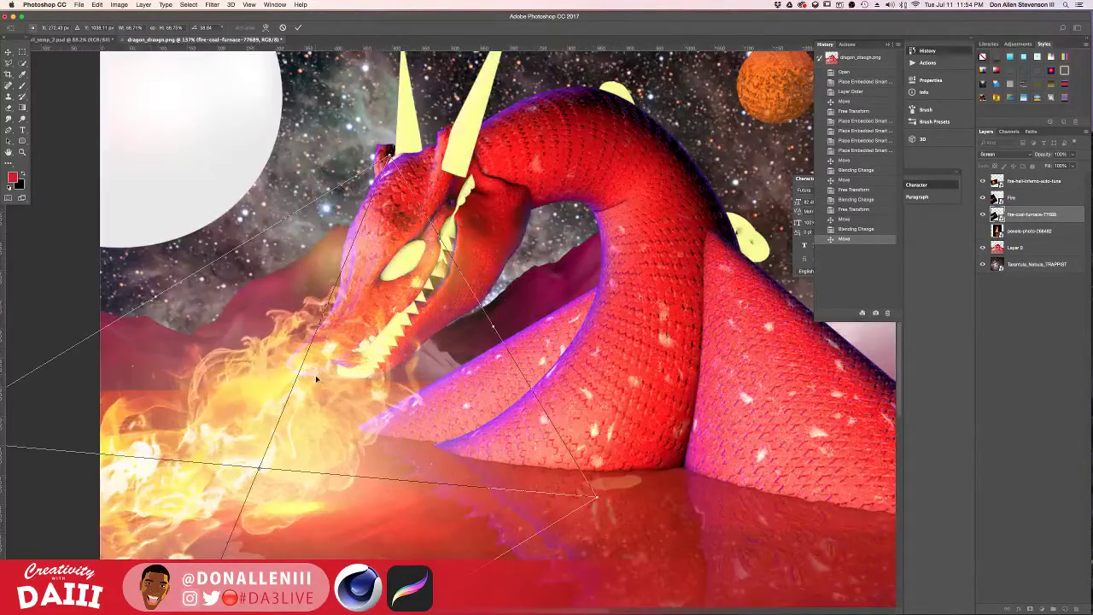
{"action": "scroll", "coordinate": [316, 380], "scroll_direction": "down", "scroll_amount": 5}
{"action": "scroll", "coordinate": [315, 380], "scroll_direction": "up", "scroll_amount": 5}
{"action": "left_click_drag", "start_coordinate": [316, 381], "coordinate": [363, 258]}
{"action": "left_click_drag", "start_coordinate": [361, 286], "coordinate": [387, 268]}
{"action": "scroll", "coordinate": [411, 259], "scroll_direction": "down", "scroll_amount": 5}
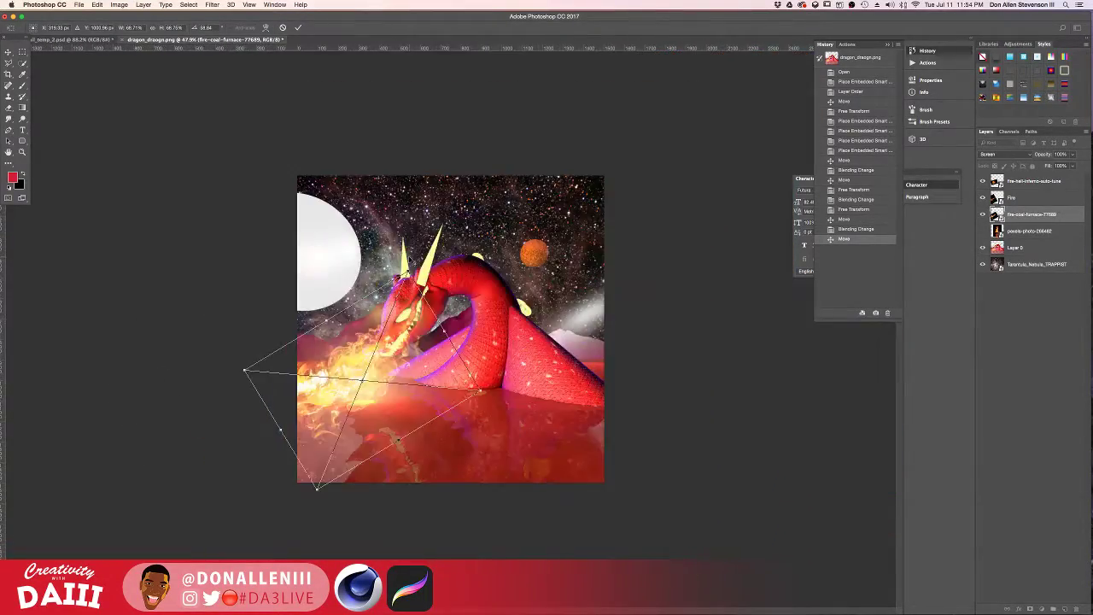
{"action": "scroll", "coordinate": [411, 258], "scroll_direction": "up", "scroll_amount": 4}
{"action": "left_click_drag", "start_coordinate": [317, 390], "coordinate": [286, 411]}
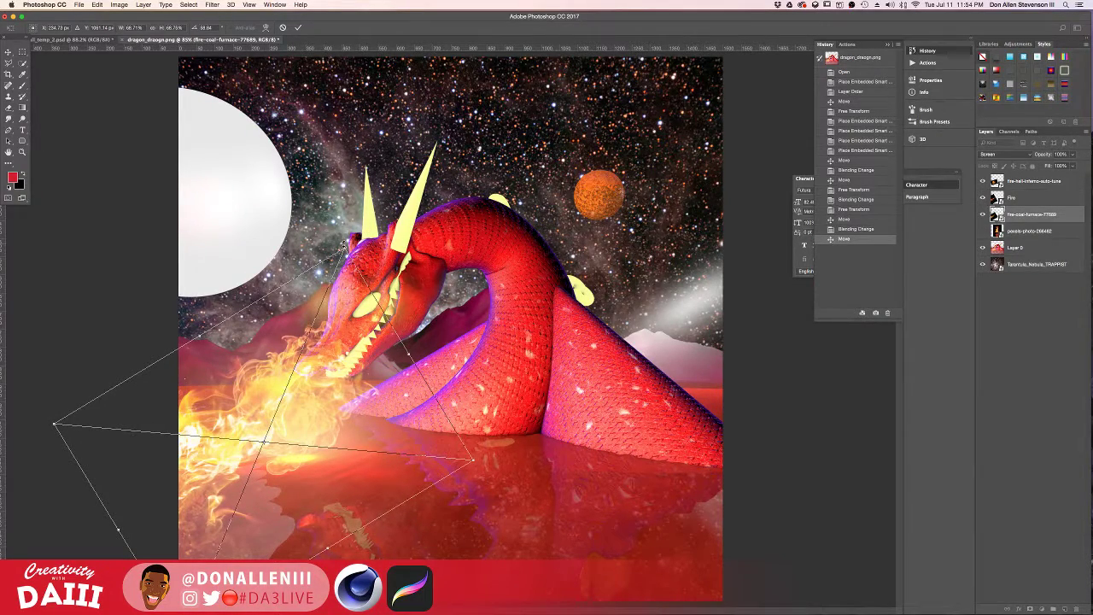
{"action": "key", "text": "Return"}
- Select the Tarantula Nebula layer and shift it slightly within the sky
{"action": "left_click", "coordinate": [529, 148]}
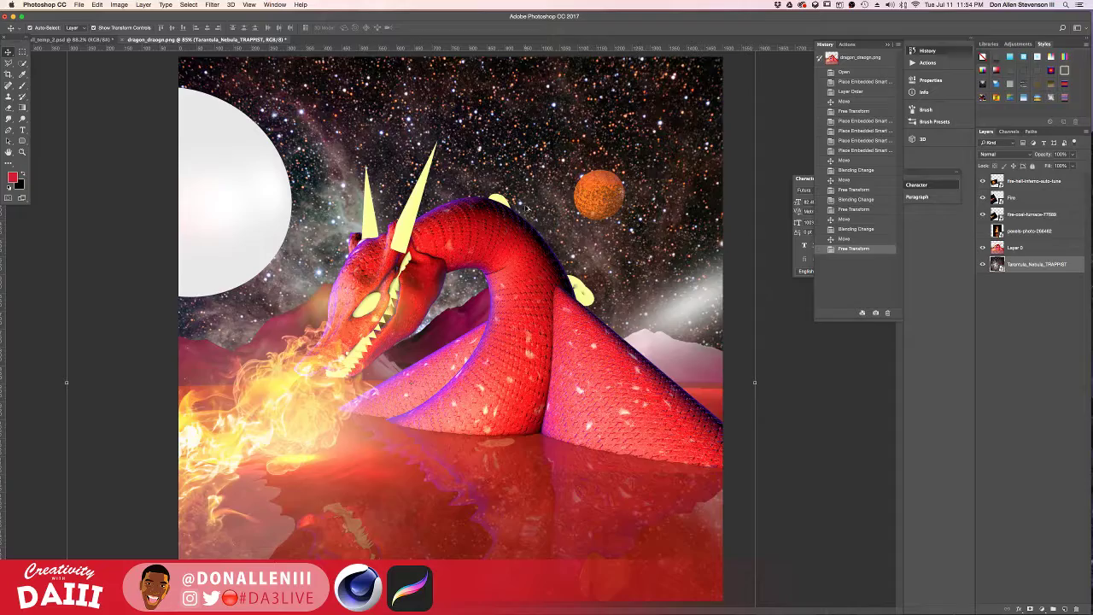
{"action": "scroll", "coordinate": [527, 209], "scroll_direction": "down", "scroll_amount": 4}
{"action": "scroll", "coordinate": [527, 209], "scroll_direction": "up", "scroll_amount": 3}
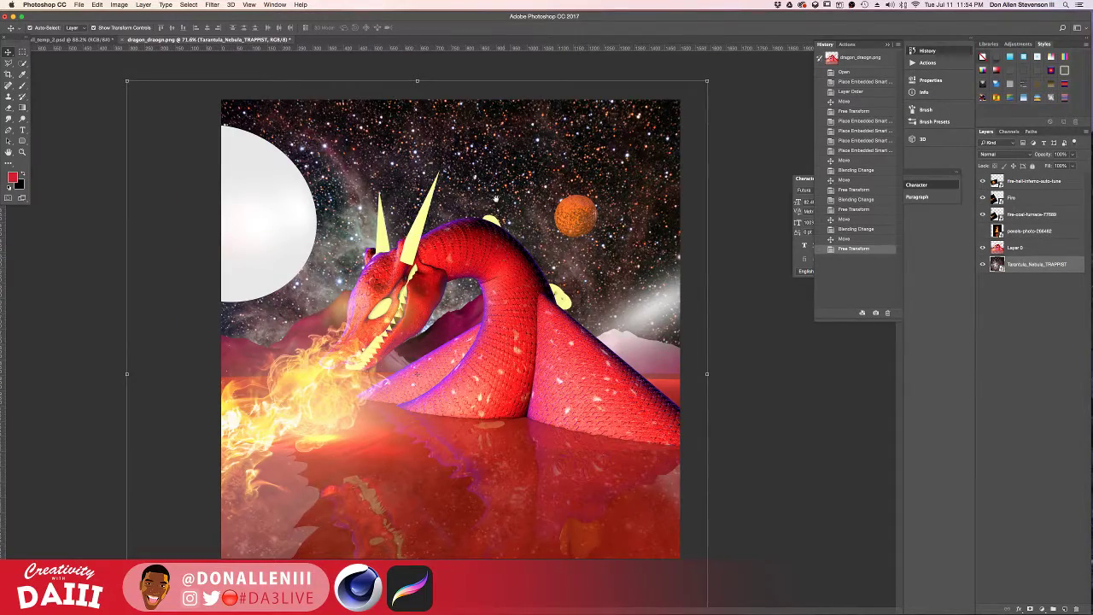
{"action": "mouse_move", "coordinate": [534, 152]}
{"action": "left_mouse_down"}
{"action": "mouse_move", "coordinate": [563, 162]}
{"action": "mouse_move", "coordinate": [564, 207]}
{"action": "mouse_move", "coordinate": [666, 173]}
{"action": "mouse_move", "coordinate": [534, 148]}
{"action": "left_mouse_up"}
{"action": "key", "text": "ctrl+Up"}
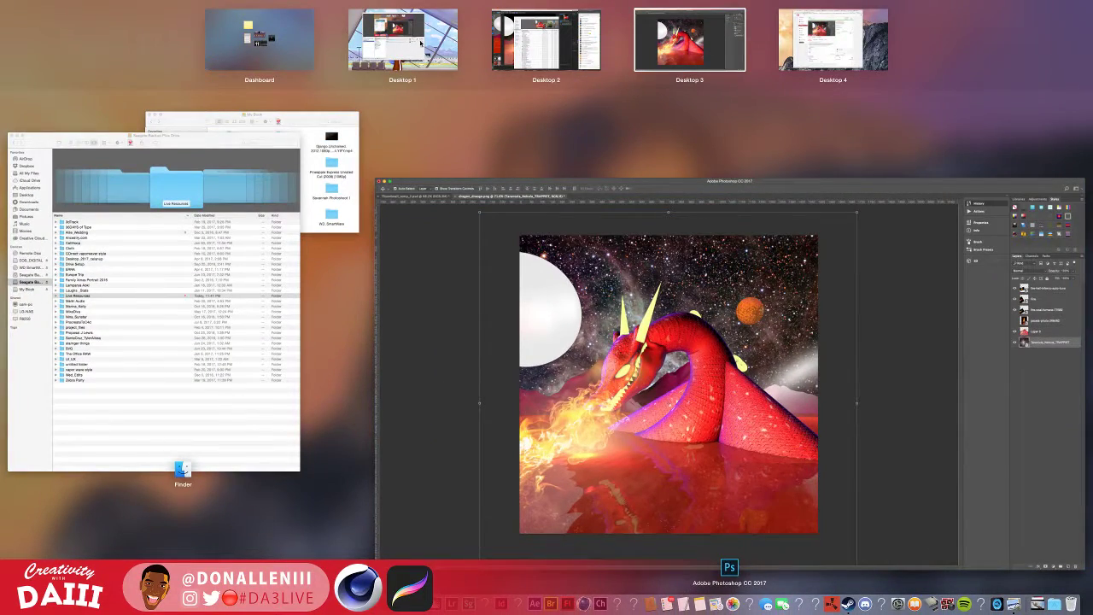
{"action": "left_click", "coordinate": [741, 401]}
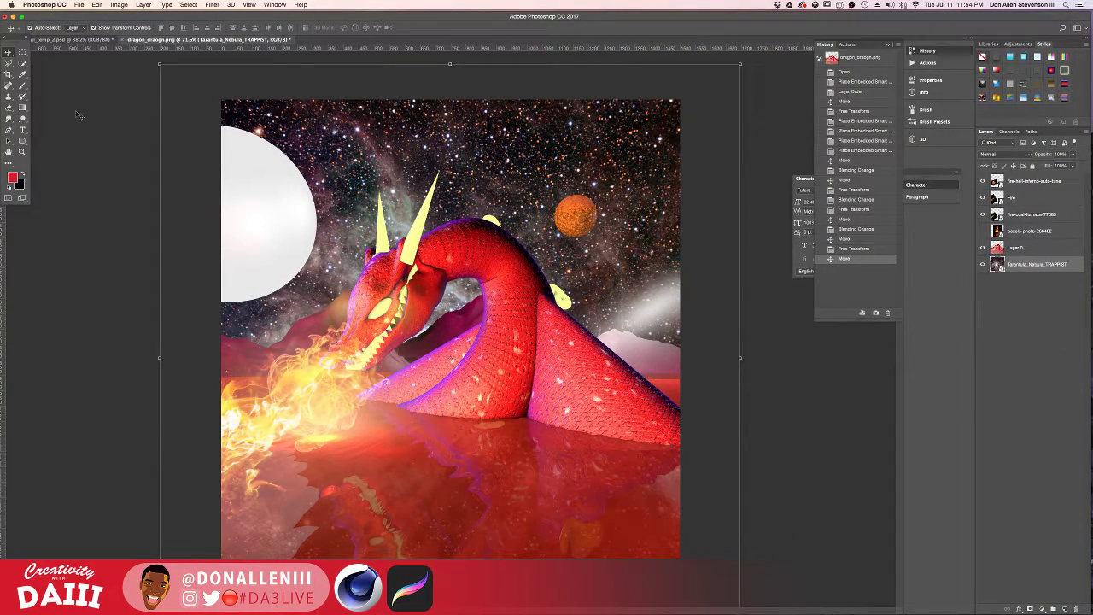
- Activate the Brush tool and add a new empty layer above the fire-hell-inferno-auto-tune layer
{"action": "left_click", "coordinate": [20, 85]}
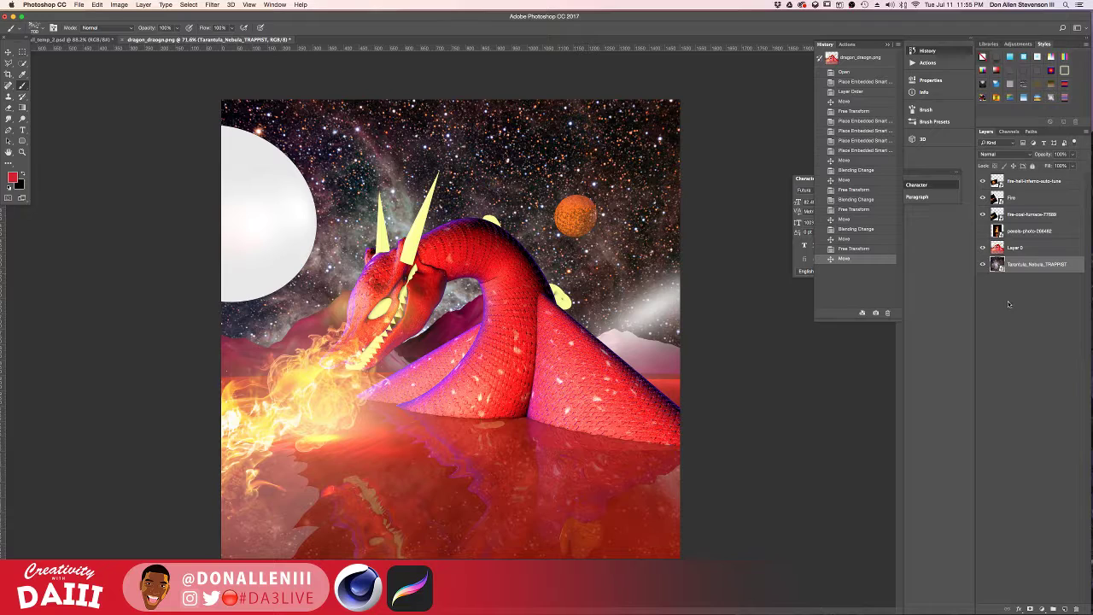
{"action": "left_click", "coordinate": [1026, 186]}
{"action": "left_click", "coordinate": [1065, 609]}
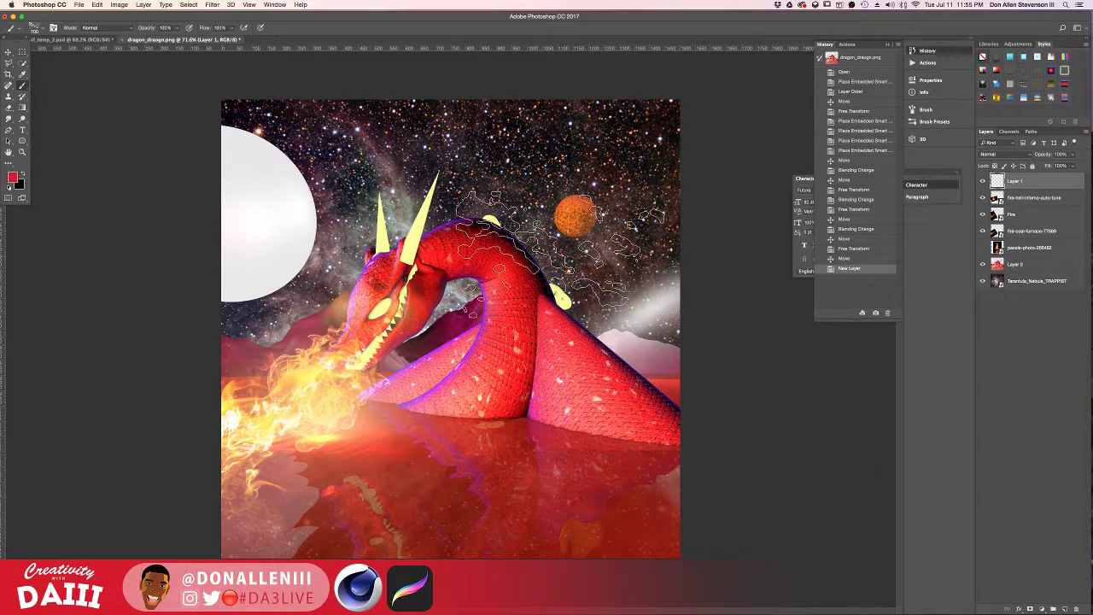
- Undo a test stroke made with the textured brush and switch to a soft round brush with 0% hardness
{"action": "mouse_move", "coordinate": [547, 243]}
{"action": "left_mouse_down"}
{"action": "mouse_move", "coordinate": [495, 222]}
{"action": "mouse_move", "coordinate": [479, 274]}
{"action": "left_mouse_up"}
{"action": "key", "text": "super+z"}
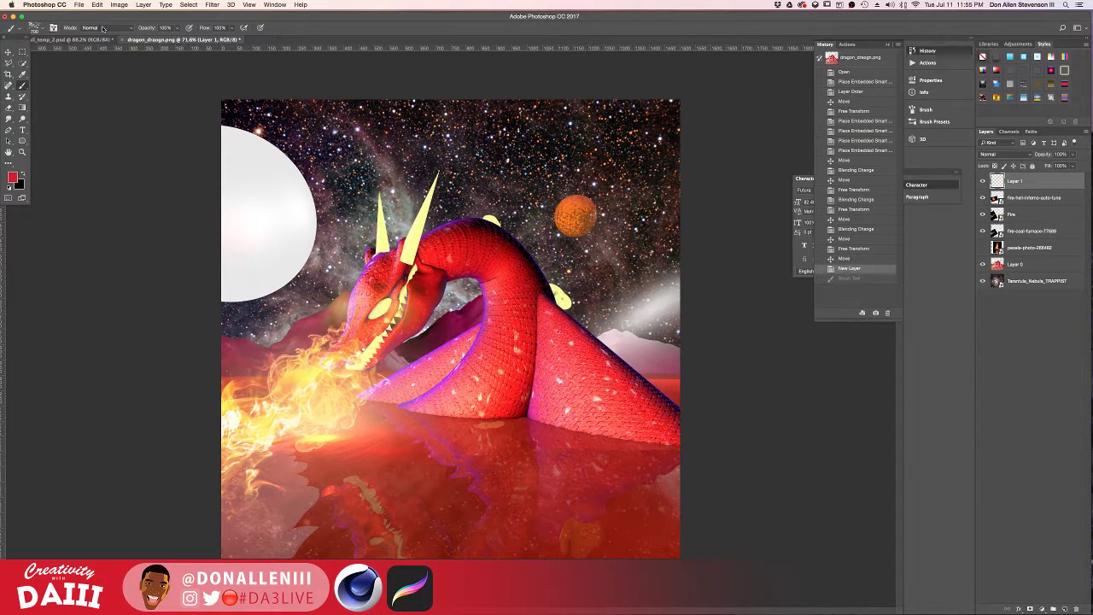
{"action": "left_click", "coordinate": [34, 30]}
{"action": "left_click", "coordinate": [43, 91]}
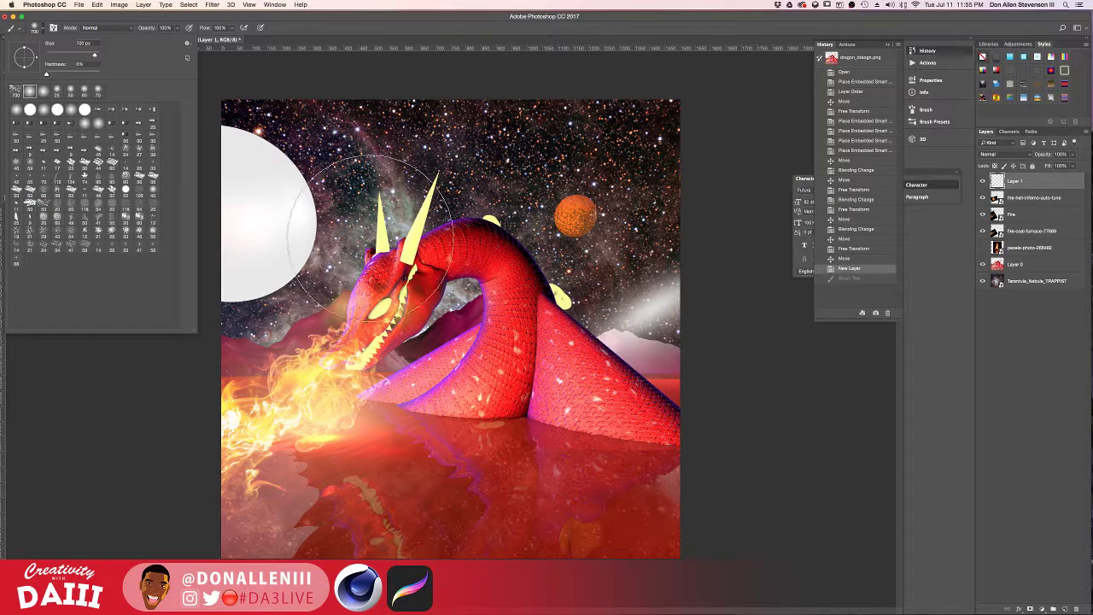
- Undo a test stroke made with the 700 px soft brush near the dragon's horns and reduce the brush size to 100 px
{"action": "mouse_move", "coordinate": [400, 209]}
{"action": "left_mouse_down"}
{"action": "mouse_move", "coordinate": [522, 154]}
{"action": "mouse_move", "coordinate": [461, 229]}
{"action": "left_mouse_up"}
{"action": "key", "text": "super+z"}
{"action": "key", "text": "bracketleft"}
{"action": "key", "text": "bracketleft"}
{"action": "key", "text": "bracketleft"}
{"action": "key", "text": "bracketleft"}
{"action": "key", "text": "bracketleft"}
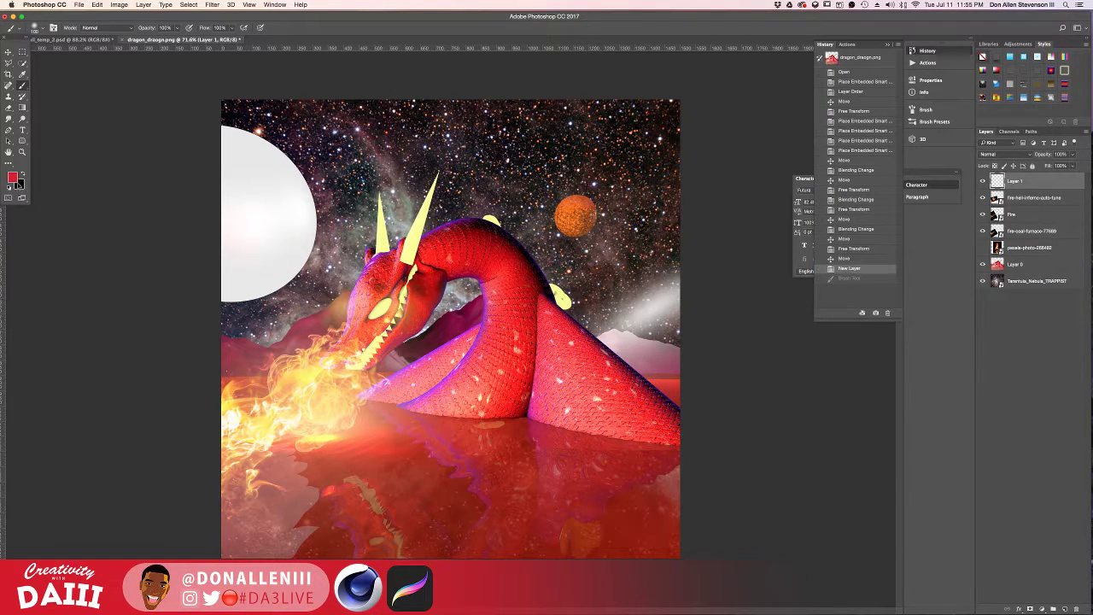
- Set the foreground colour to the pale yellow sampled from the dragon's horn
{"action": "left_click", "coordinate": [14, 178]}
{"action": "left_click", "coordinate": [430, 197]}
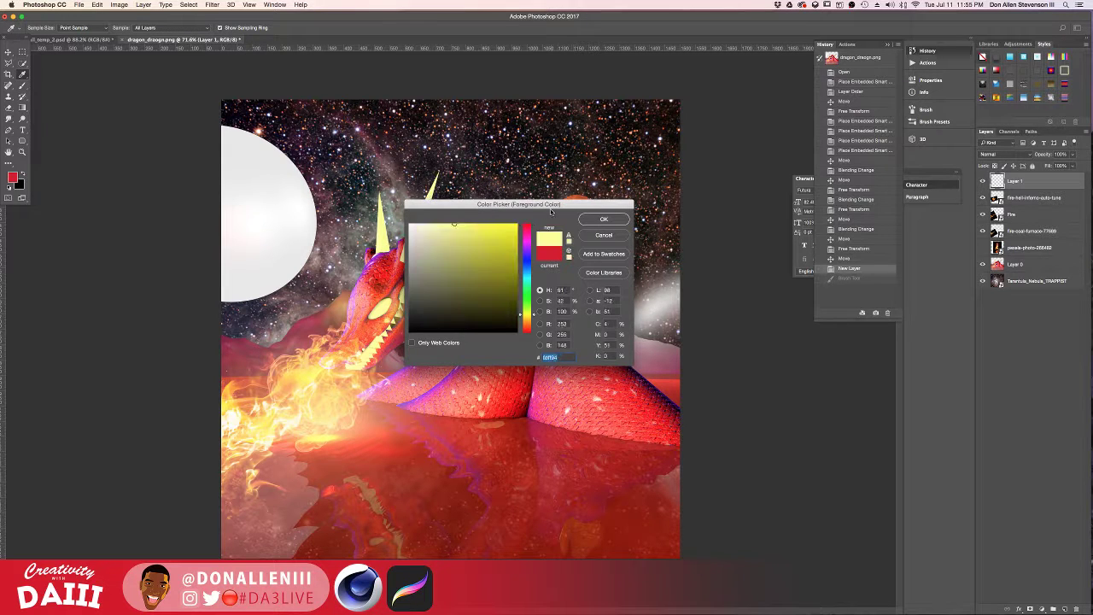
{"action": "left_click", "coordinate": [602, 219]}
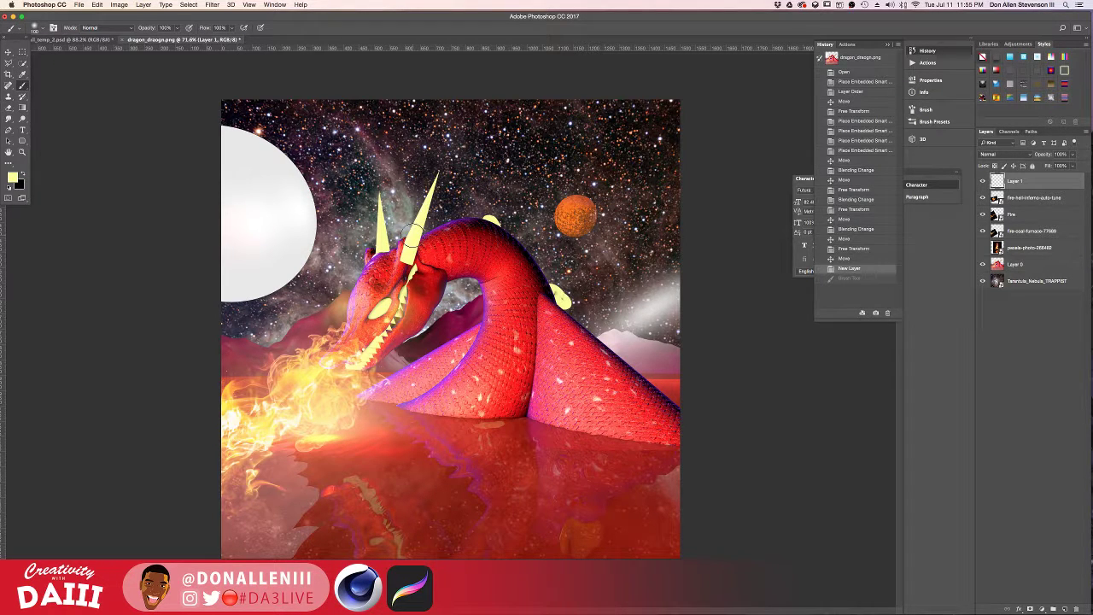
- Paint soft yellow glows over the dragon's horns, eye and mouth on Layer 1 and set its blend mode to Screen
{"action": "left_click_drag", "start_coordinate": [415, 240], "coordinate": [427, 205]}
{"action": "mouse_move", "coordinate": [377, 233]}
{"action": "left_mouse_down"}
{"action": "mouse_move", "coordinate": [380, 212]}
{"action": "mouse_move", "coordinate": [382, 236]}
{"action": "left_mouse_up"}
{"action": "left_click", "coordinate": [382, 310]}
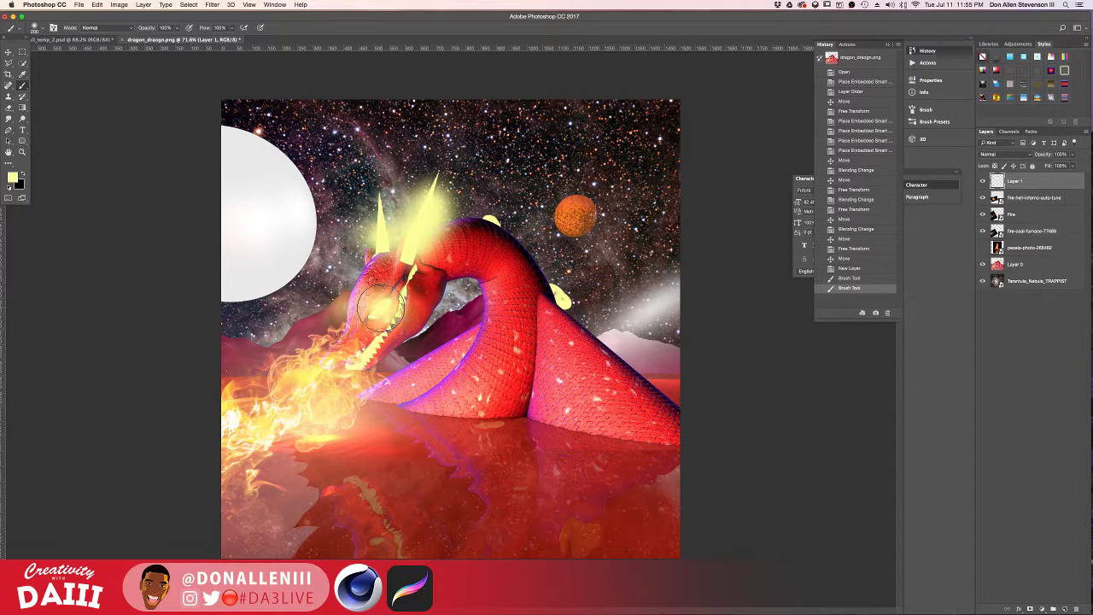
{"action": "left_click", "coordinate": [366, 359]}
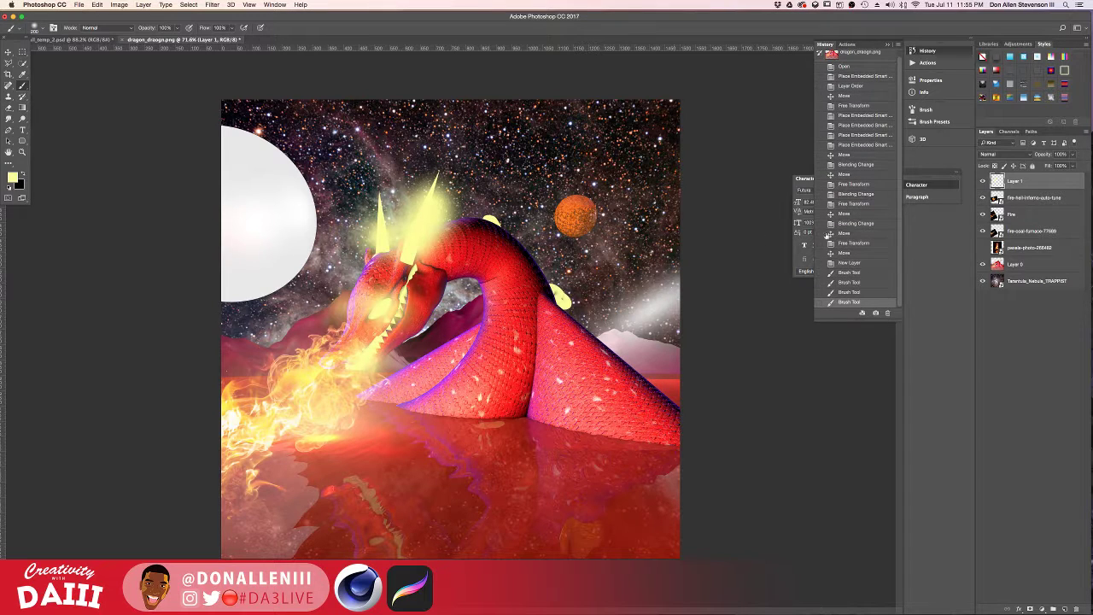
{"action": "left_click", "coordinate": [1004, 153]}
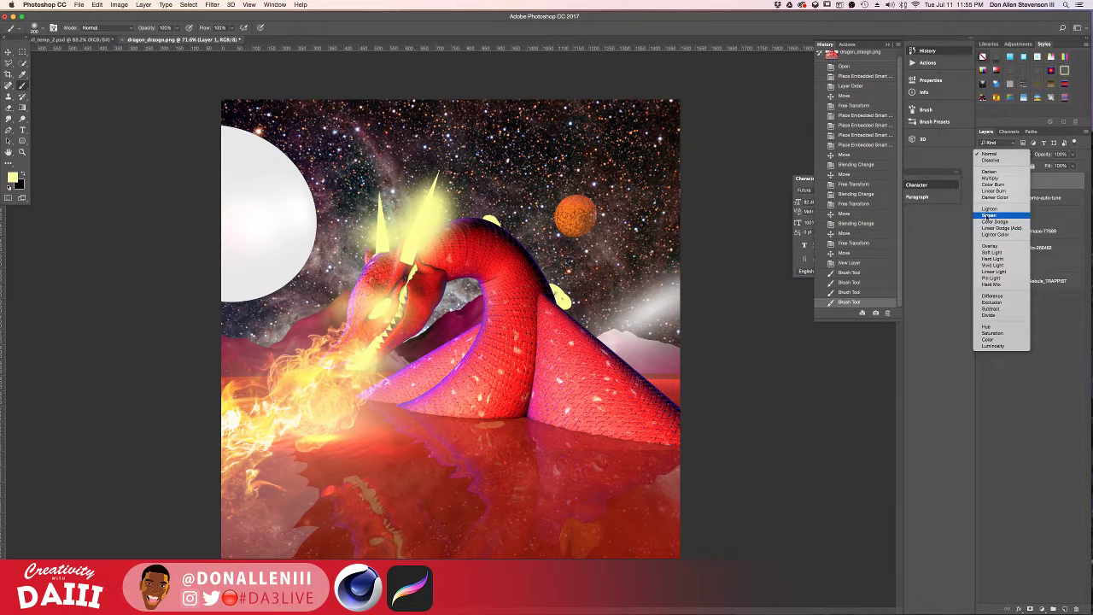
{"action": "left_click", "coordinate": [982, 224]}
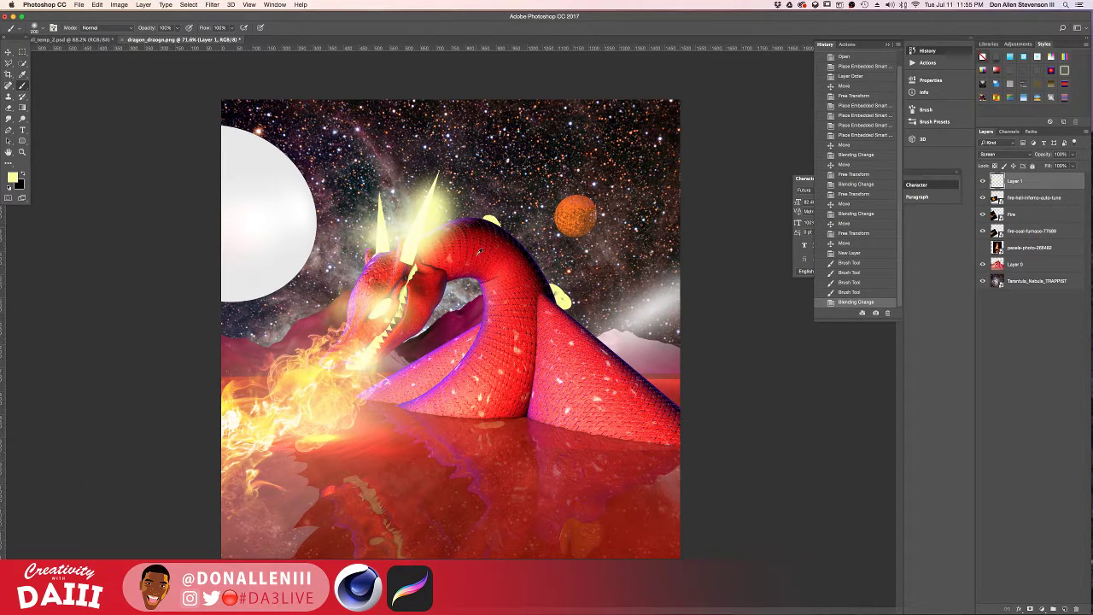
- Erase the yellow glow spilling into the sky behind the dragon's larger horn on Layer 1 with an enlarged Eraser
{"action": "scroll", "coordinate": [480, 252], "scroll_direction": "up", "scroll_amount": 3}
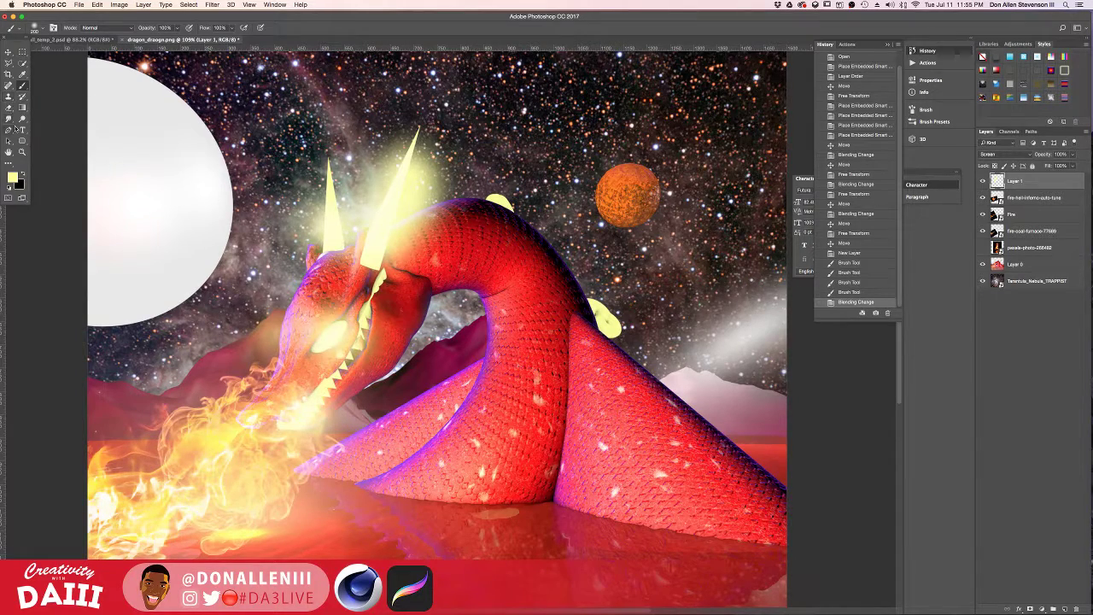
{"action": "left_click", "coordinate": [10, 108]}
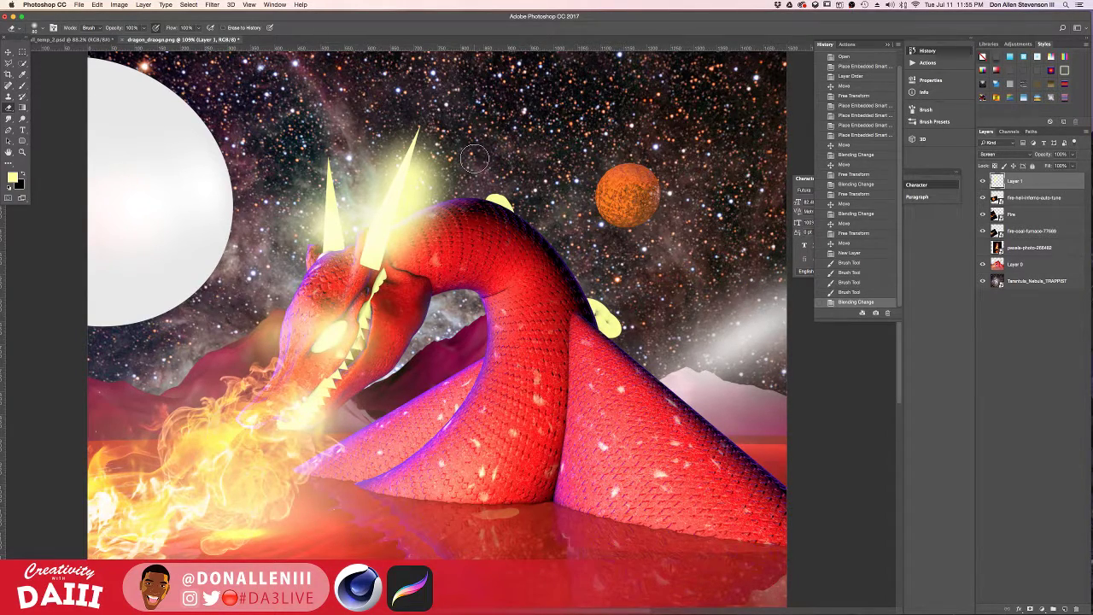
{"action": "key", "text": "]"}
{"action": "key", "text": "]"}
{"action": "key", "text": "]"}
{"action": "key", "text": "]"}
{"action": "key", "text": "]"}
{"action": "key", "text": "]"}
{"action": "key", "text": "]"}
{"action": "mouse_move", "coordinate": [505, 171]}
{"action": "left_mouse_down"}
{"action": "mouse_move", "coordinate": [524, 174]}
{"action": "mouse_move", "coordinate": [540, 157]}
{"action": "left_mouse_up"}
{"action": "left_click", "coordinate": [528, 146]}
{"action": "left_click", "coordinate": [526, 143]}
{"action": "left_click", "coordinate": [543, 174]}
{"action": "key", "text": "["}
{"action": "key", "text": "["}
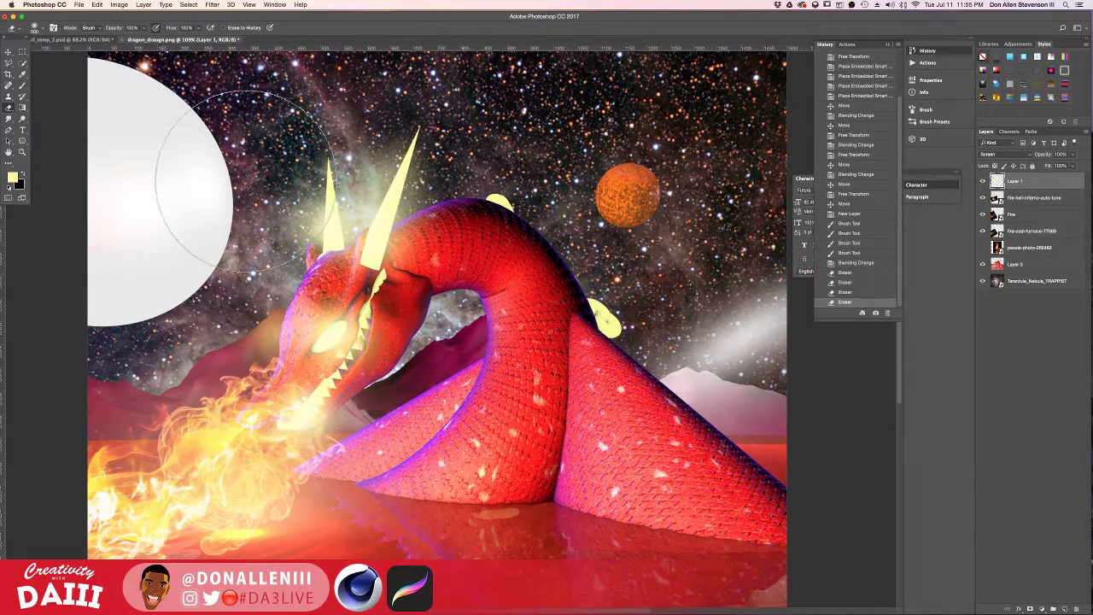
- Trim the remaining glow around the head, beside the moon and between the horns with the Eraser, reducing its size for the horns
{"action": "left_click", "coordinate": [234, 183]}
{"action": "left_click", "coordinate": [262, 340]}
{"action": "left_click", "coordinate": [203, 359]}
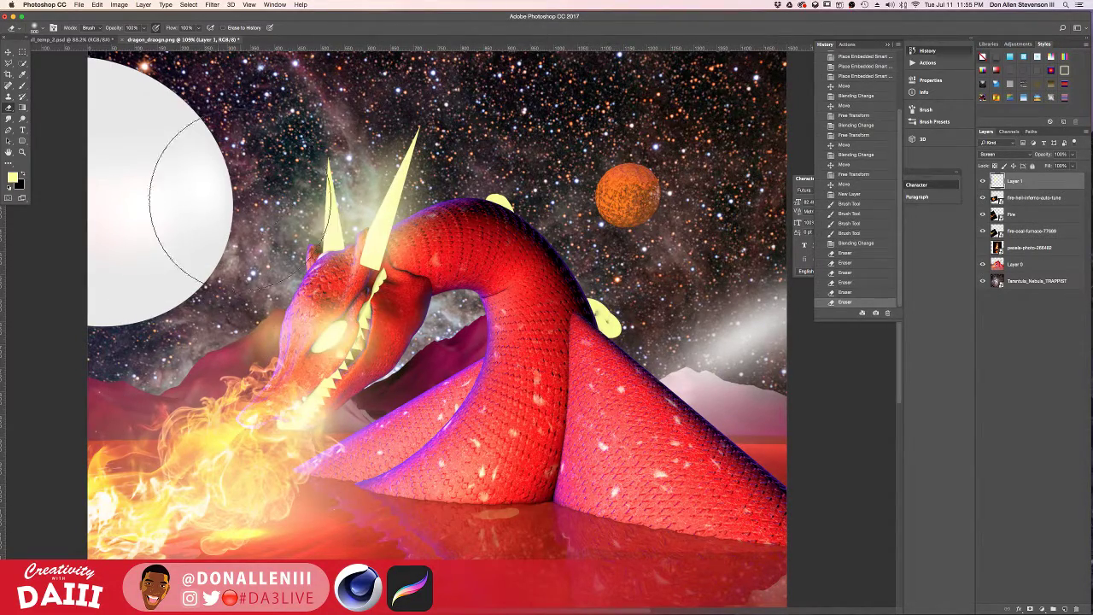
{"action": "left_click", "coordinate": [233, 193]}
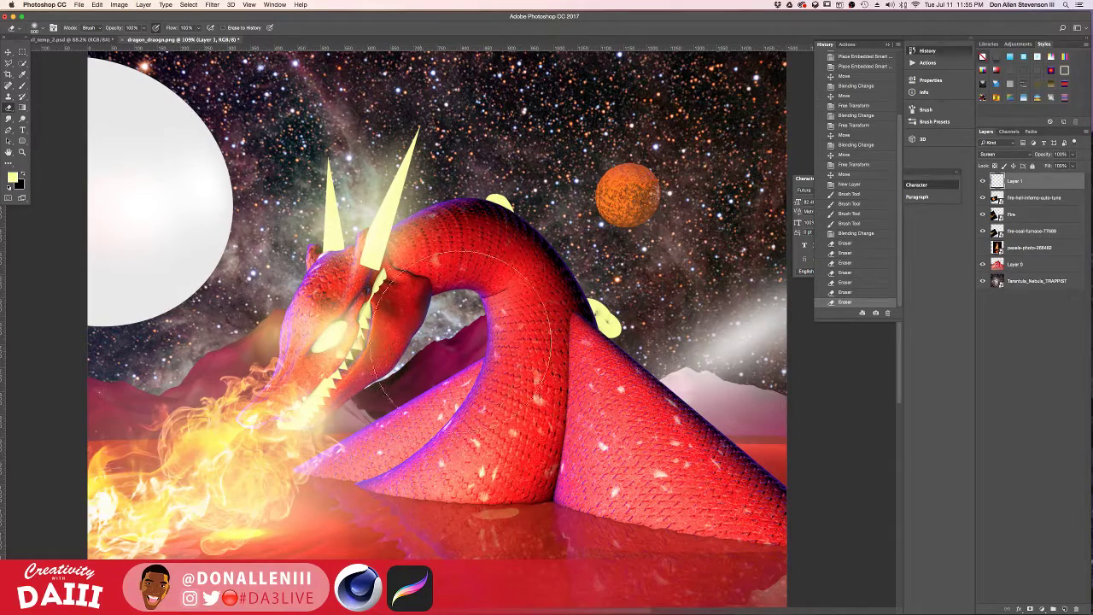
{"action": "left_click", "coordinate": [477, 252]}
{"action": "key", "text": "["}
{"action": "key", "text": "["}
{"action": "key", "text": "["}
{"action": "left_click", "coordinate": [367, 134]}
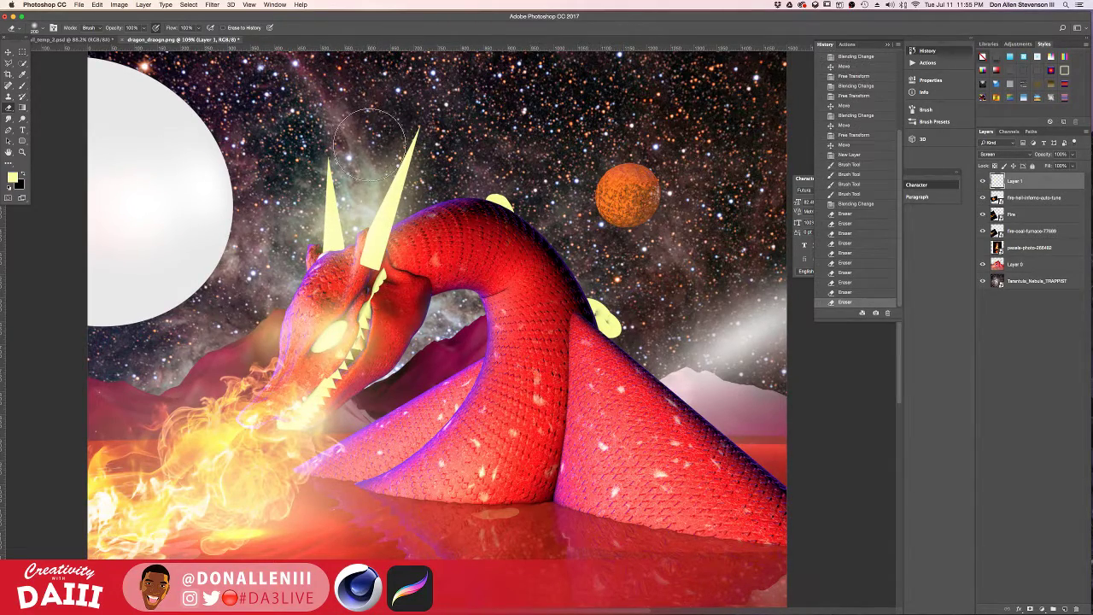
{"action": "scroll", "coordinate": [438, 265], "scroll_direction": "down", "scroll_amount": 5}
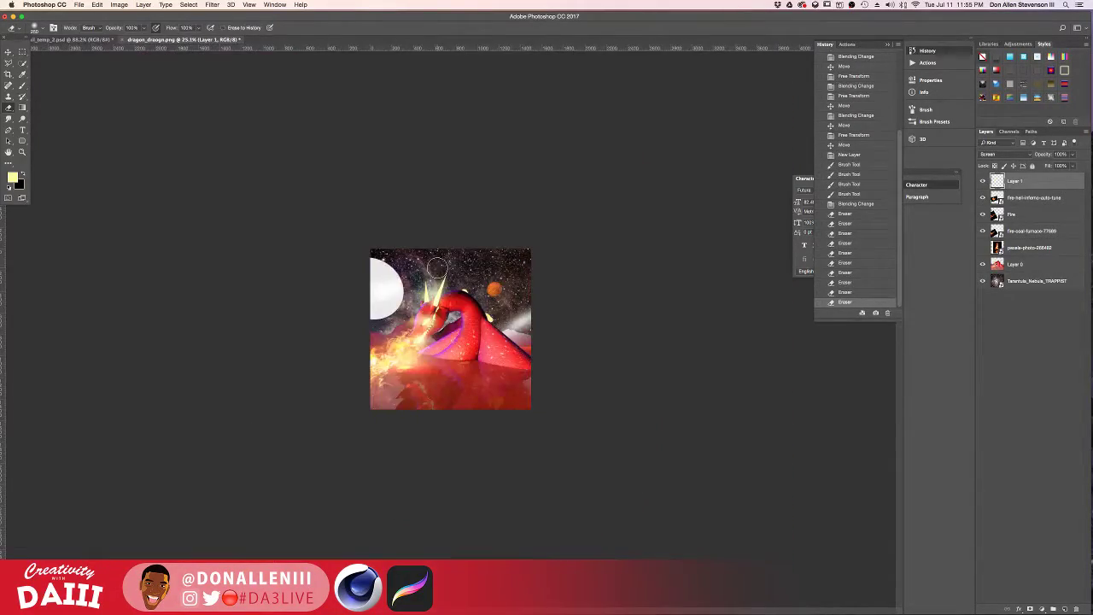
{"action": "scroll", "coordinate": [452, 289], "scroll_direction": "up", "scroll_amount": 3}
{"action": "scroll", "coordinate": [455, 294], "scroll_direction": "up", "scroll_amount": 2}
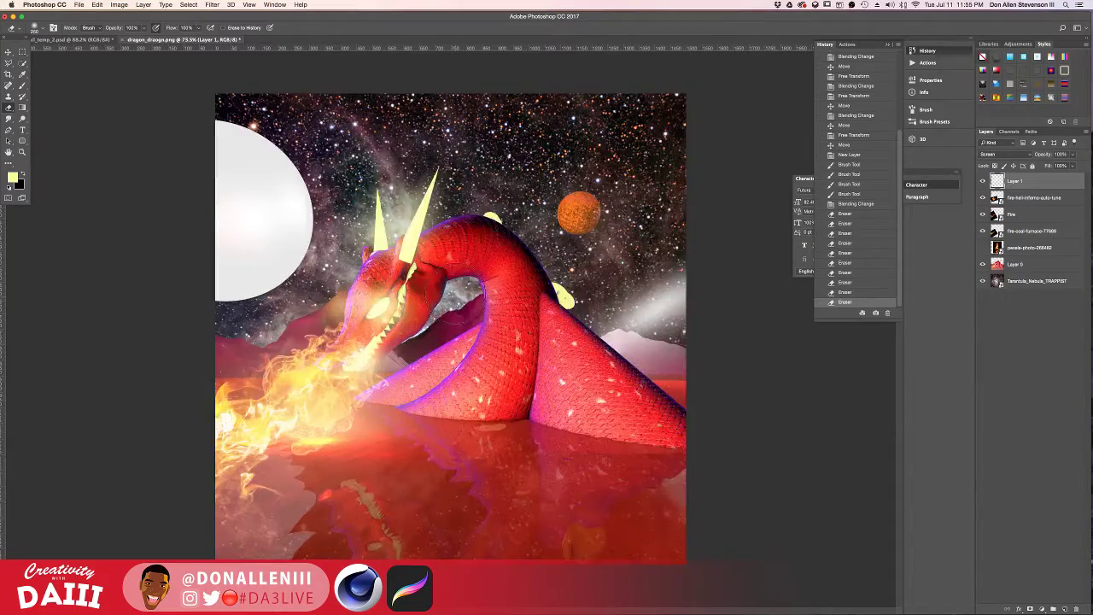
- Switch to Finder, open the EOS_DIGITAL drive from the desktop and expand its DCIM folder
{"action": "key", "text": "ctrl+Up"}
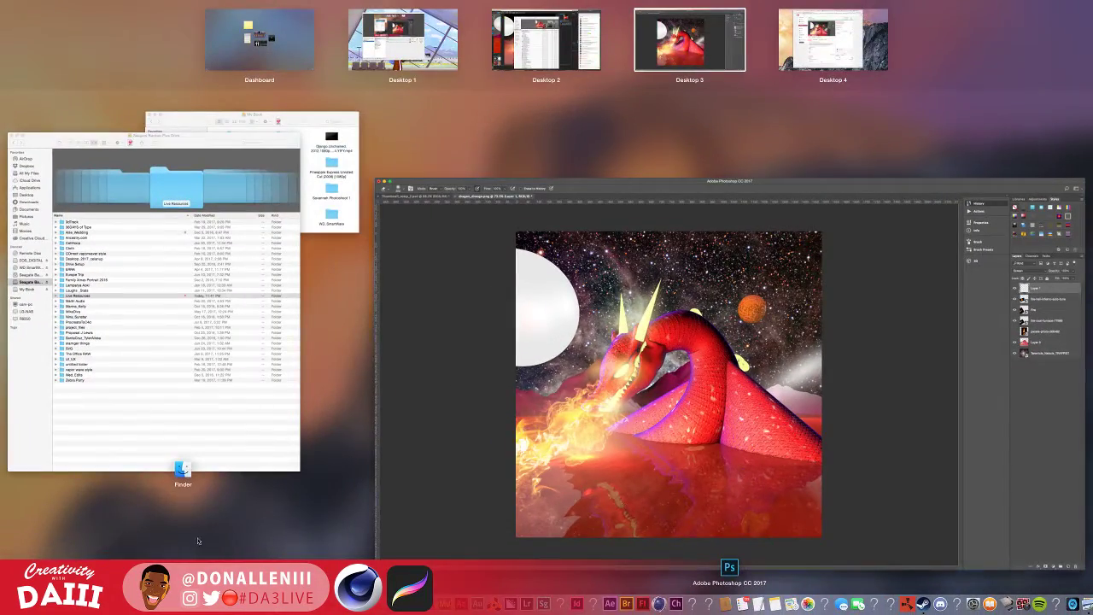
{"action": "key", "text": "ctrl+Up"}
{"action": "key", "text": "F11"}
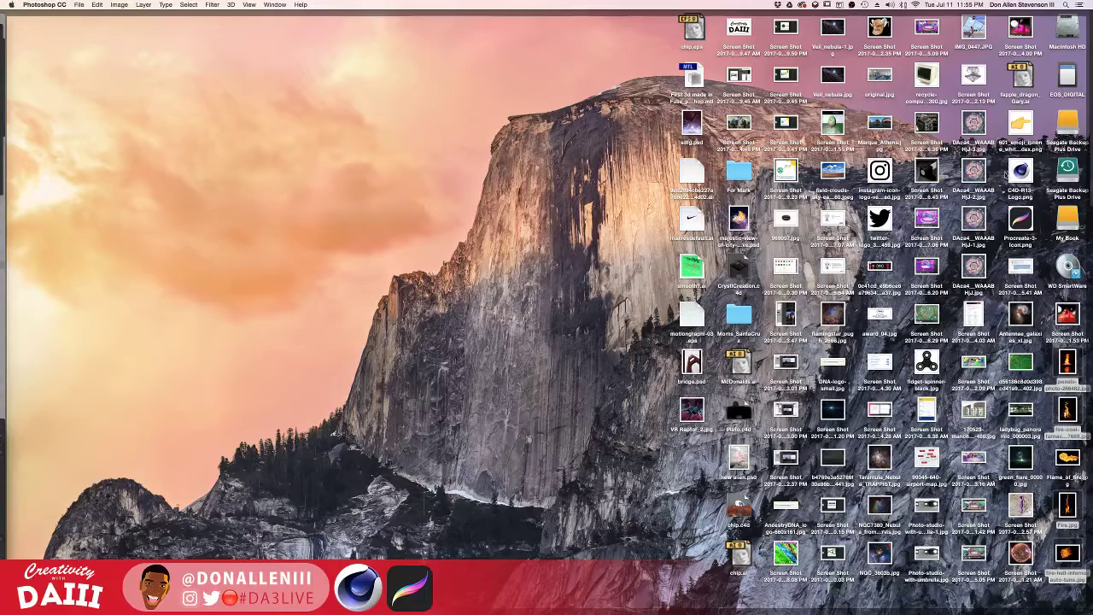
{"action": "double_click", "coordinate": [1069, 78]}
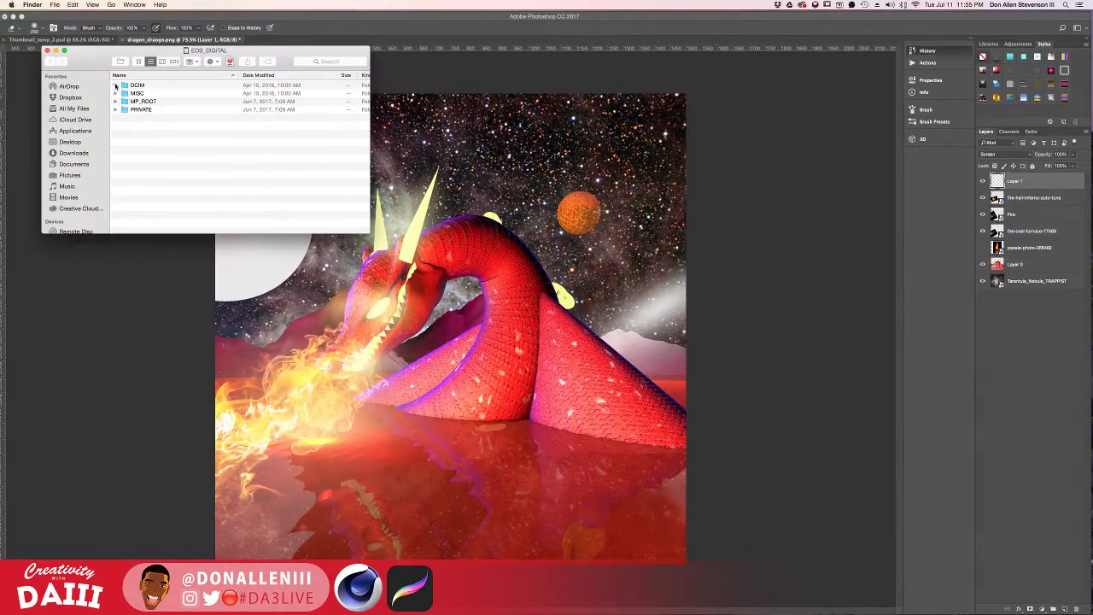
{"action": "left_click", "coordinate": [115, 86]}
- Preview DSC00002.JPG in folder 10270608 and DSC00004_yes.JPG in folder 10770702 while looking for a sky photo
{"action": "left_click", "coordinate": [124, 110]}
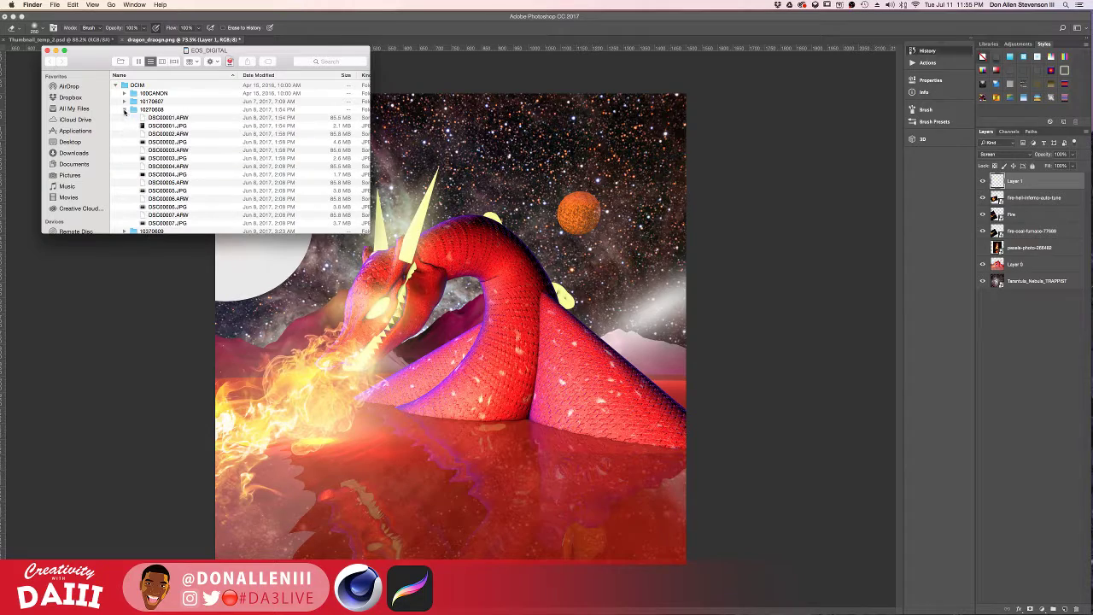
{"action": "left_click", "coordinate": [175, 141]}
{"action": "key", "text": "space"}
{"action": "key", "text": "space"}
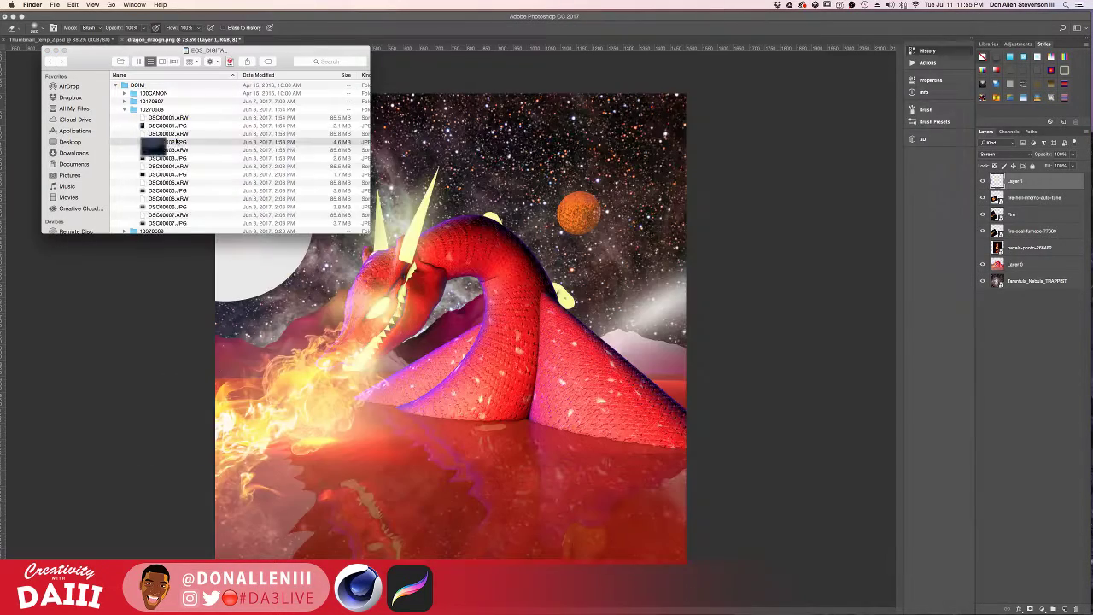
{"action": "left_click", "coordinate": [125, 110]}
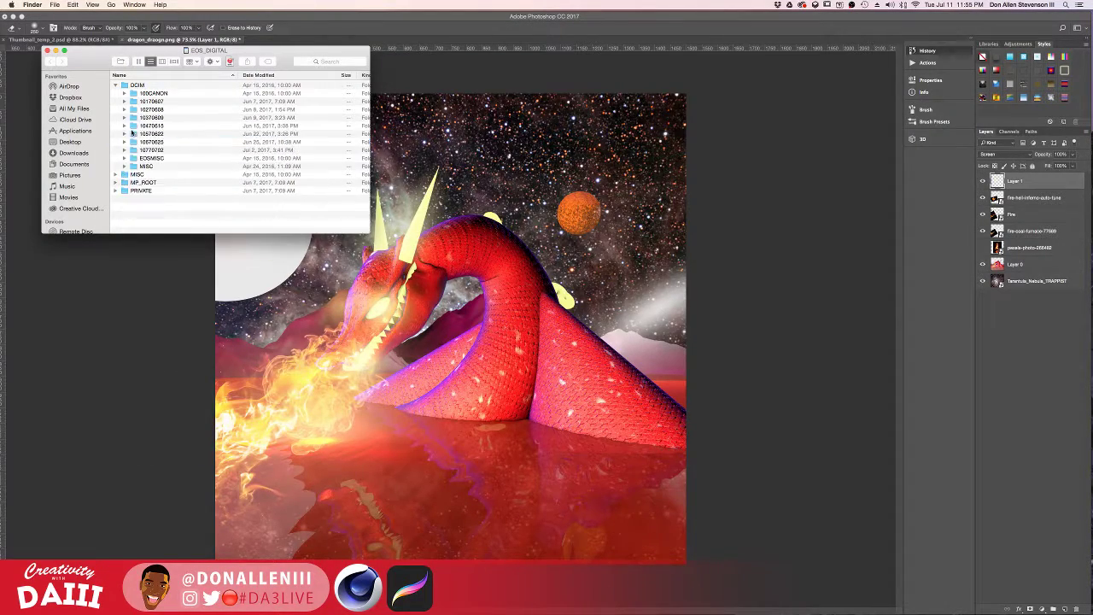
{"action": "left_click", "coordinate": [125, 150]}
{"action": "left_click", "coordinate": [184, 189]}
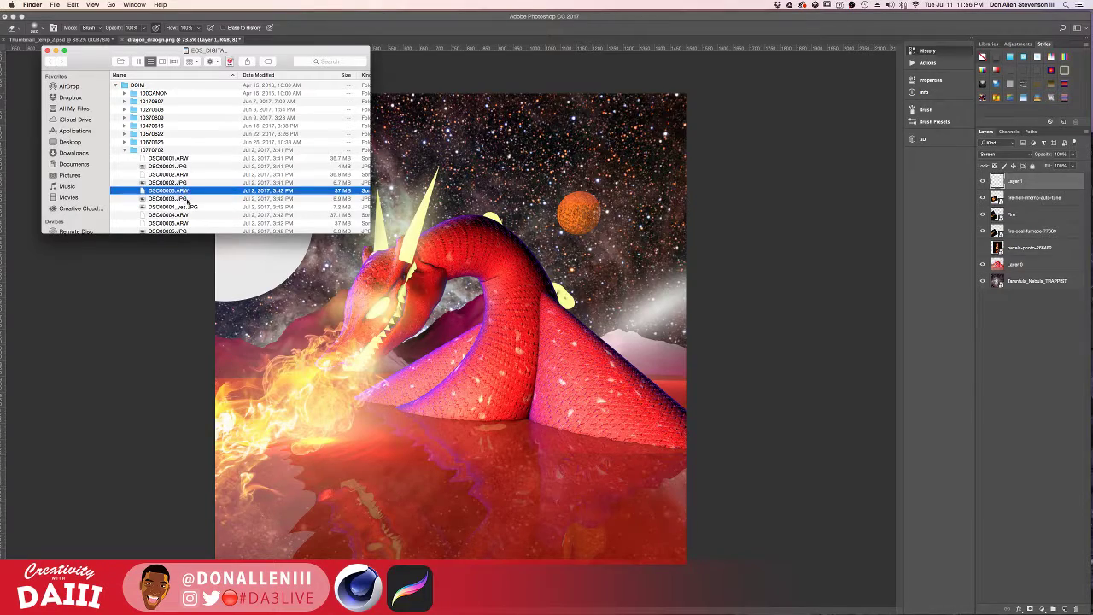
{"action": "left_click", "coordinate": [186, 207]}
{"action": "key", "text": "space"}
{"action": "key", "text": "space"}
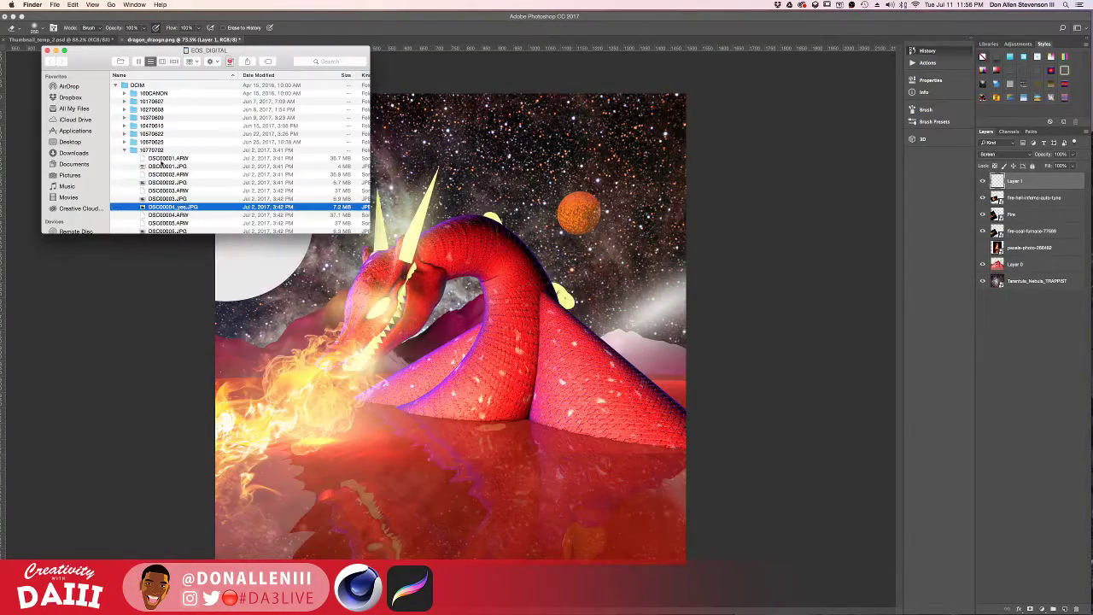
- Expand folder 10570622 and preview DSC00003.ARW and DSC00002.JPG
{"action": "left_click", "coordinate": [124, 134]}
{"action": "left_click", "coordinate": [183, 174]}
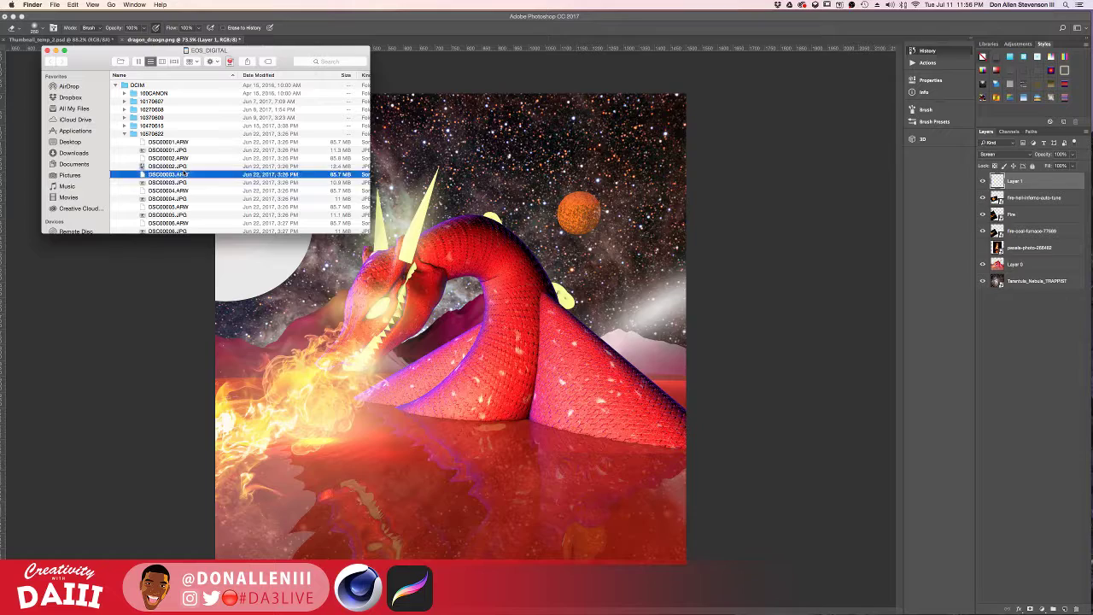
{"action": "key", "text": "space"}
{"action": "key", "text": "space"}
{"action": "left_click", "coordinate": [180, 166]}
{"action": "key", "text": "space"}
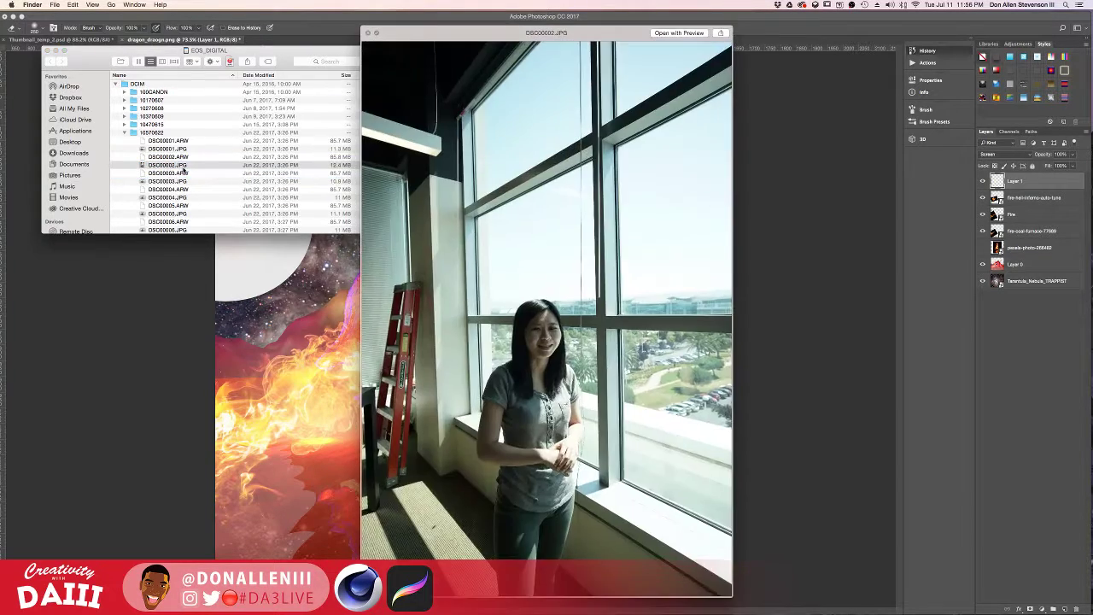
{"action": "key", "text": "space"}
- Browse the photos of folder 10370609 as Cover Flow thumbnails and select the cloudy-sky photo DSC00018.JPG
{"action": "left_click", "coordinate": [124, 117]}
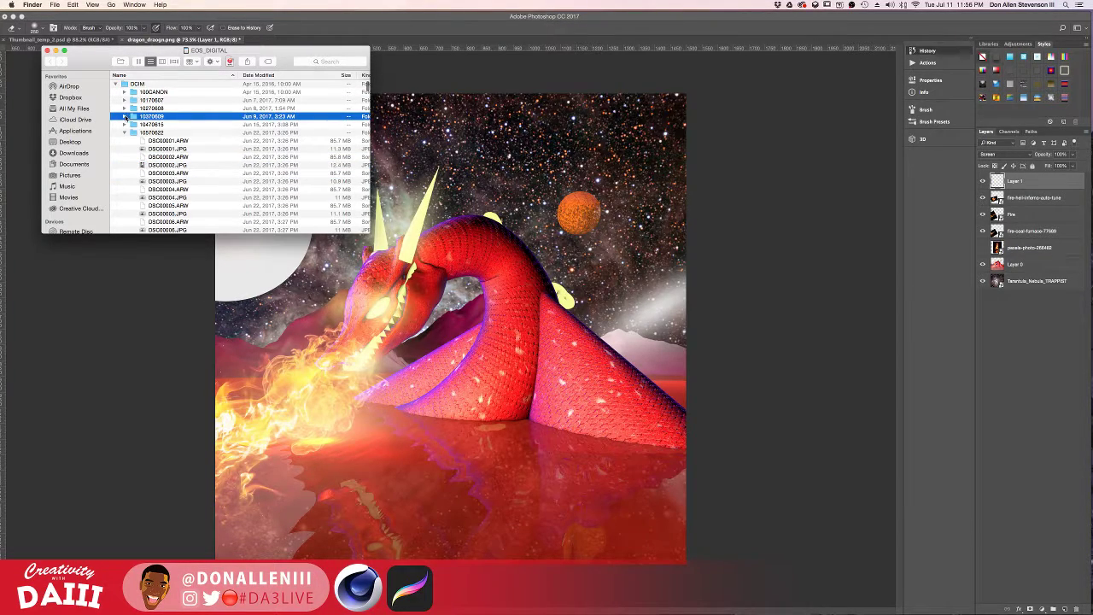
{"action": "left_click", "coordinate": [125, 117]}
{"action": "left_click", "coordinate": [190, 149]}
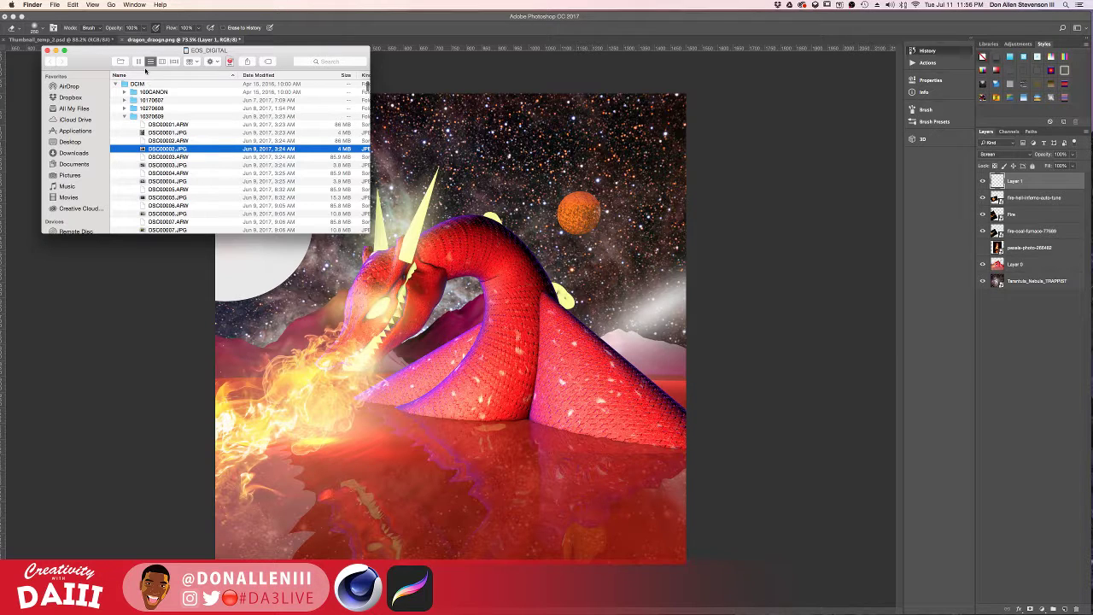
{"action": "left_click", "coordinate": [173, 61]}
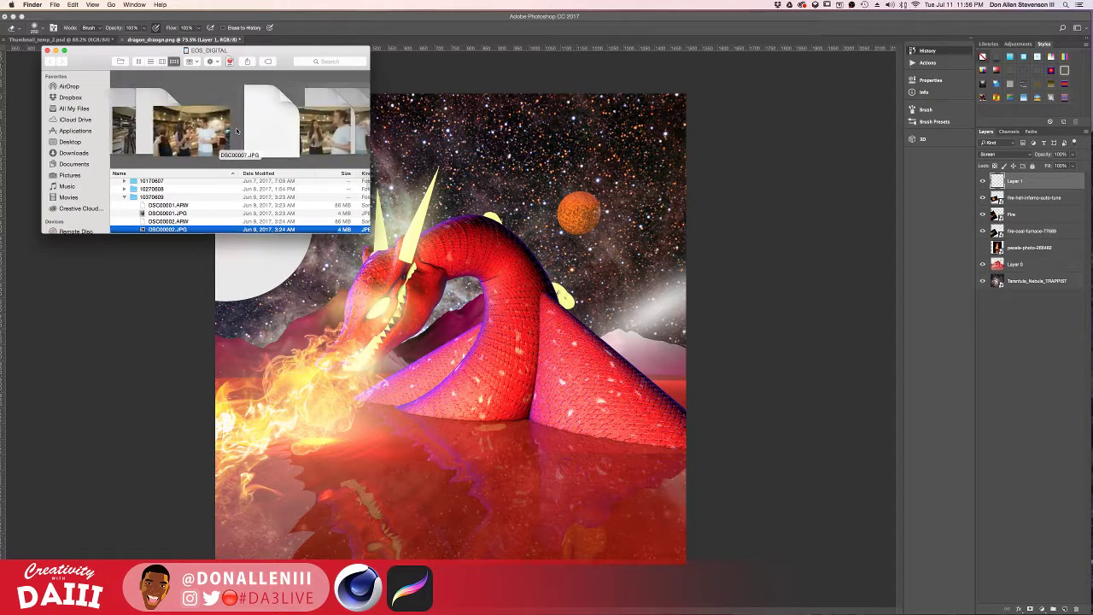
{"action": "scroll", "coordinate": [237, 133], "scroll_direction": "right", "scroll_amount": 10}
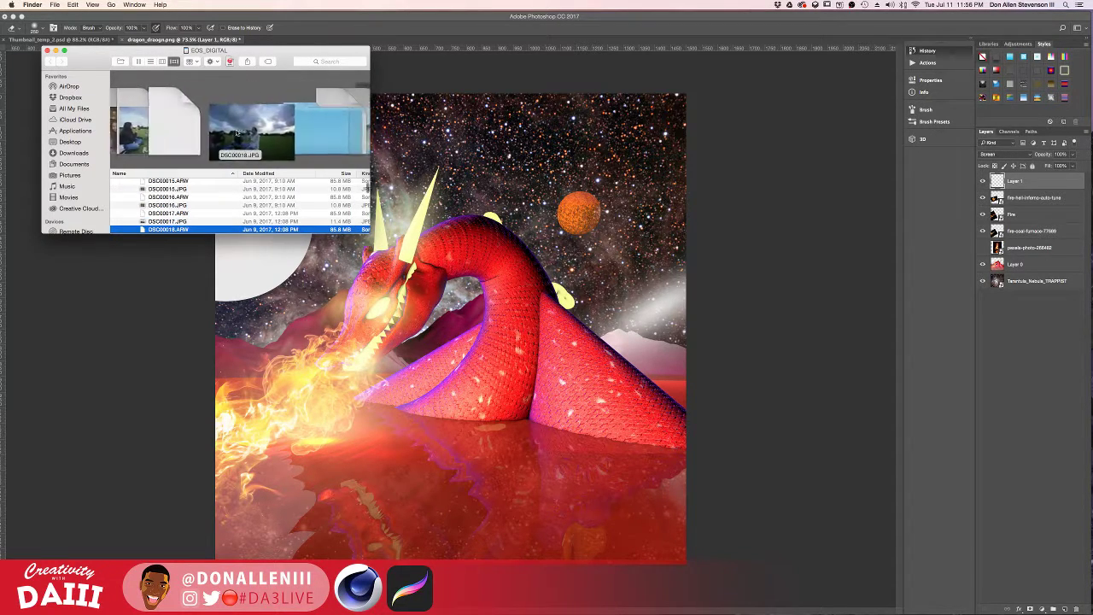
{"action": "scroll", "coordinate": [260, 136], "scroll_direction": "right", "scroll_amount": 2}
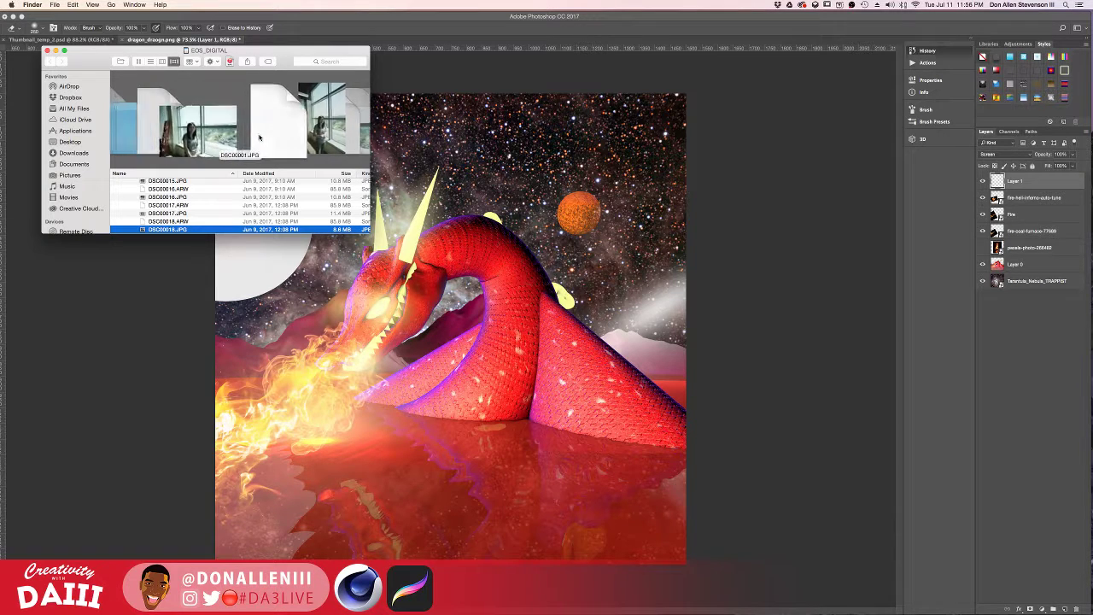
{"action": "scroll", "coordinate": [260, 137], "scroll_direction": "left", "scroll_amount": 2}
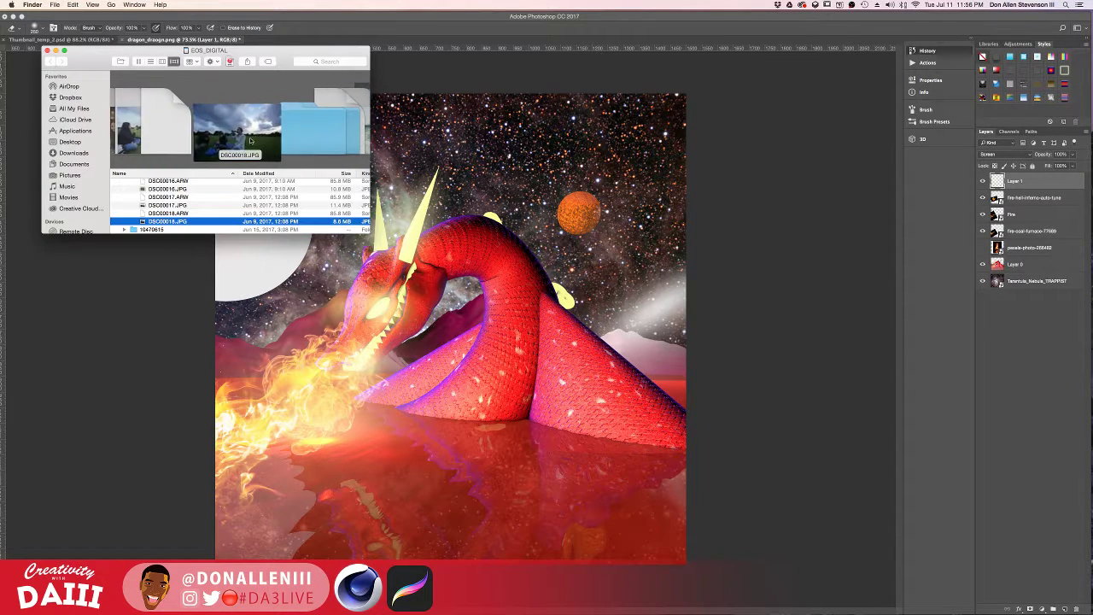
- Place DSC00018.JPG into the Photoshop dragon document and enlarge it from its centre until it covers the whole canvas
{"action": "left_click", "coordinate": [491, 229]}
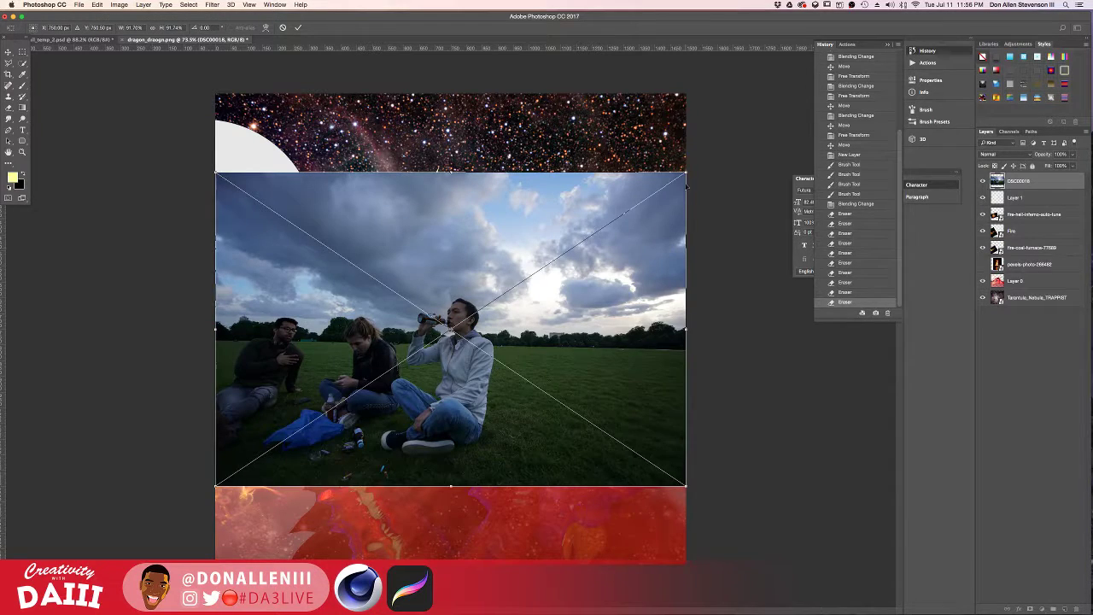
{"action": "left_click_drag", "start_coordinate": [685, 174], "coordinate": [812, 88]}
{"action": "key", "text": "Return"}
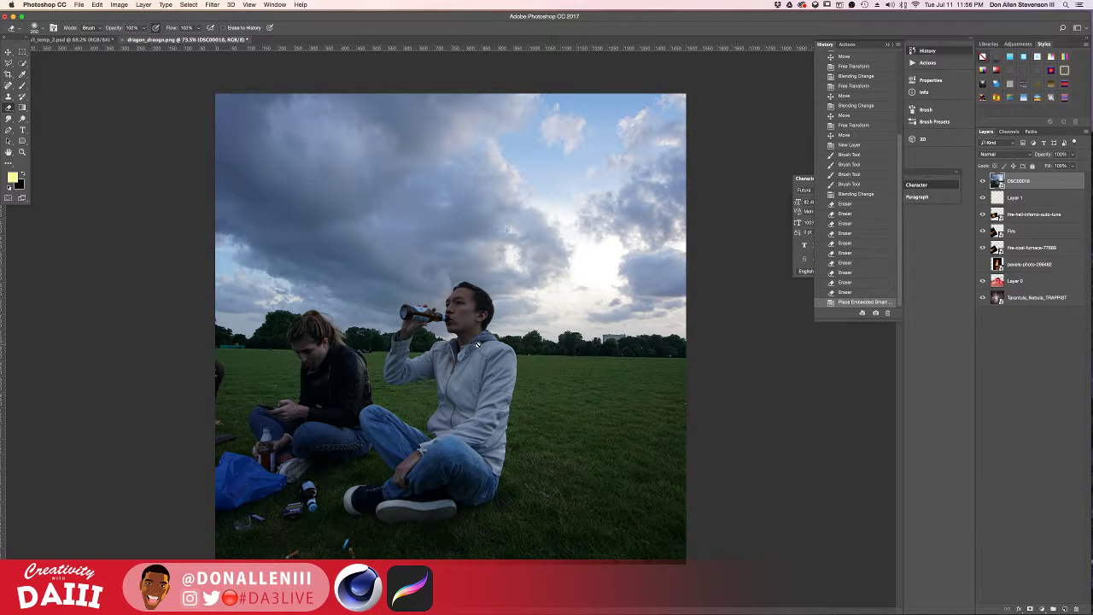
- Rasterize the DSC00018 layer and erase its people and grass below the clouds with an enlarged soft Eraser
{"action": "left_click", "coordinate": [591, 345]}
{"action": "left_click", "coordinate": [610, 205]}
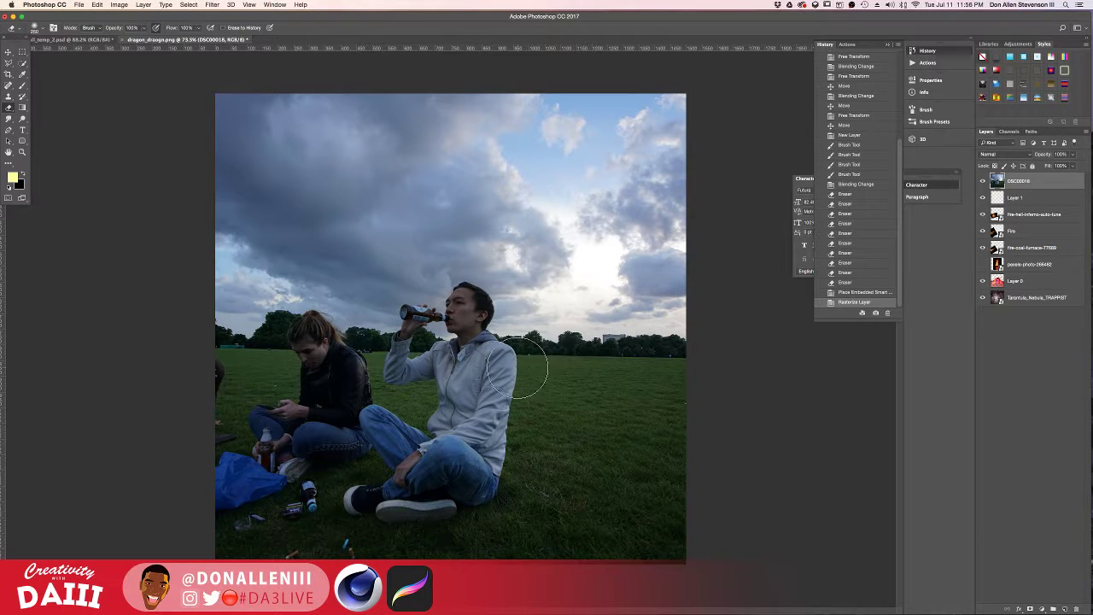
{"action": "key", "text": "]"}
{"action": "key", "text": "]"}
{"action": "key", "text": "]"}
{"action": "key", "text": "]"}
{"action": "mouse_move", "coordinate": [498, 356]}
{"action": "left_mouse_down"}
{"action": "mouse_move", "coordinate": [454, 390]}
{"action": "mouse_move", "coordinate": [317, 402]}
{"action": "mouse_move", "coordinate": [257, 461]}
{"action": "mouse_move", "coordinate": [195, 427]}
{"action": "mouse_move", "coordinate": [325, 511]}
{"action": "mouse_move", "coordinate": [646, 391]}
{"action": "mouse_move", "coordinate": [598, 316]}
{"action": "mouse_move", "coordinate": [208, 402]}
{"action": "mouse_move", "coordinate": [588, 533]}
{"action": "left_mouse_up"}
- Move the DSC00018 layer directly beneath Layer 0, above the Tarantula Nebula layer
{"action": "key", "text": "v"}
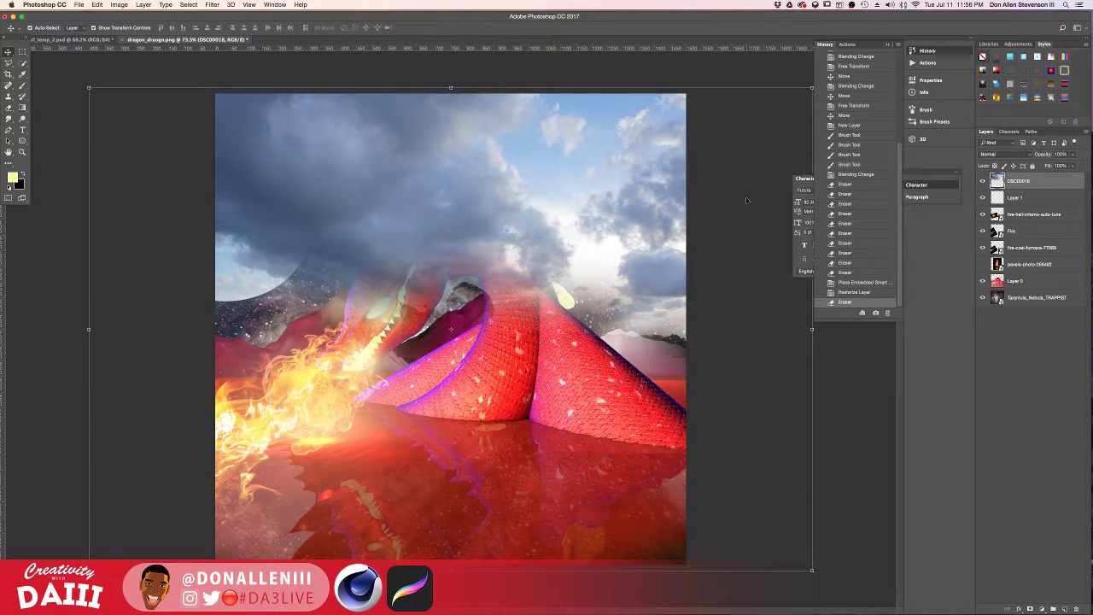
{"action": "left_click_drag", "start_coordinate": [1018, 181], "coordinate": [1022, 290]}
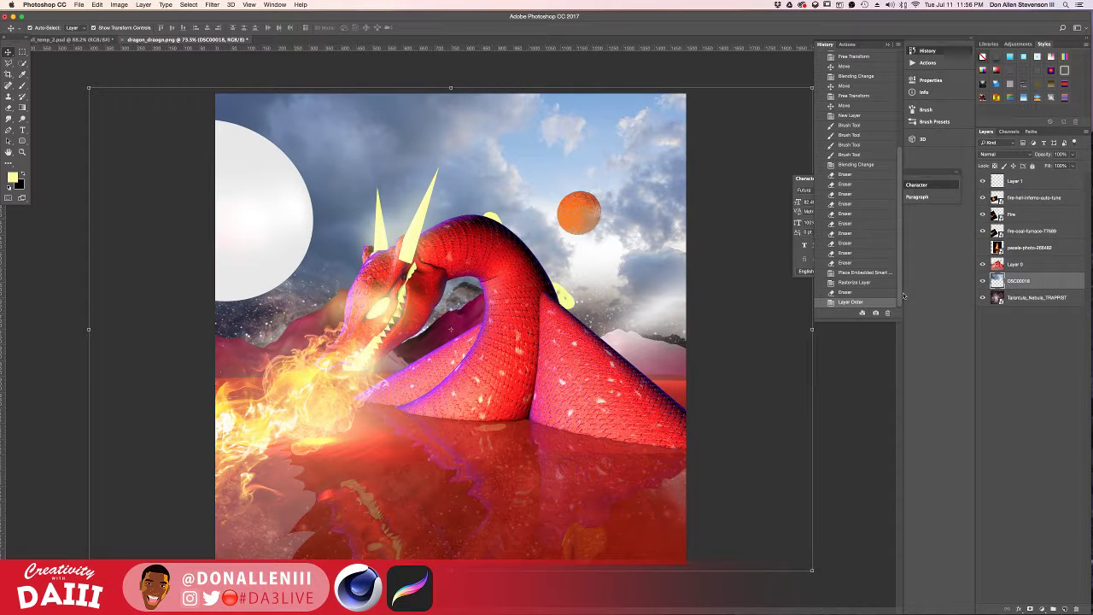
- Reposition and enlarge the DSC00018 cloud layer so its clouds and blue sky fill the background behind the dragon
{"action": "left_click_drag", "start_coordinate": [540, 179], "coordinate": [497, 200]}
{"action": "left_click_drag", "start_coordinate": [801, 115], "coordinate": [934, 27]}
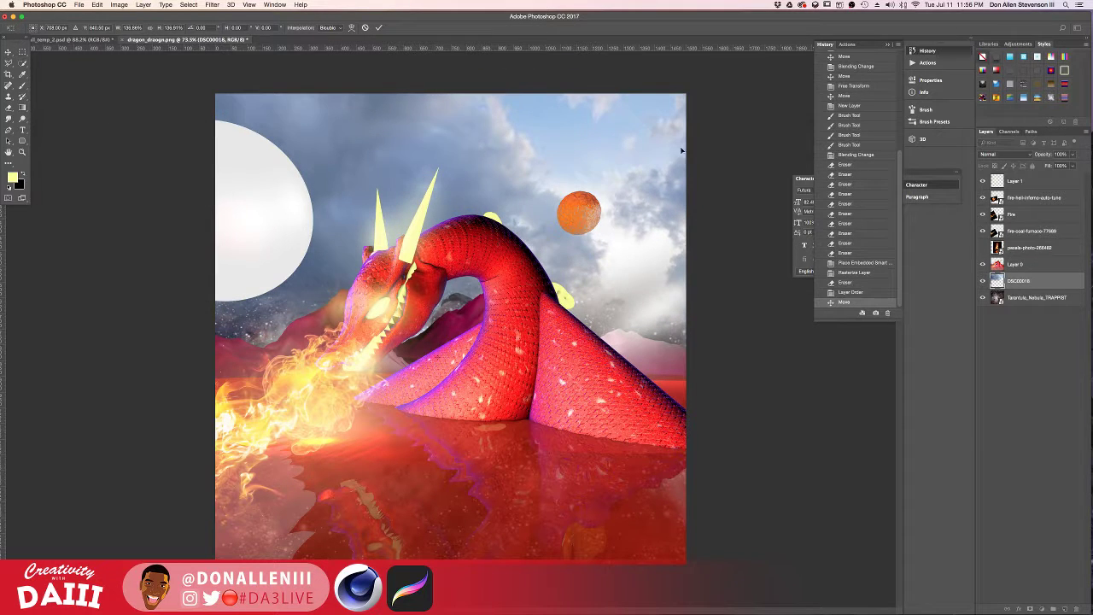
{"action": "left_click_drag", "start_coordinate": [652, 164], "coordinate": [563, 217]}
{"action": "key", "text": "Return"}
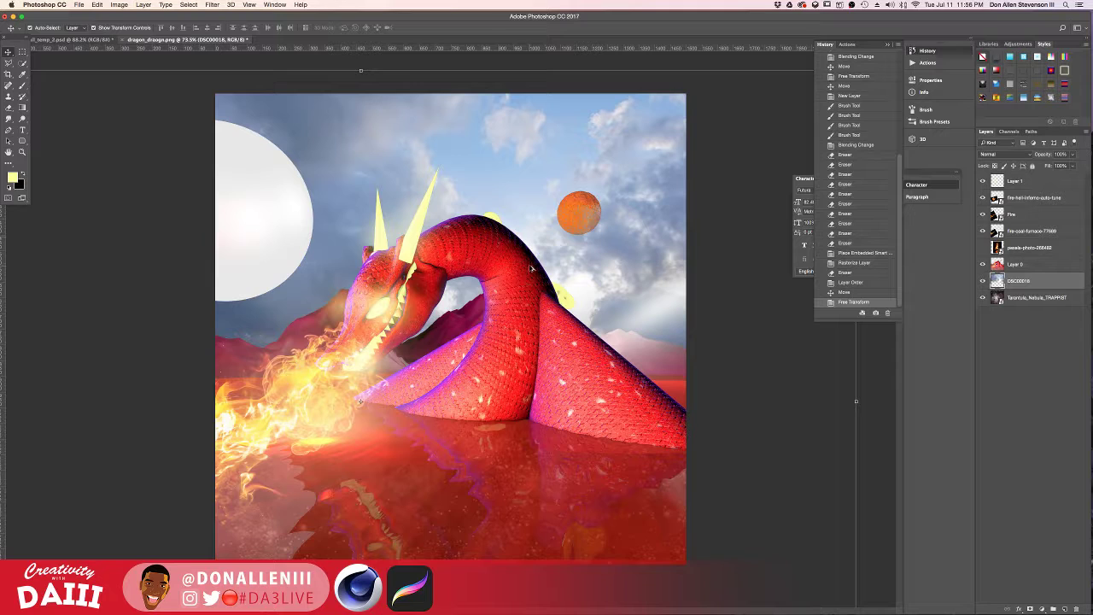
- Try the Overlay, Hard Light and Multiply blend modes on the DSC00018 layer
{"action": "scroll", "coordinate": [530, 268], "scroll_direction": "down", "scroll_amount": 5}
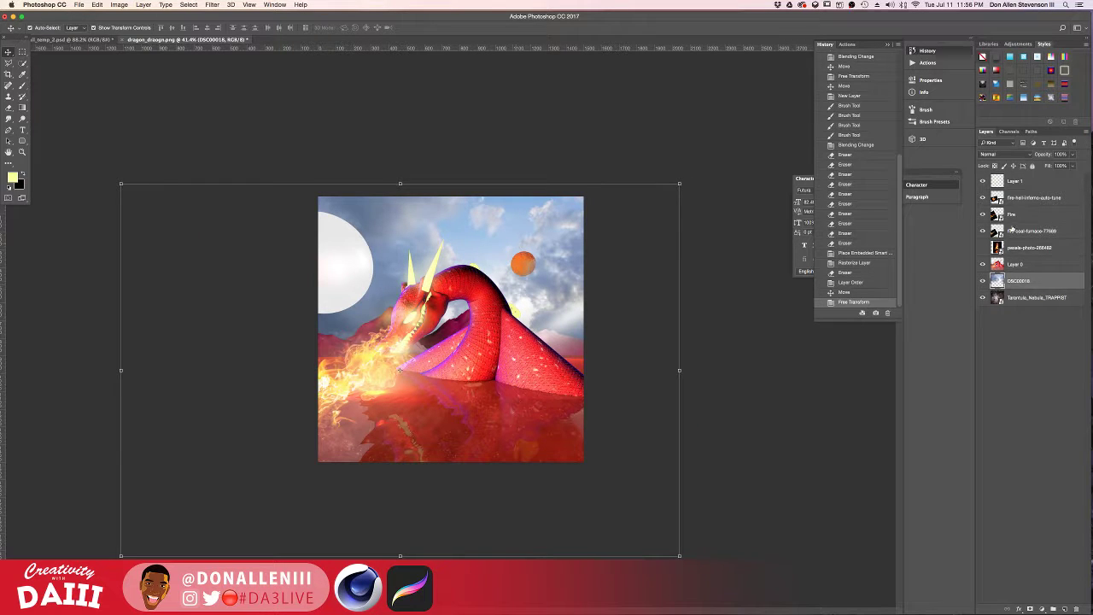
{"action": "left_click", "coordinate": [992, 156]}
{"action": "left_click", "coordinate": [989, 246]}
{"action": "key", "text": "super+plus"}
{"action": "left_click", "coordinate": [994, 155]}
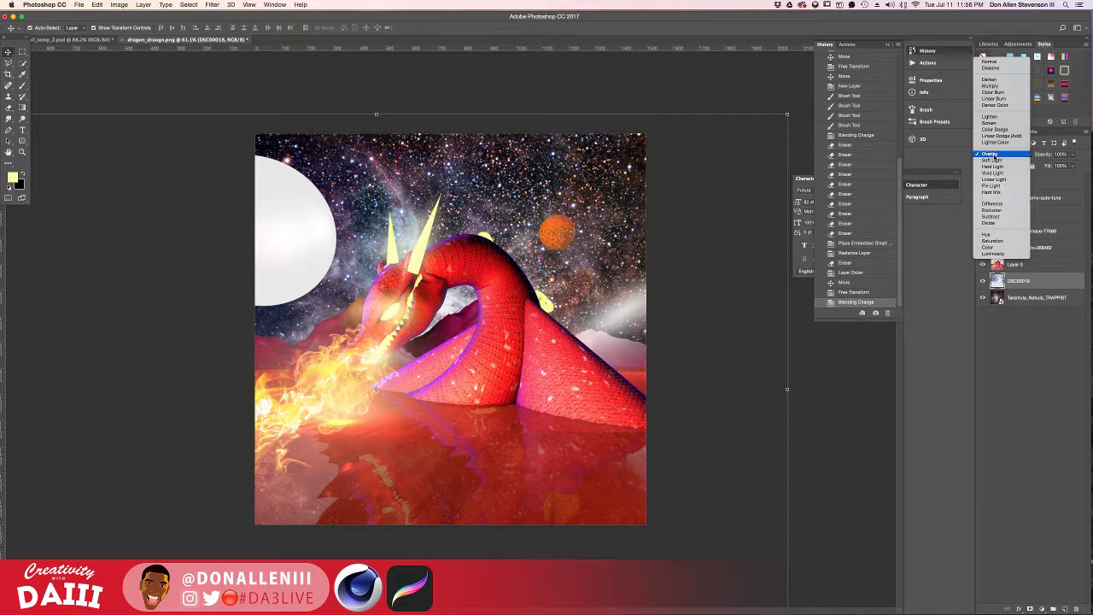
{"action": "left_click", "coordinate": [995, 160]}
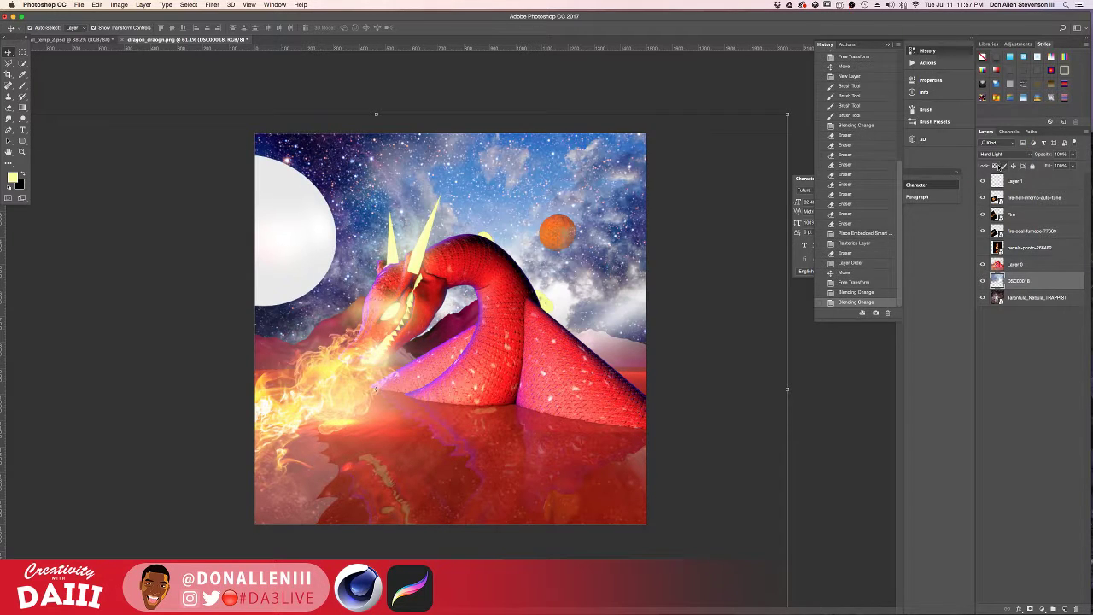
{"action": "left_click", "coordinate": [995, 155]}
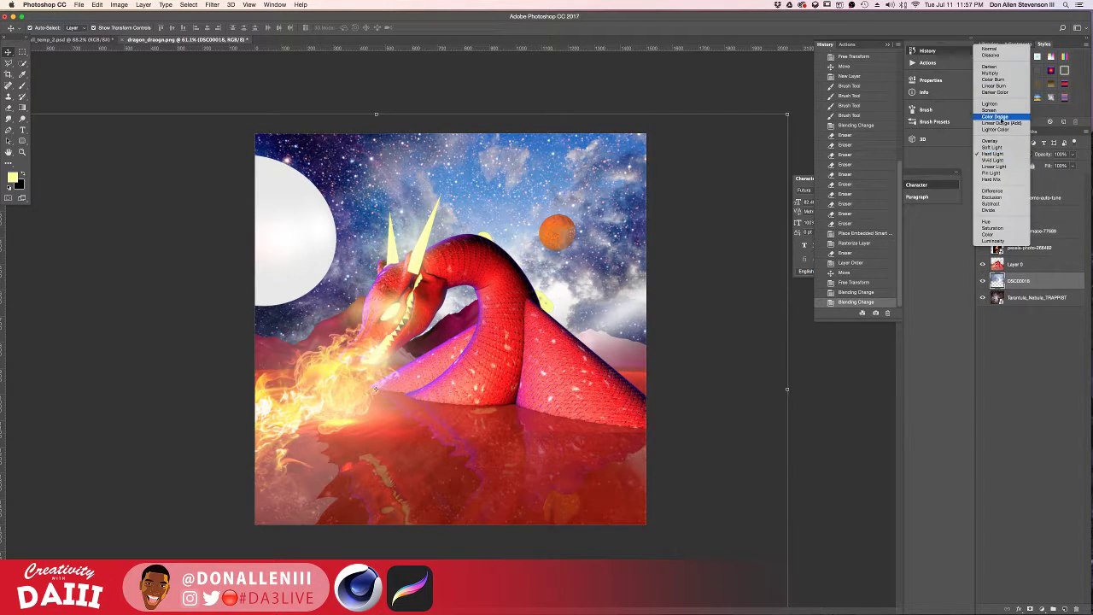
{"action": "left_click", "coordinate": [991, 73]}
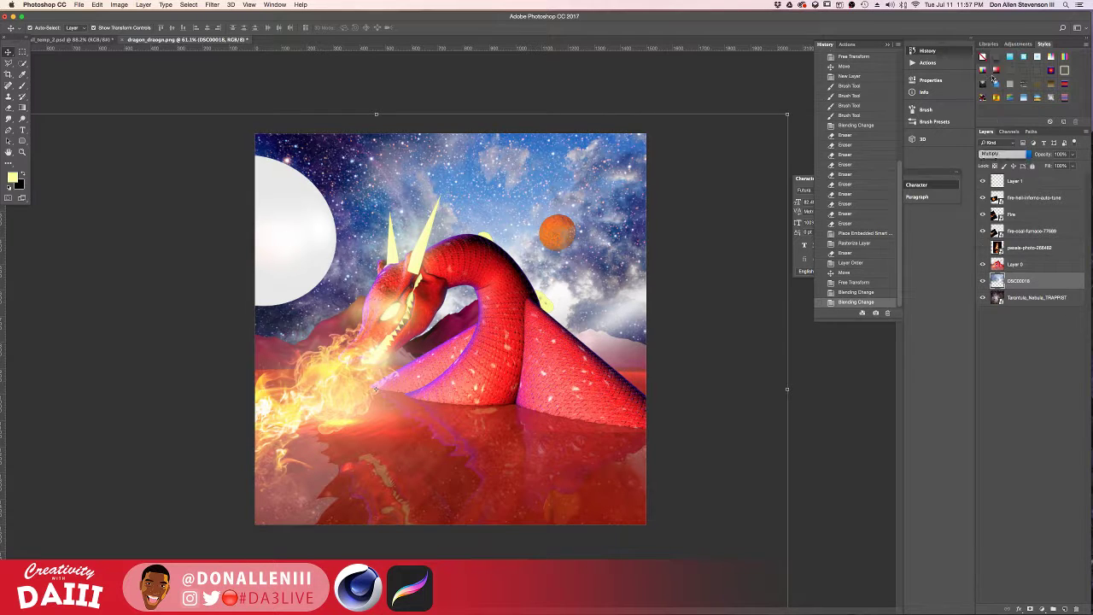
- Set the DSC00018 layer's blend mode to Lighten and check the sky around the dragon's horns
{"action": "left_click", "coordinate": [995, 153]}
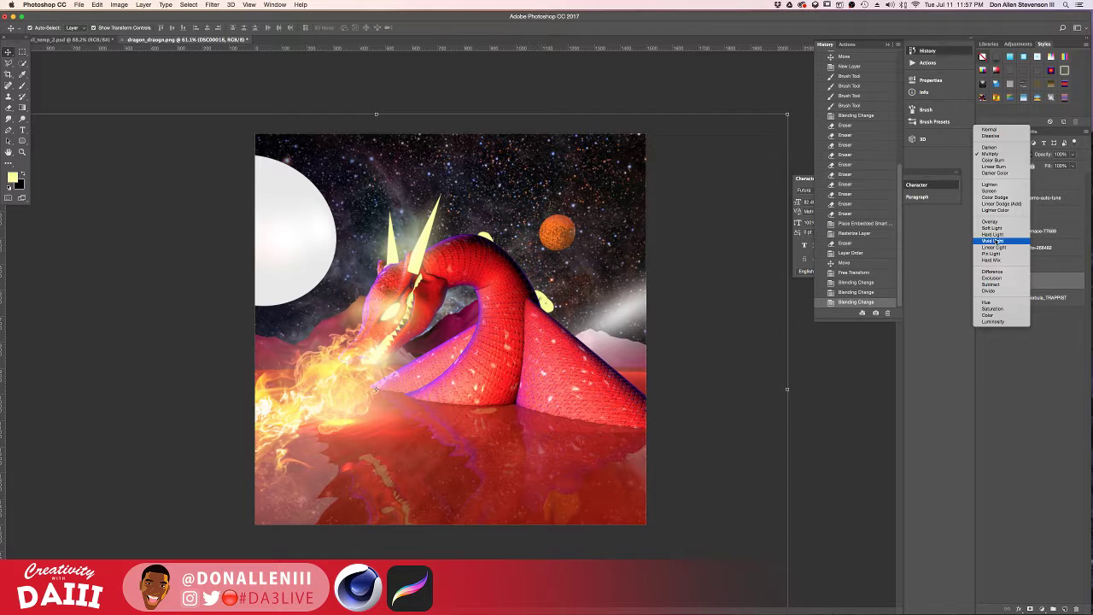
{"action": "left_click", "coordinate": [991, 184]}
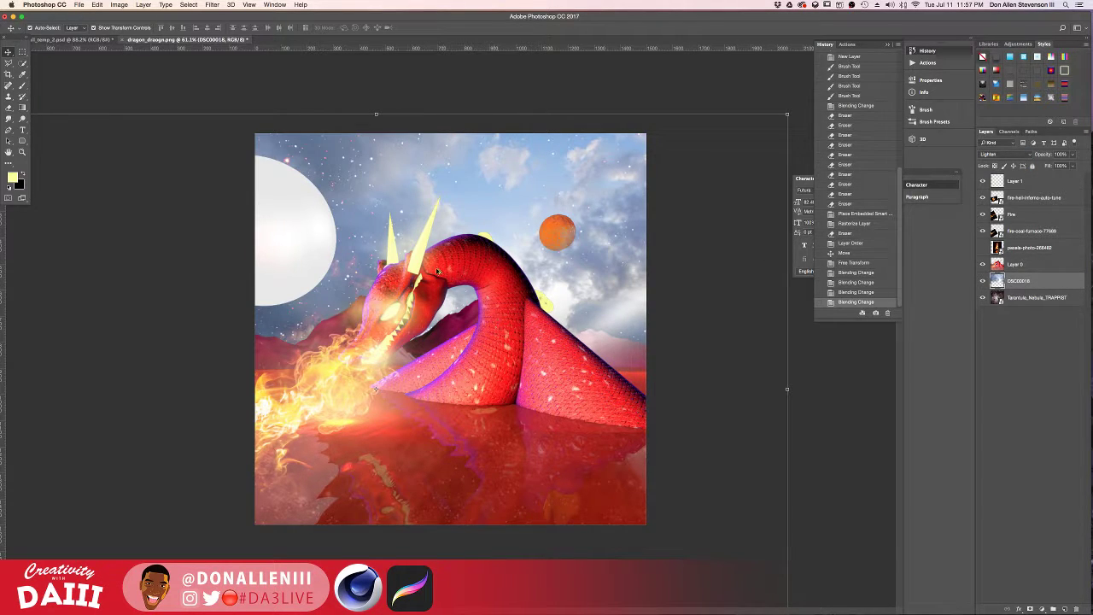
{"action": "scroll", "coordinate": [380, 230], "scroll_direction": "up", "scroll_amount": 5}
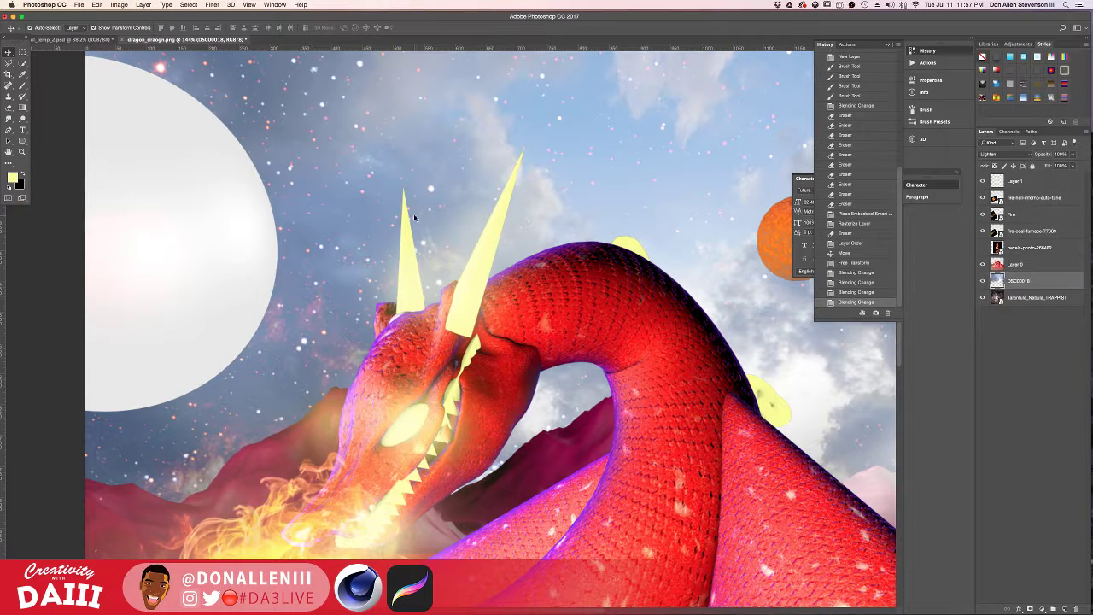
{"action": "scroll", "coordinate": [593, 214], "scroll_direction": "down", "scroll_amount": 5}
{"action": "key", "text": "super+space"}
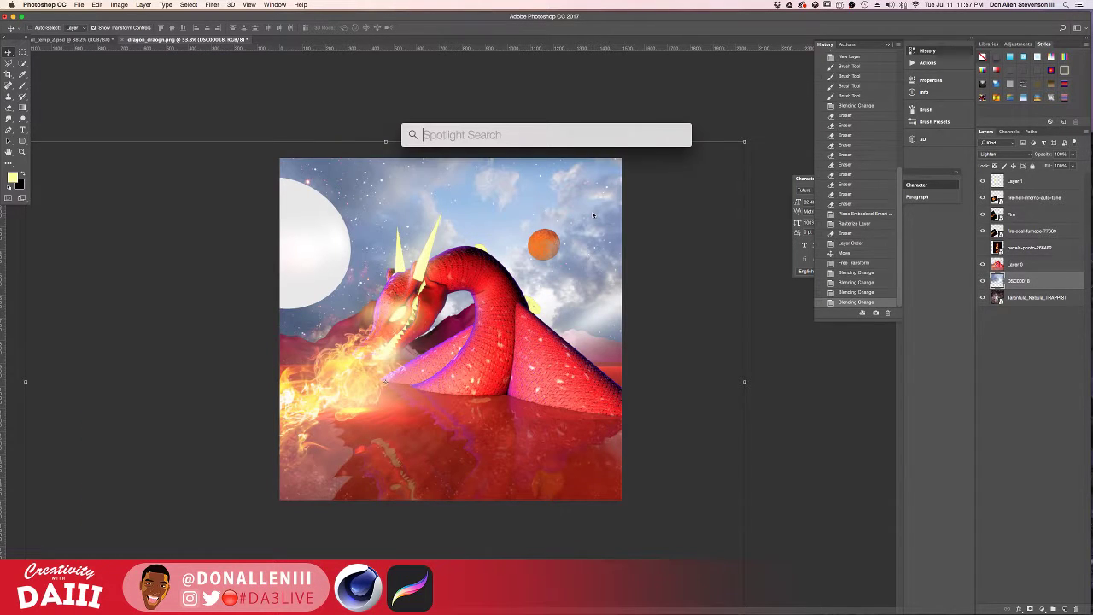
{"action": "key", "text": "Escape"}
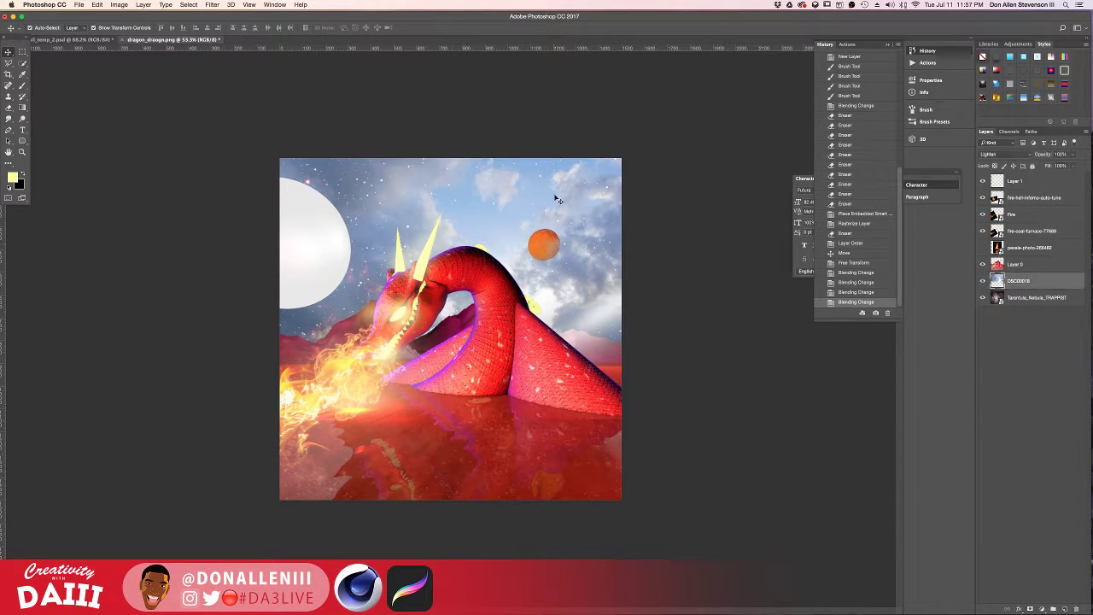
- Duplicate the DSC00018 layer, then scale the copy to about 53%, rotate it 30° and position it behind the dragon's lower body
{"action": "key", "text": "super+j"}
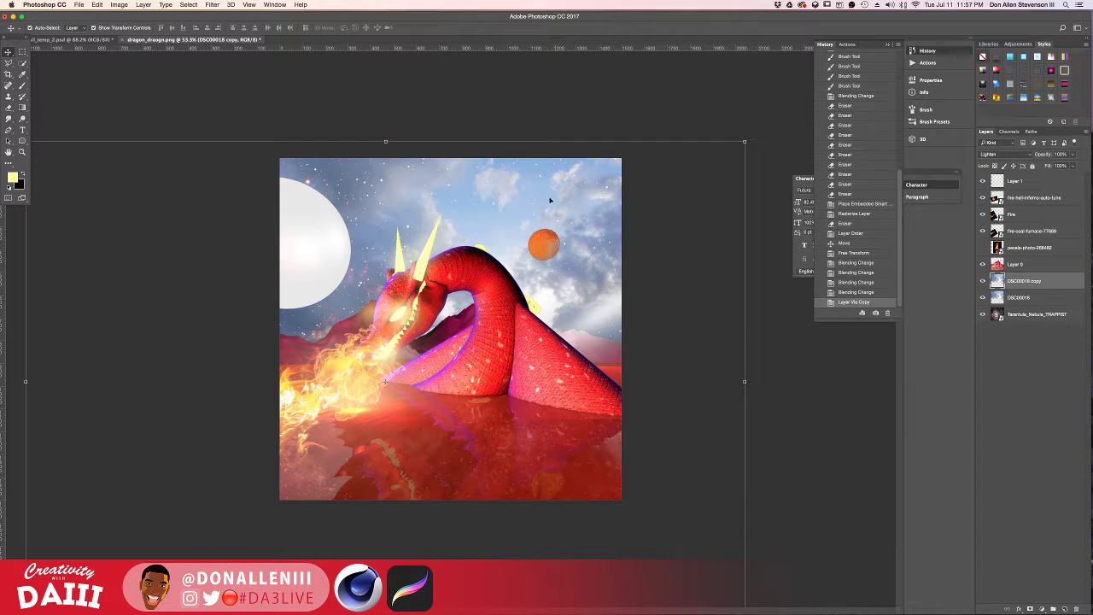
{"action": "left_click_drag", "start_coordinate": [551, 193], "coordinate": [268, 190]}
{"action": "left_click_drag", "start_coordinate": [498, 148], "coordinate": [503, 293]}
{"action": "left_click_drag", "start_coordinate": [625, 194], "coordinate": [611, 322]}
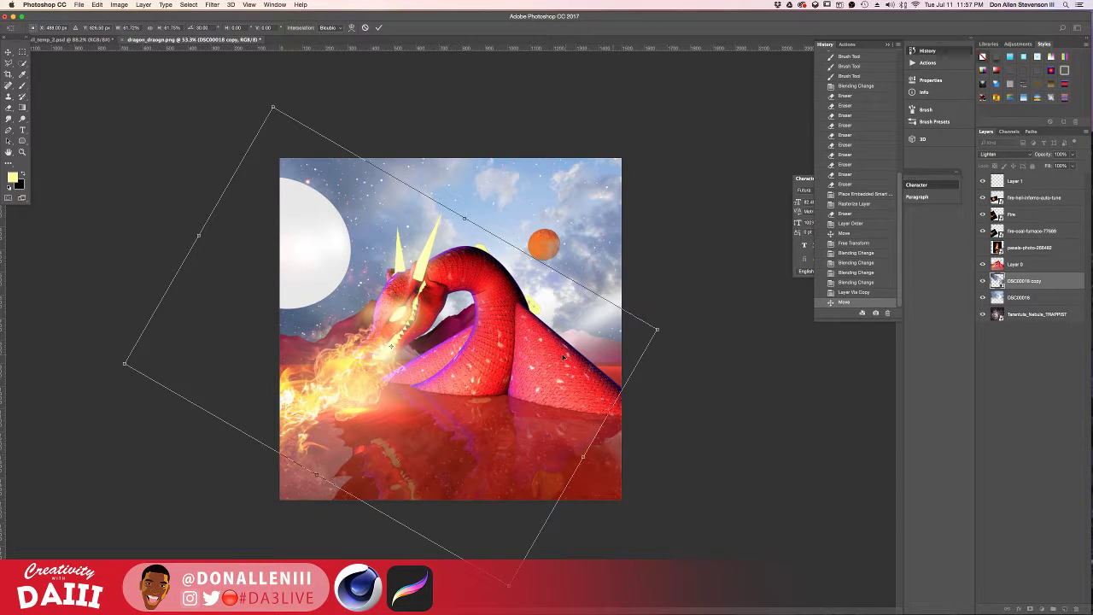
{"action": "left_click_drag", "start_coordinate": [564, 357], "coordinate": [468, 332]}
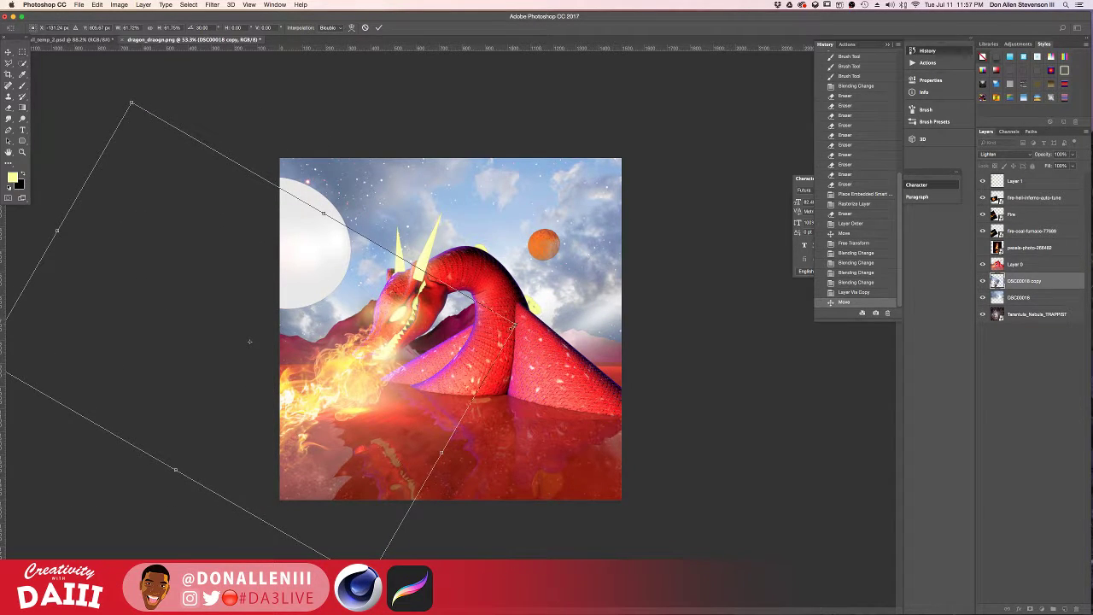
{"action": "left_click_drag", "start_coordinate": [257, 299], "coordinate": [411, 381]}
{"action": "key", "text": "Return"}
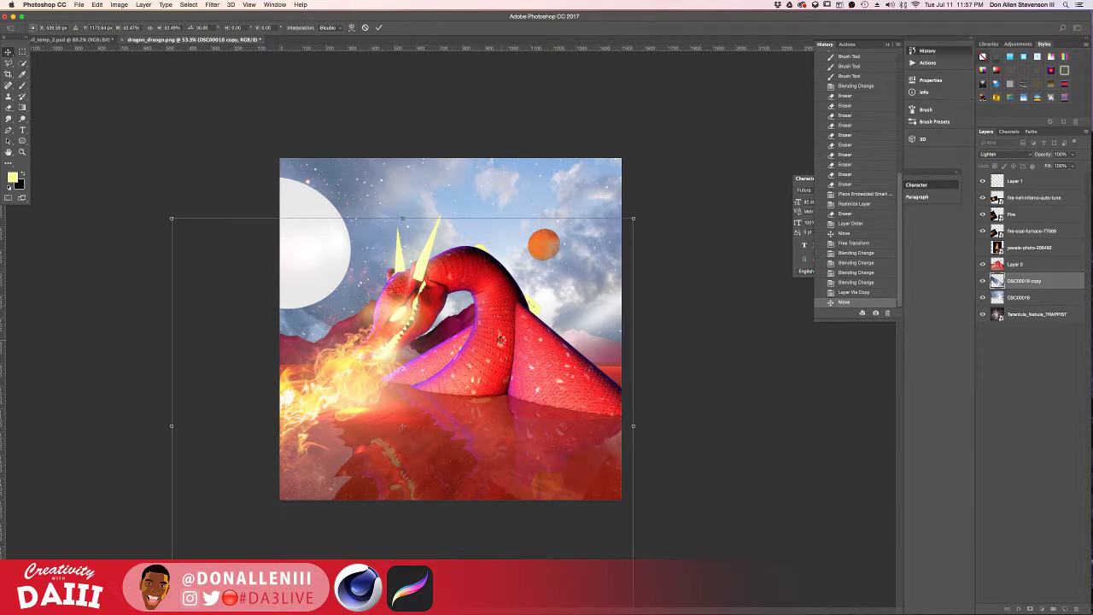
{"action": "left_click", "coordinate": [622, 216]}
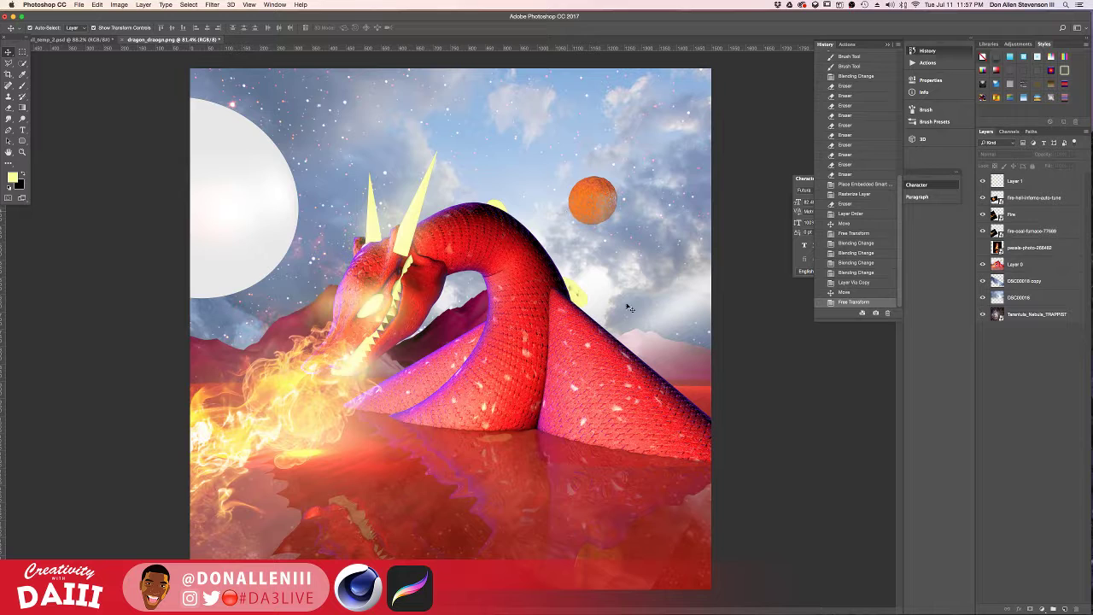
{"action": "scroll", "coordinate": [617, 315], "scroll_direction": "down", "scroll_amount": 5}
{"action": "scroll", "coordinate": [565, 334], "scroll_direction": "up", "scroll_amount": 4}
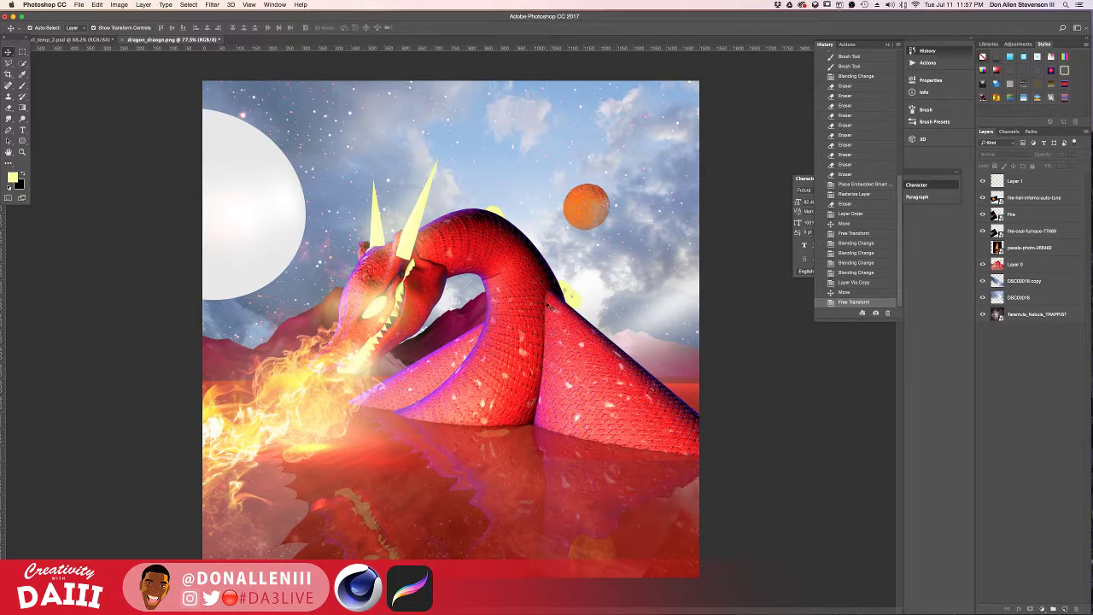
{"action": "left_click", "coordinate": [500, 323]}
{"action": "scroll", "coordinate": [478, 278], "scroll_direction": "down", "scroll_amount": 2}
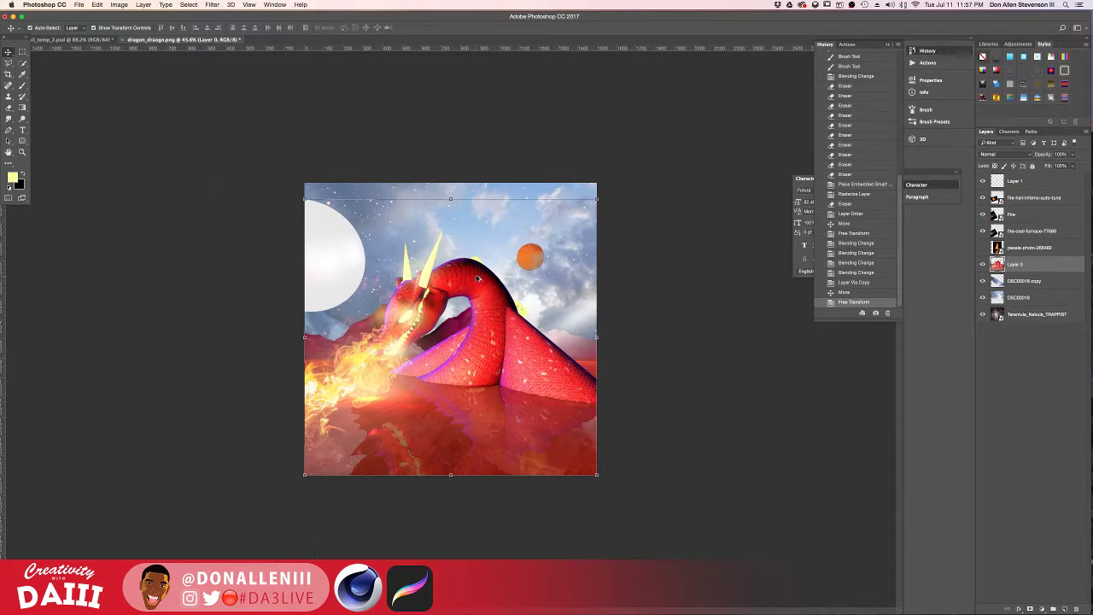
{"action": "scroll", "coordinate": [477, 281], "scroll_direction": "up", "scroll_amount": 2}
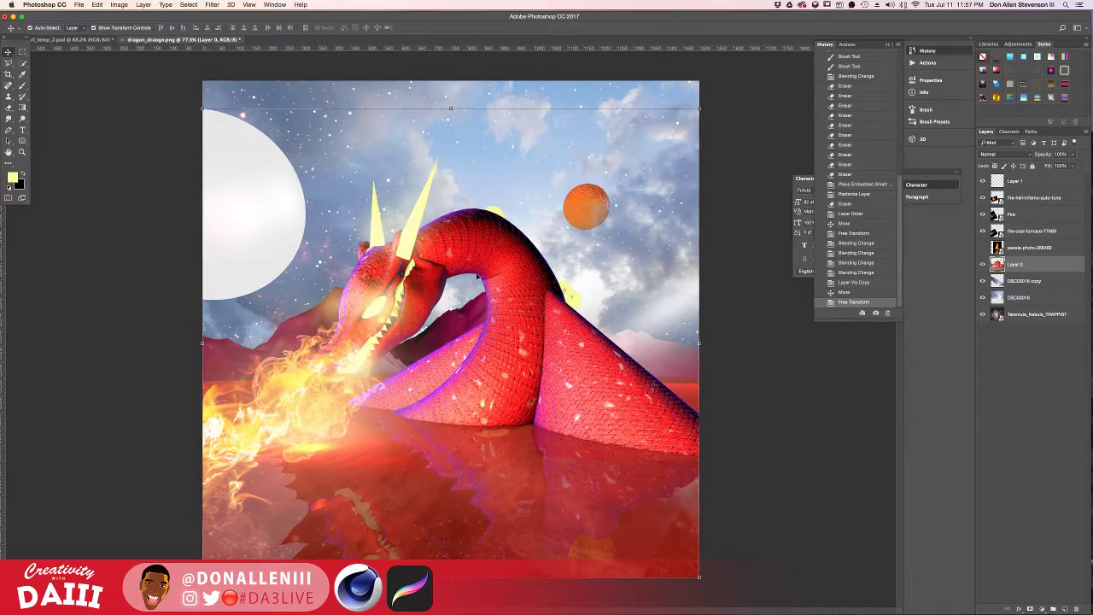
- Switch from Photoshop to the Google Chrome window on the other desktop
{"action": "key", "text": "ctrl+Up"}
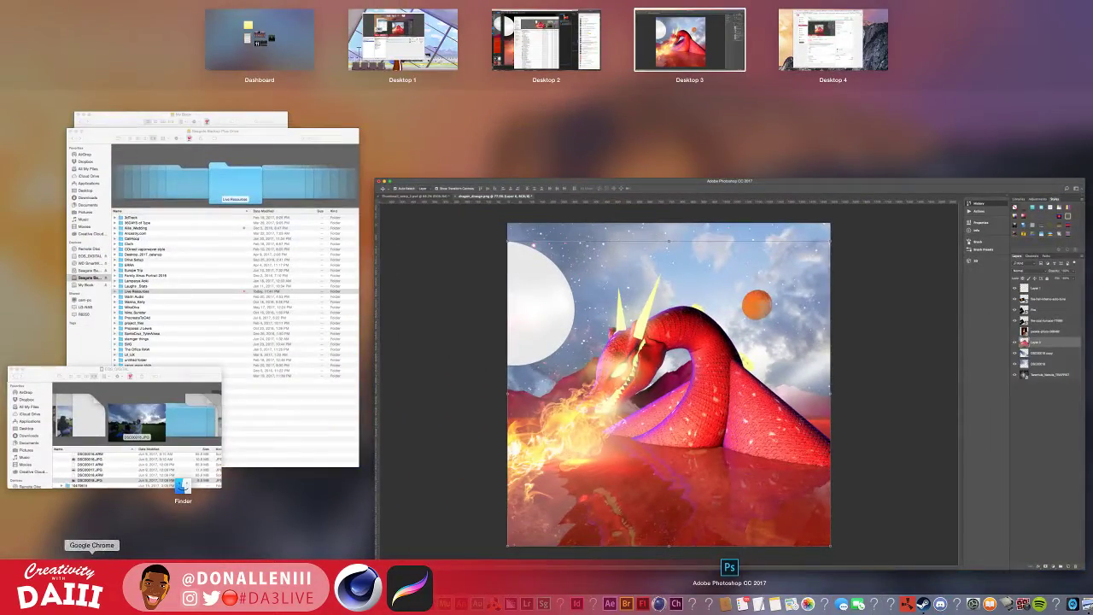
{"action": "key", "text": "ctrl+Up"}
{"action": "key", "text": "ctrl+Left"}
{"action": "key", "text": "ctrl+Up"}
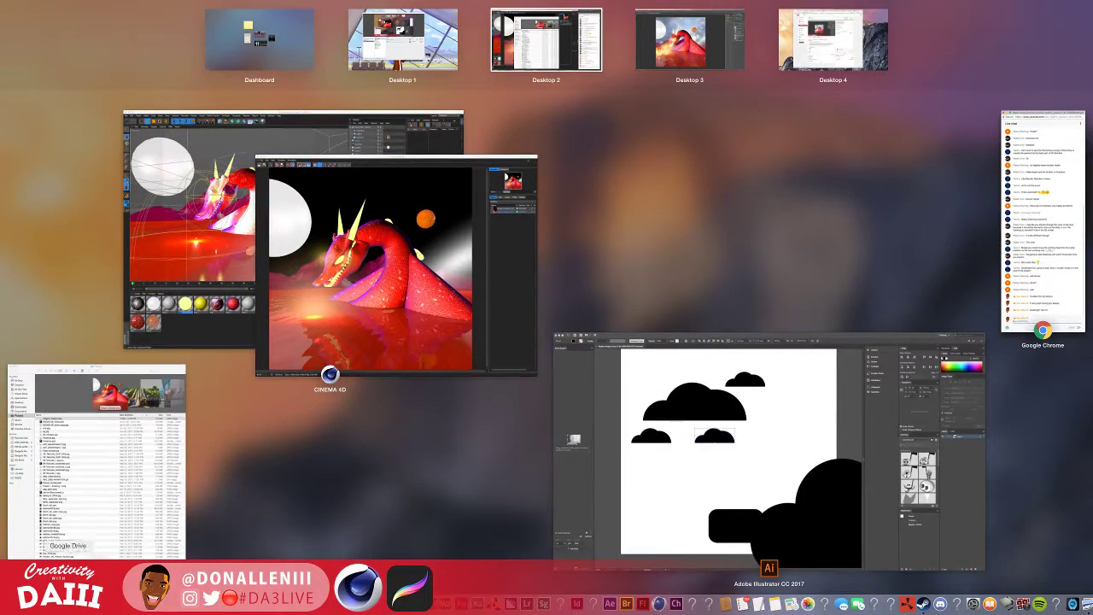
{"action": "left_click", "coordinate": [75, 602]}
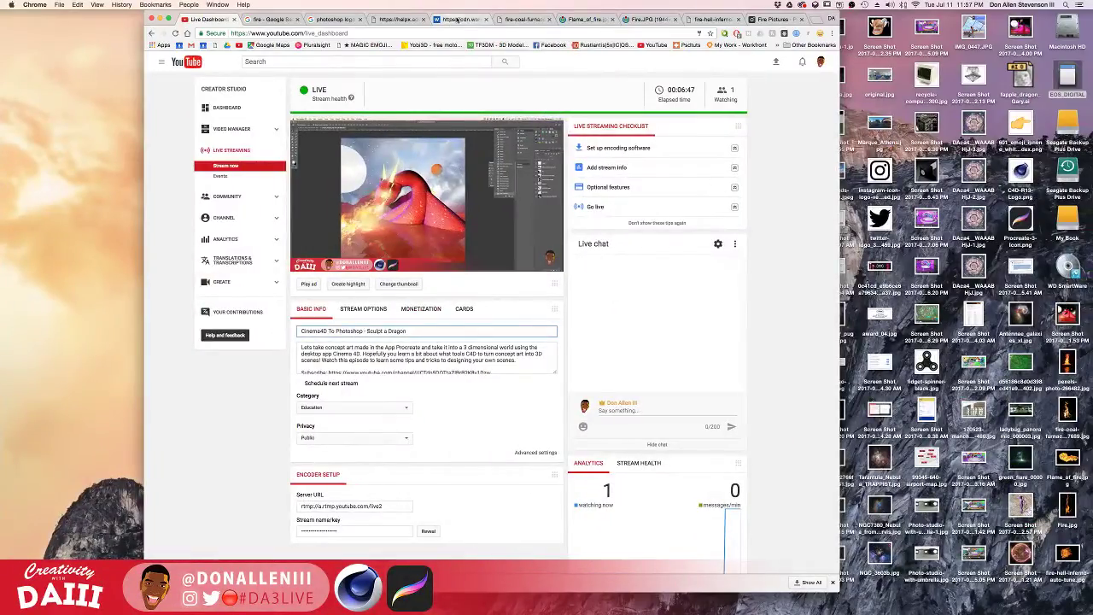
- Look through the open browser pages, including the Pexels fire pictures, the Photoshop logo and the Wikimedia fire images
{"action": "left_click", "coordinate": [456, 19]}
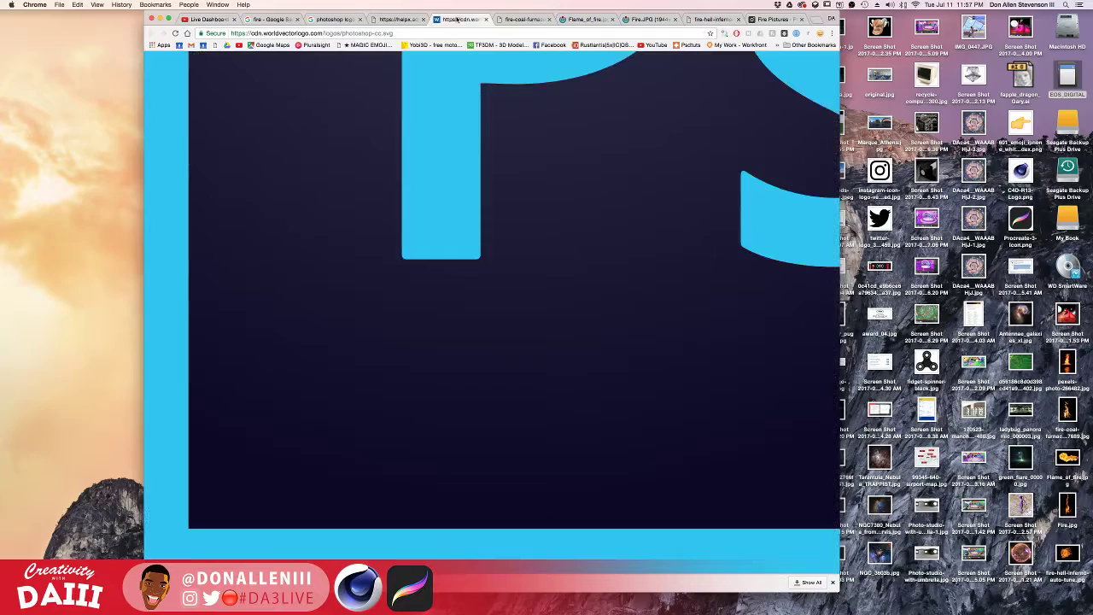
{"action": "left_click", "coordinate": [762, 22]}
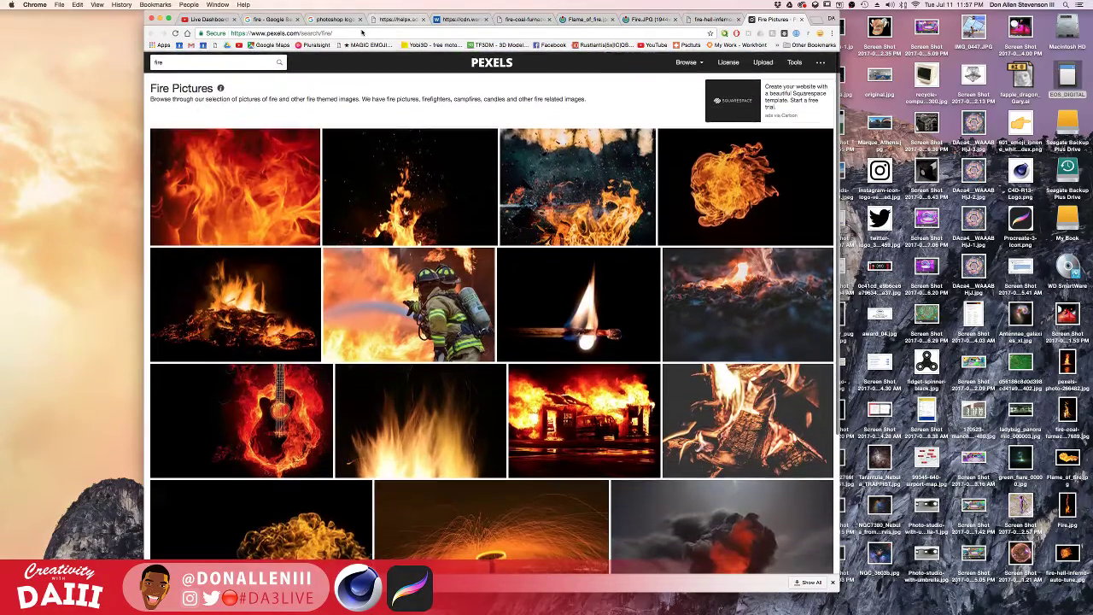
{"action": "left_click", "coordinate": [362, 32]}
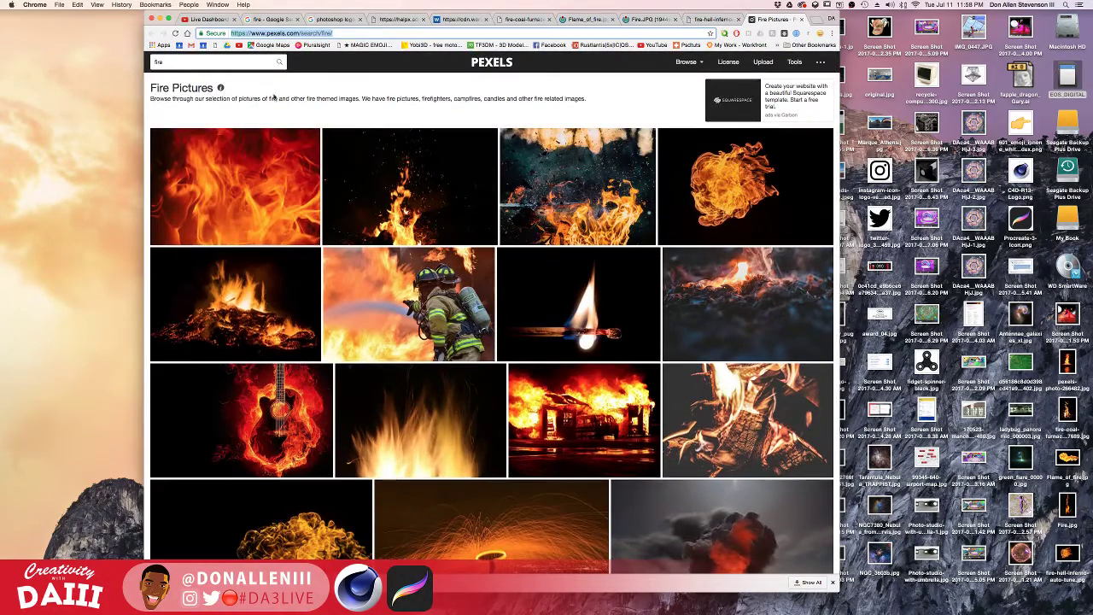
{"action": "left_click", "coordinate": [713, 19]}
{"action": "left_click", "coordinate": [647, 19]}
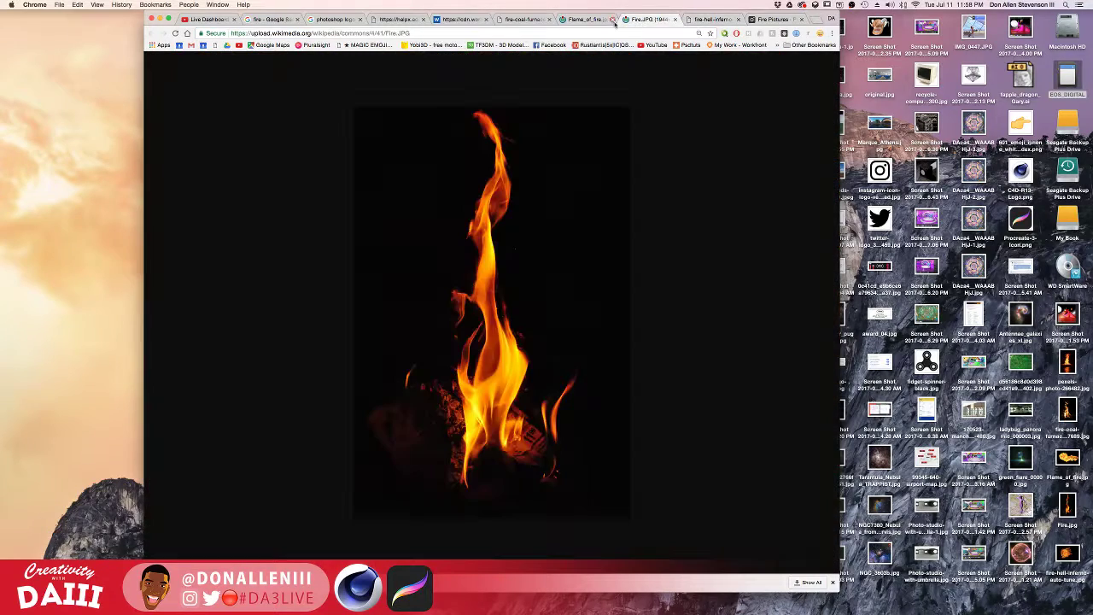
{"action": "left_click", "coordinate": [535, 20]}
{"action": "left_click", "coordinate": [588, 19]}
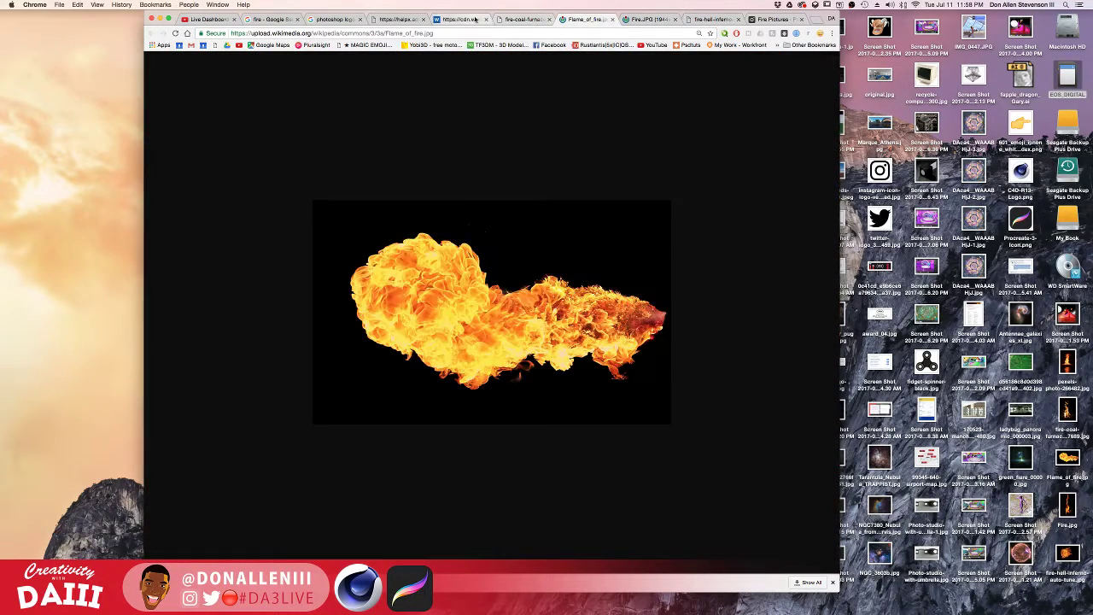
{"action": "left_click", "coordinate": [462, 19]}
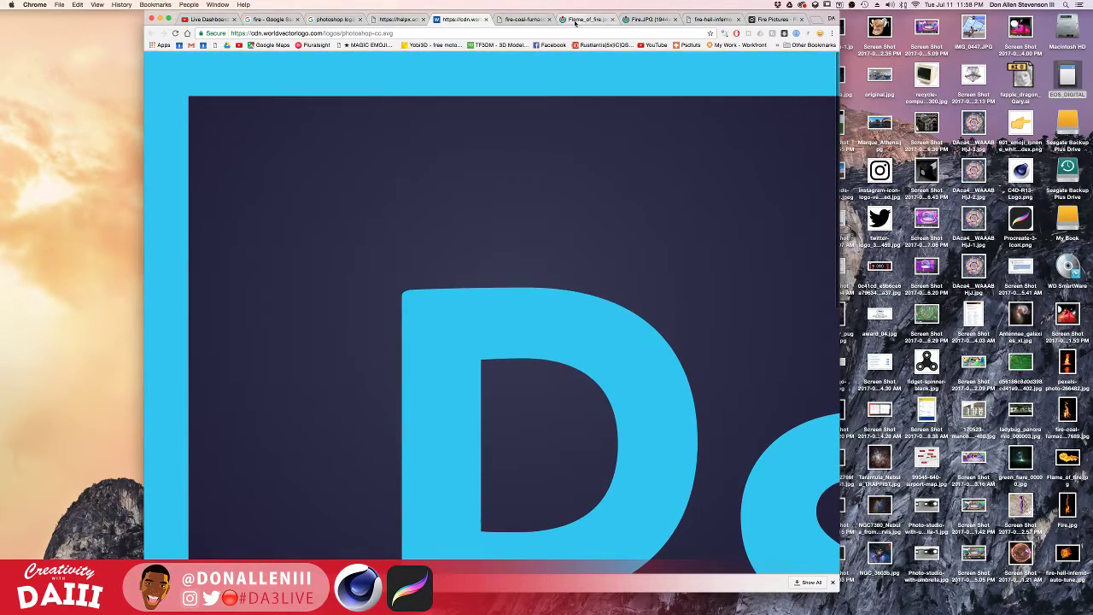
{"action": "left_click", "coordinate": [575, 21]}
{"action": "left_click", "coordinate": [637, 19]}
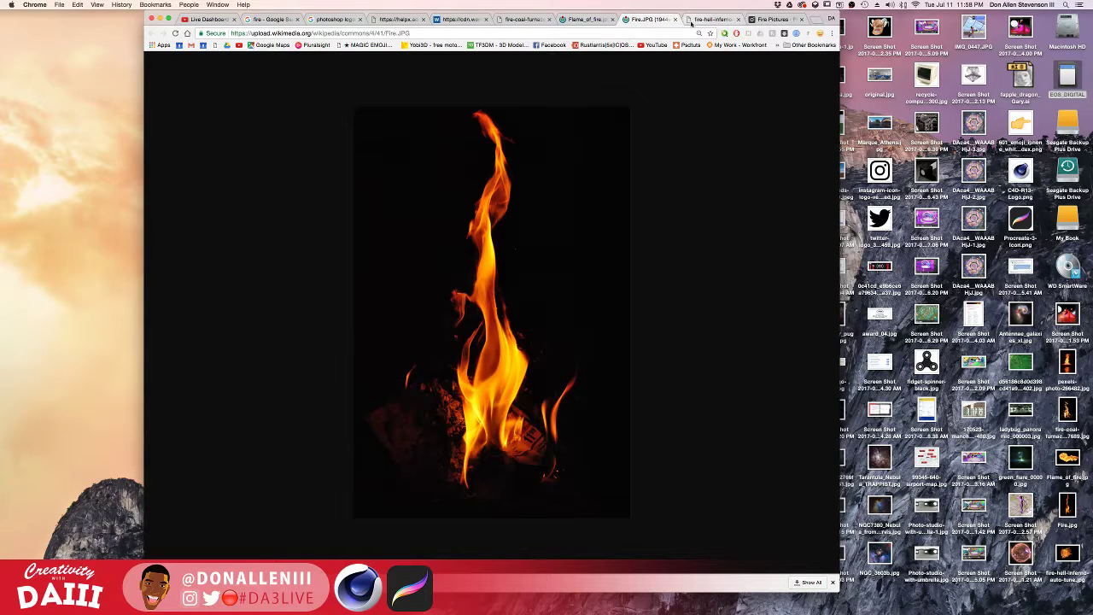
- Run a Google search for "images" from the page showing Fire.JPG
{"action": "left_click", "coordinate": [290, 34]}
{"action": "type", "text": "g"}
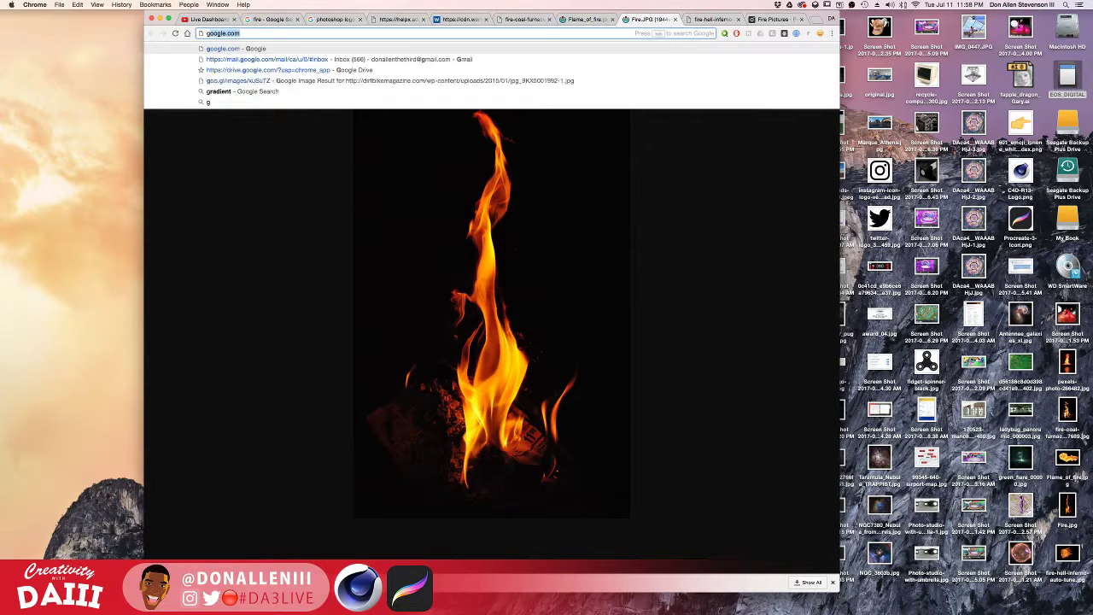
{"action": "key", "text": "BackSpace"}
{"action": "key", "text": "BackSpace"}
{"action": "type", "text": "images"}
{"action": "key", "text": "Return"}
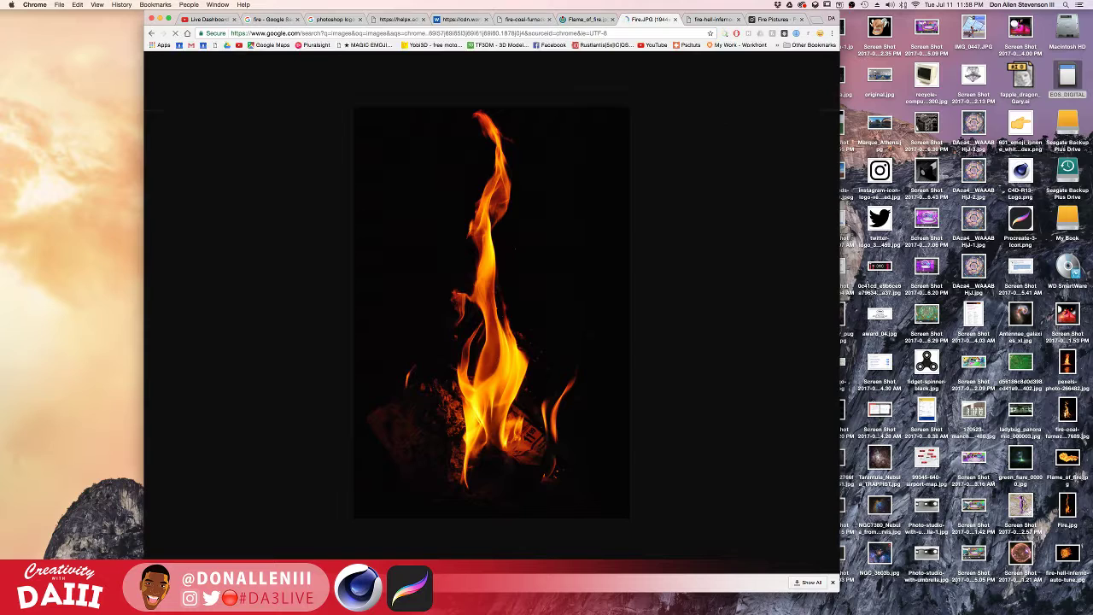
- Search Google Images for "back of a snake"
{"action": "double_click", "coordinate": [265, 70]}
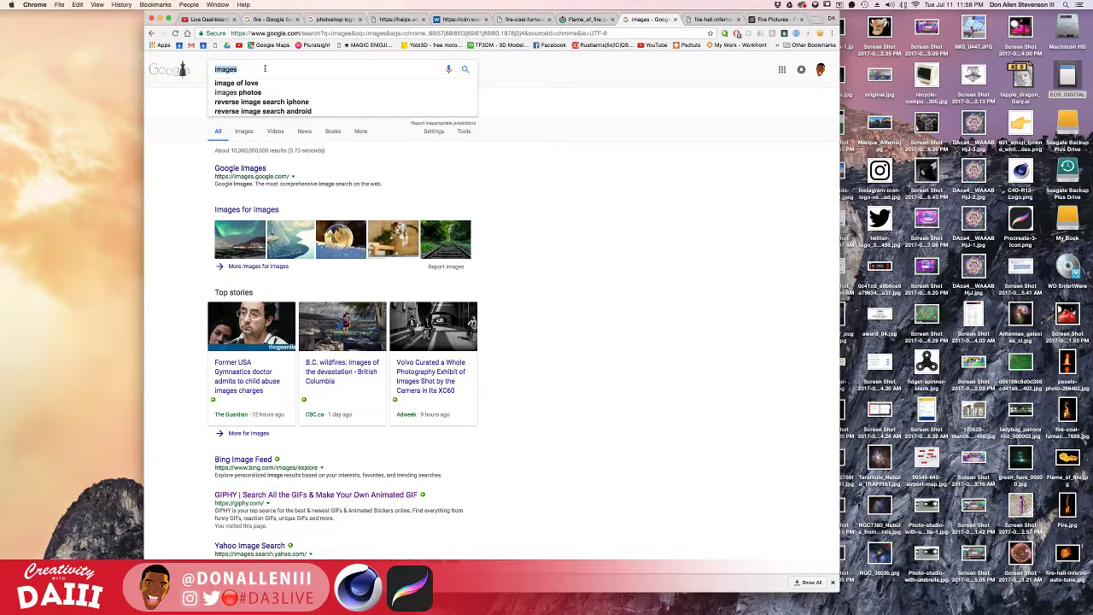
{"action": "type", "text": "back of"}
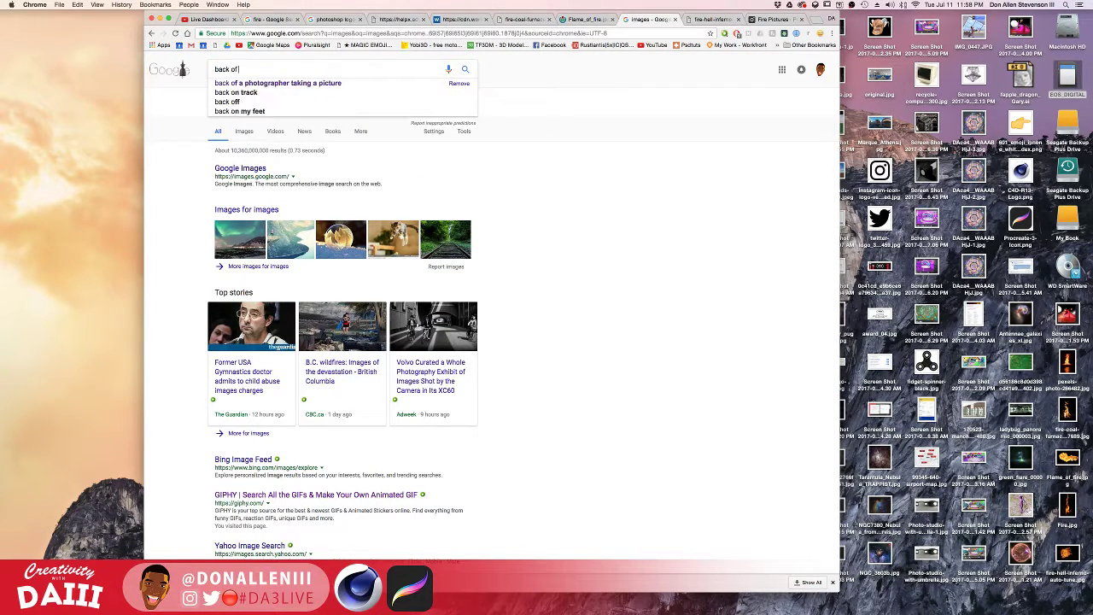
{"action": "type", "text": " a snake"}
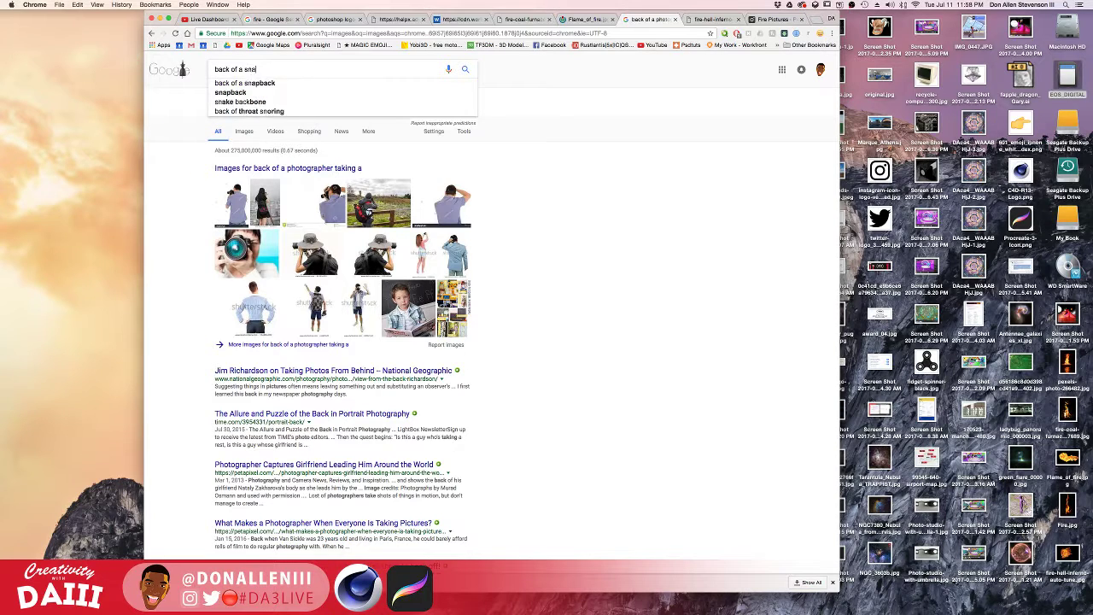
{"action": "key", "text": "Return"}
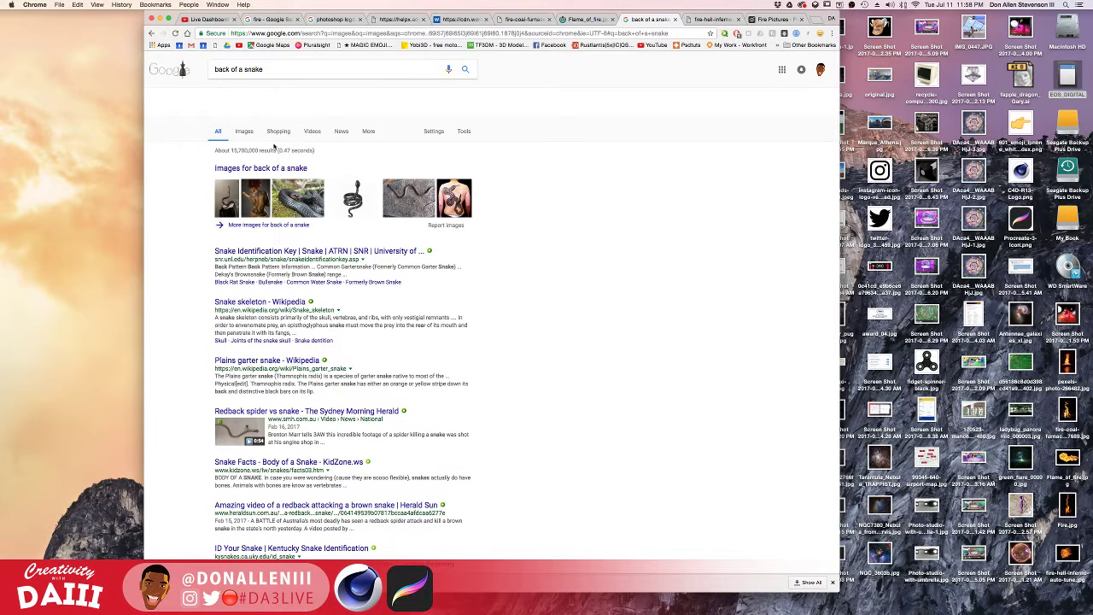
{"action": "left_click", "coordinate": [252, 133]}
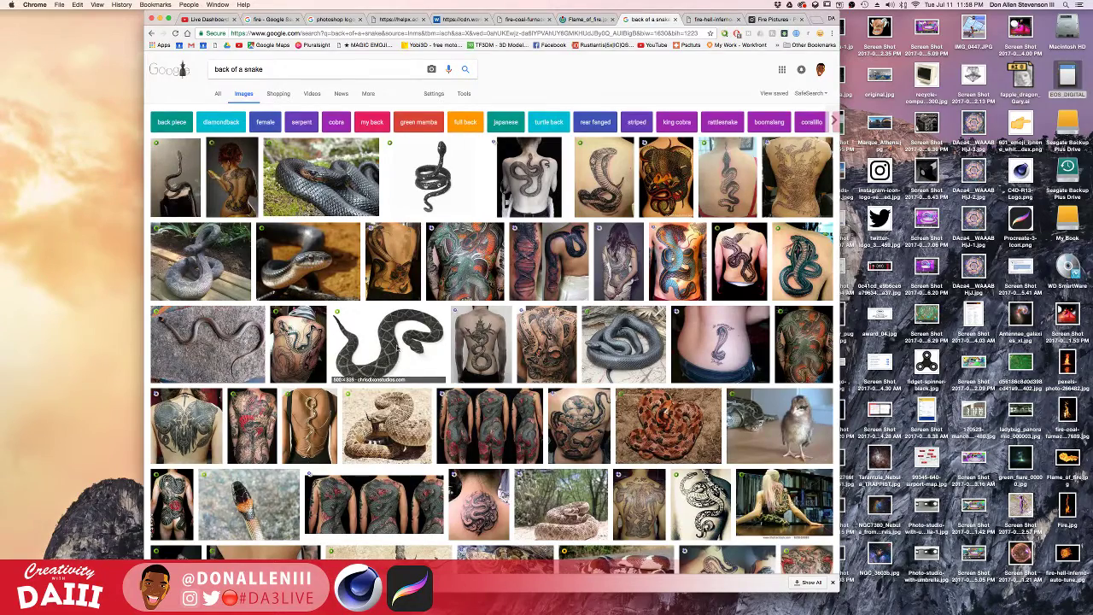
- Preview the coiled indigo snake photo from The Nature Conservancy and show all of its related images
{"action": "scroll", "coordinate": [395, 346], "scroll_direction": "down", "scroll_amount": 5}
{"action": "scroll", "coordinate": [466, 265], "scroll_direction": "up", "scroll_amount": 5}
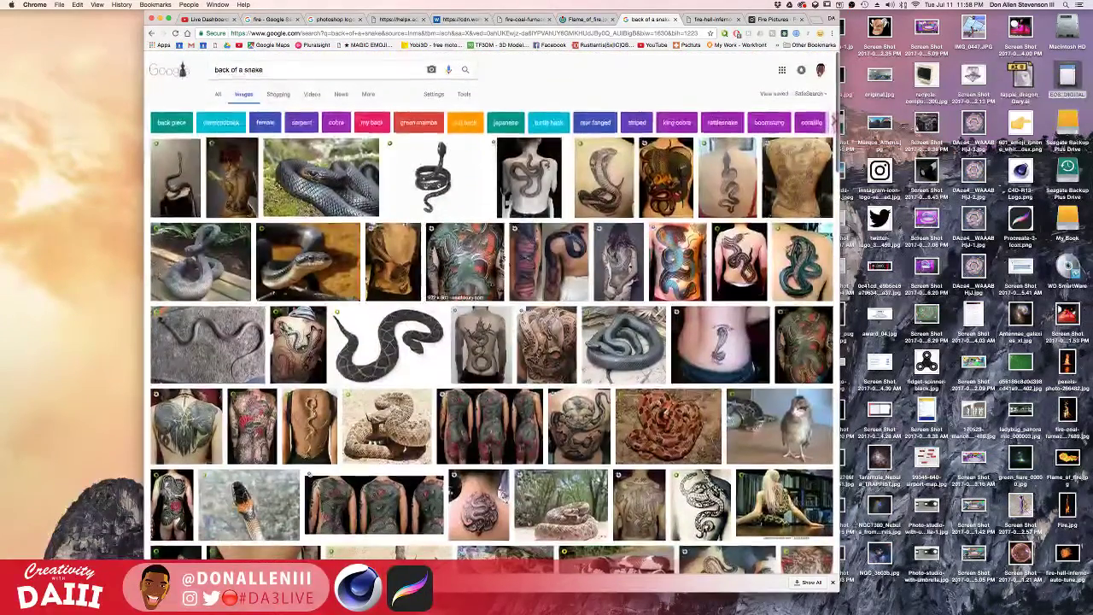
{"action": "left_click", "coordinate": [336, 193]}
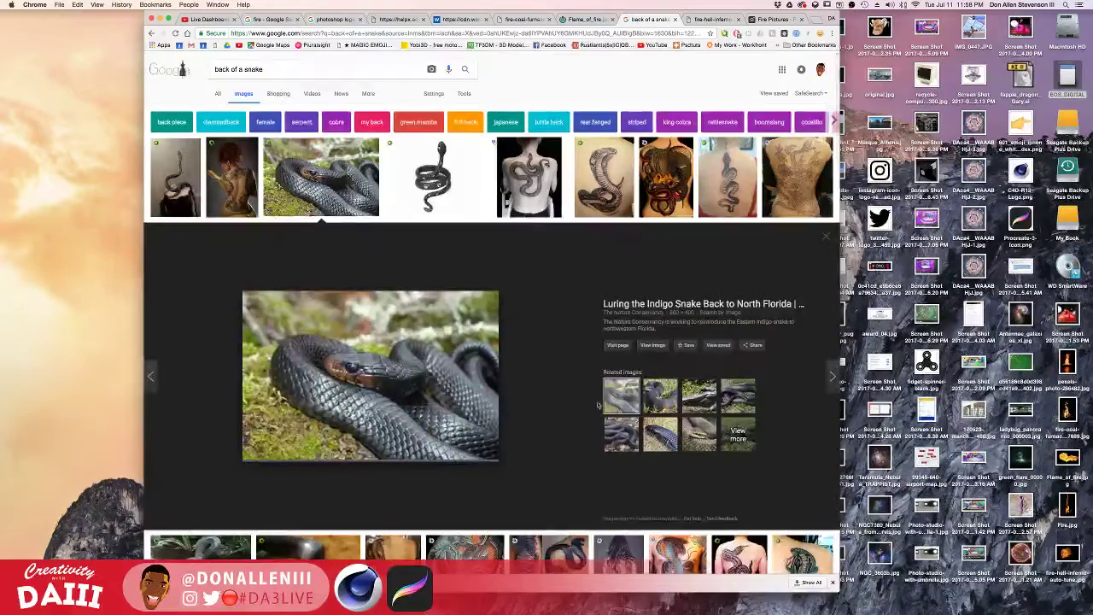
{"action": "left_click", "coordinate": [737, 433]}
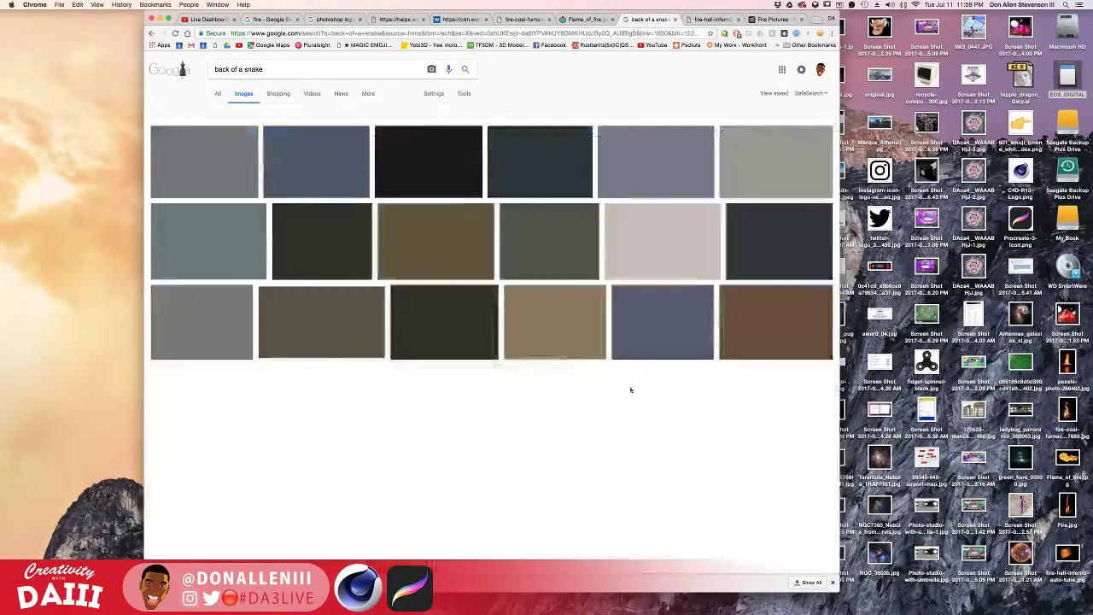
- Open the first related image, the black indigo snake on moss, at its full size
{"action": "scroll", "coordinate": [418, 339], "scroll_direction": "down", "scroll_amount": 2}
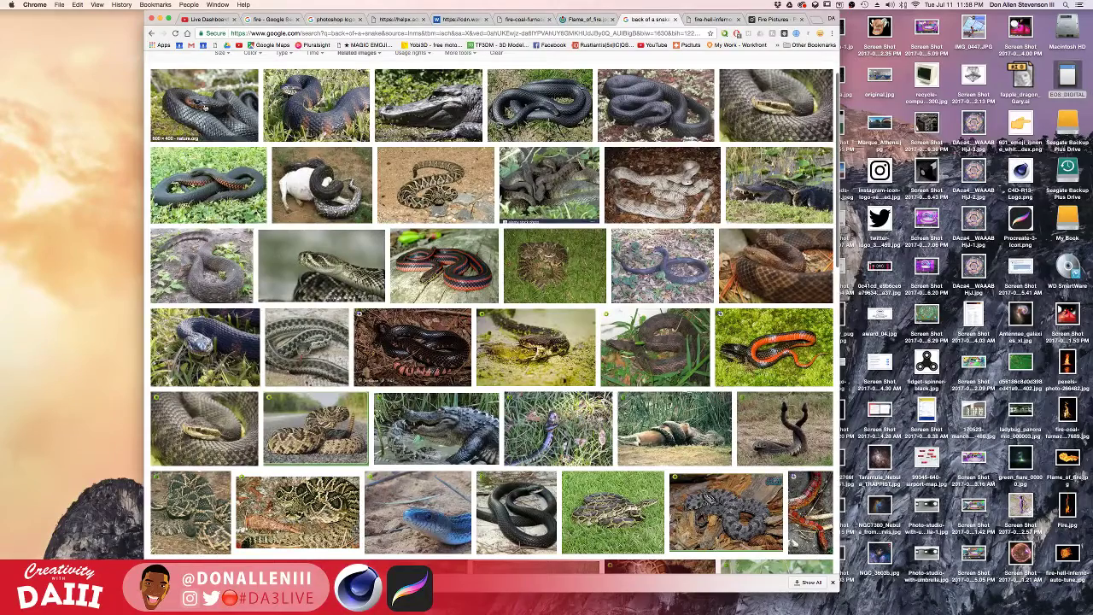
{"action": "left_click", "coordinate": [206, 109]}
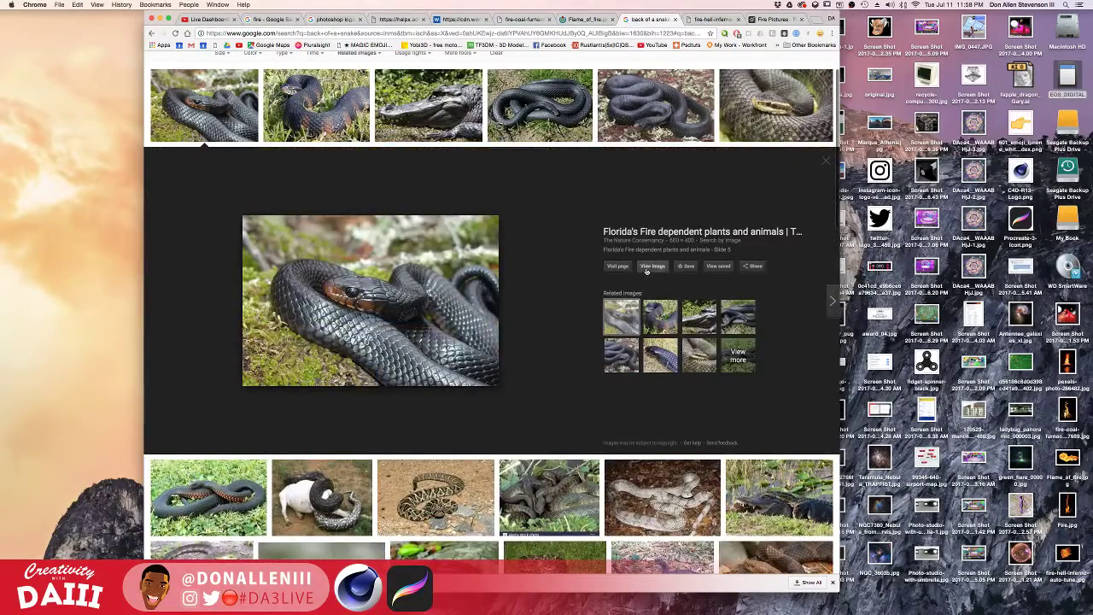
{"action": "left_click", "coordinate": [649, 266]}
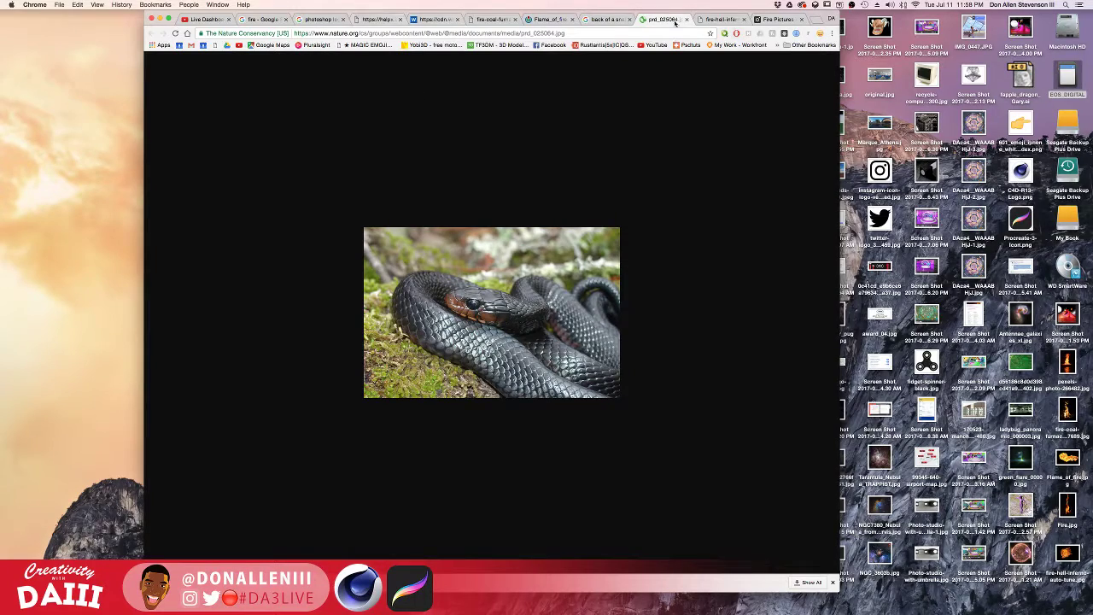
- Return to the related snake images and filter them to the Large size
{"action": "left_click", "coordinate": [590, 25]}
{"action": "scroll", "coordinate": [436, 109], "scroll_direction": "up", "scroll_amount": 2}
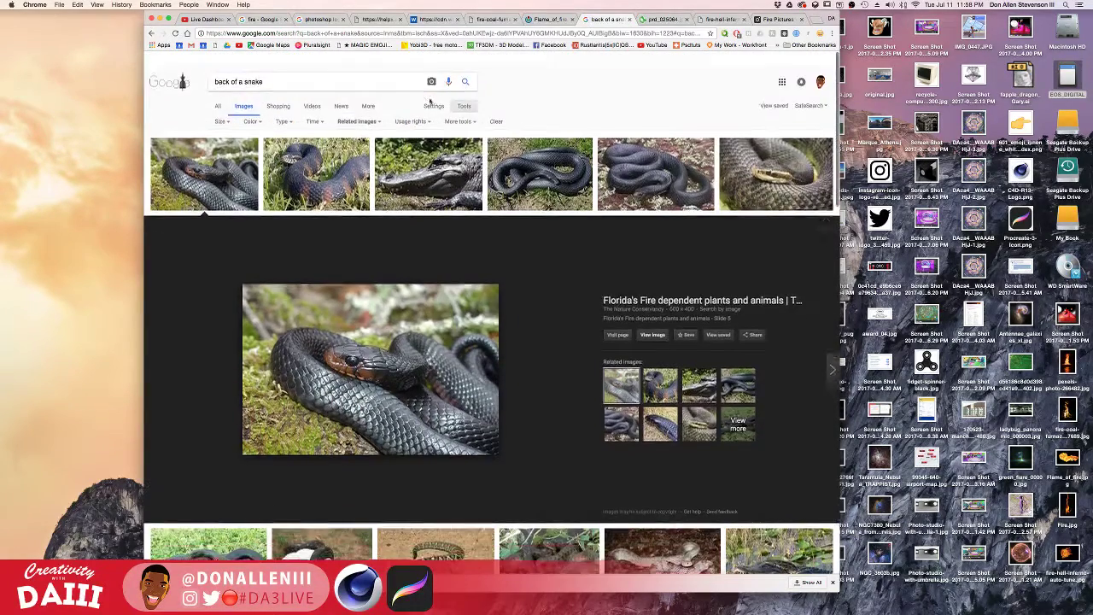
{"action": "left_click", "coordinate": [465, 110]}
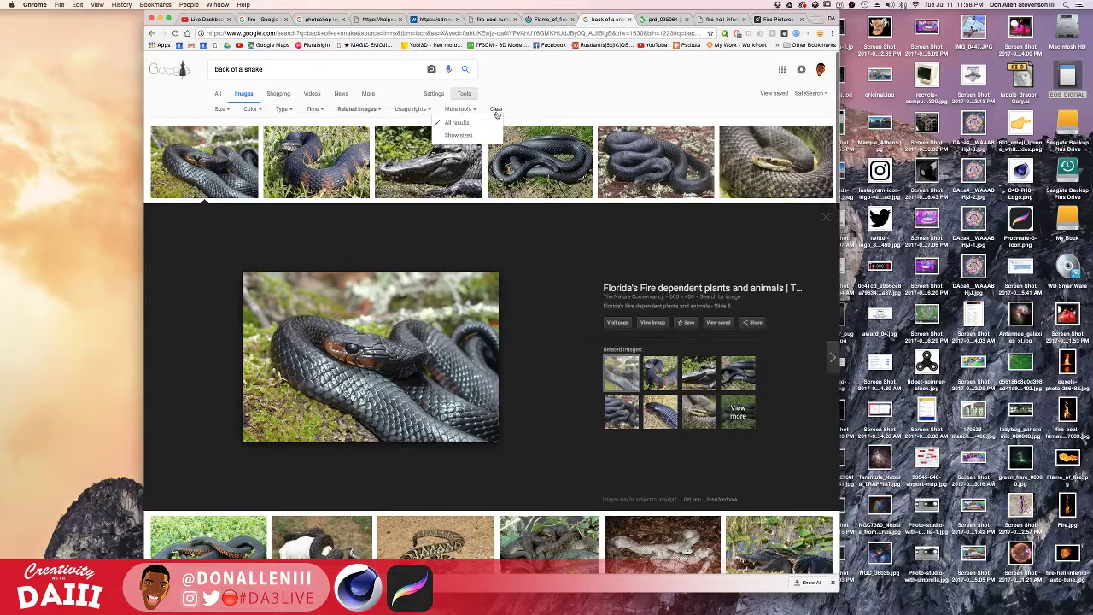
{"action": "left_click", "coordinate": [396, 112]}
{"action": "left_click", "coordinate": [357, 110]}
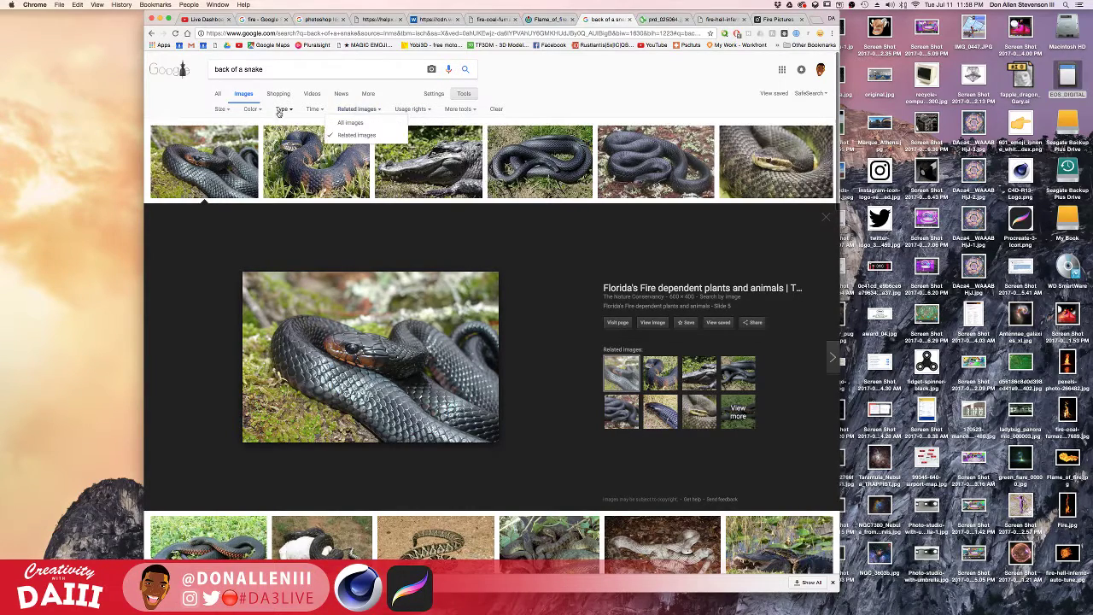
{"action": "left_click", "coordinate": [220, 110]}
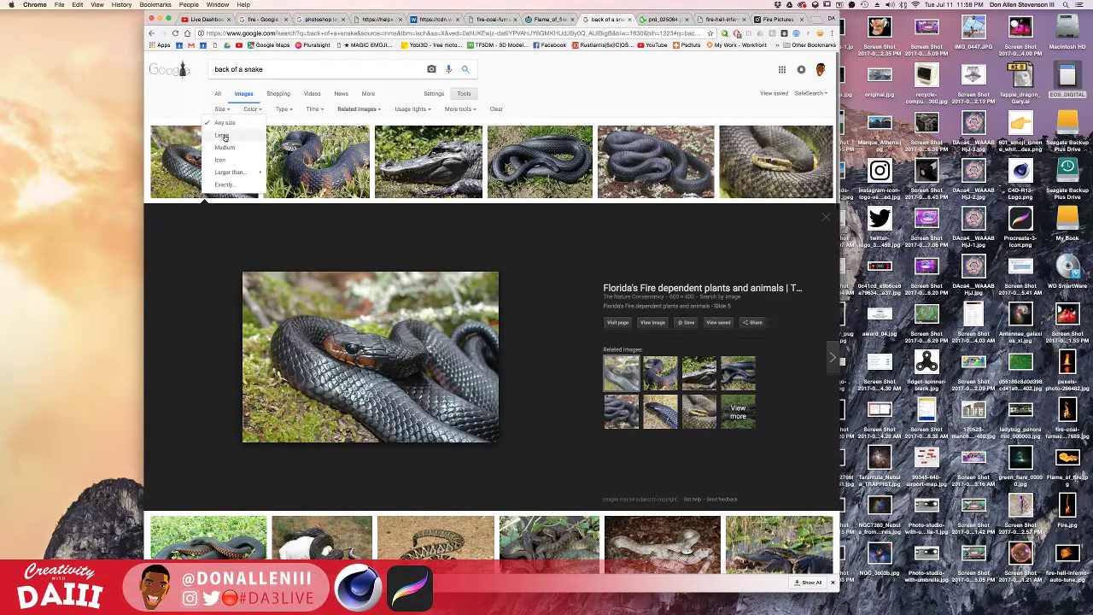
{"action": "left_click", "coordinate": [224, 135]}
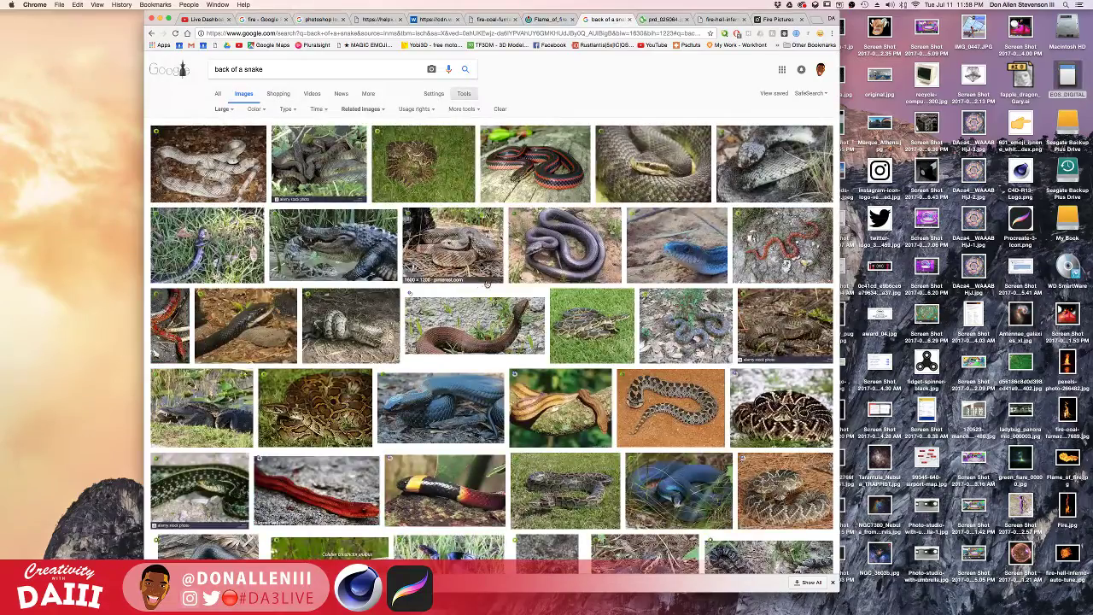
- Look through the large snake images for usable scale textures, previewing the yellow-and-black patterned snake from Newsweek
{"action": "scroll", "coordinate": [499, 284], "scroll_direction": "down", "scroll_amount": 2}
{"action": "scroll", "coordinate": [316, 343], "scroll_direction": "down", "scroll_amount": 5}
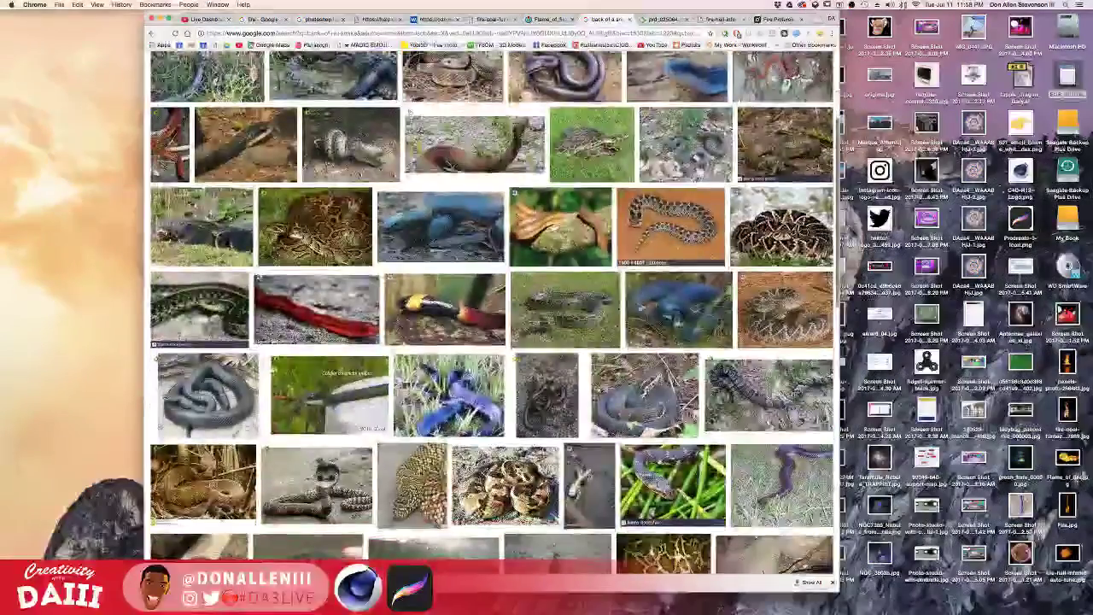
{"action": "scroll", "coordinate": [316, 343], "scroll_direction": "down", "scroll_amount": 5}
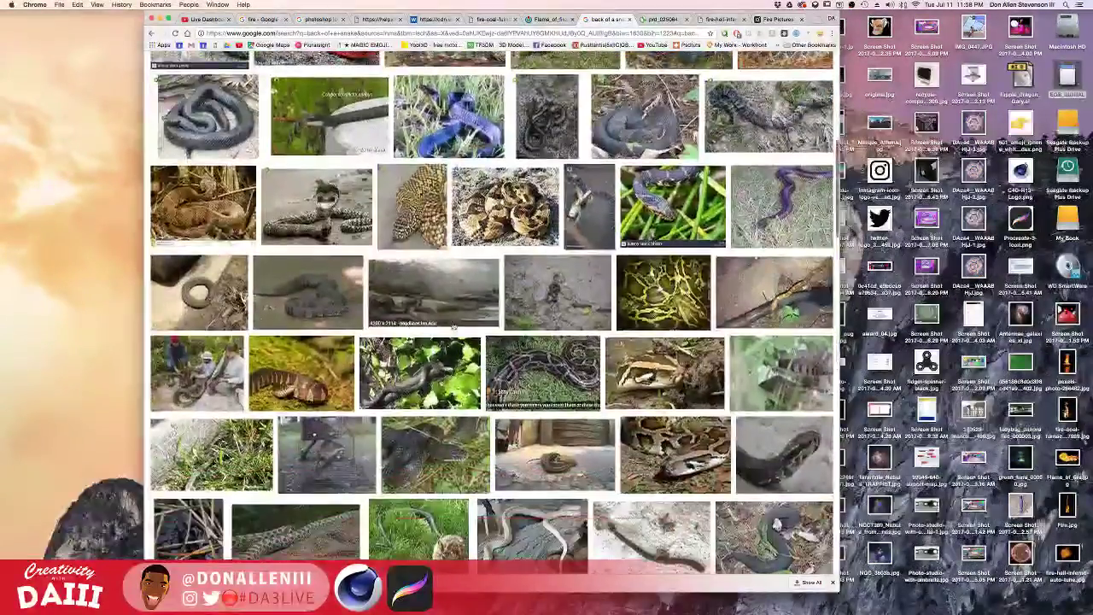
{"action": "scroll", "coordinate": [317, 343], "scroll_direction": "down", "scroll_amount": 5}
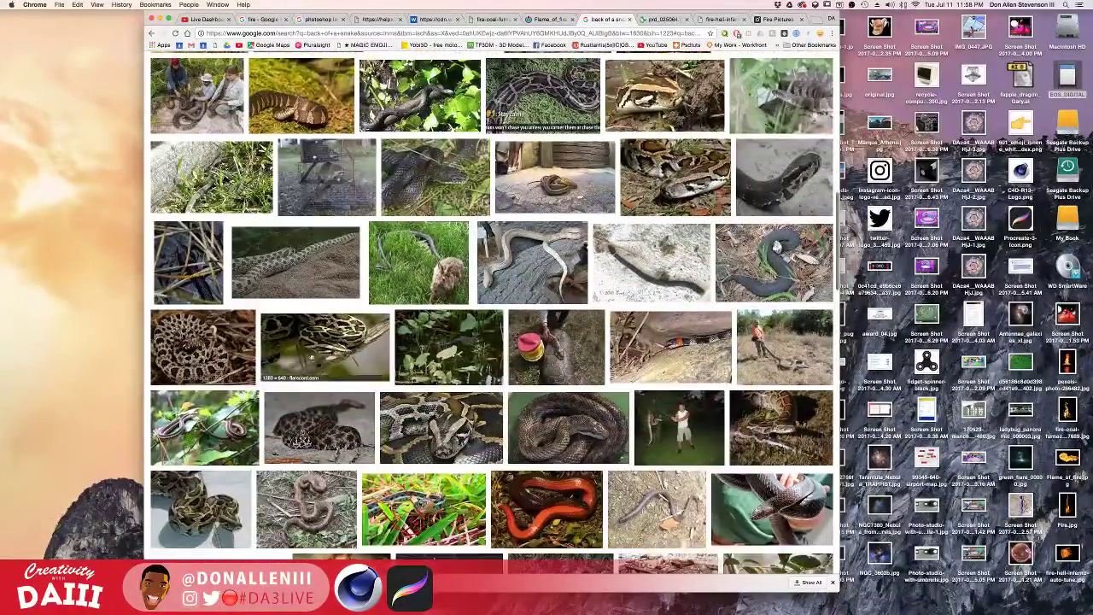
{"action": "scroll", "coordinate": [469, 351], "scroll_direction": "down", "scroll_amount": 3}
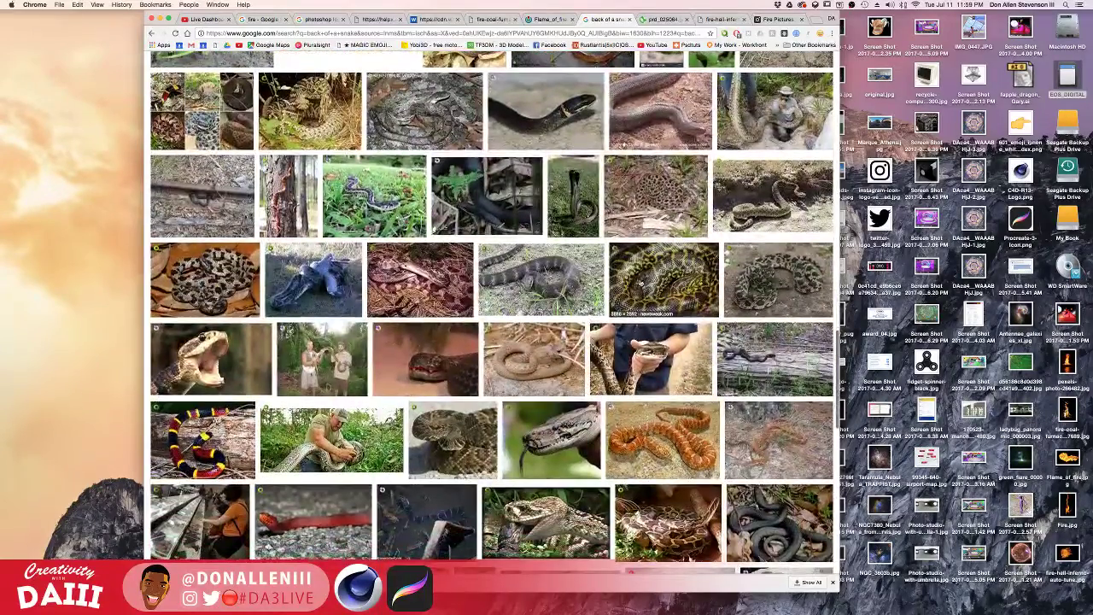
{"action": "left_click", "coordinate": [638, 283]}
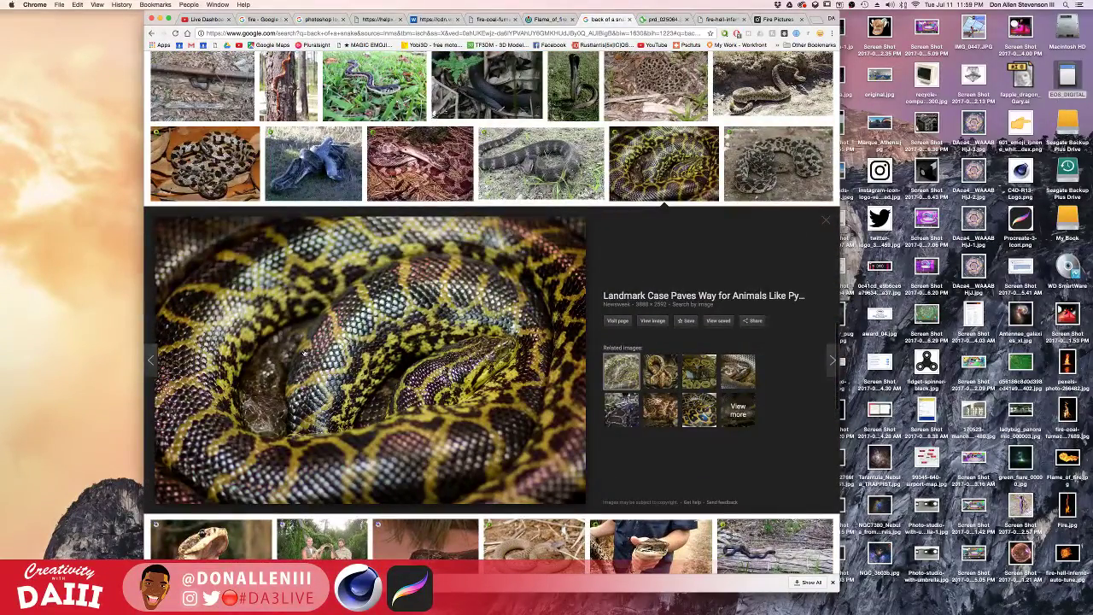
{"action": "scroll", "coordinate": [444, 314], "scroll_direction": "down", "scroll_amount": 4}
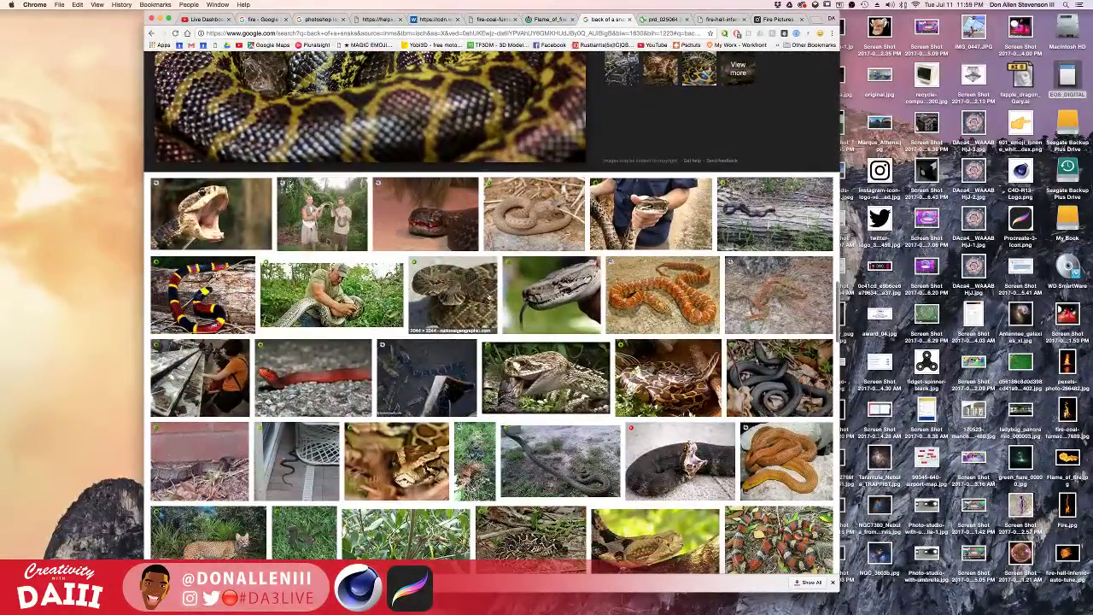
{"action": "scroll", "coordinate": [427, 340], "scroll_direction": "down", "scroll_amount": 5}
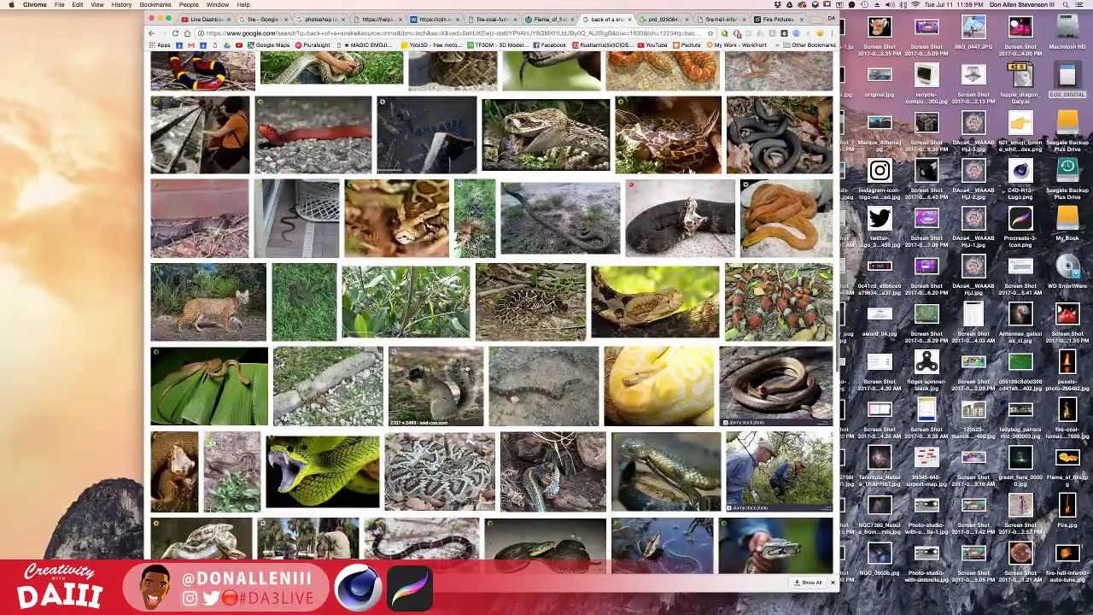
{"action": "scroll", "coordinate": [313, 448], "scroll_direction": "down", "scroll_amount": 20}
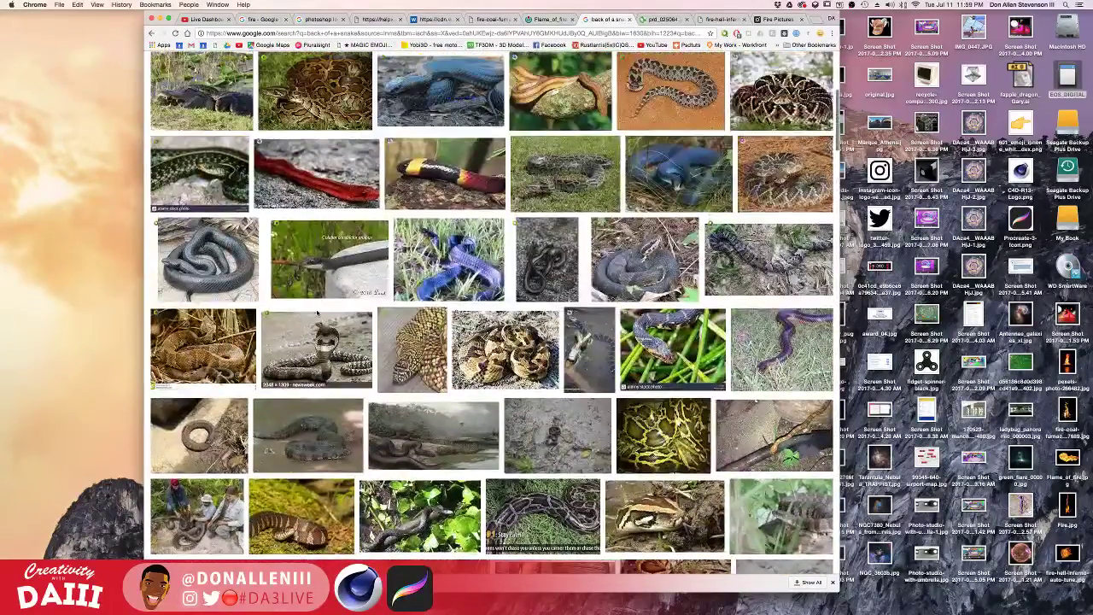
- Preview the Eastern indigo snake photo from Wikipedia and open its original image
{"action": "scroll", "coordinate": [317, 313], "scroll_direction": "up", "scroll_amount": 1}
{"action": "left_click", "coordinate": [205, 304]}
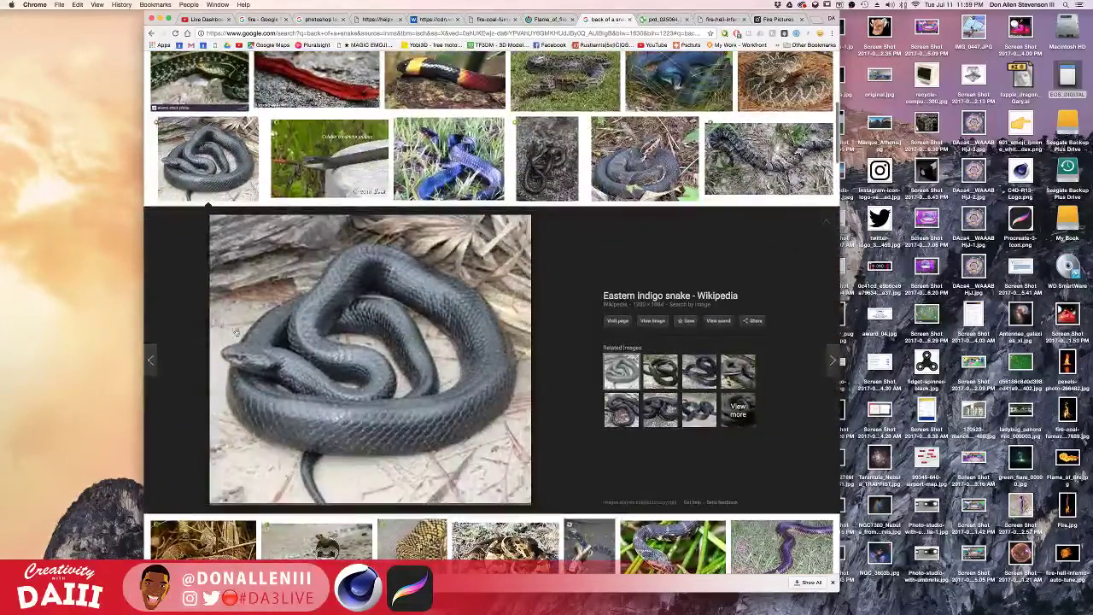
{"action": "left_click", "coordinate": [618, 321]}
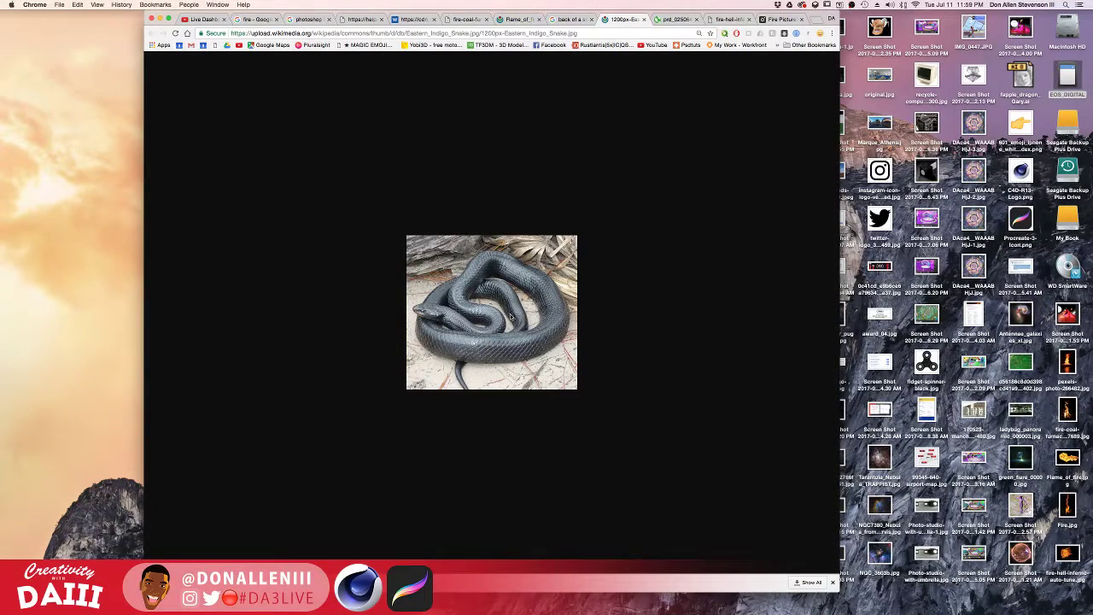
{"action": "left_click", "coordinate": [570, 19]}
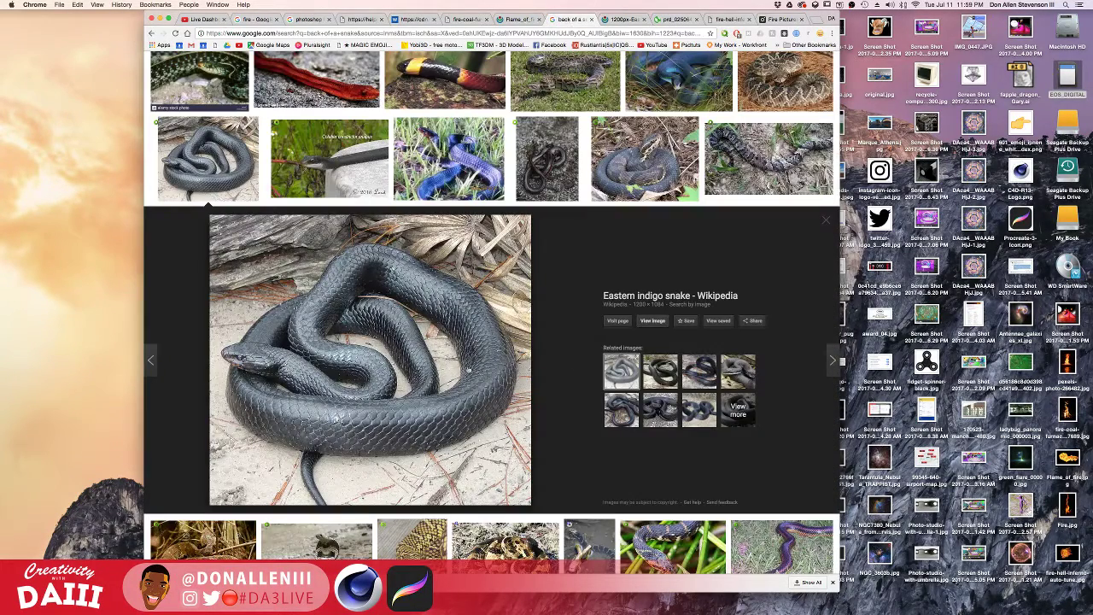
{"action": "left_click", "coordinate": [648, 324]}
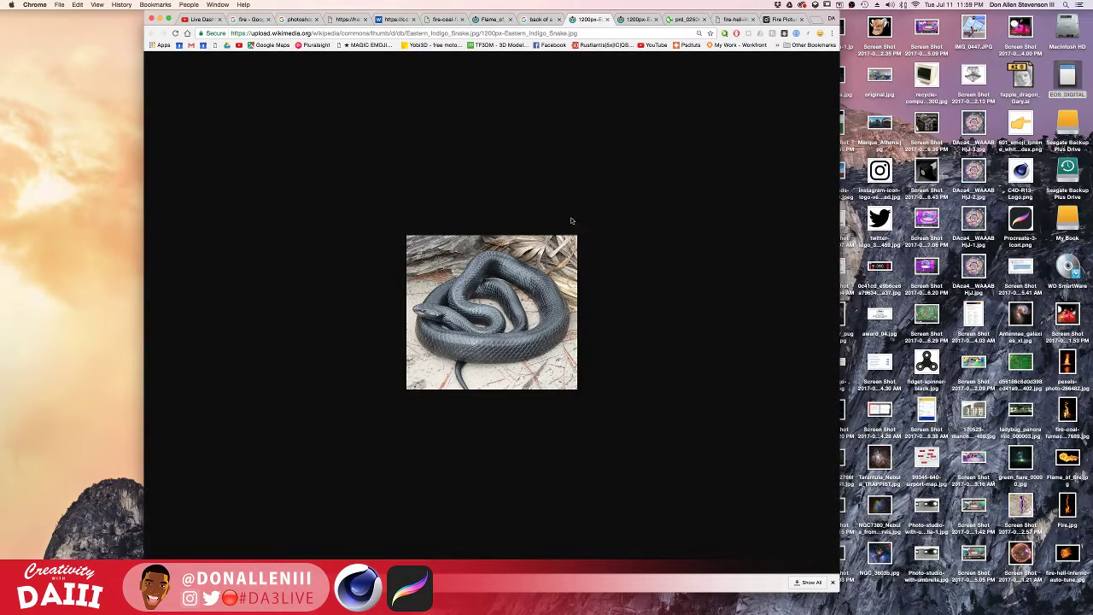
- Go back to the Eastern indigo snake preview and open its image in a new tab for viewing
{"action": "left_click", "coordinate": [537, 19]}
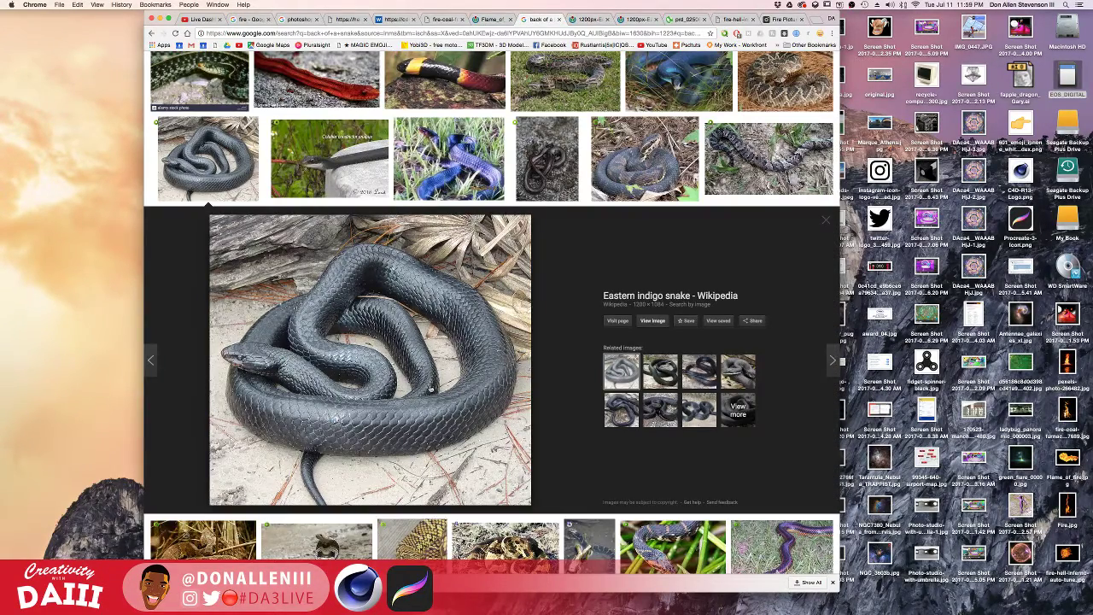
{"action": "right_click", "coordinate": [374, 298]}
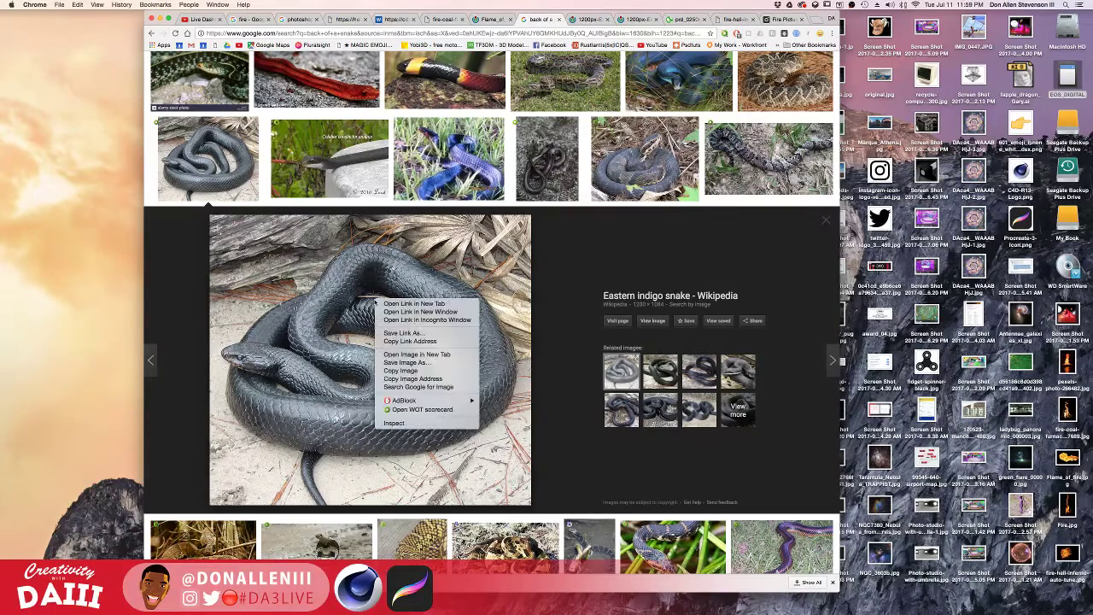
{"action": "left_click", "coordinate": [413, 370]}
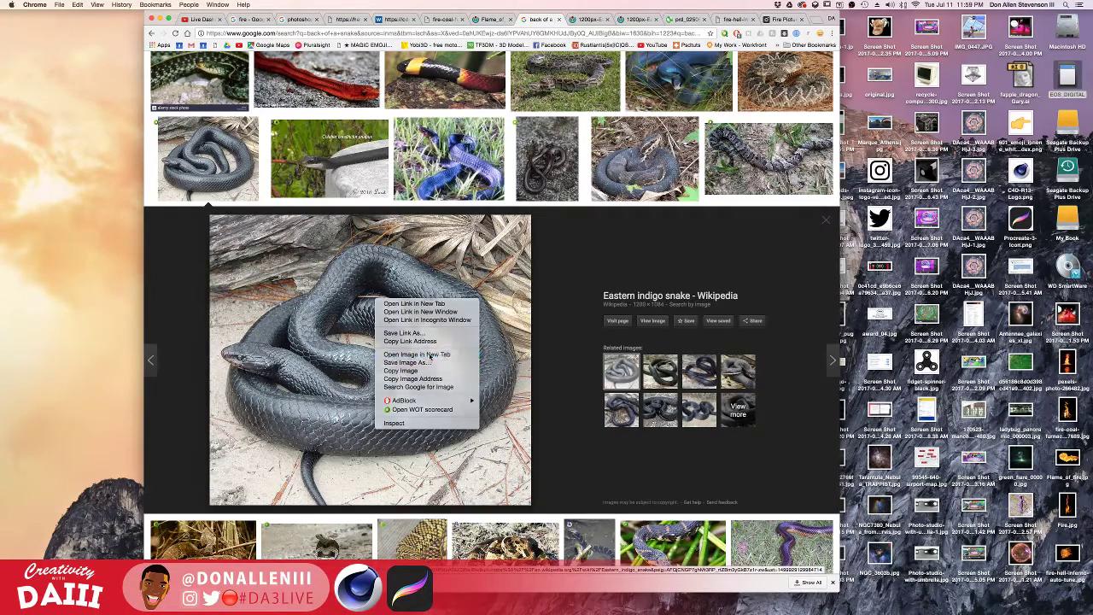
{"action": "left_click", "coordinate": [603, 18]}
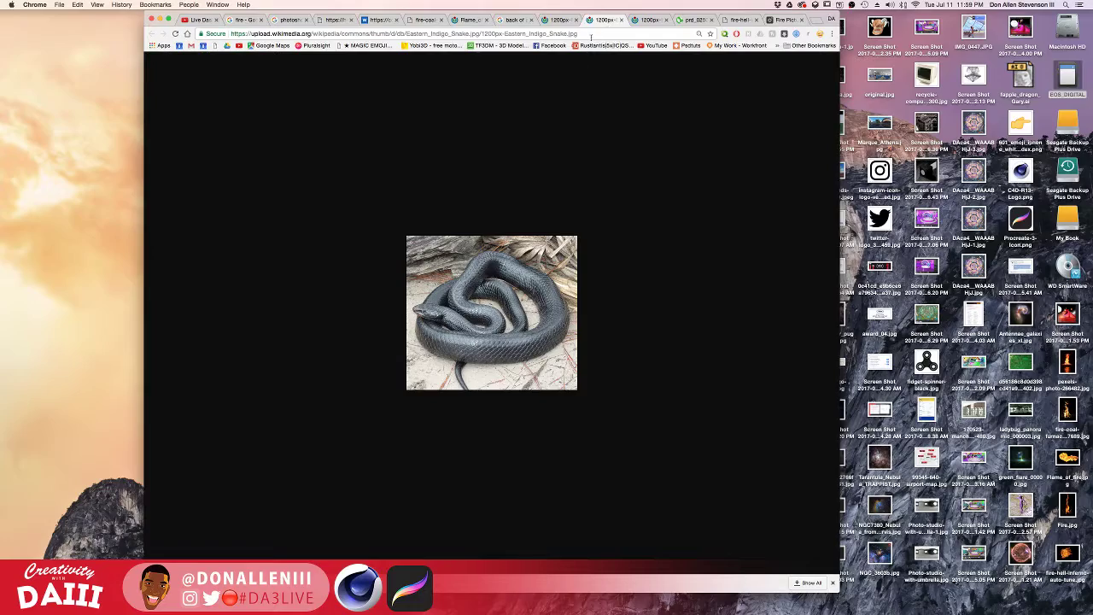
- Return to the large snake image results and preview the Agkistrodon piscivorus photo from Wikipedia
{"action": "left_click", "coordinate": [550, 23]}
{"action": "left_click", "coordinate": [510, 19]}
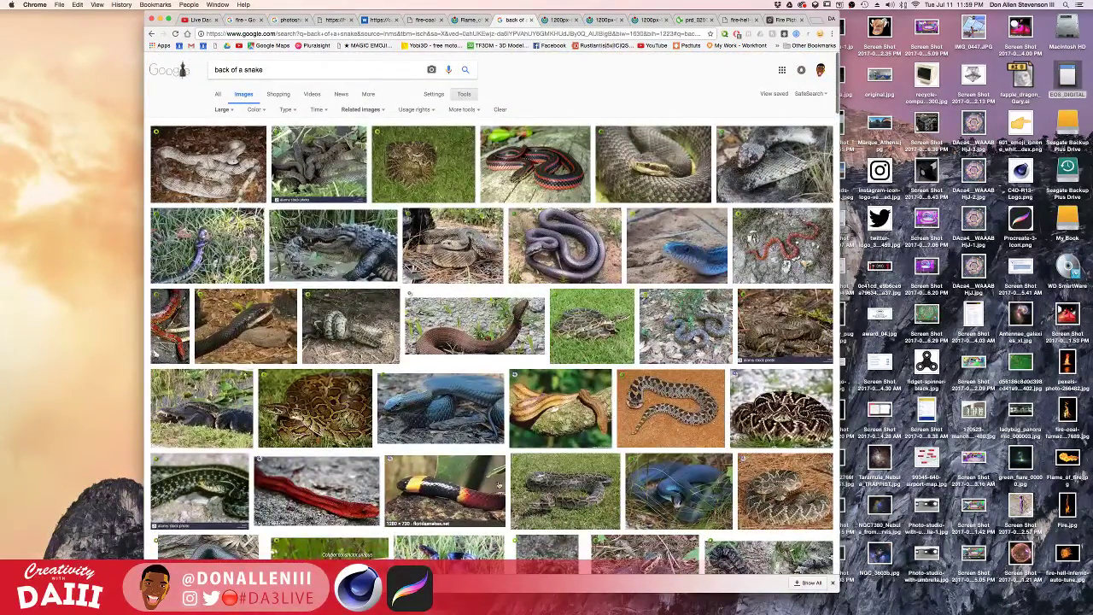
{"action": "scroll", "coordinate": [432, 479], "scroll_direction": "down", "scroll_amount": 3}
{"action": "scroll", "coordinate": [637, 243], "scroll_direction": "up", "scroll_amount": 3}
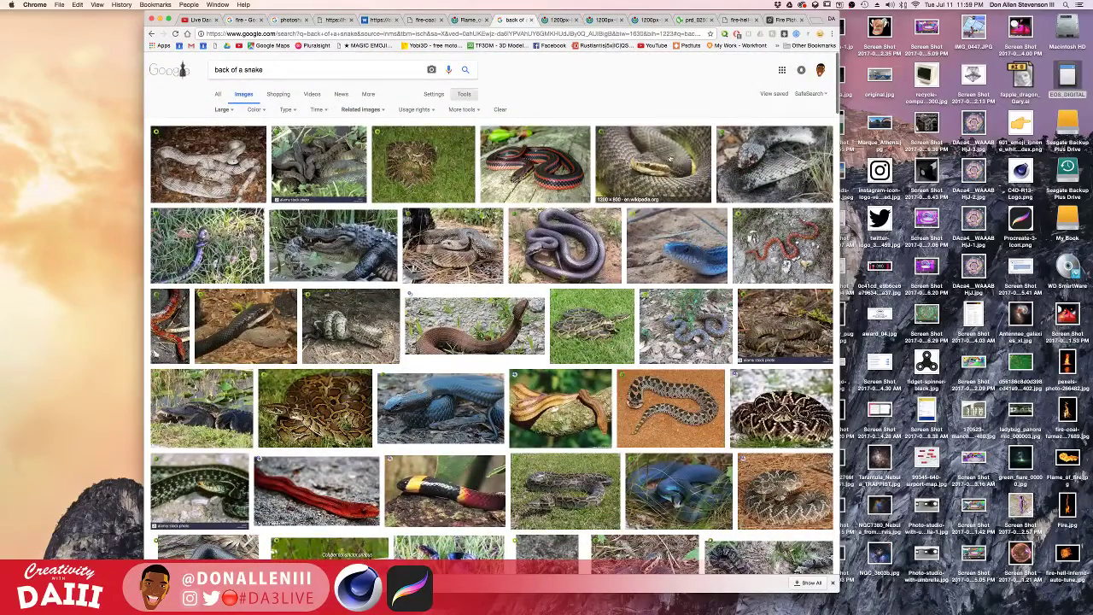
{"action": "left_click", "coordinate": [655, 149]}
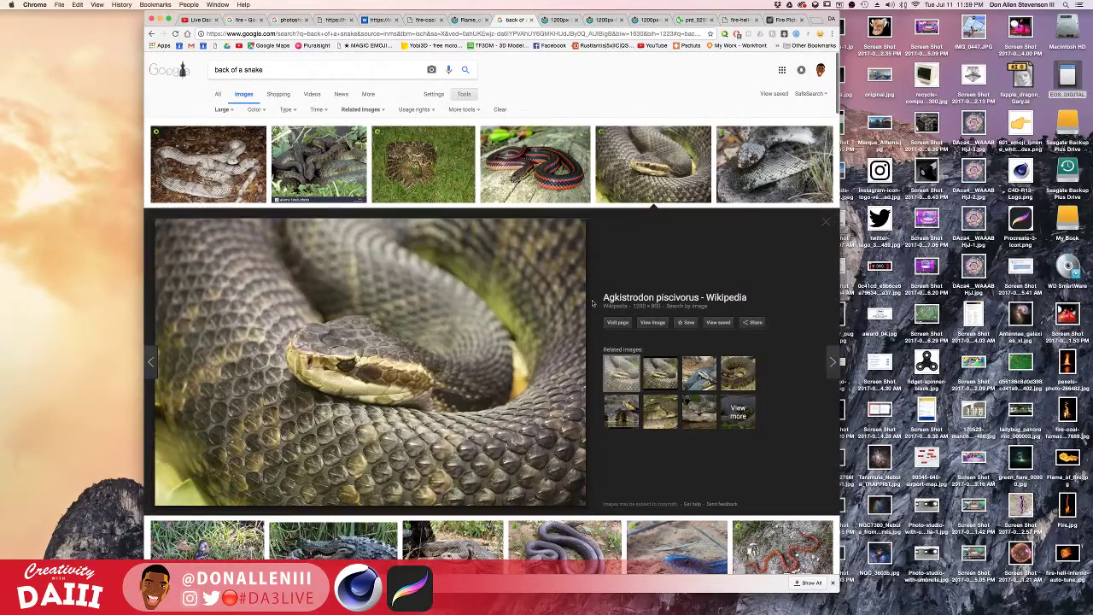
- View the Agkistrodon piscivorus photo at its source, and limit the snake image results to those labeled for reuse with modification
{"action": "left_click", "coordinate": [652, 323]}
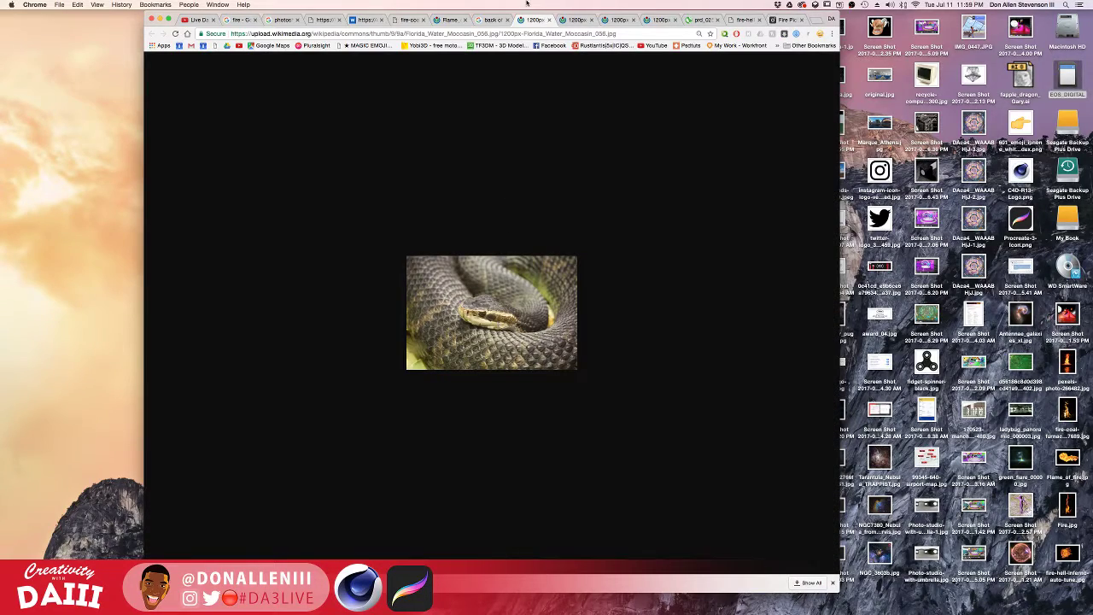
{"action": "left_click", "coordinate": [493, 19]}
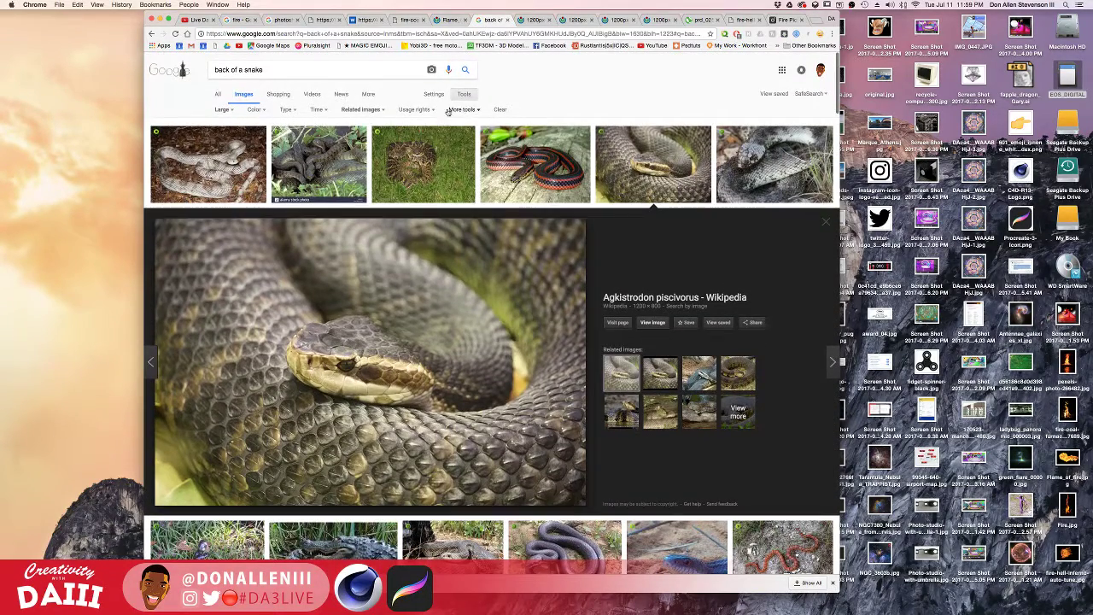
{"action": "left_click", "coordinate": [415, 109]}
{"action": "left_click", "coordinate": [421, 138]}
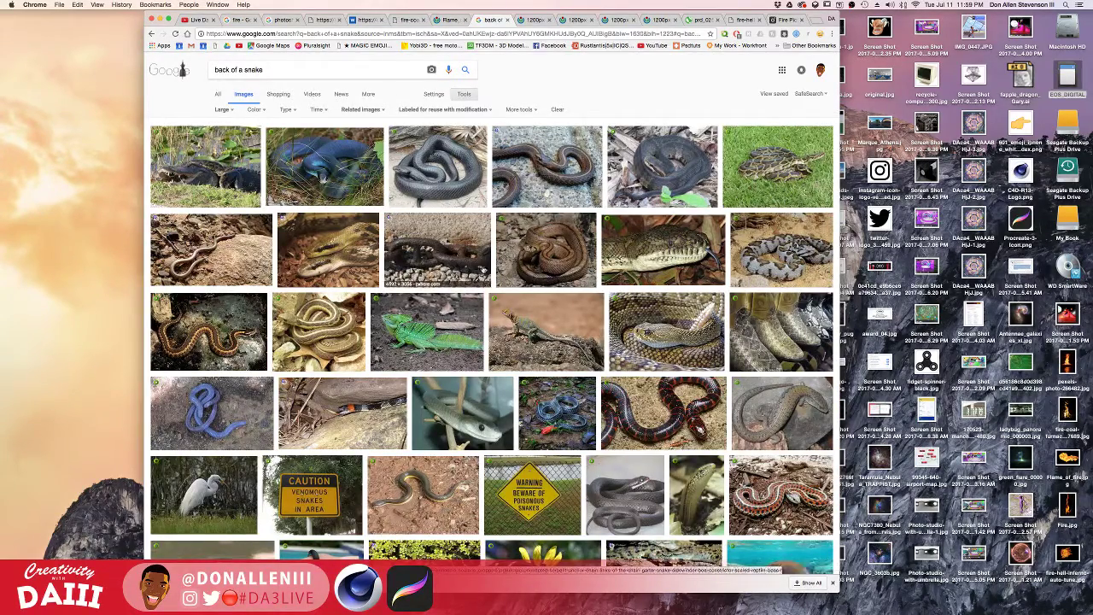
- Open the full-size Ladder snake photo from Wikipedia and save it to the desktop
{"action": "left_click", "coordinate": [547, 256]}
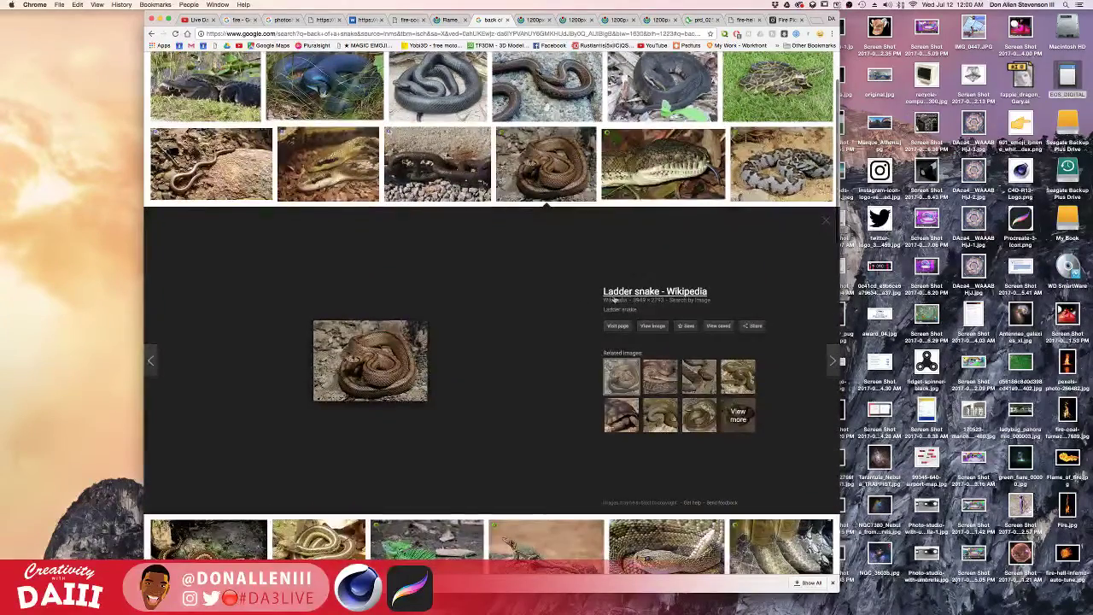
{"action": "left_click", "coordinate": [654, 325]}
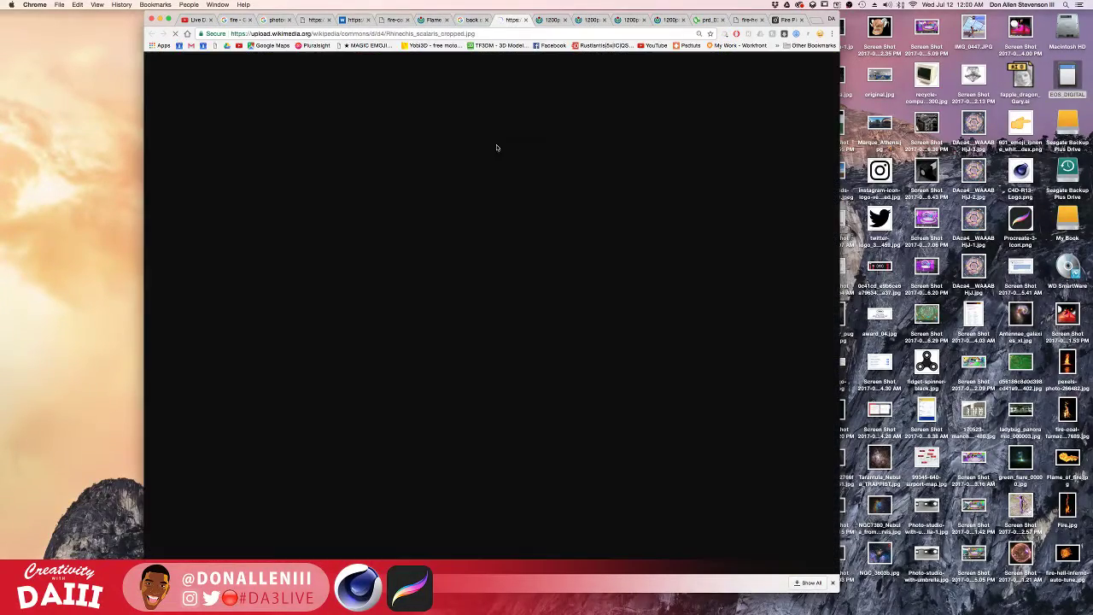
{"action": "left_click", "coordinate": [517, 284]}
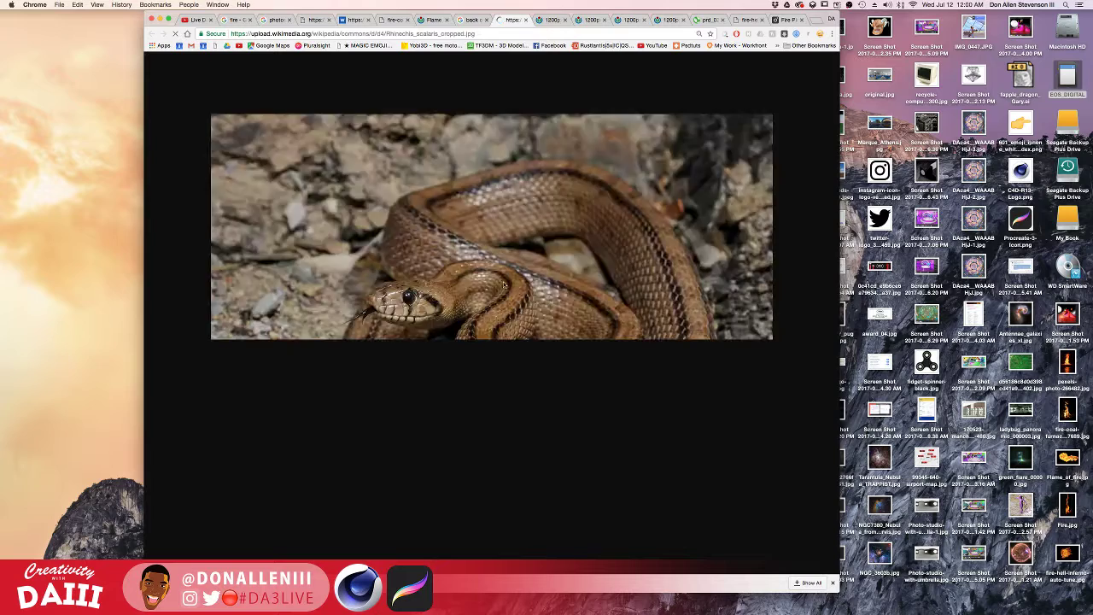
{"action": "left_click", "coordinate": [517, 284]}
{"action": "left_click", "coordinate": [518, 282]}
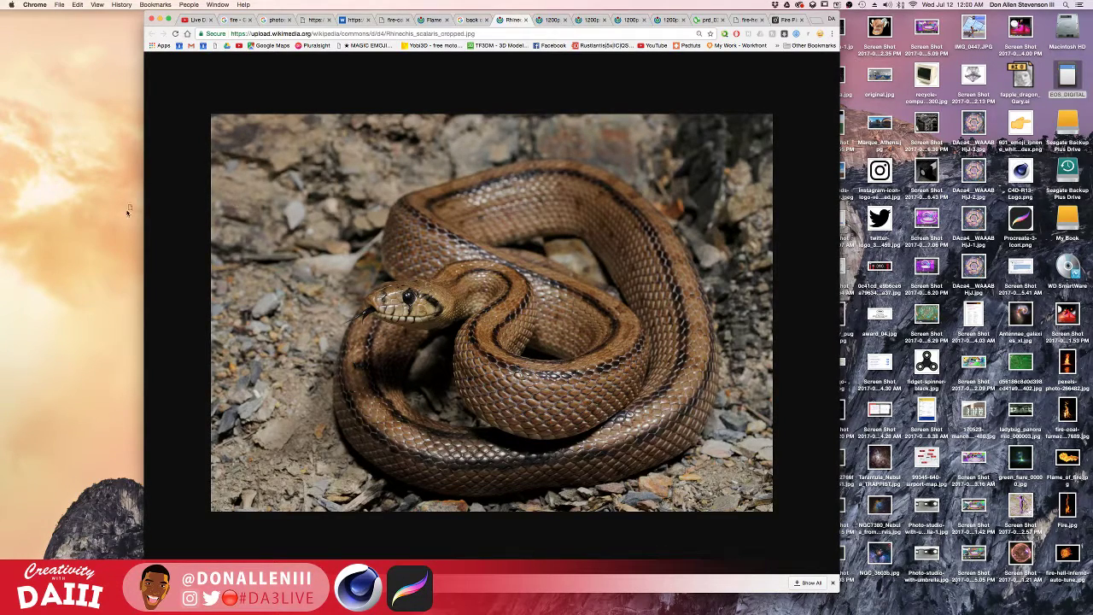
- Switch to Photoshop and place the Rhinechis_scalaris_cropped photo from the desktop into the dragon document
{"action": "key", "text": "F11"}
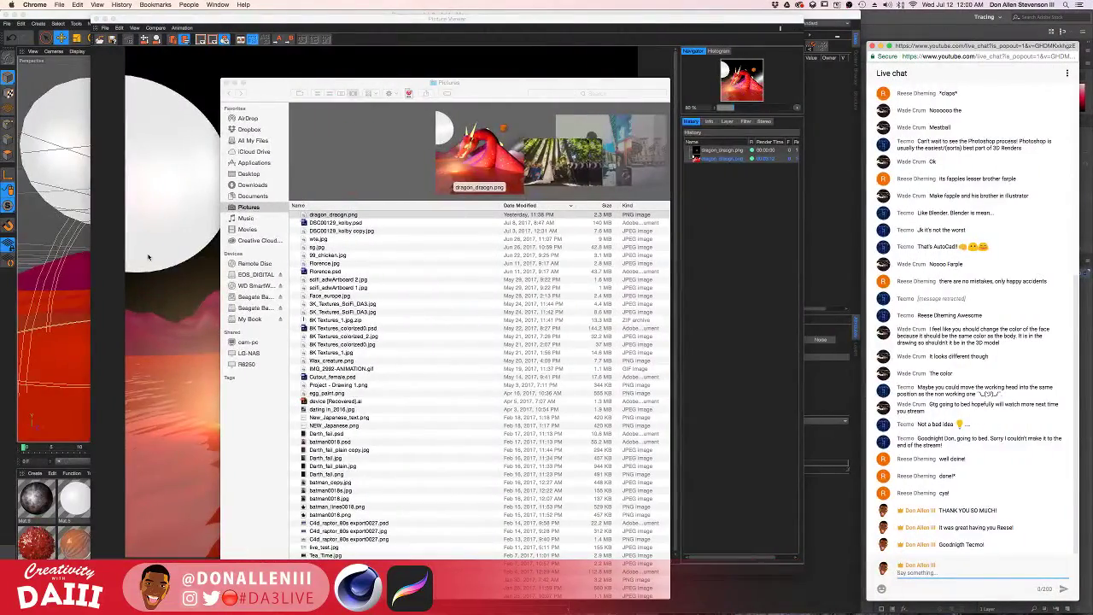
{"action": "key", "text": "ctrl+Up"}
{"action": "key", "text": "ctrl+Left"}
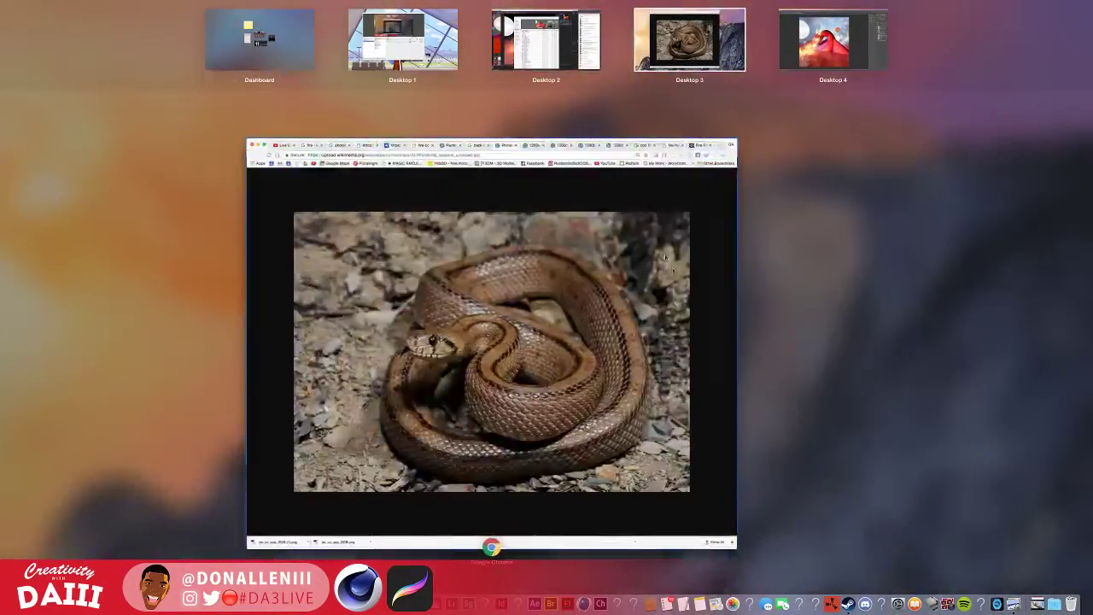
{"action": "key", "text": "ctrl+Right"}
{"action": "left_click", "coordinate": [656, 295]}
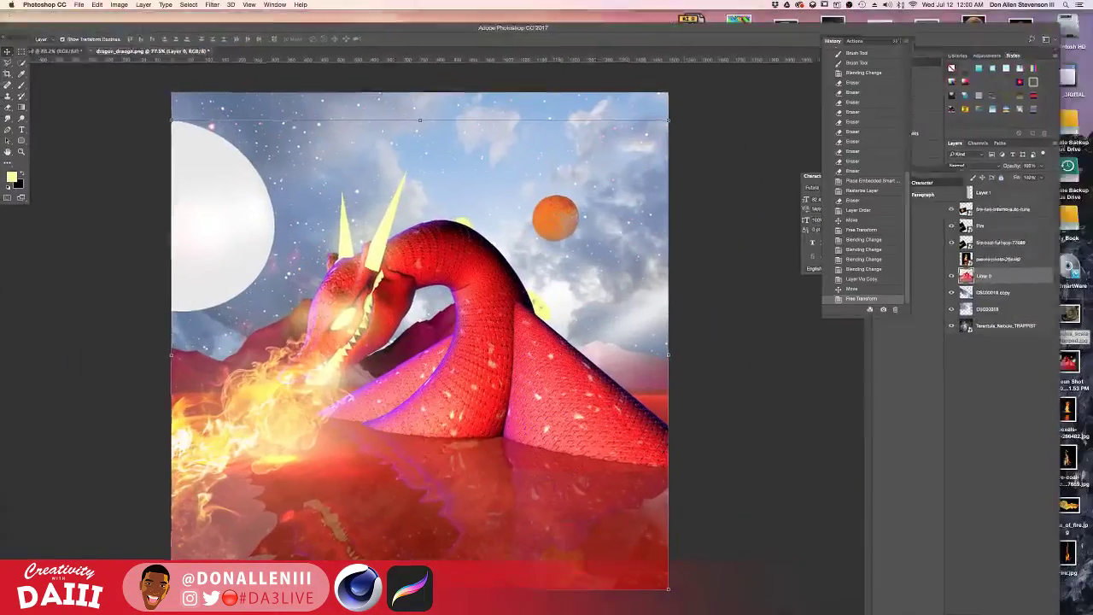
{"action": "key", "text": "F11"}
{"action": "key", "text": "F11"}
{"action": "left_click_drag", "start_coordinate": [1068, 318], "coordinate": [725, 136]}
- Enlarge the placed snake photo and rotate it about a quarter turn counter-clockwise so its coil covers the dragon's neck
{"action": "mouse_move", "coordinate": [611, 298]}
{"action": "left_mouse_down"}
{"action": "mouse_move", "coordinate": [295, 301]}
{"action": "mouse_move", "coordinate": [389, 309]}
{"action": "mouse_move", "coordinate": [409, 272]}
{"action": "mouse_move", "coordinate": [536, 388]}
{"action": "mouse_move", "coordinate": [687, 314]}
{"action": "mouse_move", "coordinate": [613, 182]}
{"action": "mouse_move", "coordinate": [394, 71]}
{"action": "mouse_move", "coordinate": [531, 268]}
{"action": "mouse_move", "coordinate": [618, 283]}
{"action": "left_mouse_up"}
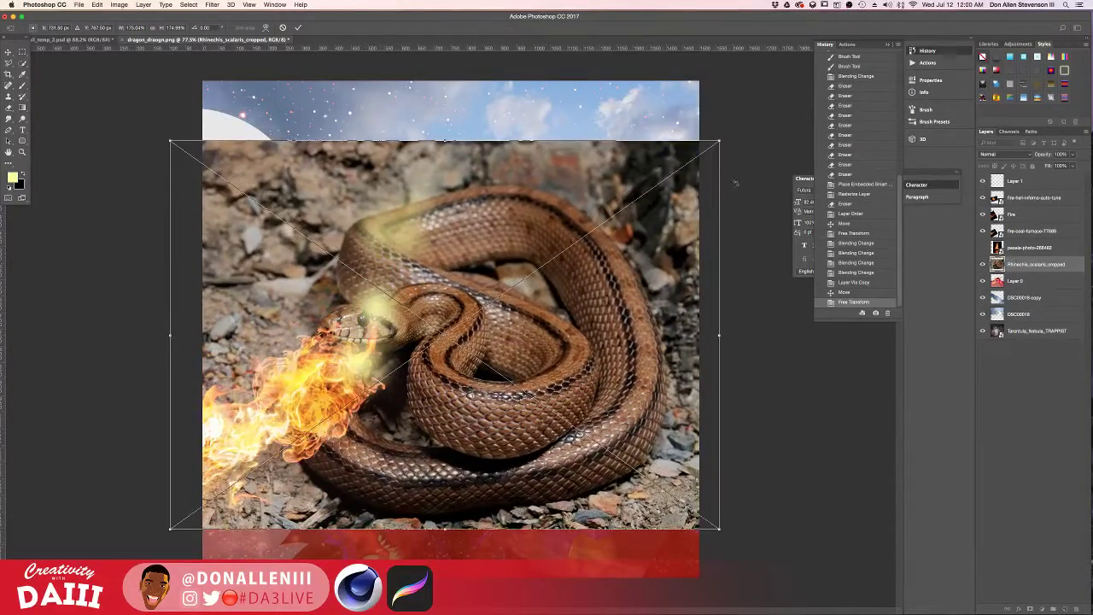
{"action": "left_click_drag", "start_coordinate": [721, 127], "coordinate": [749, 33]}
{"action": "left_click_drag", "start_coordinate": [586, 238], "coordinate": [561, 289]}
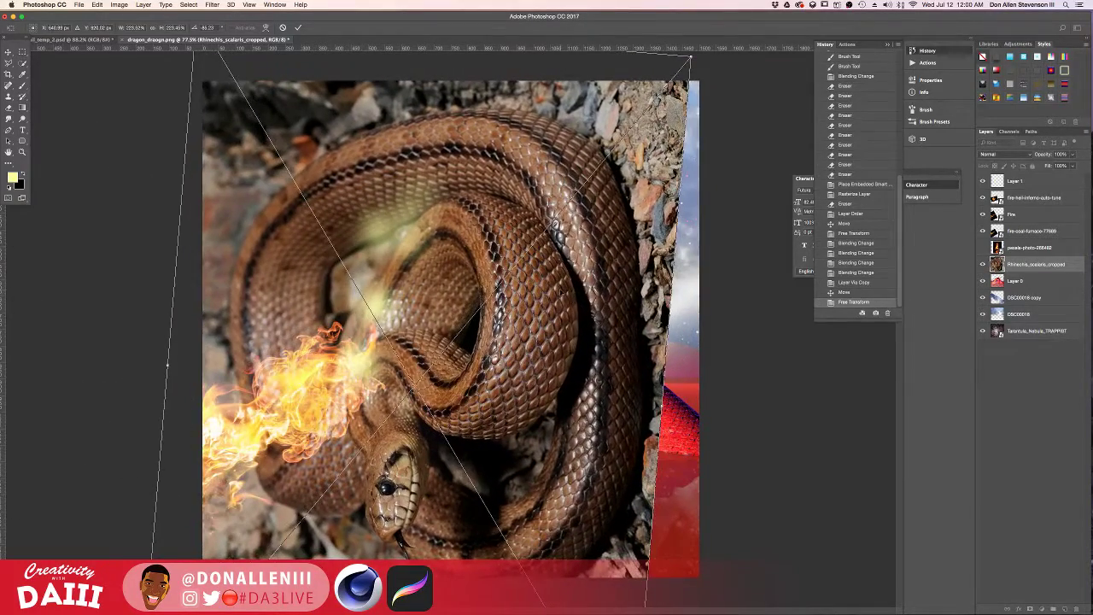
{"action": "key", "text": "Return"}
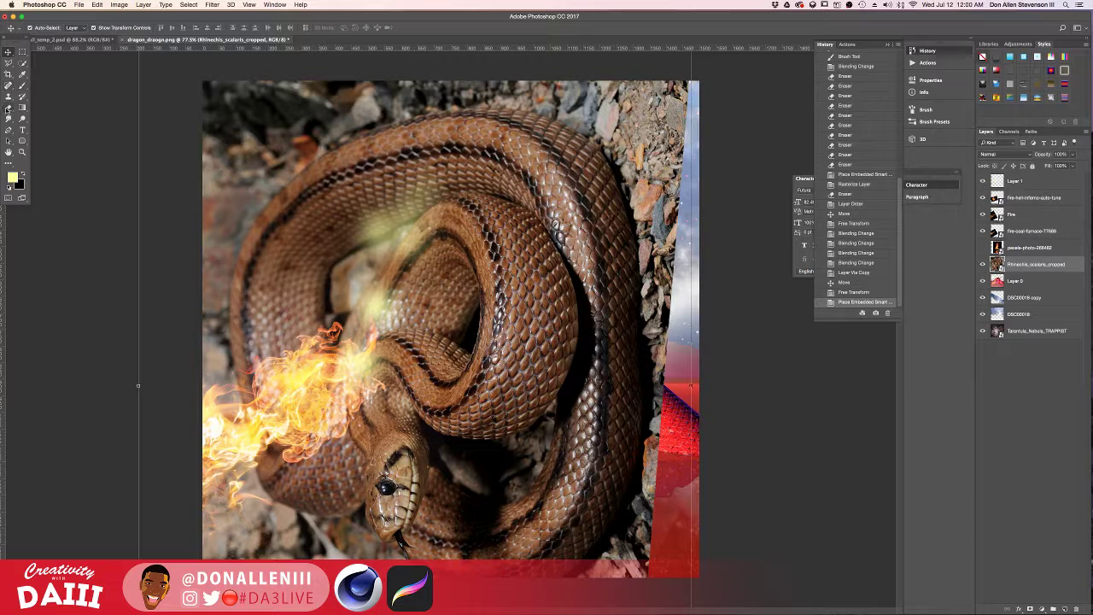
- Rasterize the placed snake photo layer and duplicate it
{"action": "left_click", "coordinate": [7, 107]}
{"action": "left_click", "coordinate": [545, 137]}
{"action": "left_click", "coordinate": [612, 207]}
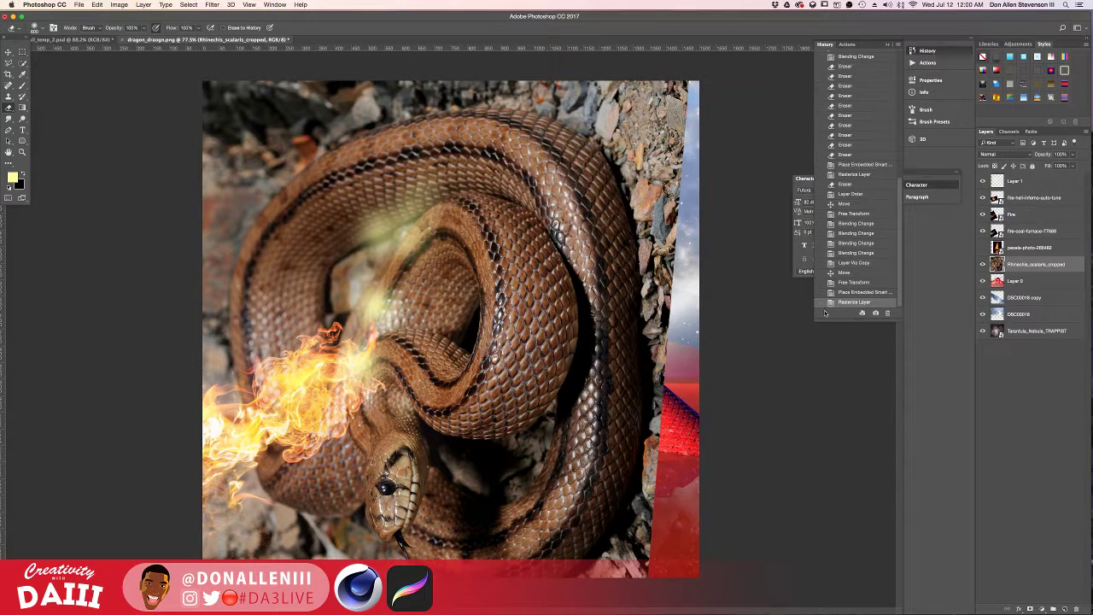
{"action": "key", "text": "super+j"}
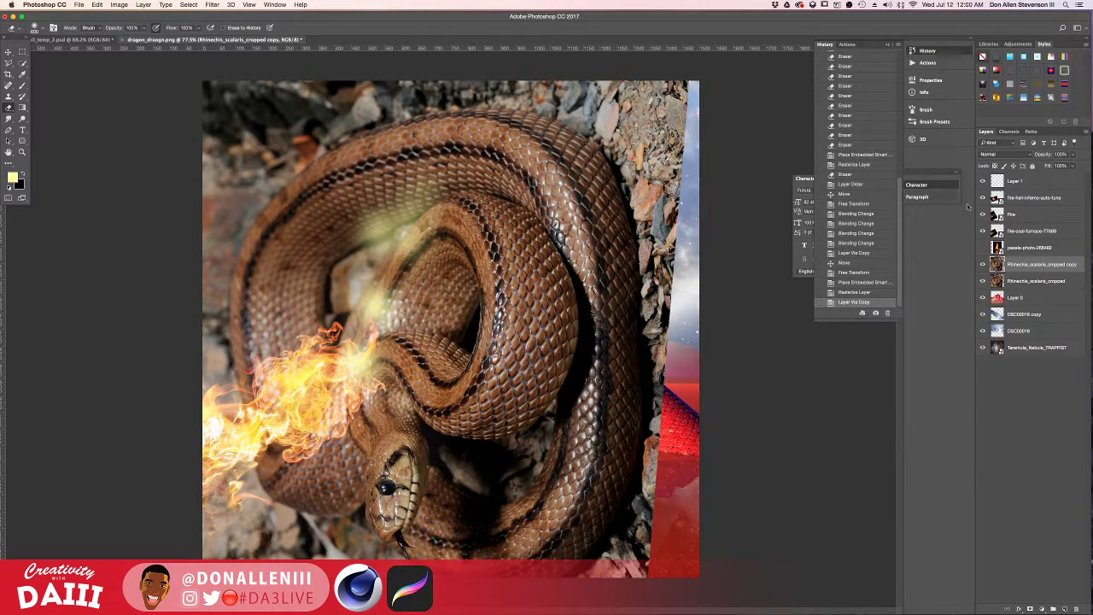
- Erase the snake copy outside its central coil with a large soft eraser and set its blending mode to Screen
{"action": "mouse_move", "coordinate": [564, 145]}
{"action": "left_mouse_down"}
{"action": "mouse_move", "coordinate": [538, 222]}
{"action": "mouse_move", "coordinate": [555, 51]}
{"action": "mouse_move", "coordinate": [208, 219]}
{"action": "mouse_move", "coordinate": [225, 202]}
{"action": "mouse_move", "coordinate": [316, 444]}
{"action": "mouse_move", "coordinate": [464, 488]}
{"action": "mouse_move", "coordinate": [720, 439]}
{"action": "mouse_move", "coordinate": [679, 129]}
{"action": "mouse_move", "coordinate": [597, 518]}
{"action": "mouse_move", "coordinate": [268, 244]}
{"action": "mouse_move", "coordinate": [295, 214]}
{"action": "mouse_move", "coordinate": [497, 86]}
{"action": "mouse_move", "coordinate": [611, 291]}
{"action": "left_mouse_up"}
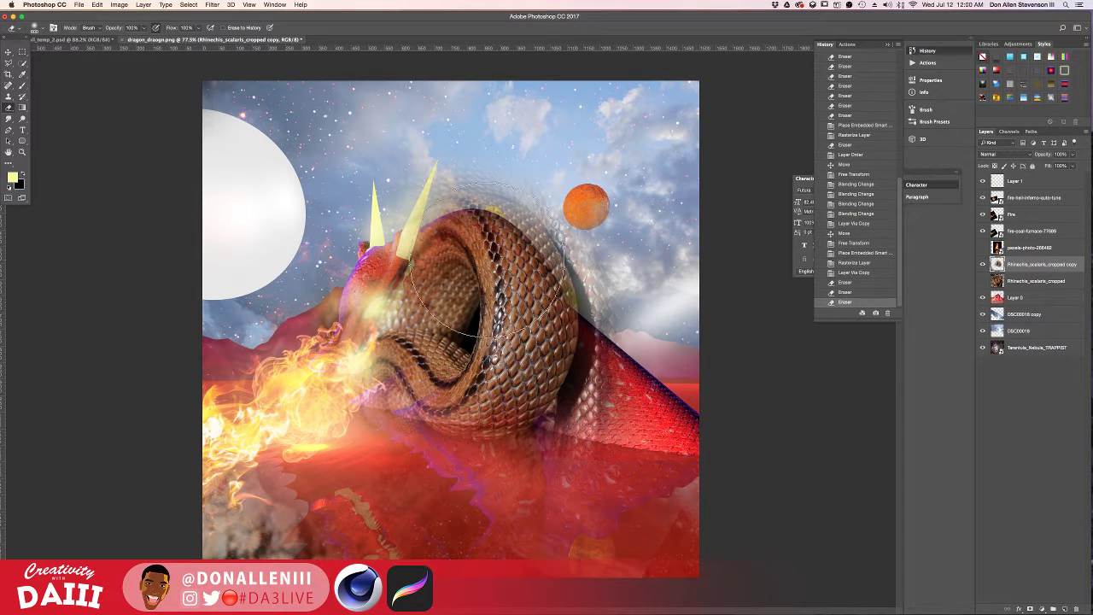
{"action": "mouse_move", "coordinate": [690, 344]}
{"action": "left_mouse_down"}
{"action": "mouse_move", "coordinate": [561, 475]}
{"action": "mouse_move", "coordinate": [702, 271]}
{"action": "left_mouse_up"}
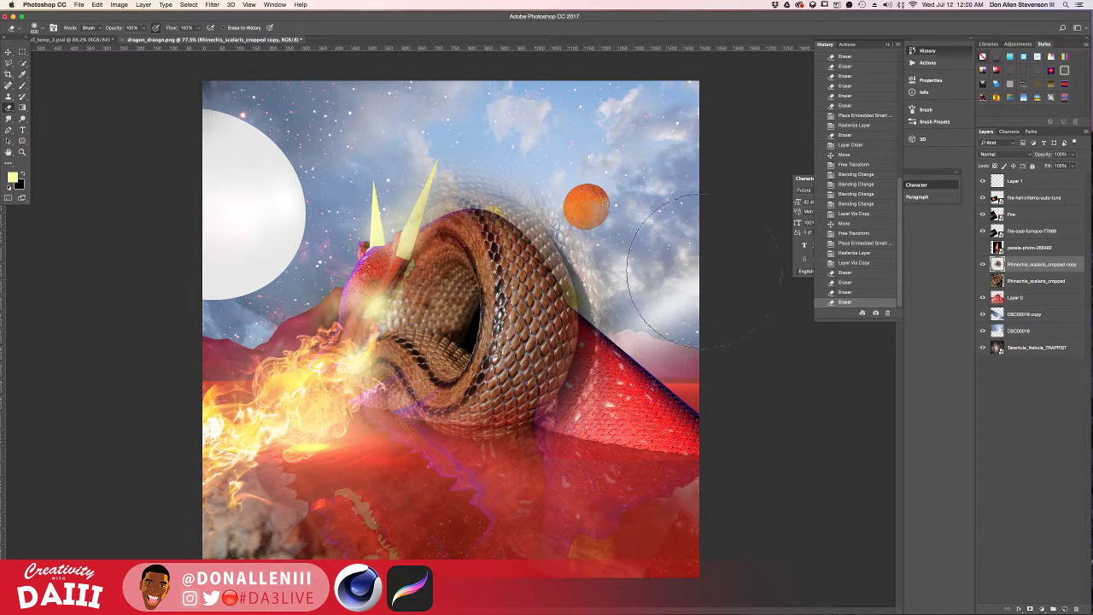
{"action": "left_click", "coordinate": [991, 154]}
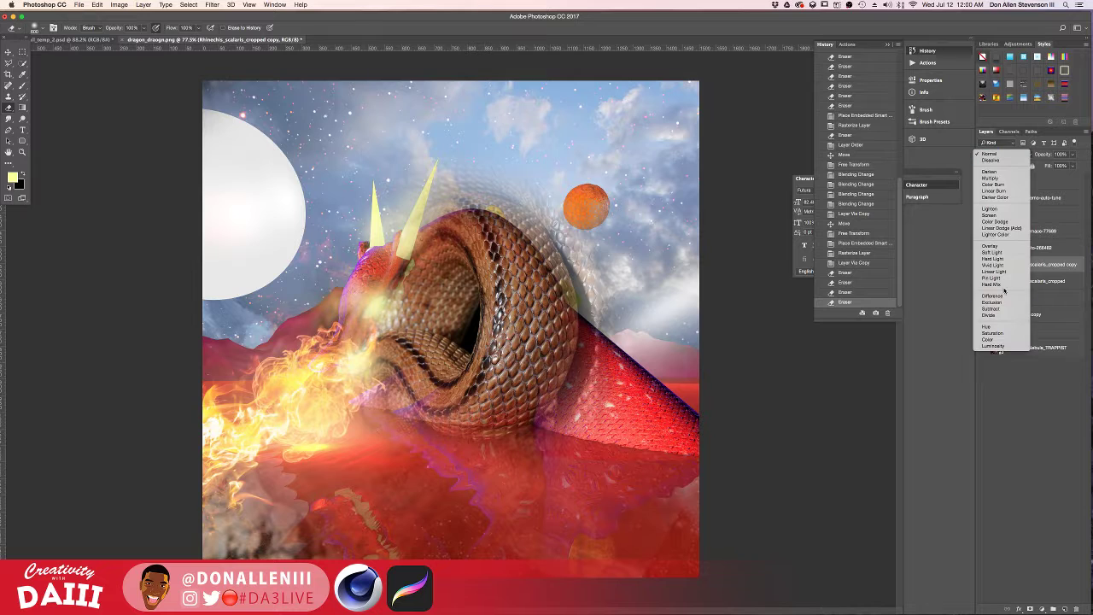
{"action": "left_click", "coordinate": [997, 247]}
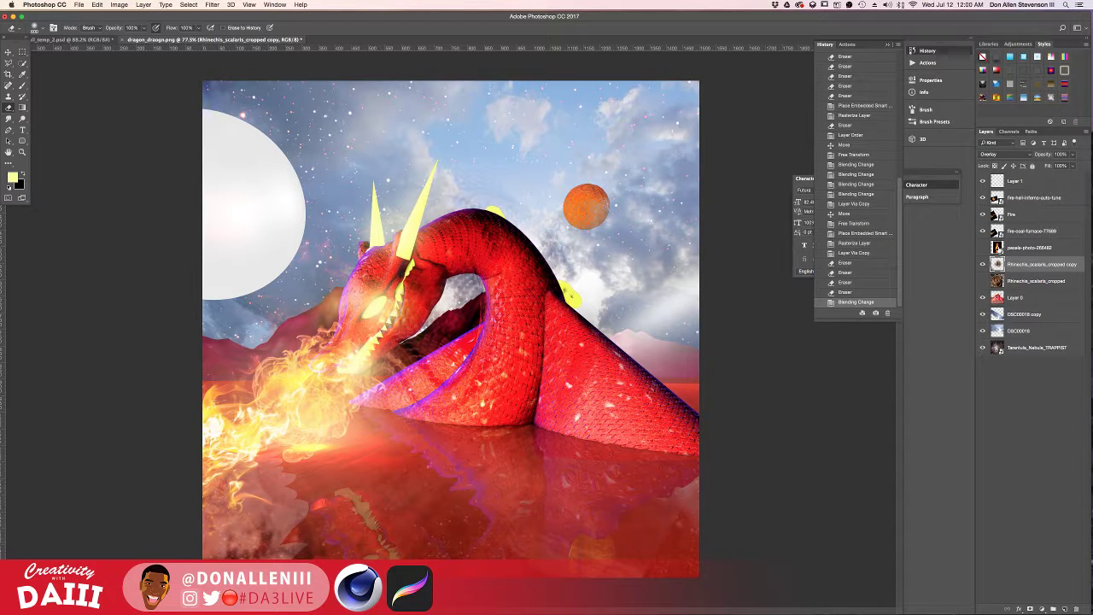
{"action": "left_click", "coordinate": [1003, 154]}
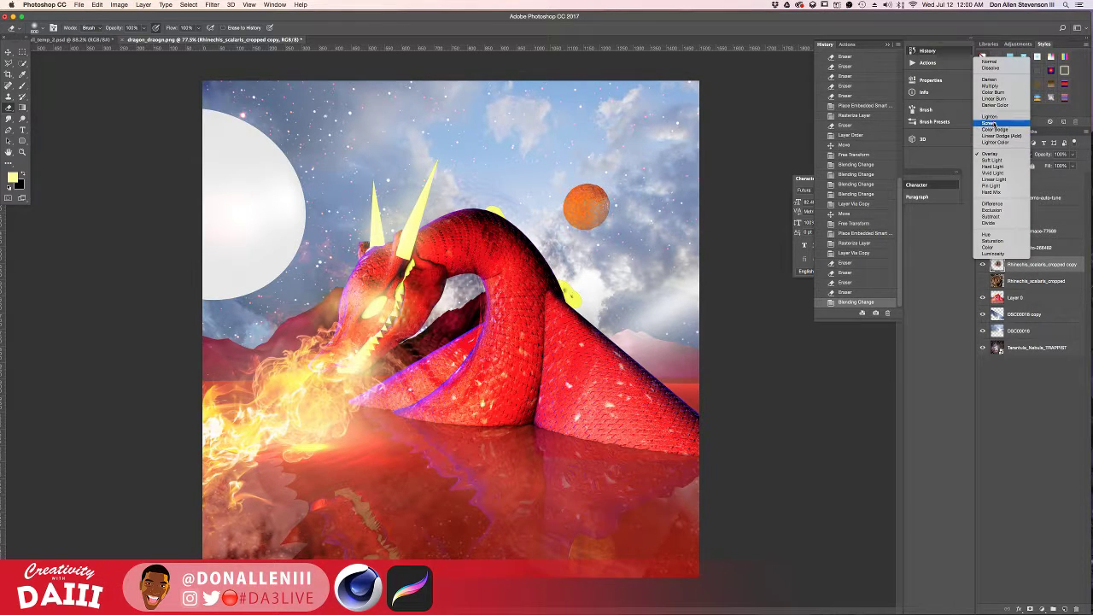
{"action": "left_click", "coordinate": [995, 126]}
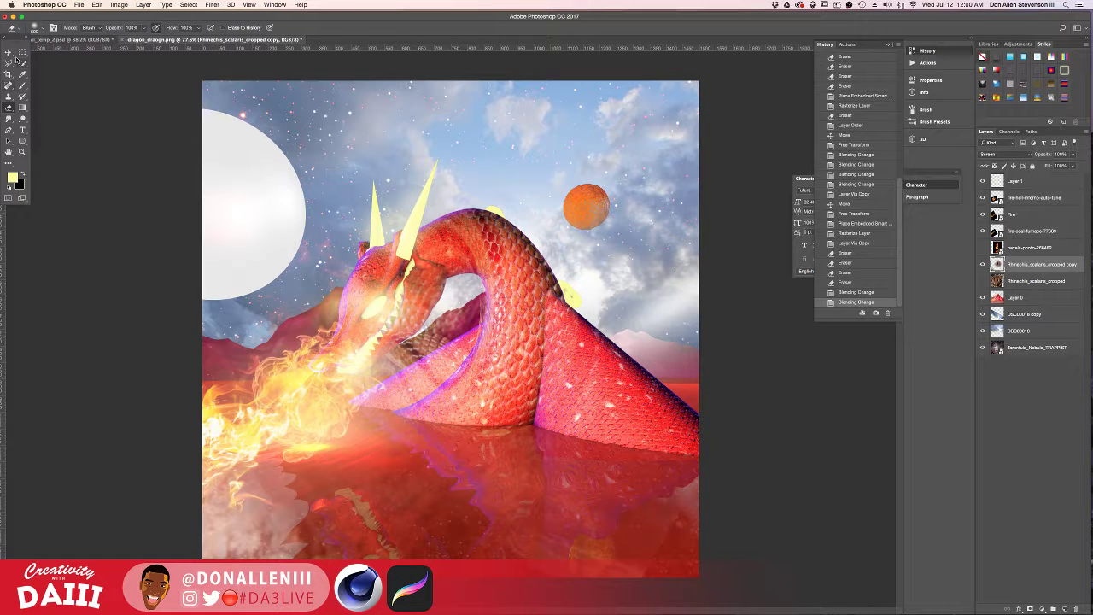
- Scale the snake copy to about 77%, rotate it about 9° counter-clockwise and fit its scales over the dragon's neck
{"action": "left_click", "coordinate": [8, 53]}
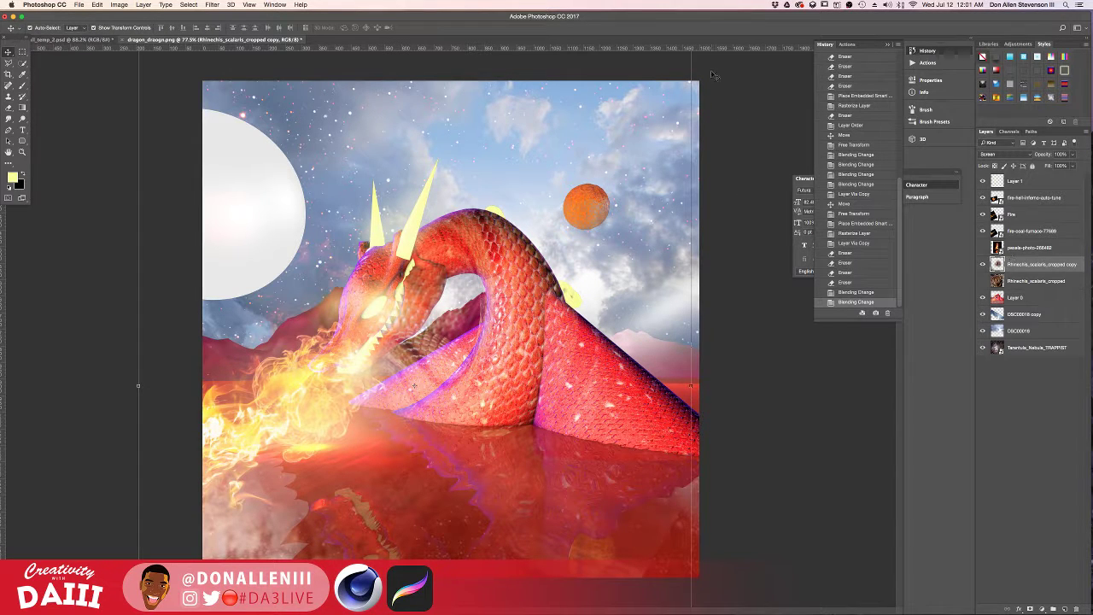
{"action": "left_click_drag", "start_coordinate": [410, 243], "coordinate": [371, 364]}
{"action": "key", "text": "super+z"}
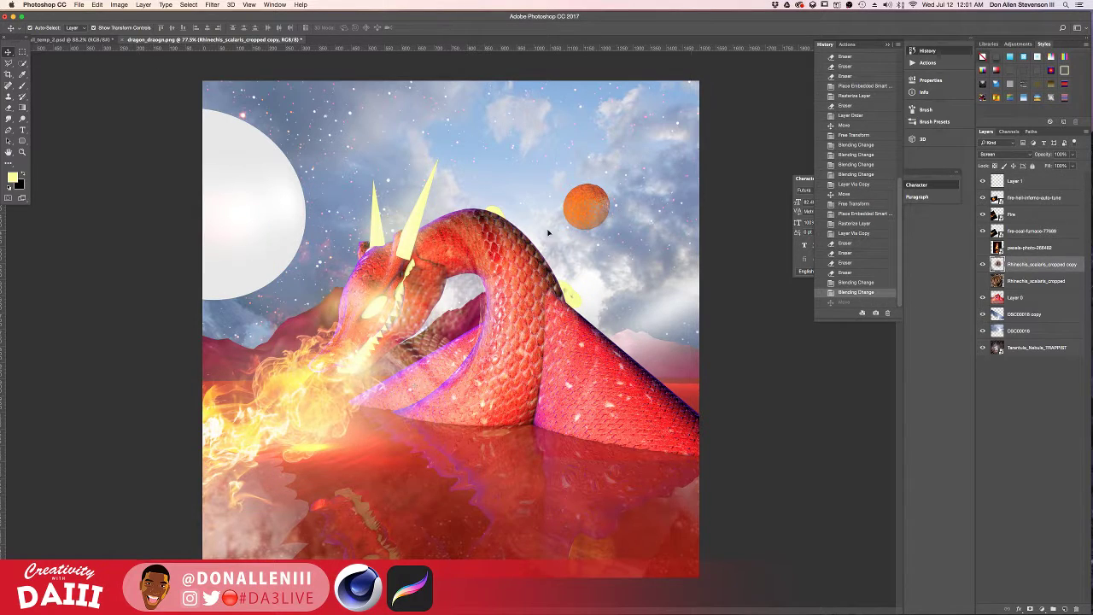
{"action": "left_click_drag", "start_coordinate": [518, 270], "coordinate": [568, 248]}
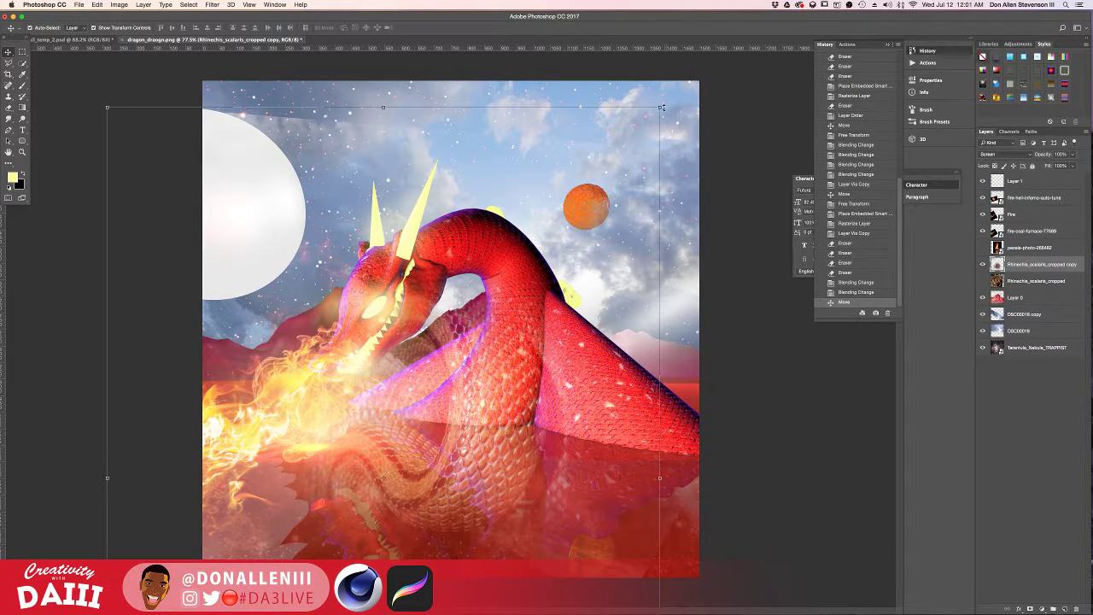
{"action": "left_click_drag", "start_coordinate": [664, 107], "coordinate": [600, 192]}
{"action": "left_click_drag", "start_coordinate": [485, 372], "coordinate": [528, 263]}
{"action": "left_click_drag", "start_coordinate": [645, 78], "coordinate": [577, 80]}
{"action": "left_click_drag", "start_coordinate": [529, 253], "coordinate": [533, 234]}
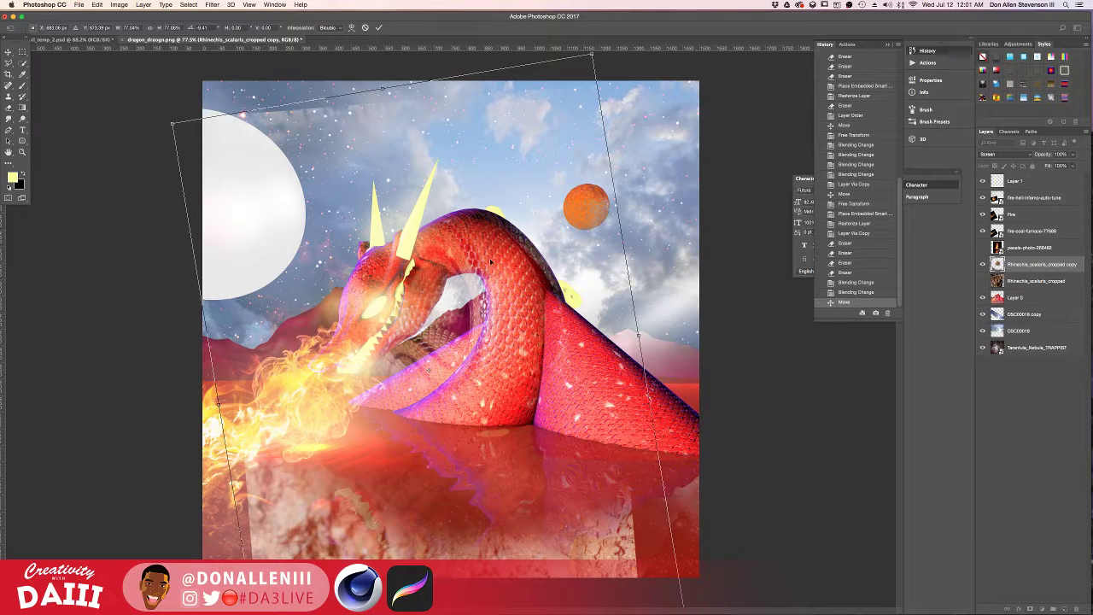
{"action": "key", "text": "Return"}
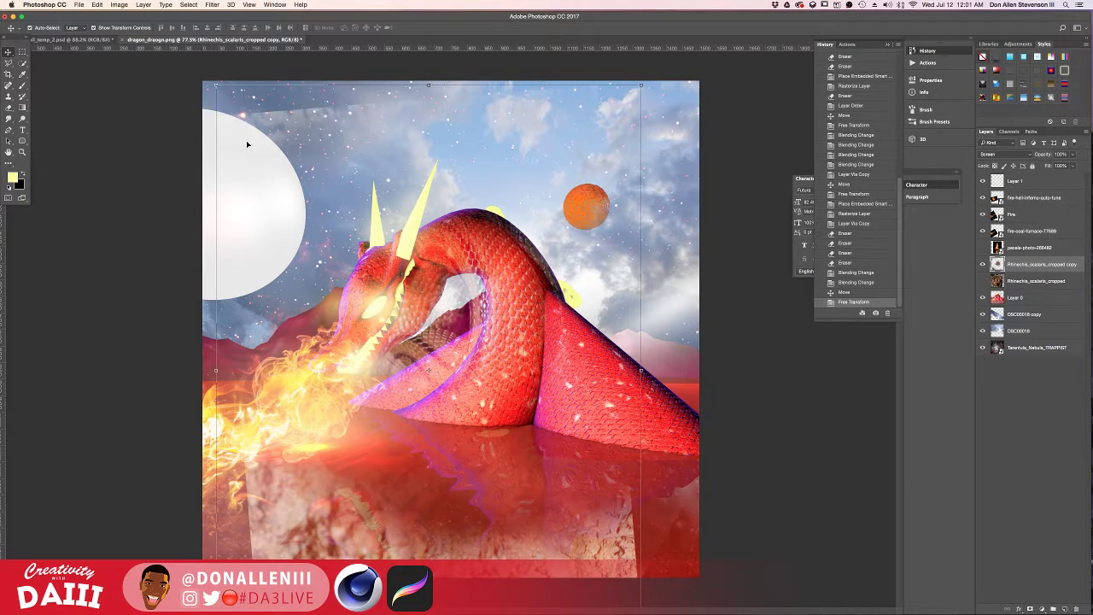
- Copy a rectangular area of the snake scales around the dragon's head and neck to a new layer, and hide the source layer
{"action": "key", "text": "m"}
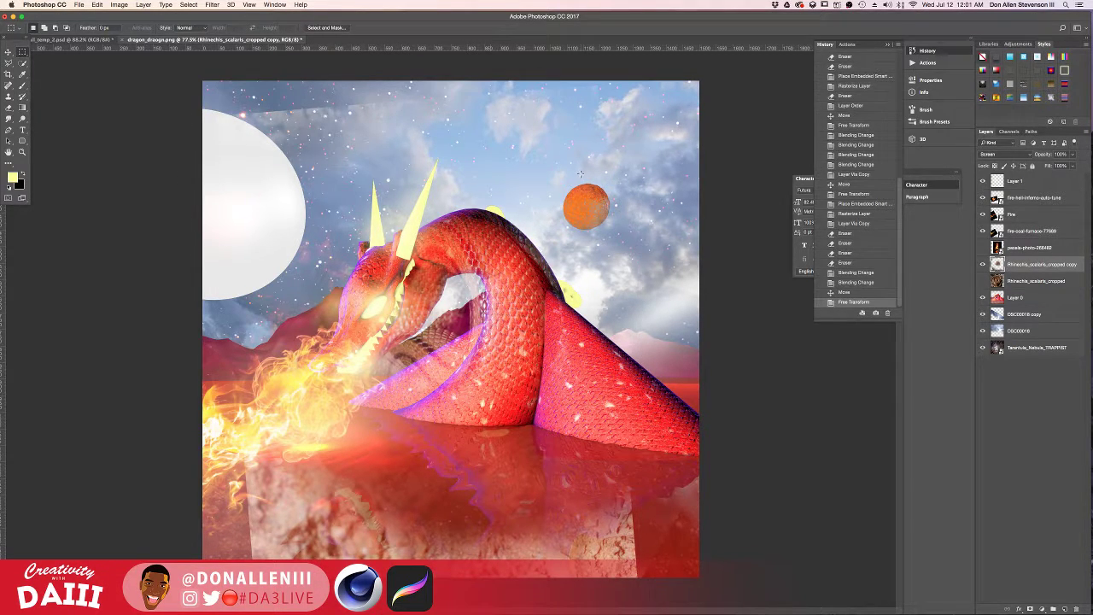
{"action": "left_click_drag", "start_coordinate": [589, 171], "coordinate": [316, 444]}
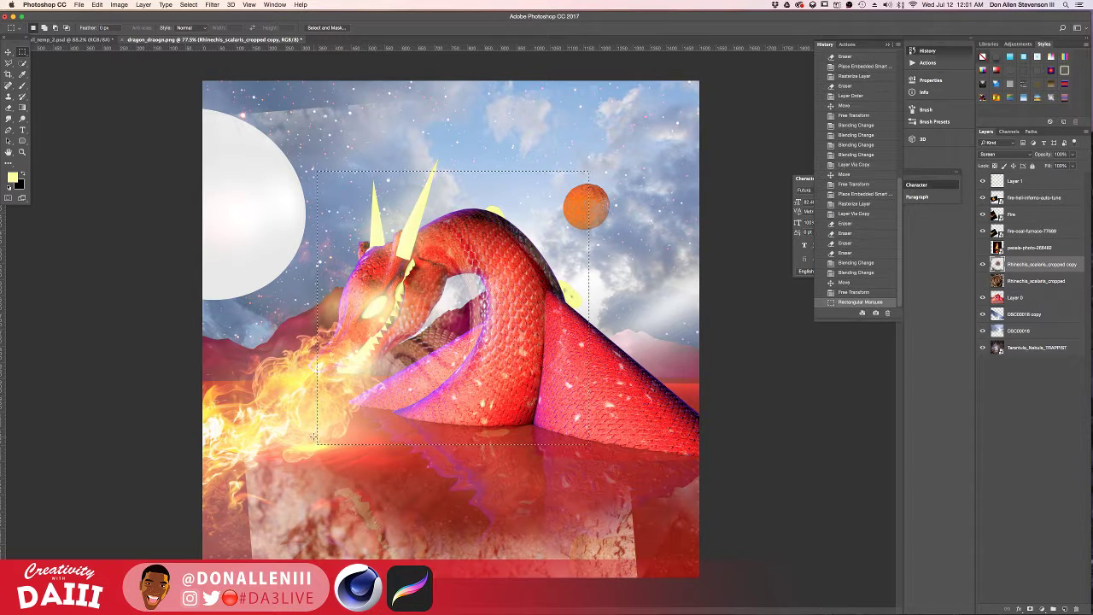
{"action": "key", "text": "super+j"}
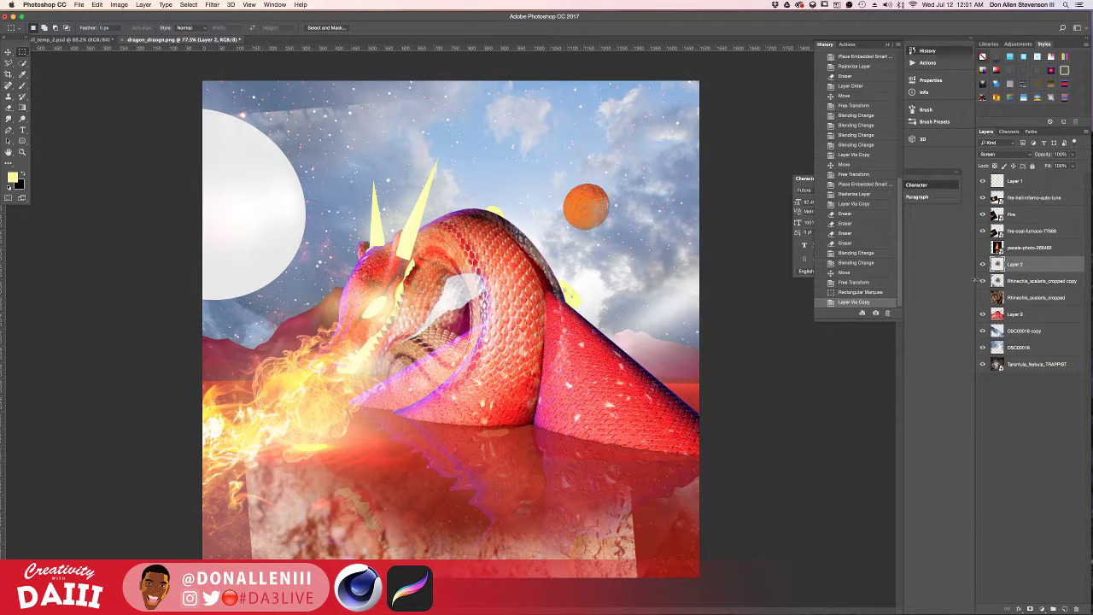
{"action": "left_click", "coordinate": [981, 281]}
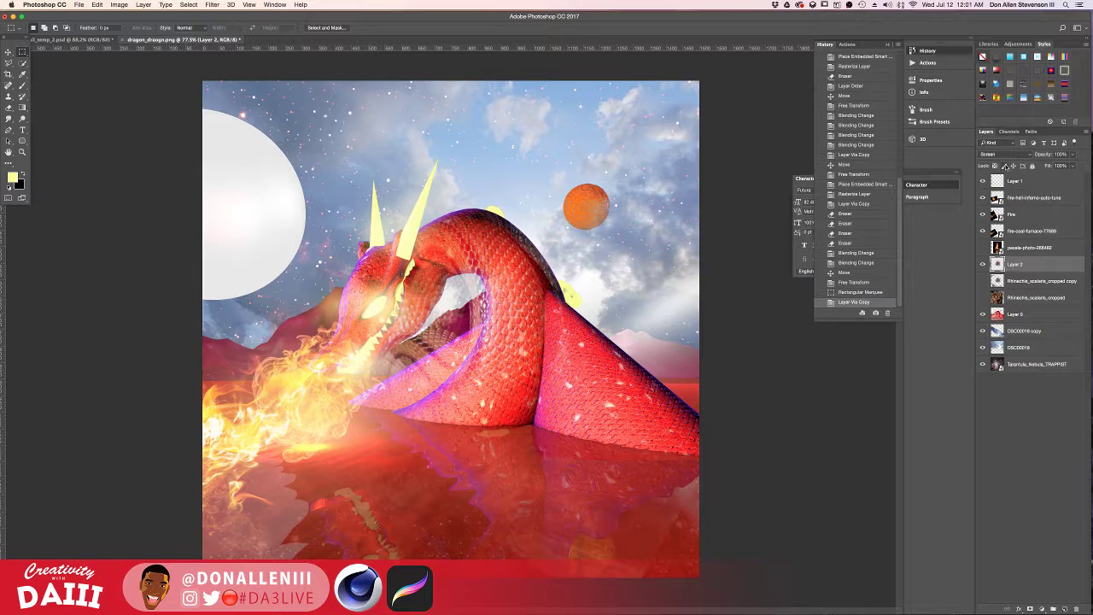
- Compare Lighten, Multiply and Darken blending on Layer 2's snake scales and settle on Overlay
{"action": "left_click", "coordinate": [999, 154]}
{"action": "left_click", "coordinate": [1005, 146]}
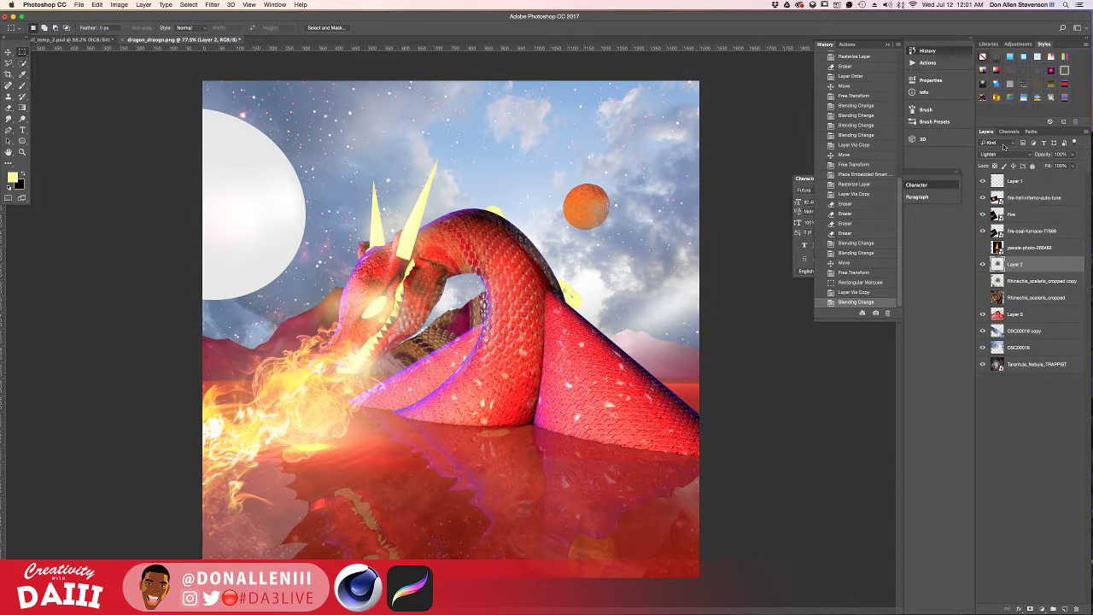
{"action": "left_click", "coordinate": [1004, 152]}
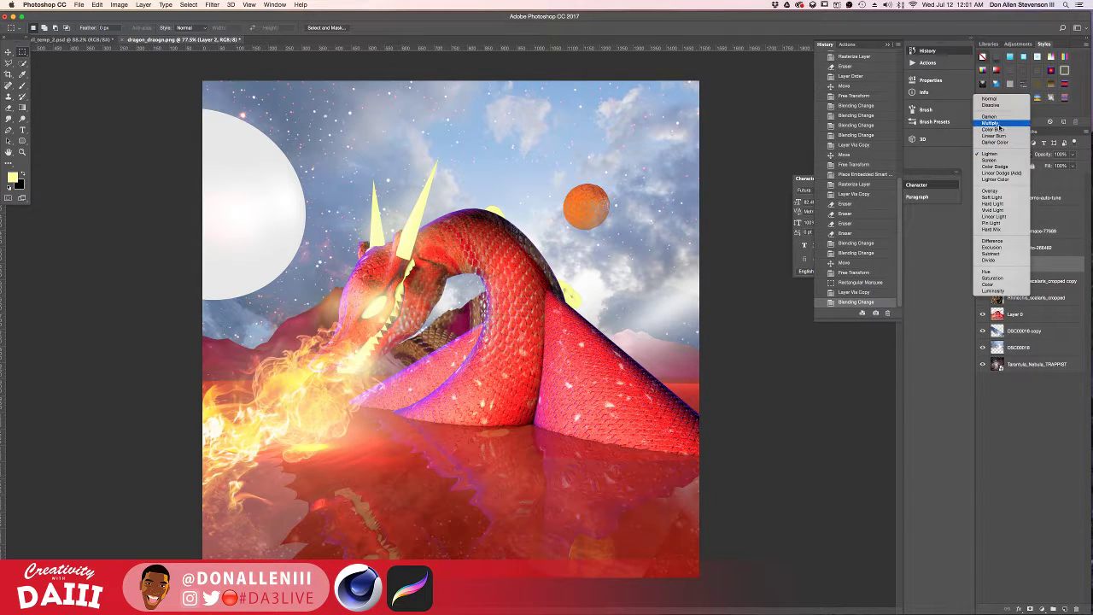
{"action": "left_click", "coordinate": [1001, 128]}
{"action": "left_click", "coordinate": [1005, 154]}
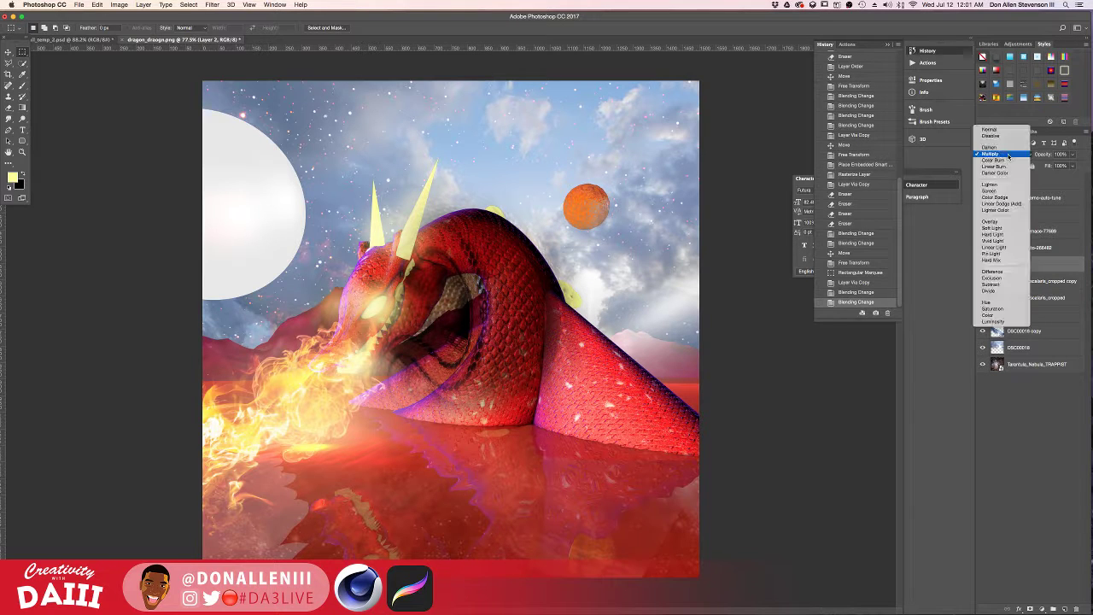
{"action": "left_click", "coordinate": [1005, 150]}
{"action": "left_click", "coordinate": [1004, 154]}
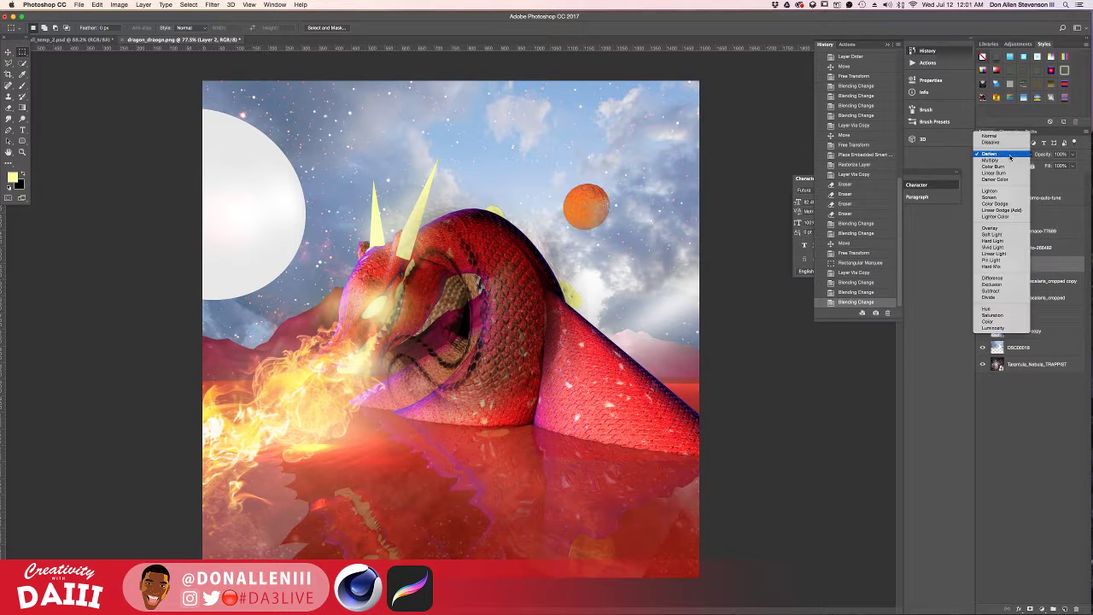
{"action": "left_click", "coordinate": [1003, 229]}
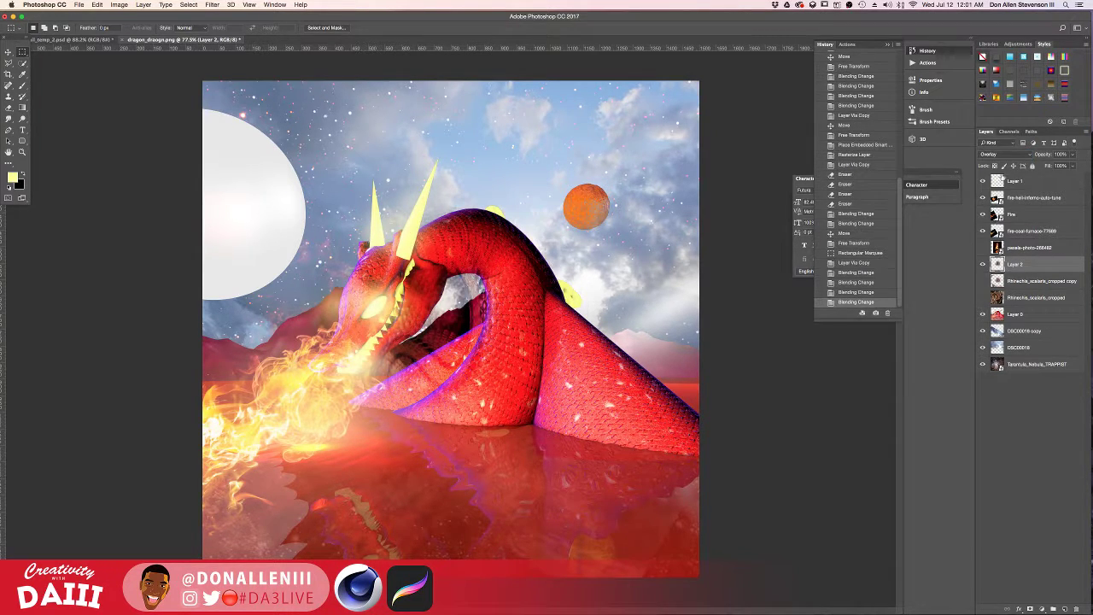
- Set Layer 2's blending mode to Lighten and erase its stray scales inside the gap between the dragon's head and neck with a smaller eraser
{"action": "left_click", "coordinate": [1004, 154]}
{"action": "left_click", "coordinate": [999, 118]}
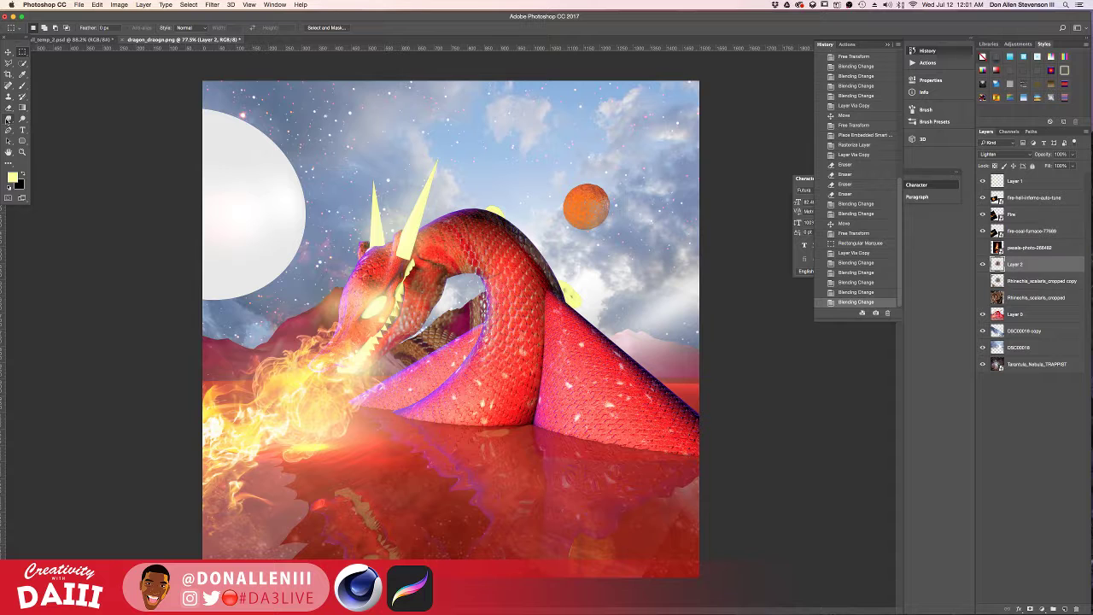
{"action": "left_click", "coordinate": [16, 108]}
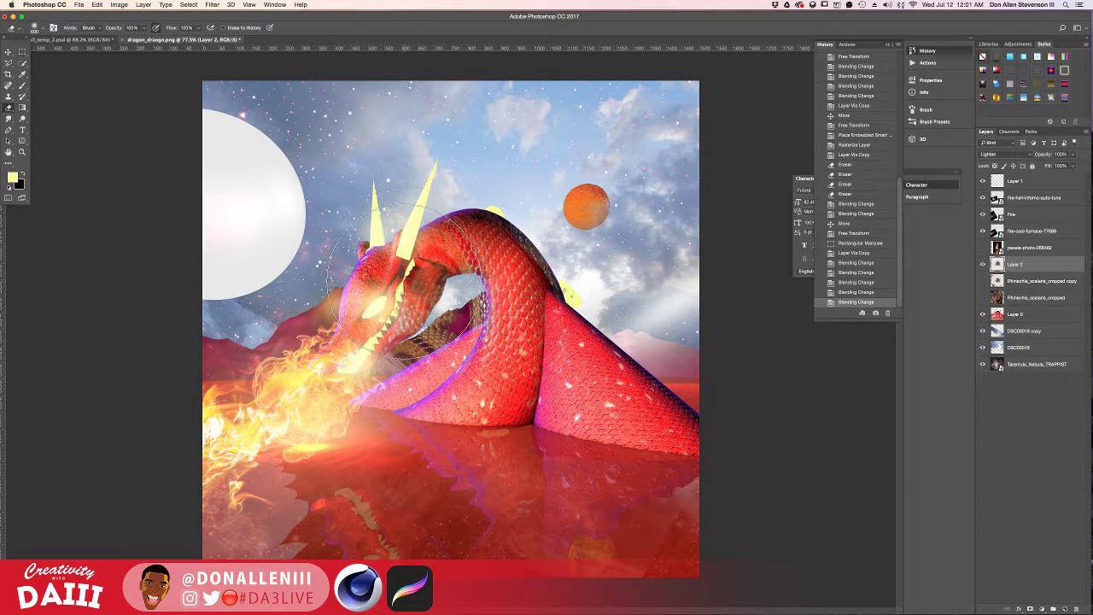
{"action": "key", "text": "bracketleft"}
{"action": "key", "text": "bracketleft"}
{"action": "key", "text": "bracketleft"}
{"action": "key", "text": "bracketleft"}
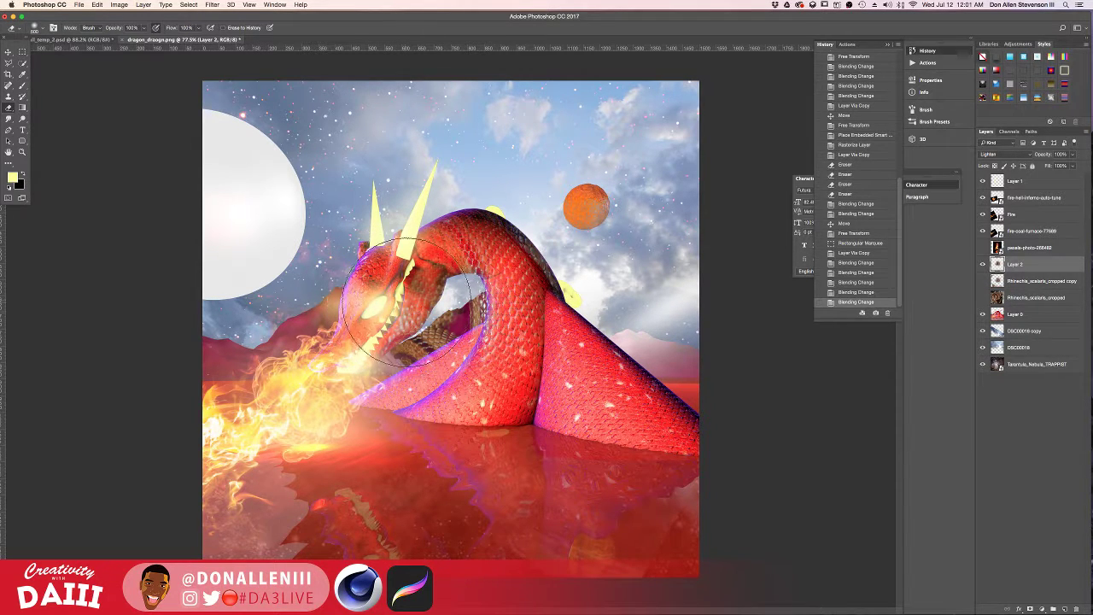
{"action": "mouse_move", "coordinate": [448, 303]}
{"action": "left_mouse_down"}
{"action": "mouse_move", "coordinate": [406, 359]}
{"action": "mouse_move", "coordinate": [363, 383]}
{"action": "left_mouse_up"}
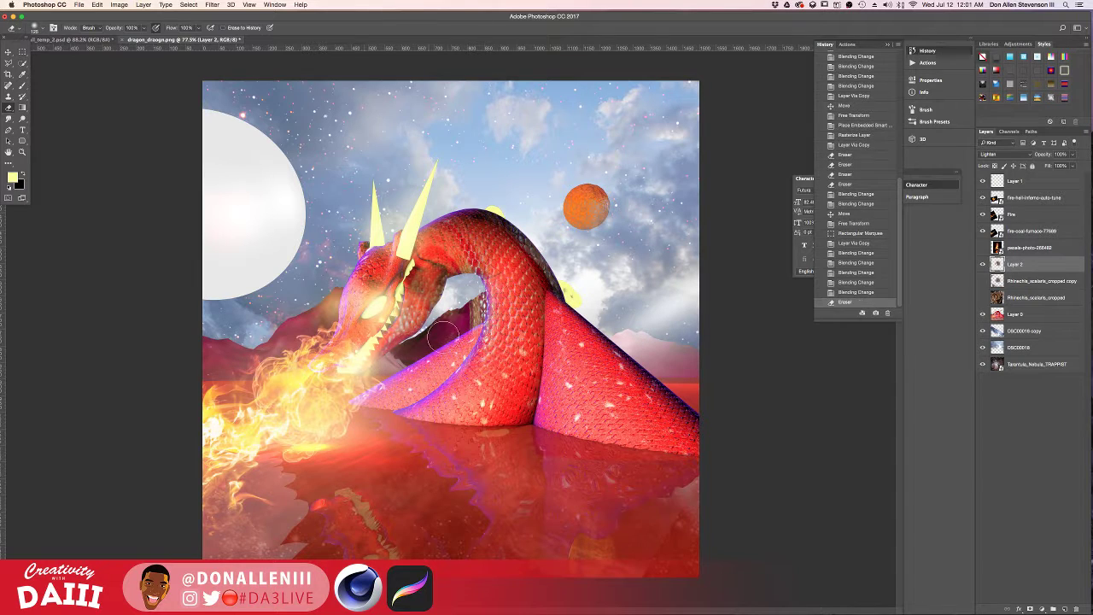
{"action": "mouse_move", "coordinate": [455, 290]}
{"action": "left_mouse_down"}
{"action": "mouse_move", "coordinate": [480, 313]}
{"action": "mouse_move", "coordinate": [469, 302]}
{"action": "left_mouse_up"}
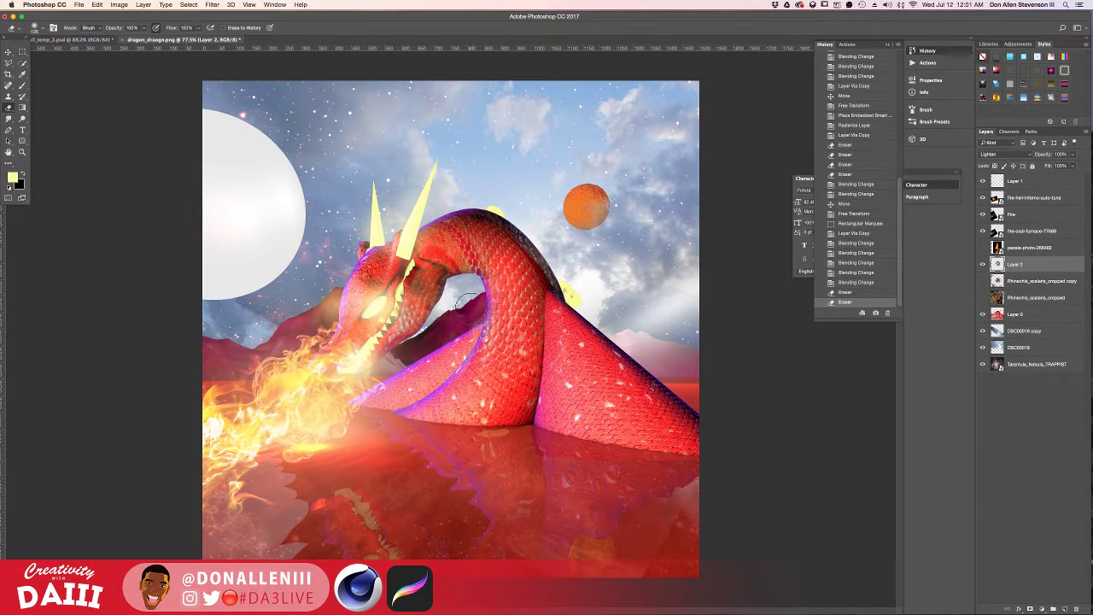
- Look at the original snake photo in Chrome on another desktop and return to the Photoshop composite
{"action": "key", "text": "ctrl+Up"}
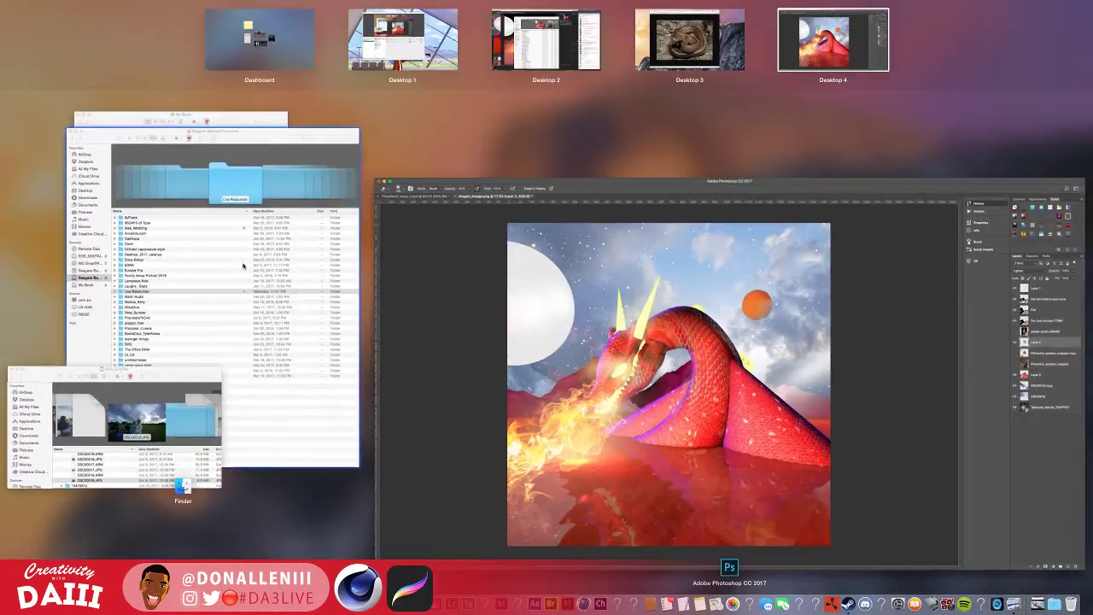
{"action": "left_click", "coordinate": [571, 53]}
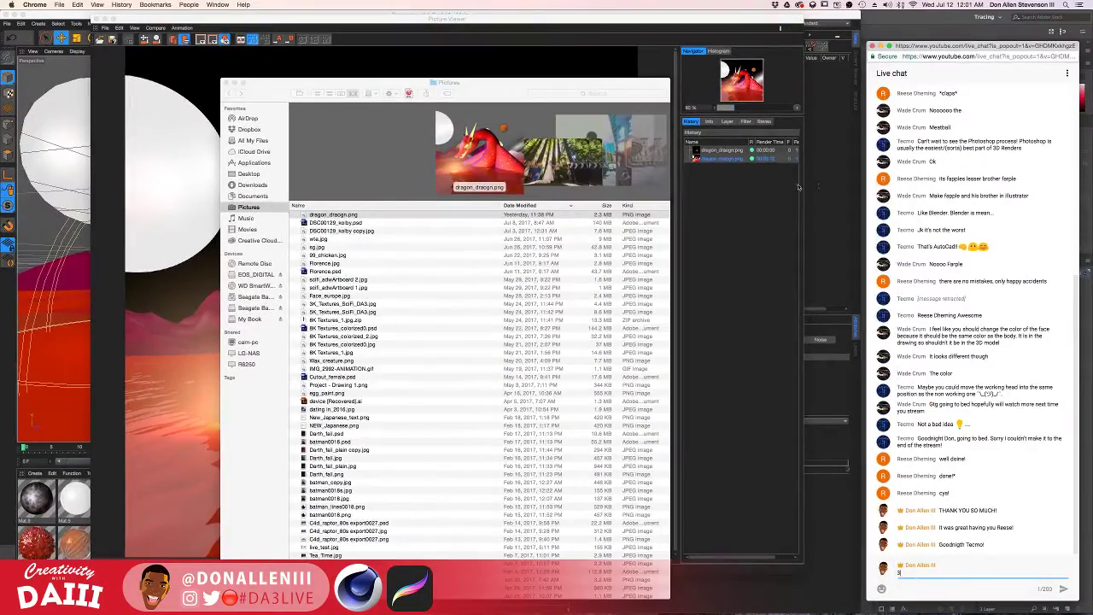
{"action": "key", "text": "ctrl+Right"}
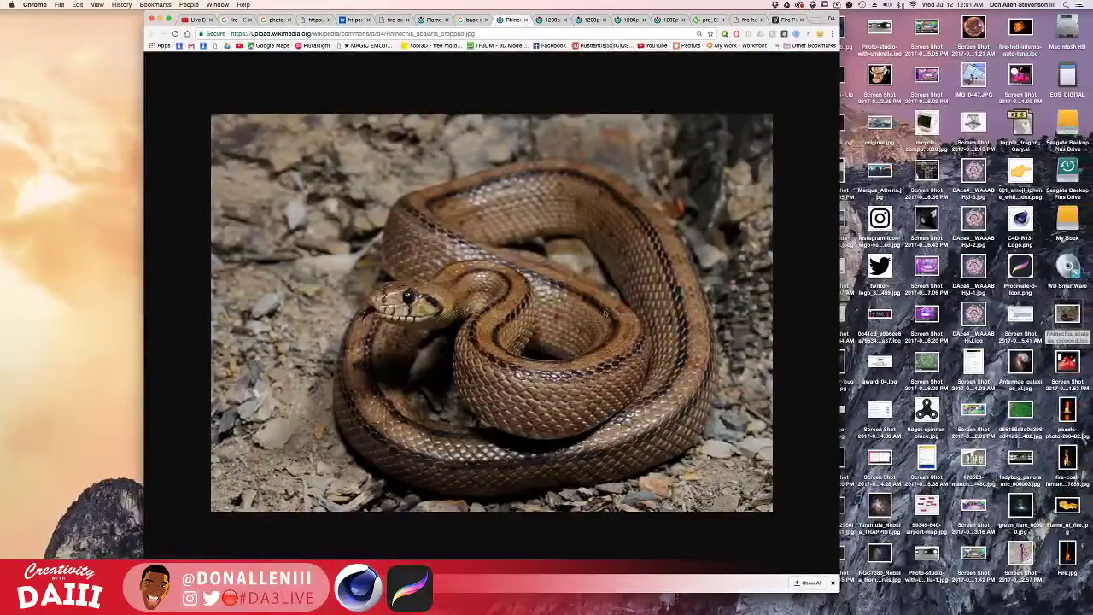
{"action": "key", "text": "ctrl+Up"}
{"action": "left_click", "coordinate": [561, 250]}
{"action": "key", "text": "ctrl+Up"}
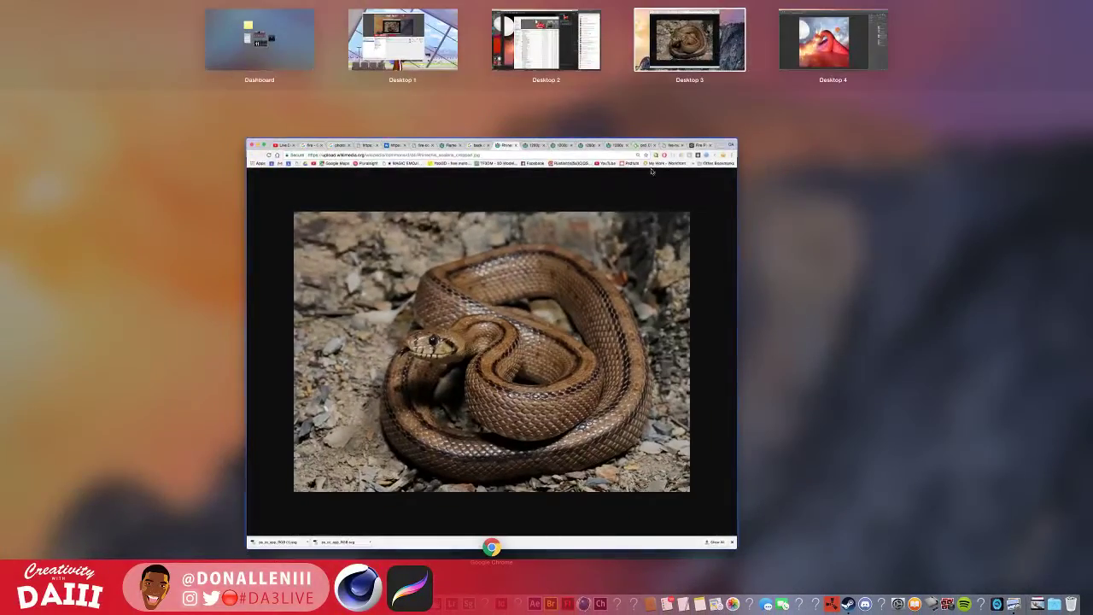
{"action": "left_click", "coordinate": [827, 42]}
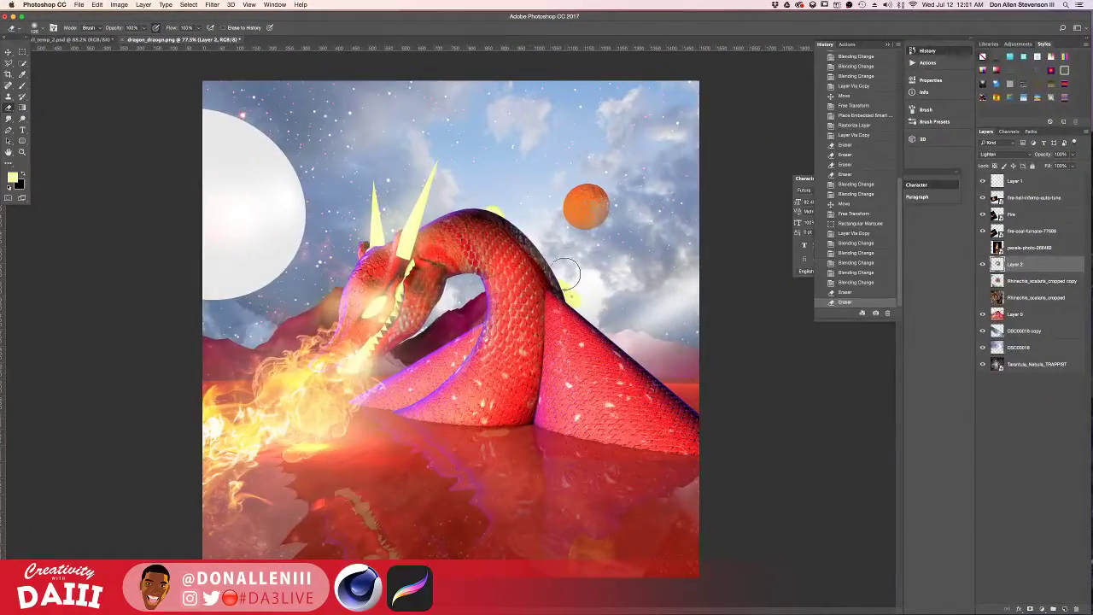
- Show the Rhinechis_scalaris_cropped layer, rotate it about 58° clockwise and position its outer coil over the dragon's rear body
{"action": "left_click", "coordinate": [982, 297]}
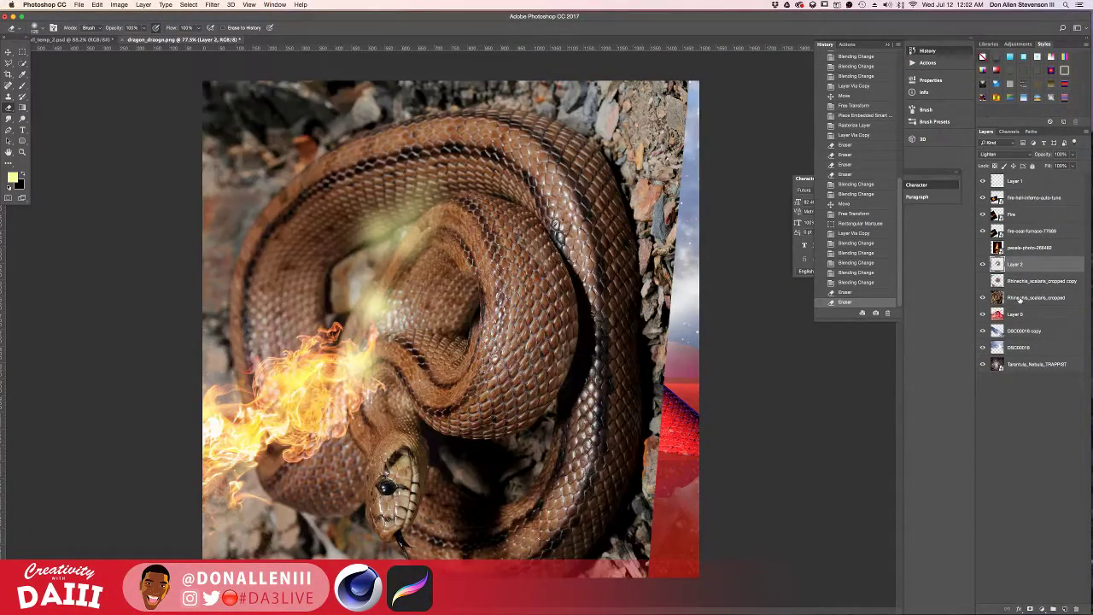
{"action": "left_click", "coordinate": [997, 297]}
{"action": "left_click", "coordinate": [9, 53]}
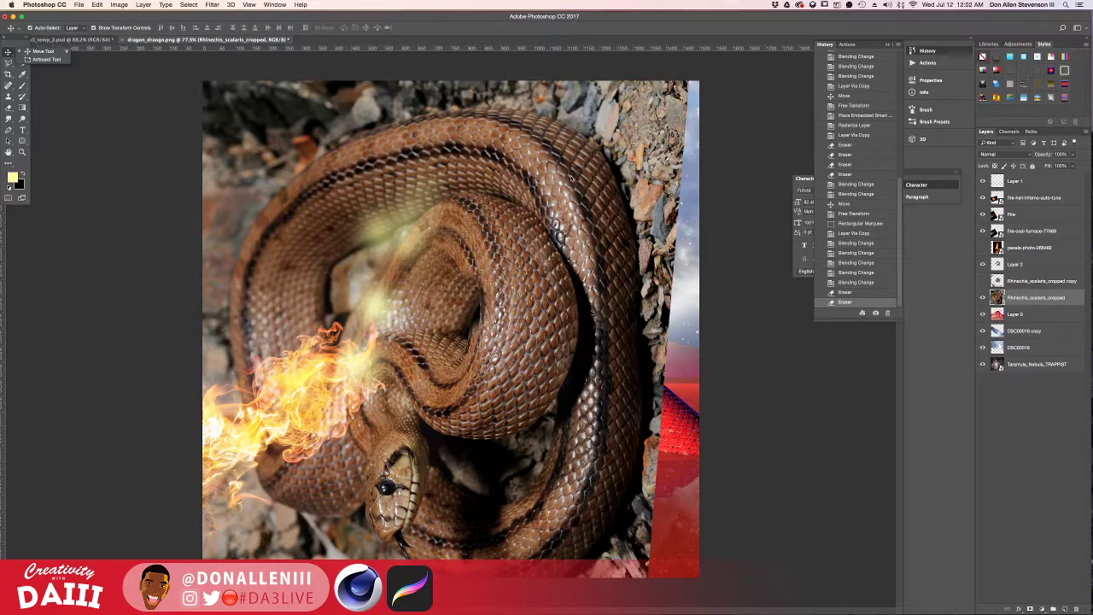
{"action": "left_click_drag", "start_coordinate": [581, 125], "coordinate": [647, 308]}
{"action": "left_click_drag", "start_coordinate": [756, 191], "coordinate": [1010, 607]}
{"action": "left_click_drag", "start_coordinate": [604, 481], "coordinate": [532, 386]}
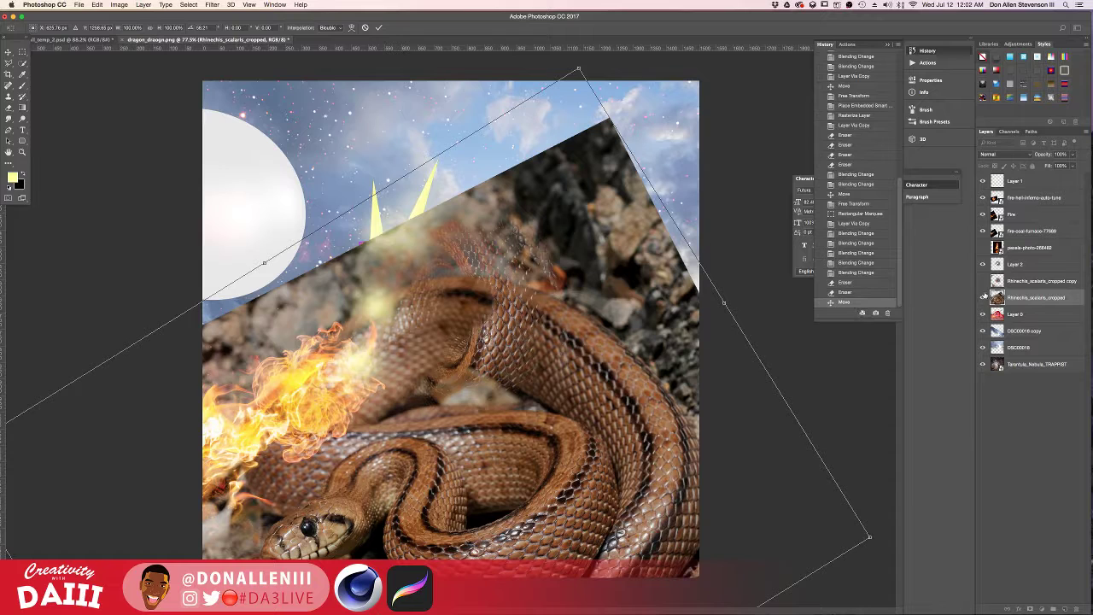
{"action": "key", "text": "Return"}
- Duplicate the rotated snake layer, hide the original and erase the copy outside the dragon's rear body with a large soft eraser
{"action": "key", "text": "super+alt+j"}
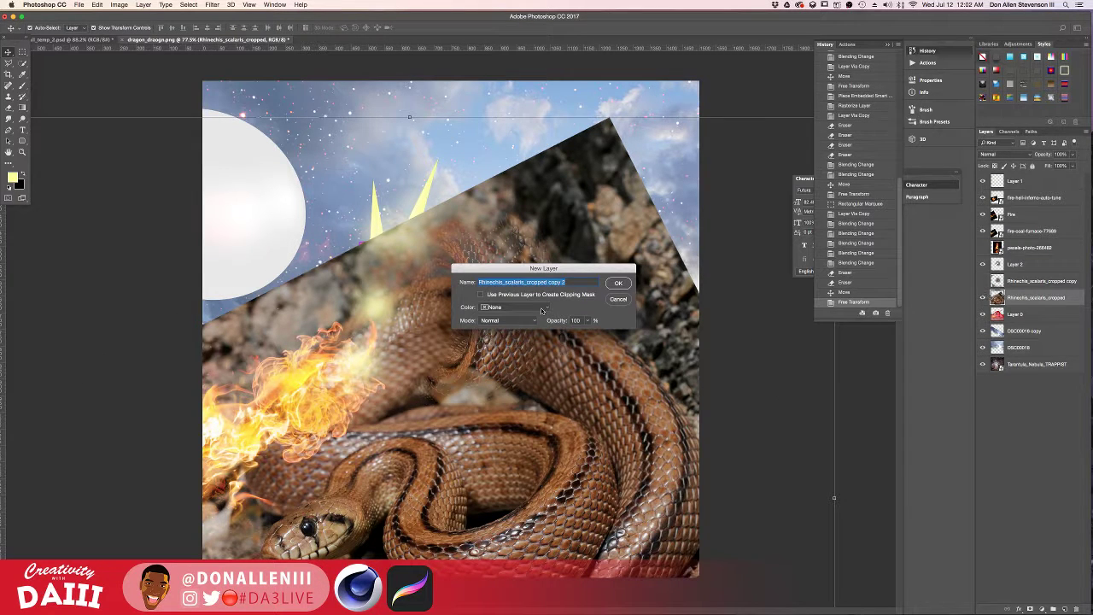
{"action": "key", "text": "Return"}
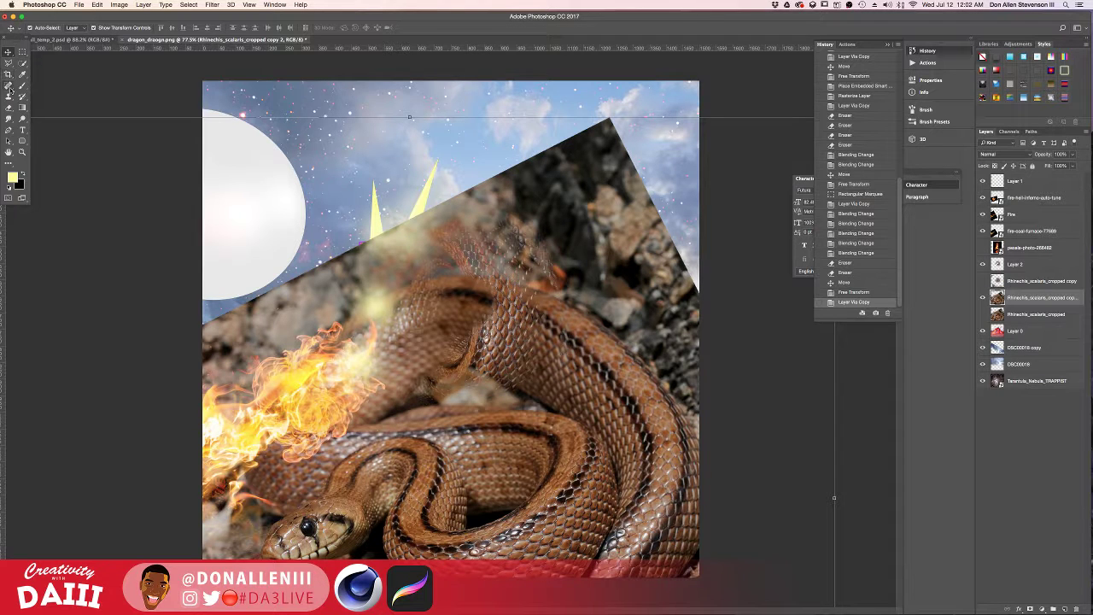
{"action": "left_click", "coordinate": [8, 106]}
{"action": "left_click_drag", "start_coordinate": [602, 193], "coordinate": [600, 249]}
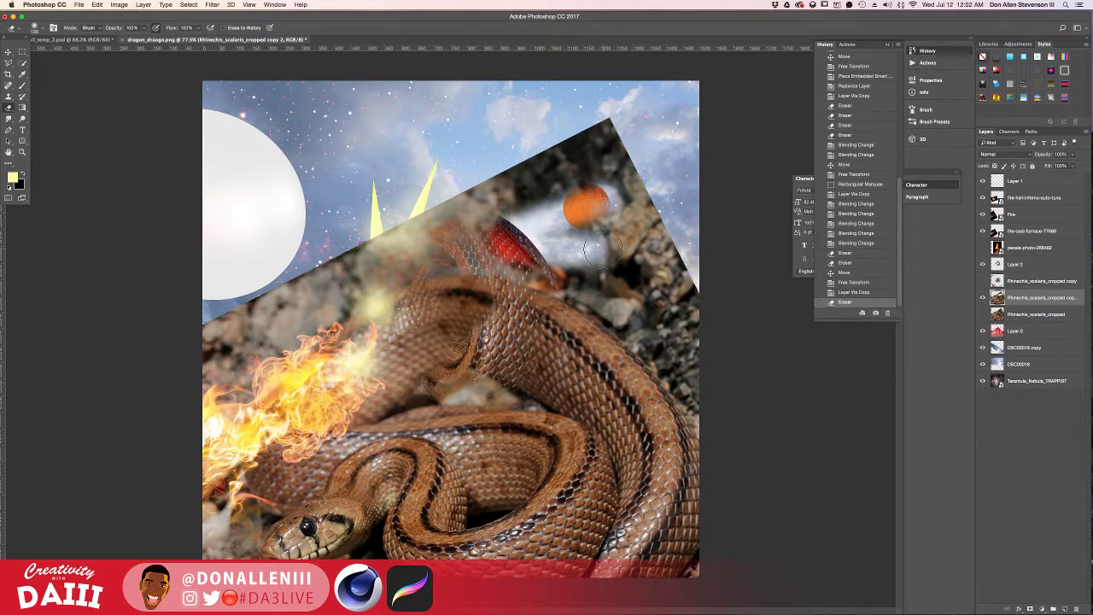
{"action": "key", "text": "bracketright"}
{"action": "key", "text": "bracketright"}
{"action": "key", "text": "bracketright"}
{"action": "key", "text": "bracketright"}
{"action": "key", "text": "bracketright"}
{"action": "key", "text": "bracketright"}
{"action": "key", "text": "bracketright"}
{"action": "mouse_move", "coordinate": [647, 203]}
{"action": "left_mouse_down"}
{"action": "mouse_move", "coordinate": [350, 224]}
{"action": "mouse_move", "coordinate": [224, 344]}
{"action": "mouse_move", "coordinate": [358, 478]}
{"action": "mouse_move", "coordinate": [478, 512]}
{"action": "mouse_move", "coordinate": [675, 538]}
{"action": "mouse_move", "coordinate": [555, 571]}
{"action": "mouse_move", "coordinate": [598, 479]}
{"action": "mouse_move", "coordinate": [436, 401]}
{"action": "mouse_move", "coordinate": [410, 282]}
{"action": "mouse_move", "coordinate": [449, 329]}
{"action": "mouse_move", "coordinate": [495, 274]}
{"action": "mouse_move", "coordinate": [478, 324]}
{"action": "left_mouse_up"}
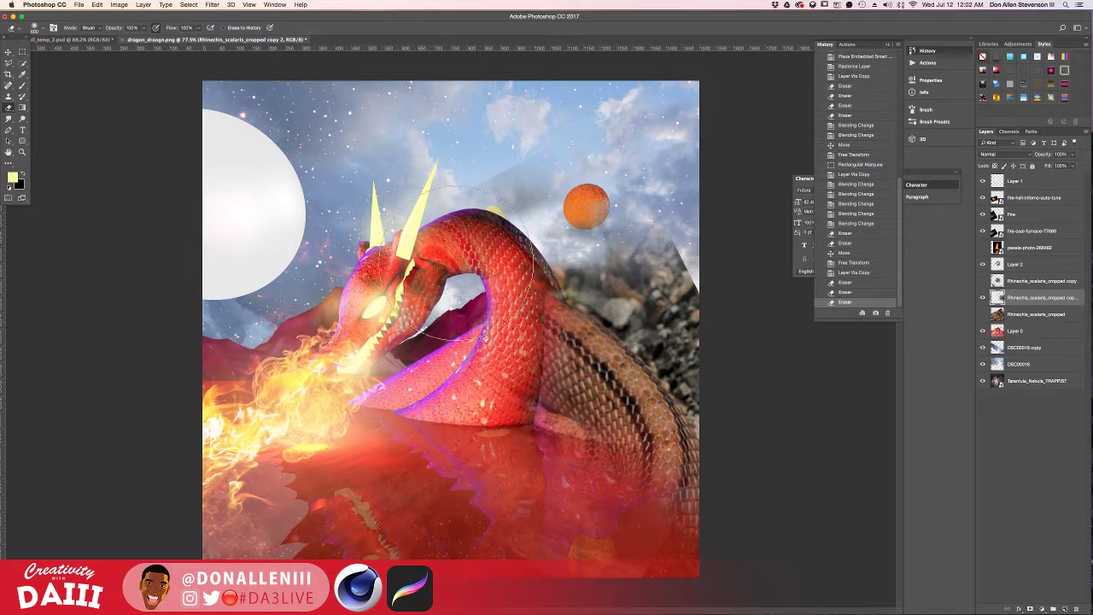
{"action": "mouse_move", "coordinate": [733, 543]}
{"action": "left_mouse_down"}
{"action": "mouse_move", "coordinate": [561, 553]}
{"action": "mouse_move", "coordinate": [590, 556]}
{"action": "mouse_move", "coordinate": [554, 538]}
{"action": "mouse_move", "coordinate": [577, 538]}
{"action": "mouse_move", "coordinate": [540, 536]}
{"action": "mouse_move", "coordinate": [658, 478]}
{"action": "left_mouse_up"}
- Set the new snake copy's blending mode to Lighten and shift it to align its scales with the dragon's rear body
{"action": "key", "text": "v"}
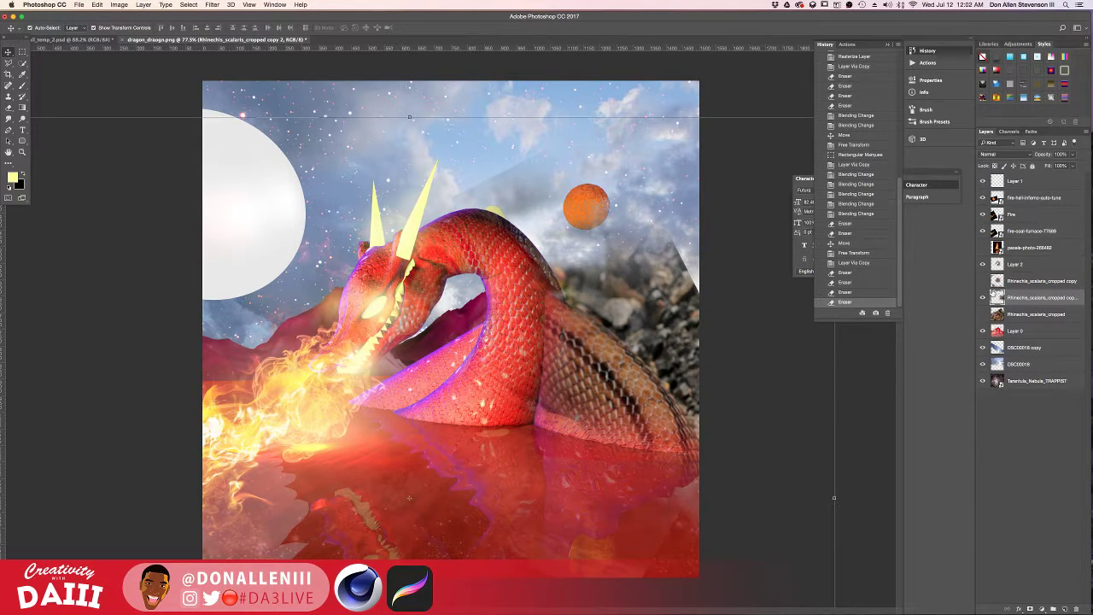
{"action": "left_click", "coordinate": [999, 154]}
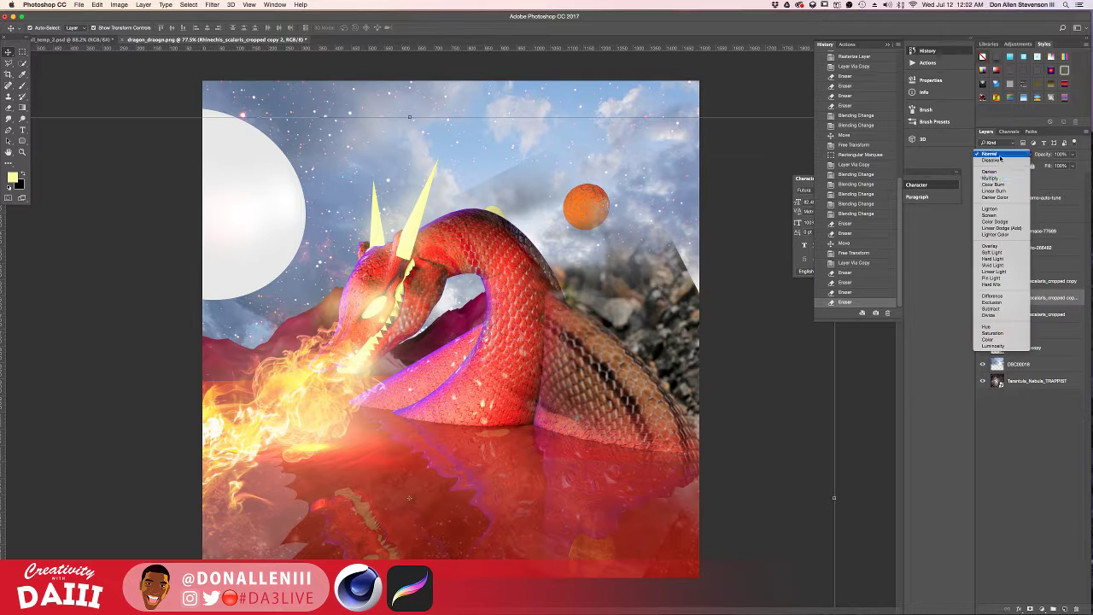
{"action": "left_click", "coordinate": [1001, 212]}
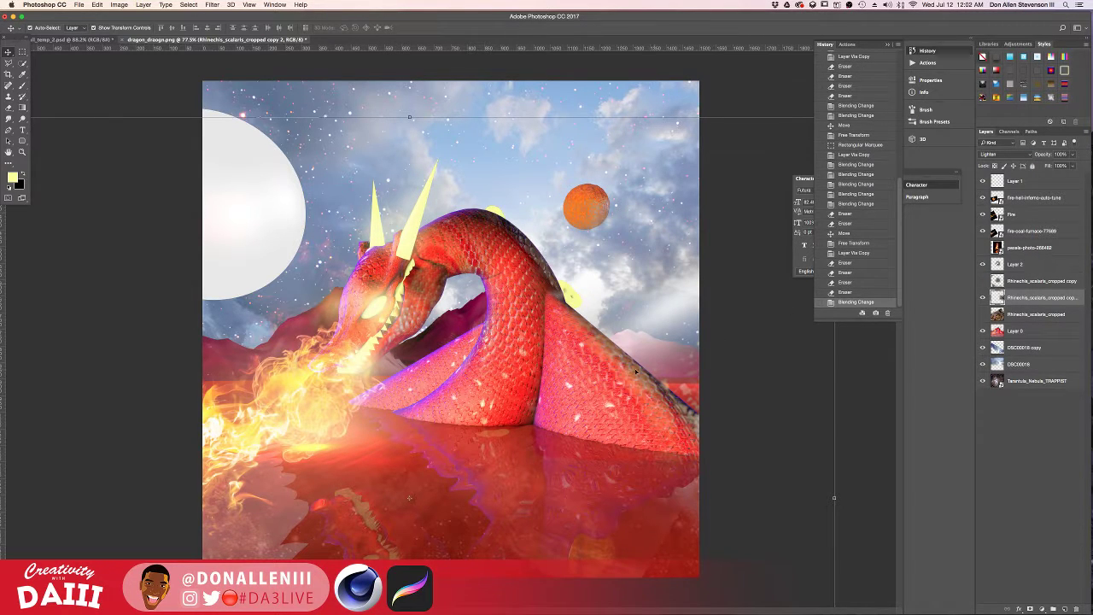
{"action": "left_click_drag", "start_coordinate": [635, 370], "coordinate": [608, 367]}
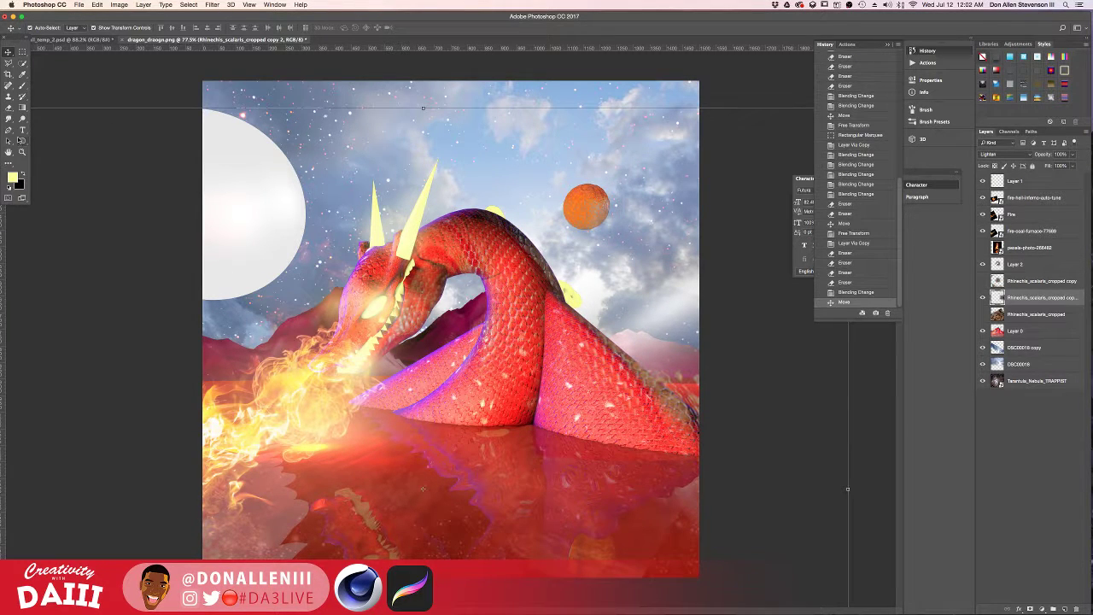
- Erase leftover snake texture from the sky and the water below the rear body on the snake copy
{"action": "key", "text": "e"}
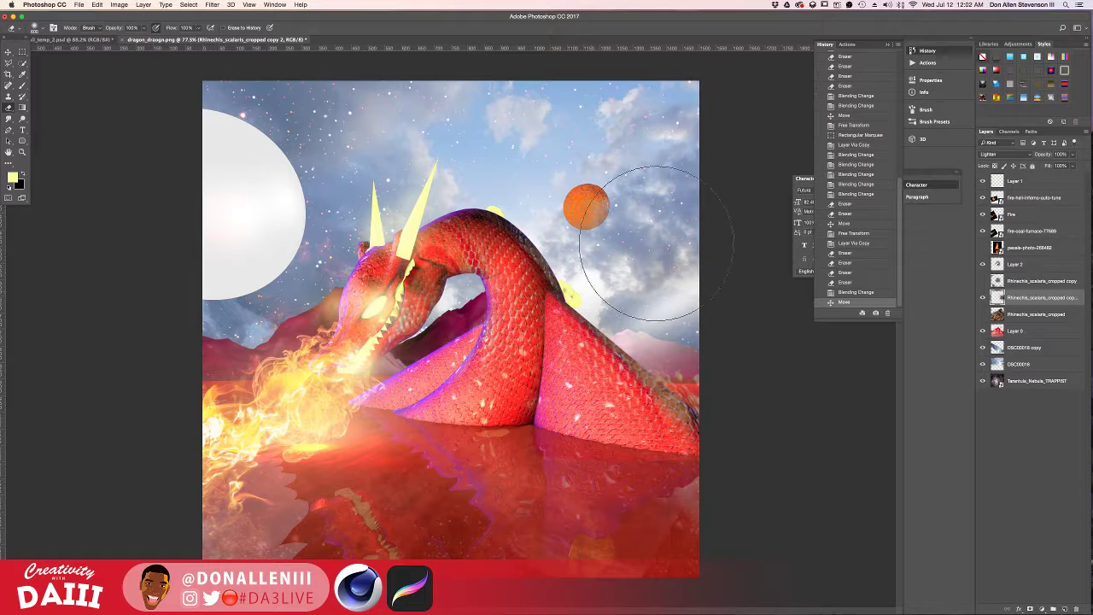
{"action": "left_click_drag", "start_coordinate": [568, 124], "coordinate": [434, 121]}
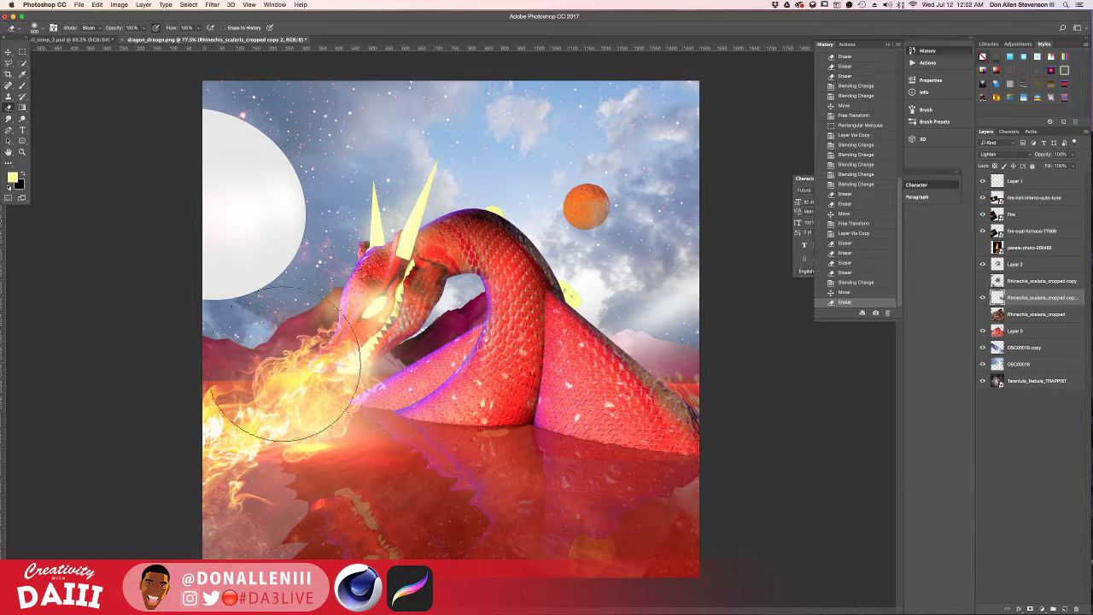
{"action": "left_click", "coordinate": [671, 530]}
{"action": "key", "text": "v"}
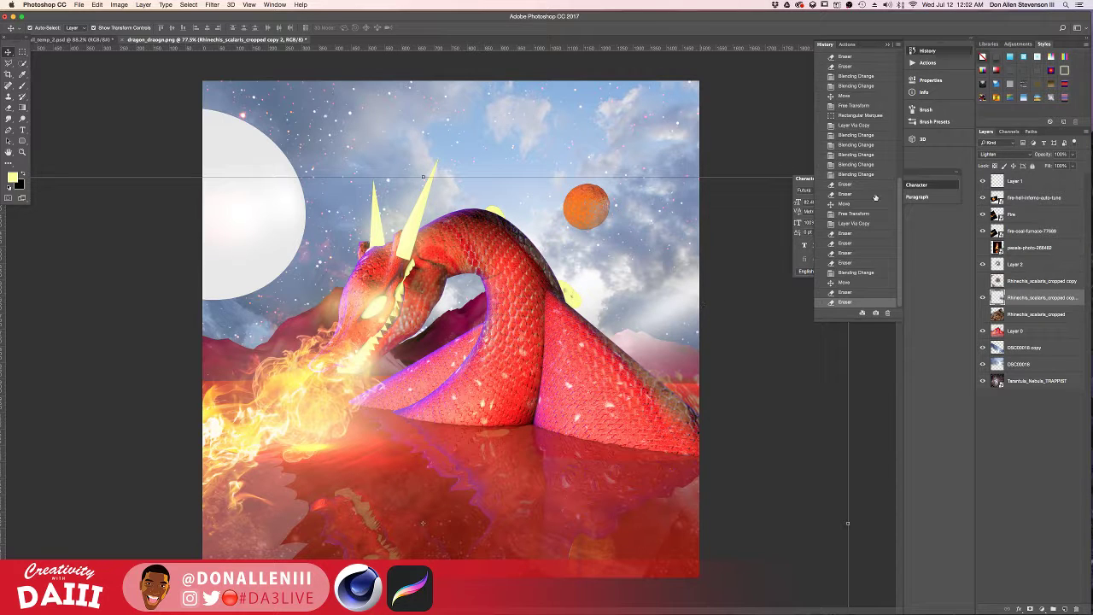
- Try Darken blending on the snake copy, undo it and deselect the layer
{"action": "left_click", "coordinate": [998, 153]}
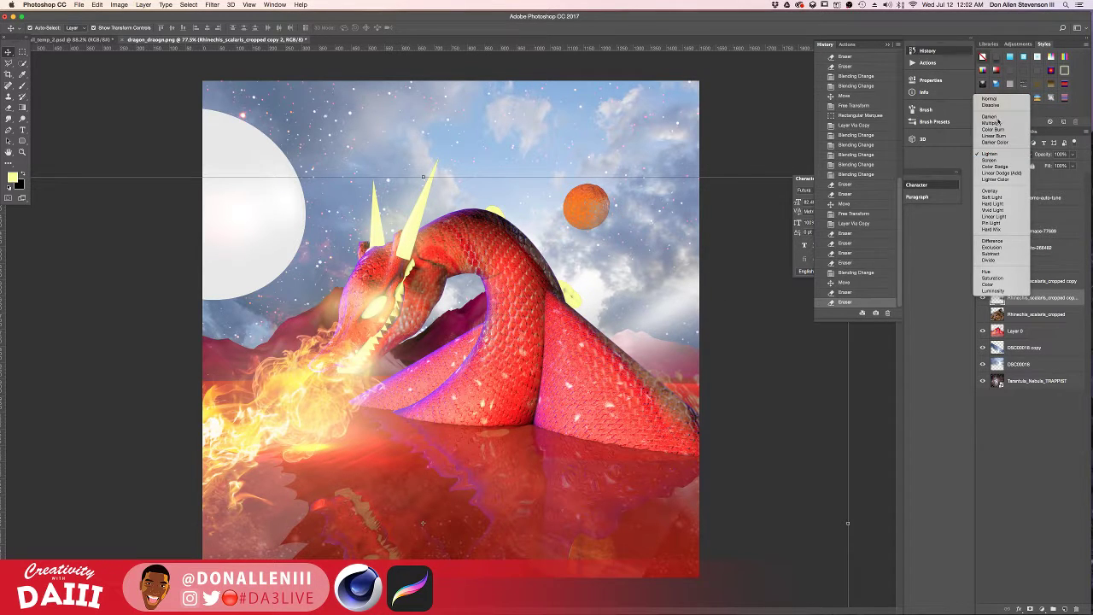
{"action": "left_click", "coordinate": [997, 117]}
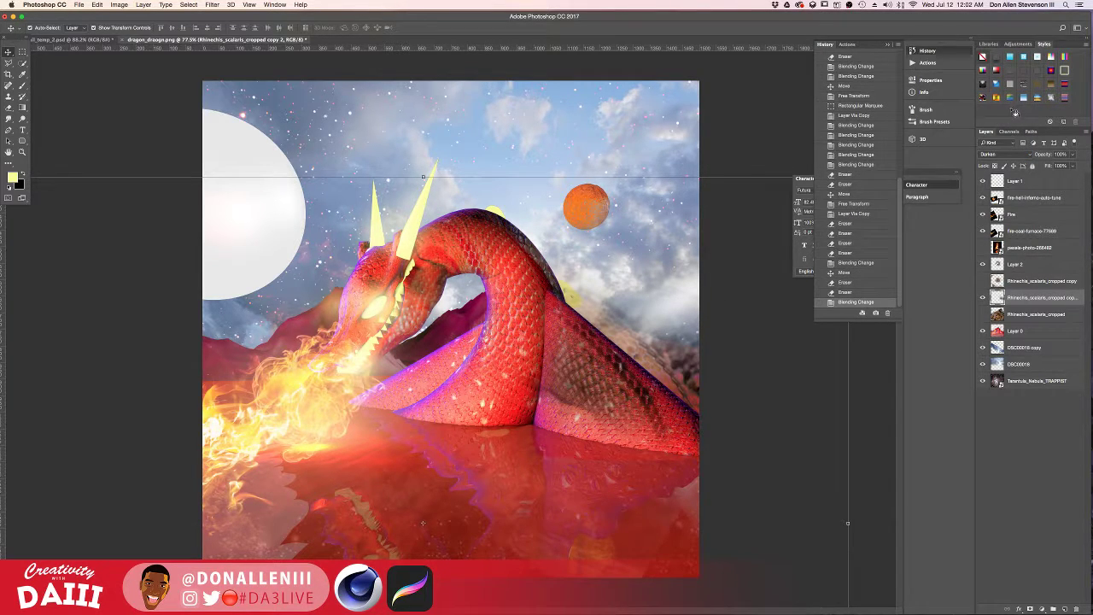
{"action": "key", "text": "super+z"}
{"action": "left_click", "coordinate": [727, 97]}
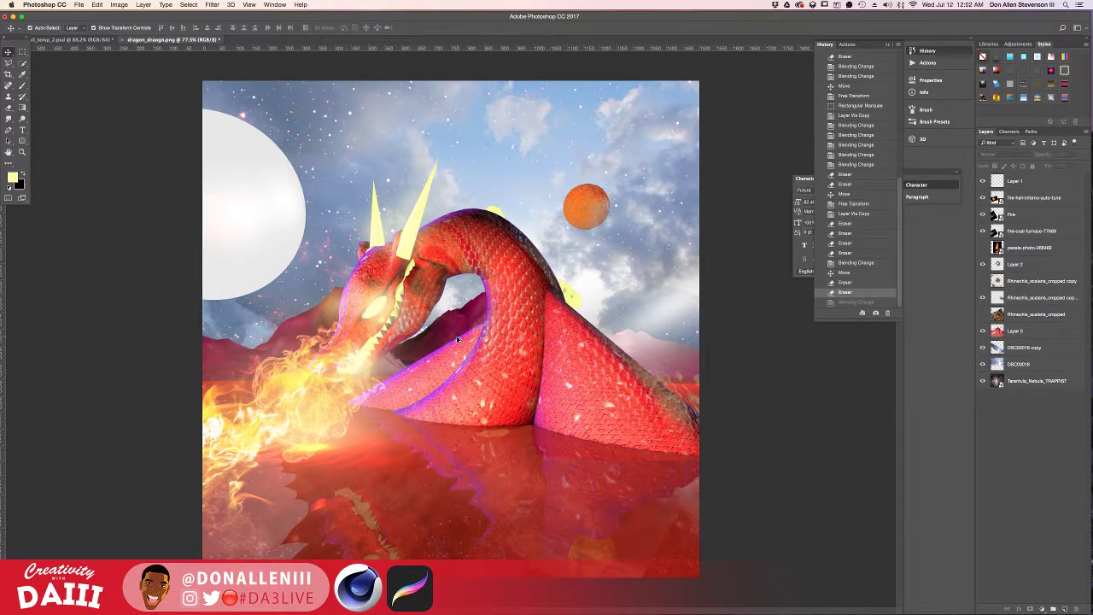
- Duplicate all layers from Layer 1 down to Tarantula_Nebula_TRAPPIST
{"action": "scroll", "coordinate": [457, 339], "scroll_direction": "up", "scroll_amount": 3}
{"action": "scroll", "coordinate": [457, 339], "scroll_direction": "down", "scroll_amount": 2}
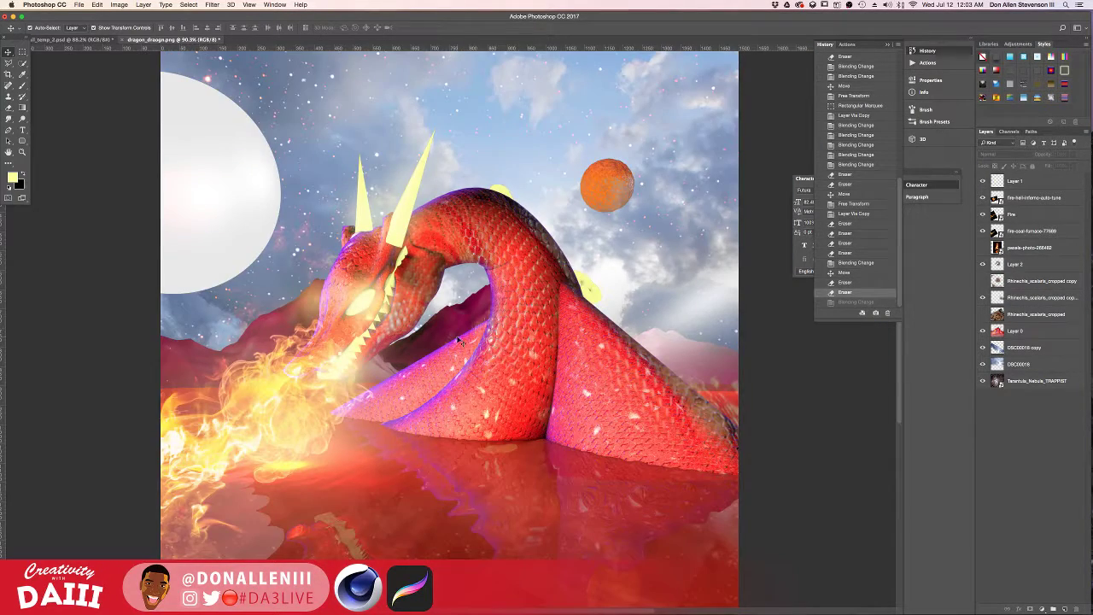
{"action": "left_click", "coordinate": [1022, 182]}
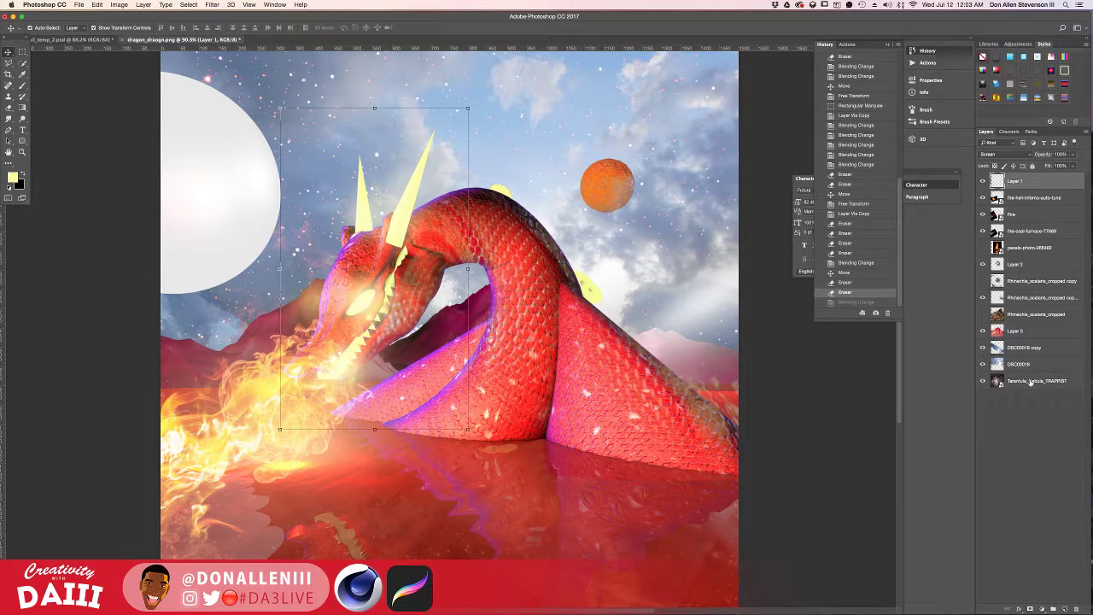
{"action": "left_click", "coordinate": [1030, 383], "text": "shift"}
{"action": "key", "text": "super+j"}
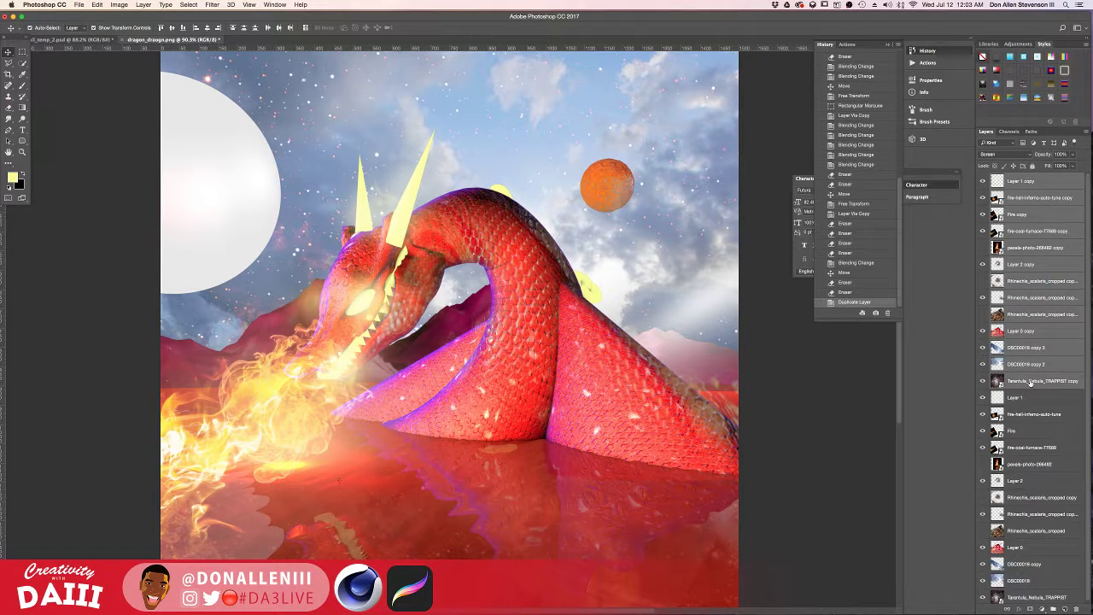
- Merge the duplicated layers into a single layer on top and hide the original layers below it, except Fire
{"action": "right_click", "coordinate": [1030, 383]}
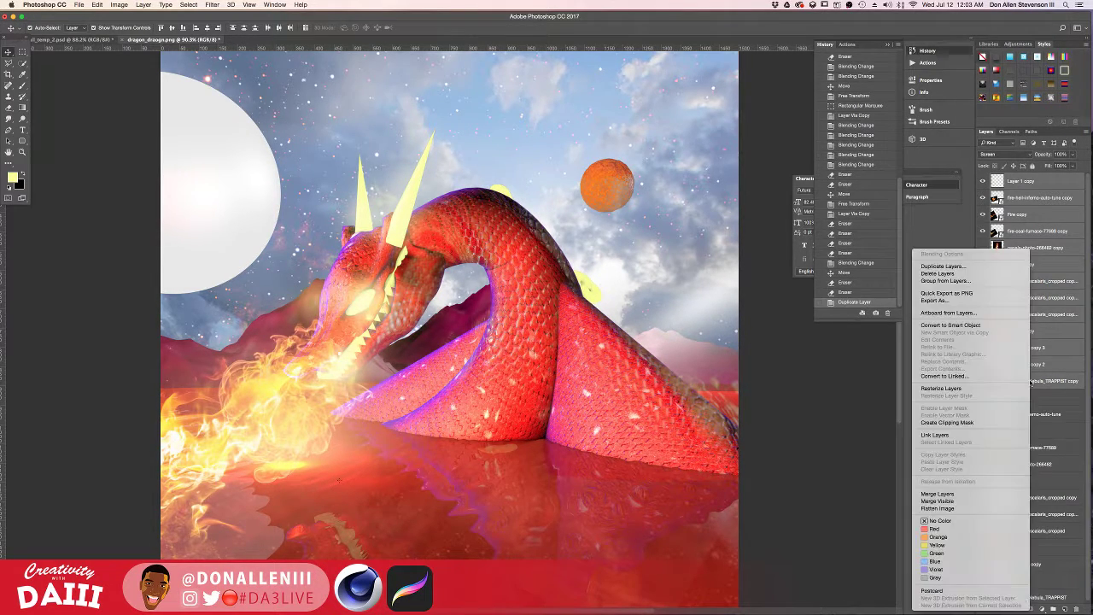
{"action": "left_click", "coordinate": [974, 493]}
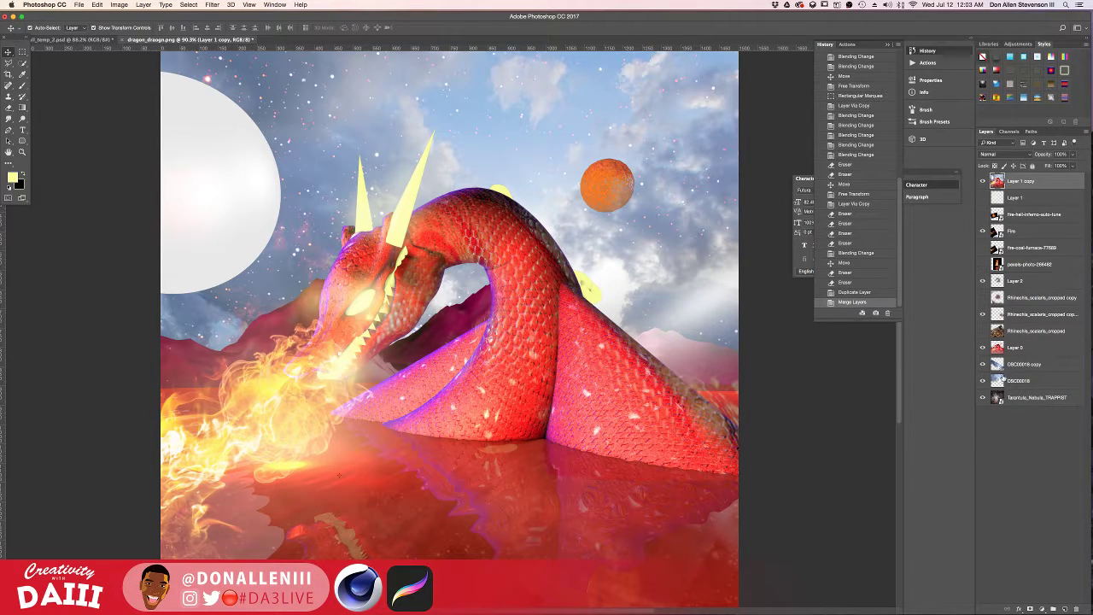
{"action": "key", "text": "super+z"}
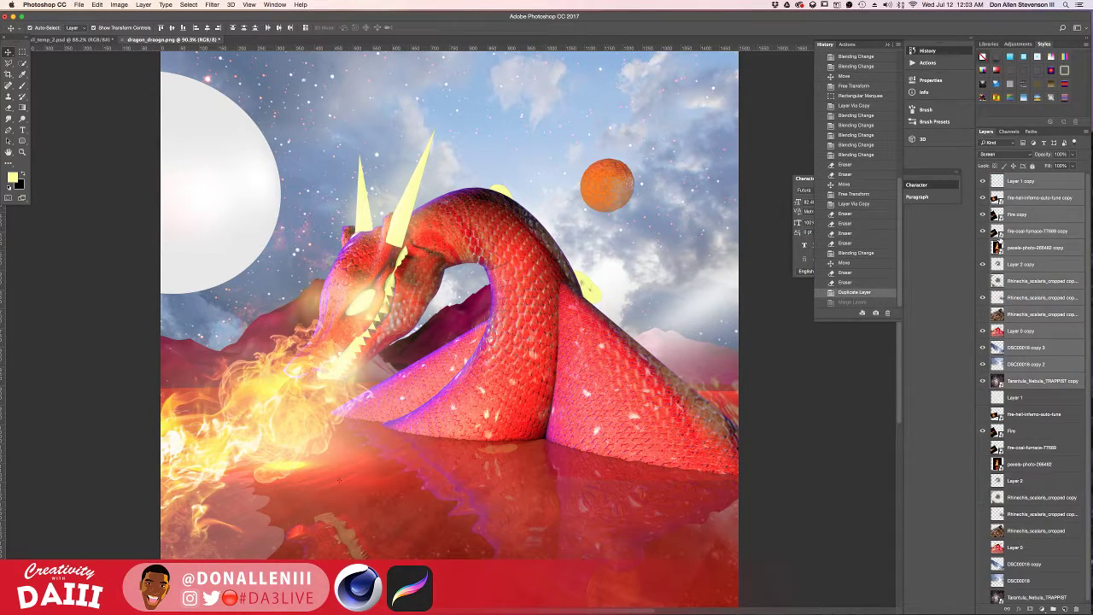
{"action": "right_click", "coordinate": [1044, 214]}
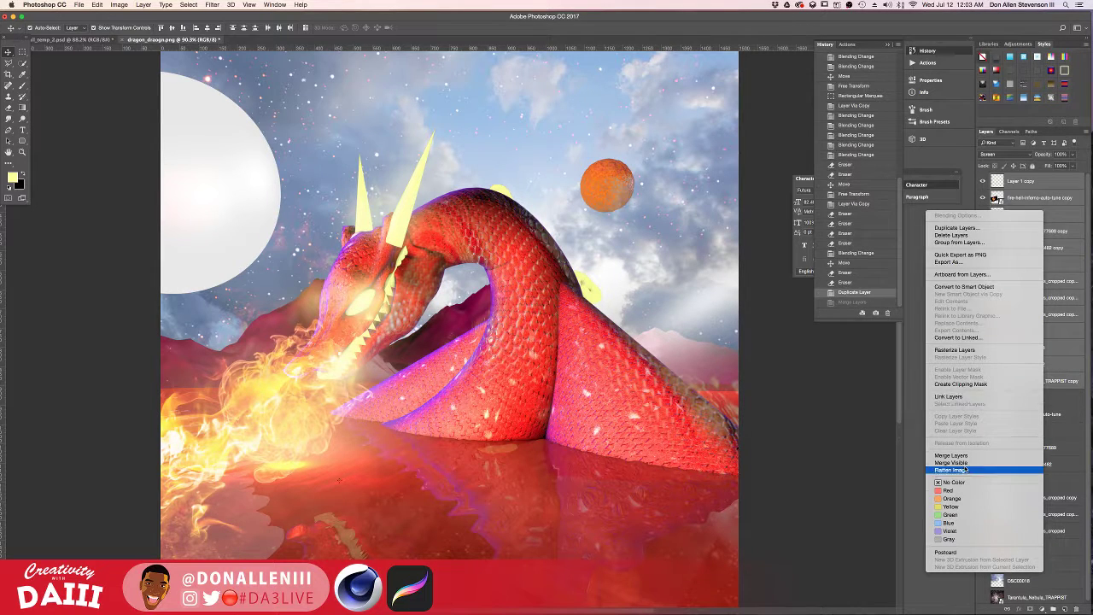
{"action": "left_click", "coordinate": [990, 457]}
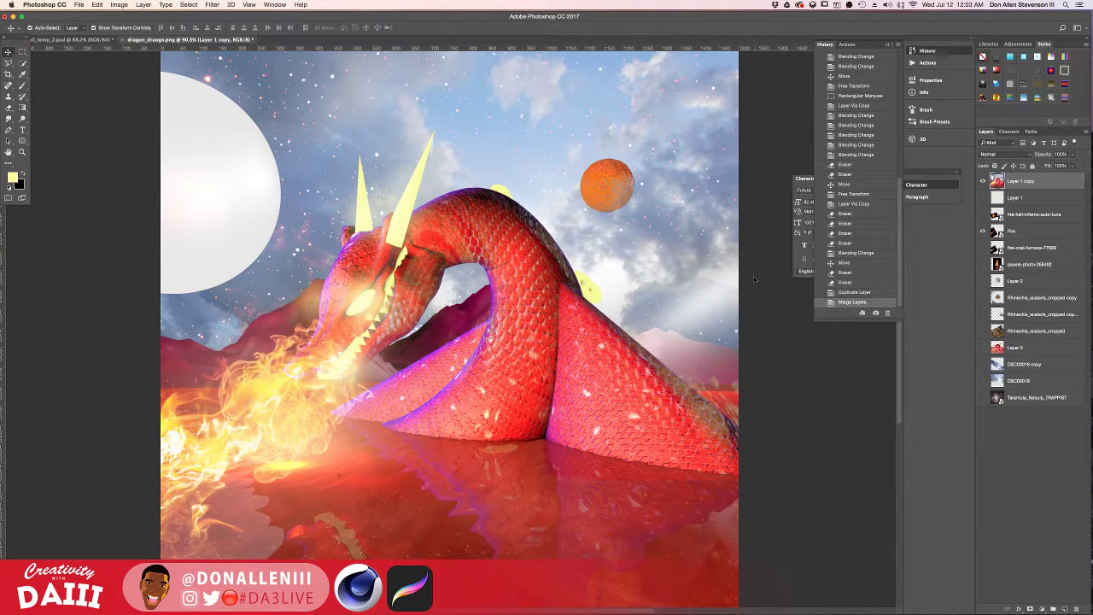
- Crop the document to its square canvas bounds, deleting the pixels that extend outside
{"action": "scroll", "coordinate": [595, 378], "scroll_direction": "down", "scroll_amount": 5}
{"action": "scroll", "coordinate": [596, 377], "scroll_direction": "up", "scroll_amount": 3}
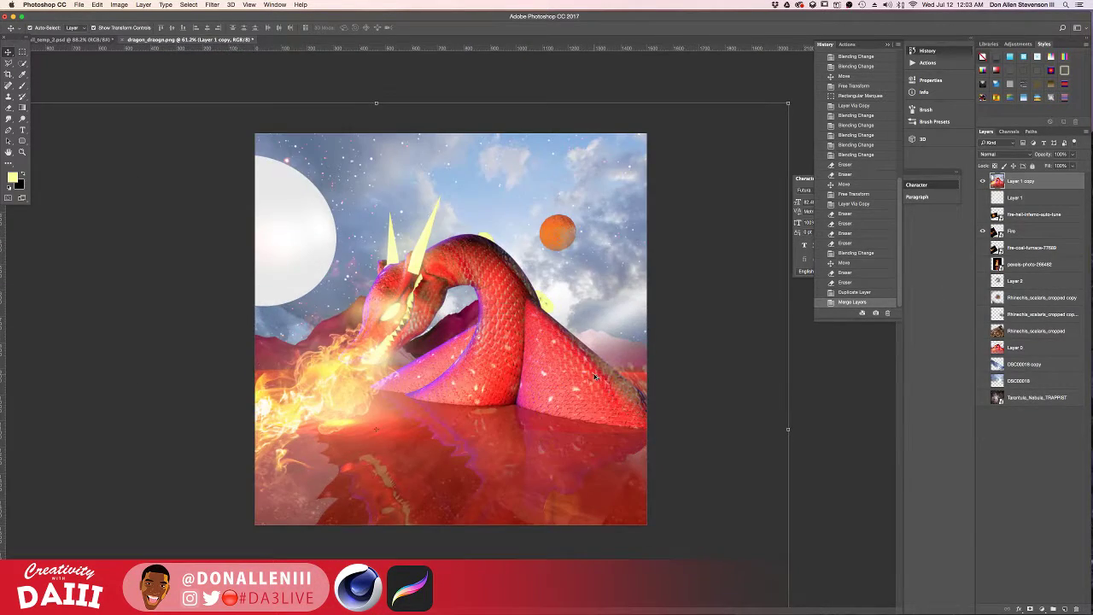
{"action": "left_click", "coordinate": [8, 74]}
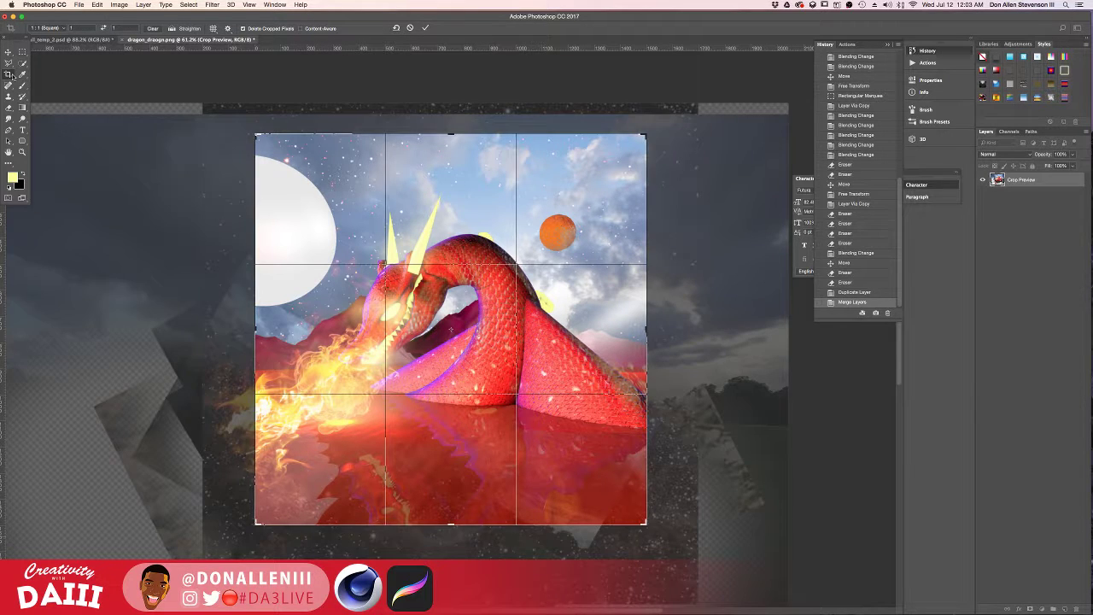
{"action": "key", "text": "Return"}
{"action": "key", "text": "Return"}
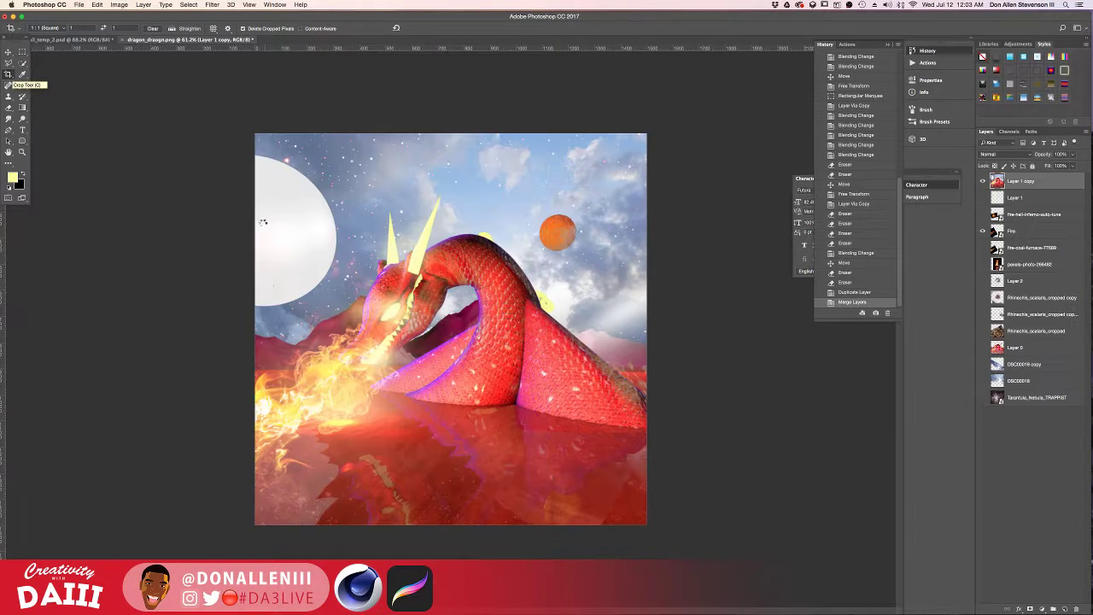
- Lighten the highlights on the dragon's forehead with a Dodge tool stroke on the merged layer
{"action": "scroll", "coordinate": [373, 367], "scroll_direction": "up", "scroll_amount": 3}
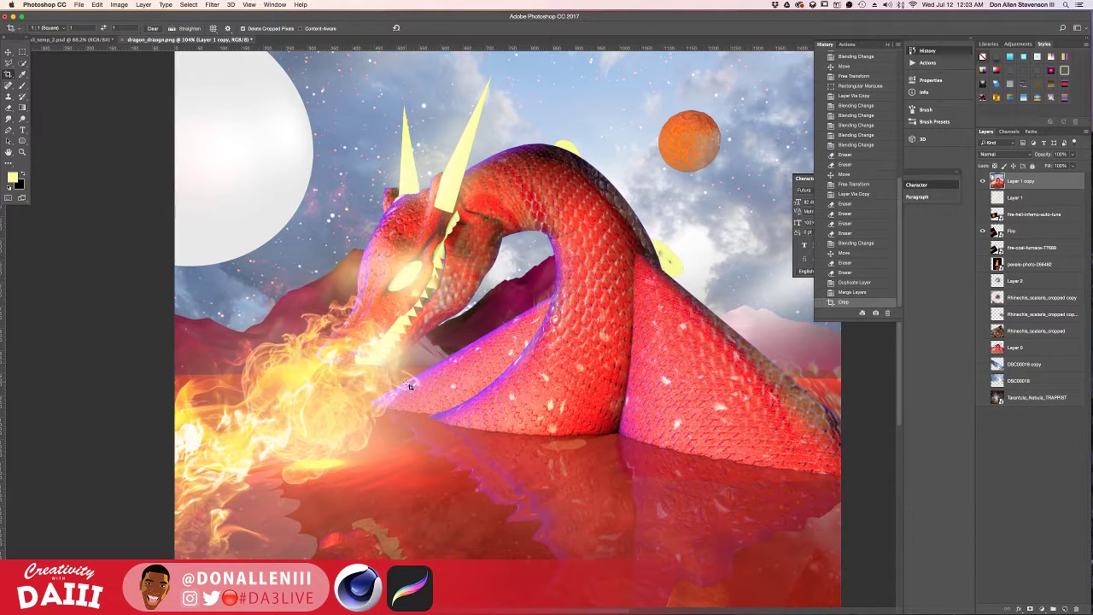
{"action": "scroll", "coordinate": [409, 386], "scroll_direction": "down", "scroll_amount": 3}
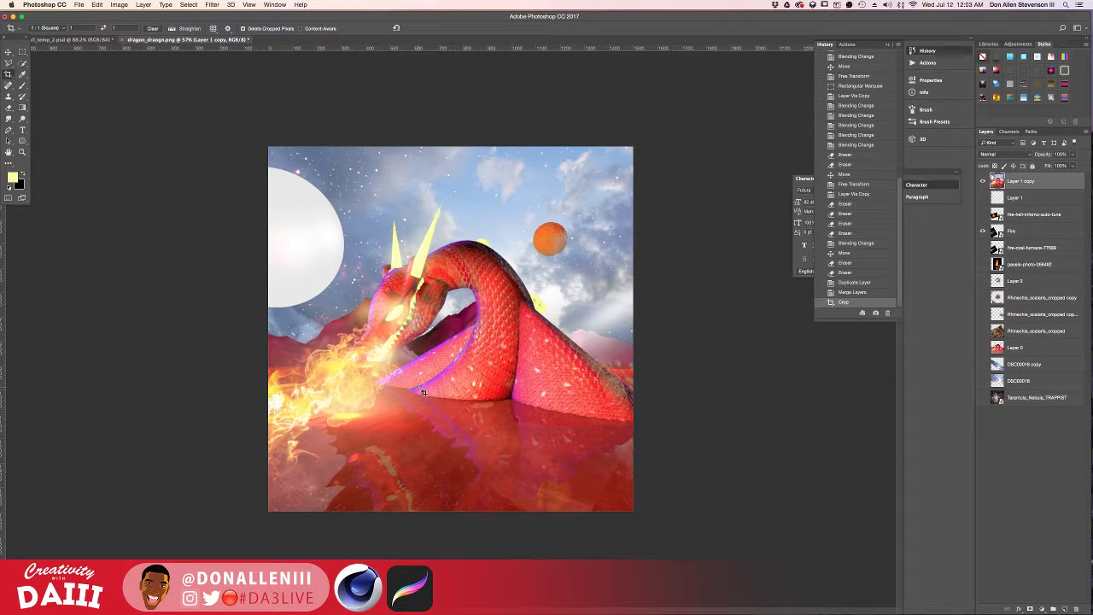
{"action": "scroll", "coordinate": [422, 392], "scroll_direction": "up", "scroll_amount": 2}
{"action": "scroll", "coordinate": [436, 381], "scroll_direction": "down", "scroll_amount": 2}
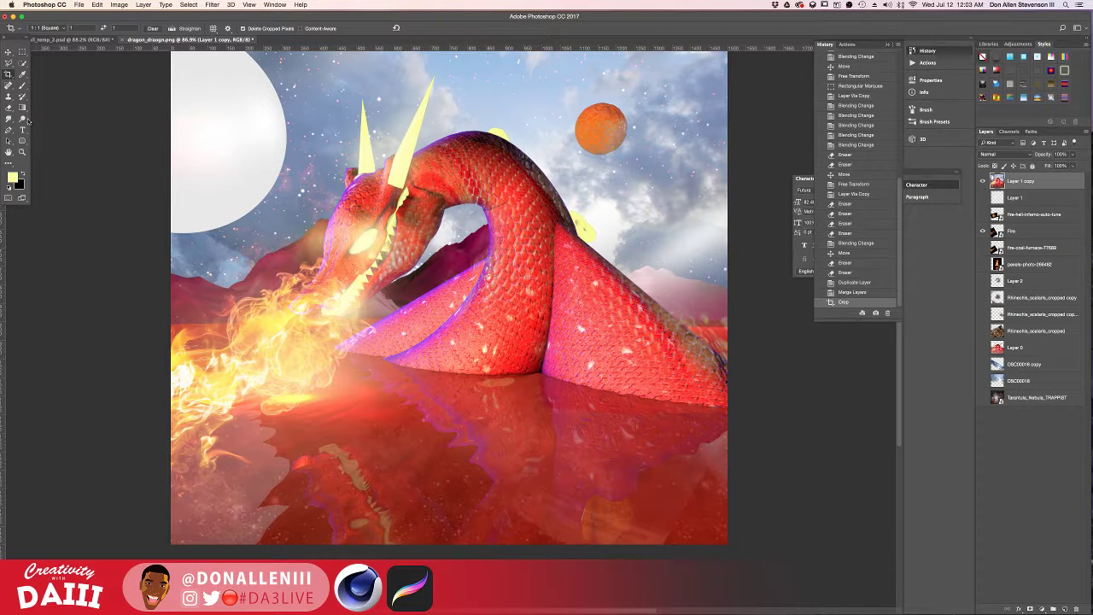
{"action": "left_click", "coordinate": [26, 120]}
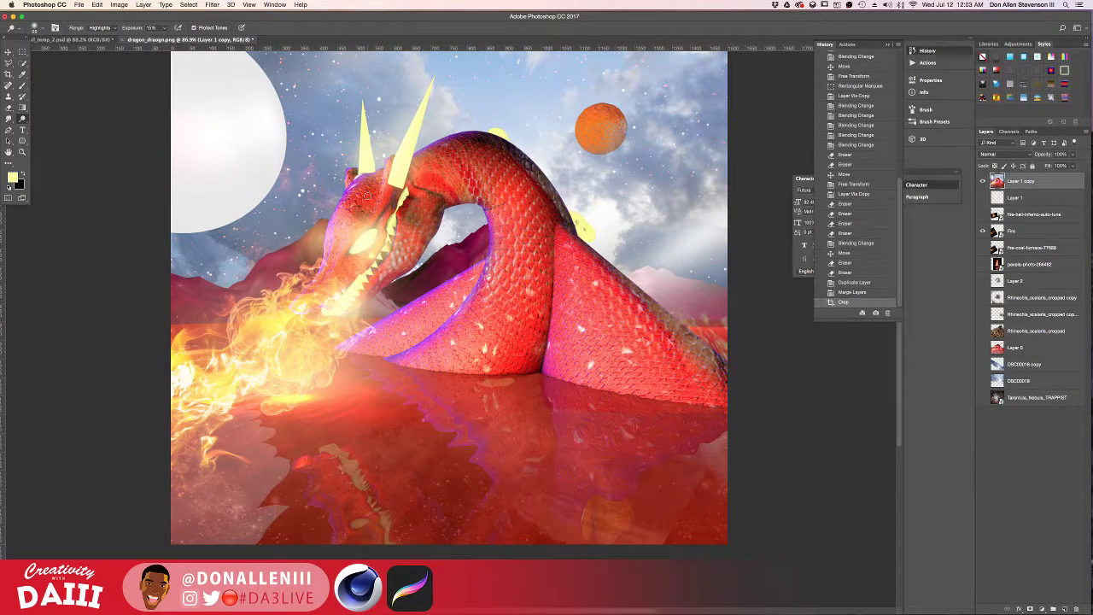
{"action": "mouse_move", "coordinate": [358, 211]}
{"action": "left_mouse_down"}
{"action": "mouse_move", "coordinate": [334, 258]}
{"action": "mouse_move", "coordinate": [348, 226]}
{"action": "left_mouse_up"}
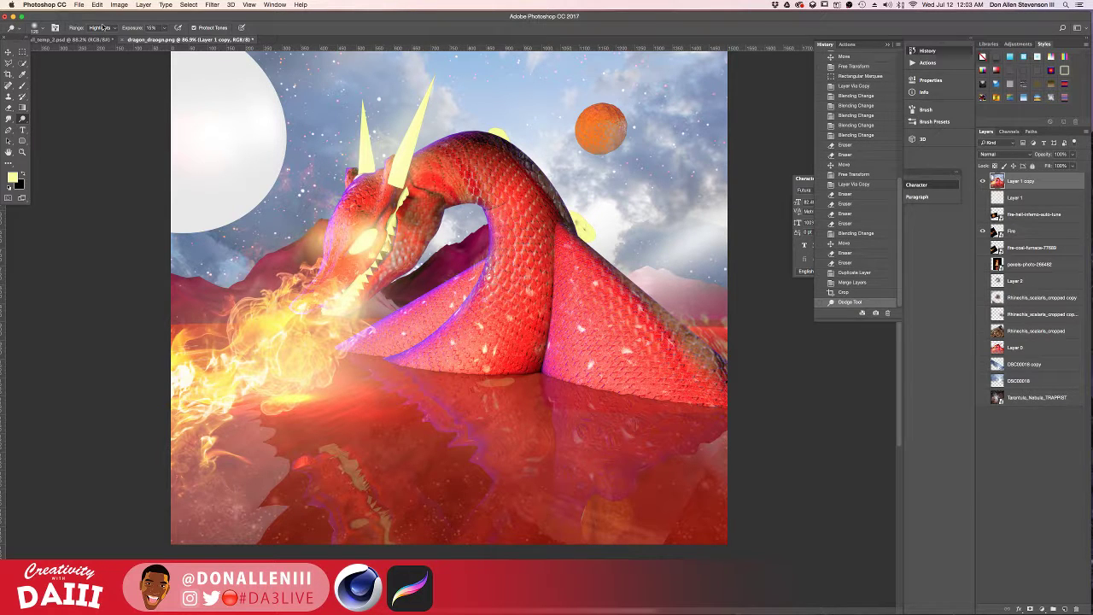
- Set the dodge exposure to 37% and lighten the highlights on the front coil, rear body and snout
{"action": "left_click", "coordinate": [165, 28]}
{"action": "left_click_drag", "start_coordinate": [449, 335], "coordinate": [476, 297]}
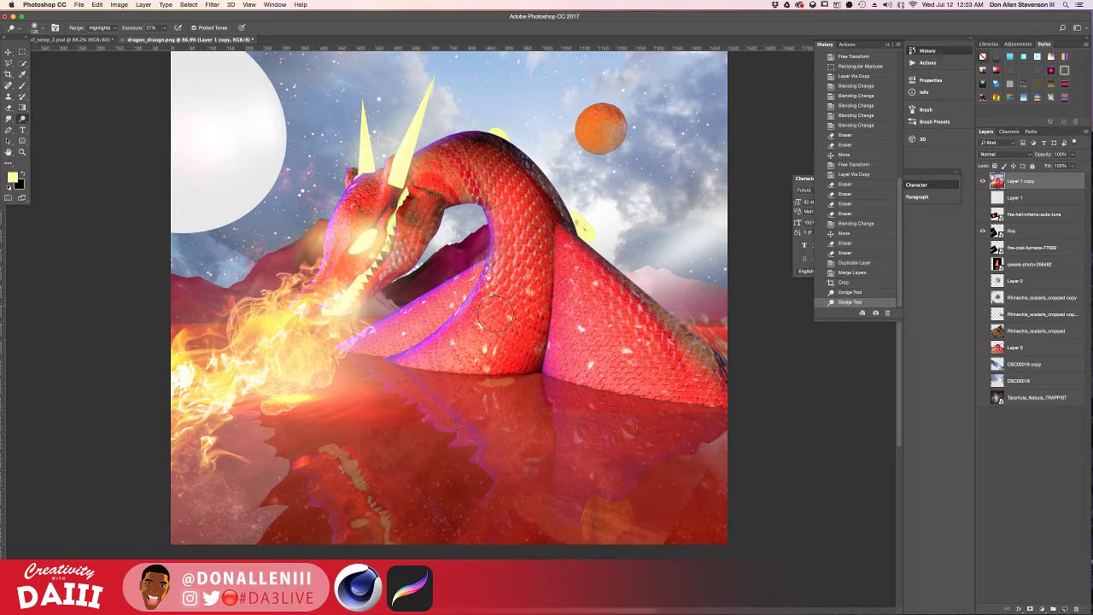
{"action": "mouse_move", "coordinate": [551, 350]}
{"action": "left_mouse_down"}
{"action": "mouse_move", "coordinate": [562, 302]}
{"action": "mouse_move", "coordinate": [593, 352]}
{"action": "left_mouse_up"}
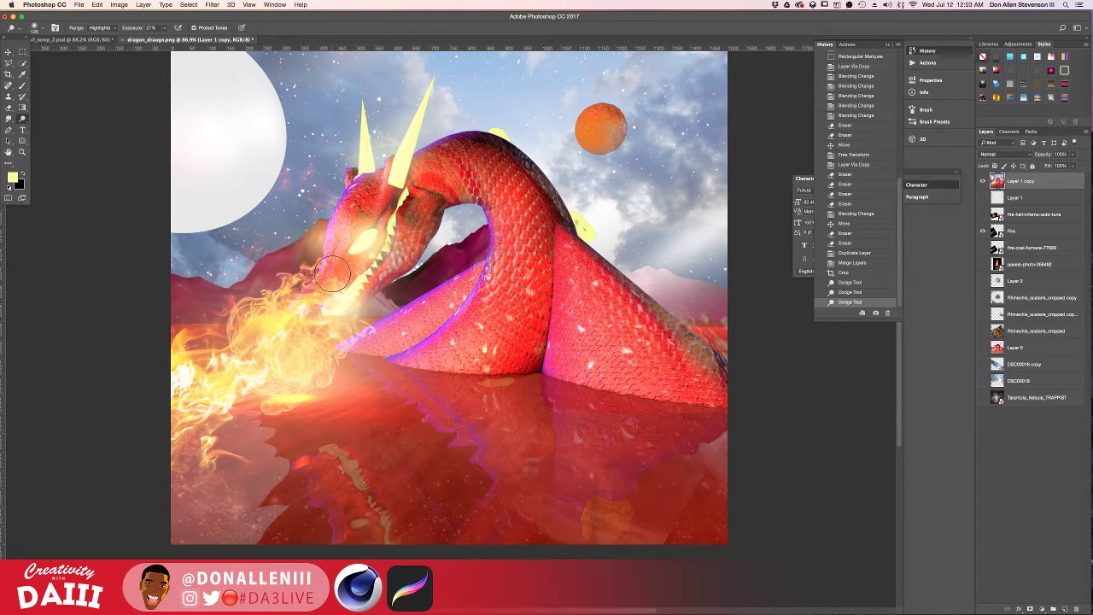
{"action": "mouse_move", "coordinate": [337, 272]}
{"action": "left_mouse_down"}
{"action": "mouse_move", "coordinate": [349, 216]}
{"action": "mouse_move", "coordinate": [364, 201]}
{"action": "mouse_move", "coordinate": [398, 241]}
{"action": "left_mouse_up"}
- Dodge the highlights near the mouth, on the water reflection below the fire and behind the jaw, resizing the brush as needed
{"action": "key", "text": "]"}
{"action": "mouse_move", "coordinate": [360, 343]}
{"action": "left_mouse_down"}
{"action": "mouse_move", "coordinate": [398, 335]}
{"action": "mouse_move", "coordinate": [359, 350]}
{"action": "left_mouse_up"}
{"action": "key", "text": "]"}
{"action": "mouse_move", "coordinate": [297, 406]}
{"action": "left_mouse_down"}
{"action": "mouse_move", "coordinate": [348, 411]}
{"action": "mouse_move", "coordinate": [298, 416]}
{"action": "mouse_move", "coordinate": [332, 400]}
{"action": "mouse_move", "coordinate": [316, 401]}
{"action": "mouse_move", "coordinate": [257, 426]}
{"action": "mouse_move", "coordinate": [336, 428]}
{"action": "mouse_move", "coordinate": [275, 436]}
{"action": "mouse_move", "coordinate": [318, 419]}
{"action": "mouse_move", "coordinate": [365, 439]}
{"action": "mouse_move", "coordinate": [350, 438]}
{"action": "mouse_move", "coordinate": [380, 437]}
{"action": "mouse_move", "coordinate": [373, 475]}
{"action": "left_mouse_up"}
{"action": "key", "text": "]"}
{"action": "key", "text": "]"}
{"action": "key", "text": "]"}
{"action": "key", "text": "]"}
{"action": "key", "text": "]"}
{"action": "key", "text": "["}
{"action": "key", "text": "["}
{"action": "key", "text": "["}
{"action": "key", "text": "["}
{"action": "mouse_move", "coordinate": [415, 213]}
{"action": "left_mouse_down"}
{"action": "mouse_move", "coordinate": [454, 178]}
{"action": "mouse_move", "coordinate": [432, 209]}
{"action": "left_mouse_up"}
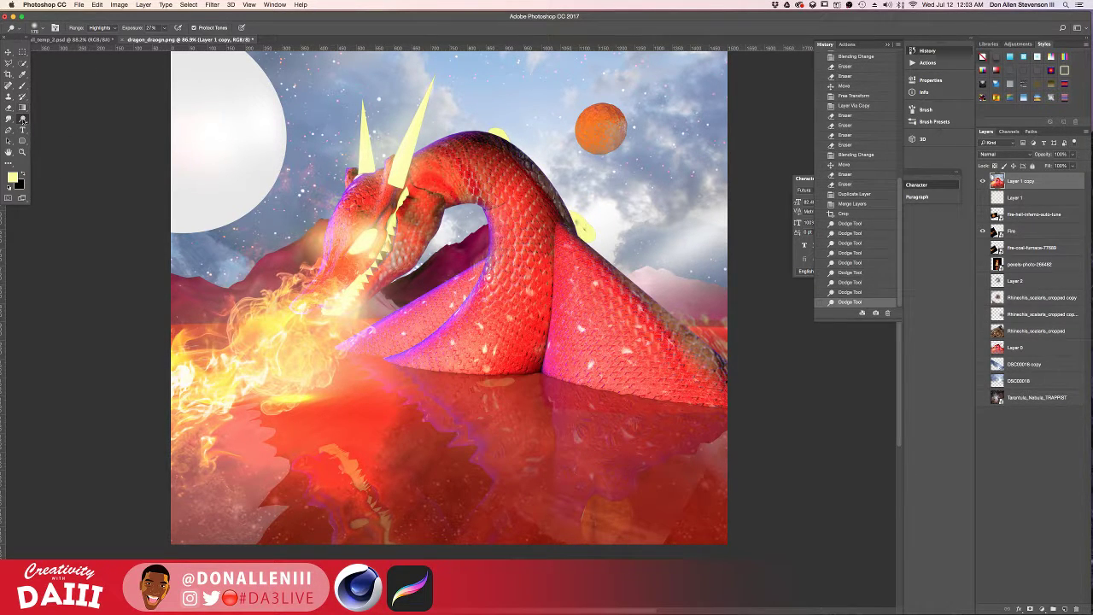
- Burn the shadows on the dragon's head, throat and the fold where the front coil meets the rear body
{"action": "left_click", "coordinate": [23, 119]}
{"action": "left_click", "coordinate": [53, 128]}
{"action": "mouse_move", "coordinate": [390, 229]}
{"action": "left_mouse_down"}
{"action": "mouse_move", "coordinate": [375, 263]}
{"action": "mouse_move", "coordinate": [397, 228]}
{"action": "left_mouse_up"}
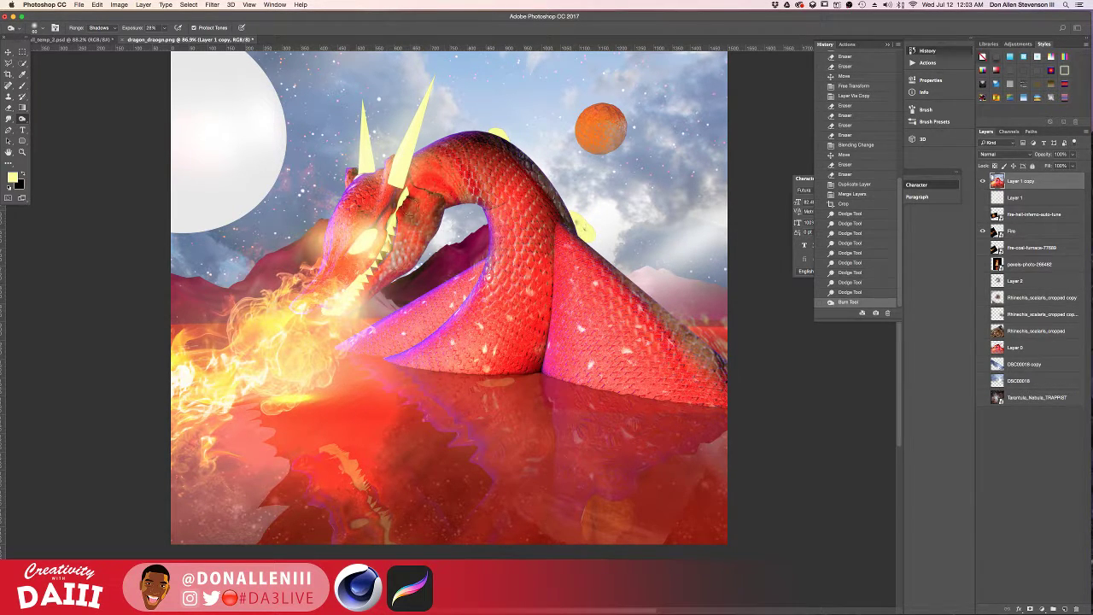
{"action": "mouse_move", "coordinate": [416, 188]}
{"action": "left_mouse_down"}
{"action": "mouse_move", "coordinate": [462, 198]}
{"action": "mouse_move", "coordinate": [480, 266]}
{"action": "mouse_move", "coordinate": [465, 315]}
{"action": "left_mouse_up"}
{"action": "key", "text": "bracketright"}
{"action": "key", "text": "bracketright"}
{"action": "key", "text": "bracketright"}
{"action": "left_click_drag", "start_coordinate": [544, 265], "coordinate": [559, 407]}
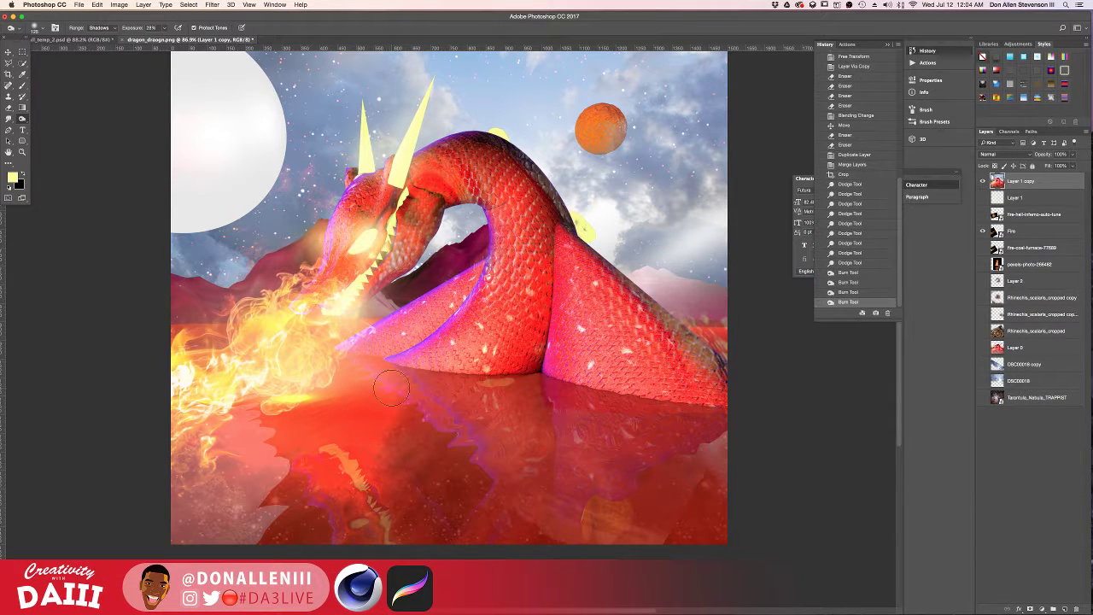
- Burn the shadows above the eye and along the jaw and neck creases, using a smaller brush for the fine areas
{"action": "left_click_drag", "start_coordinate": [378, 231], "coordinate": [378, 207]}
{"action": "scroll", "coordinate": [375, 213], "scroll_direction": "up", "scroll_amount": 6}
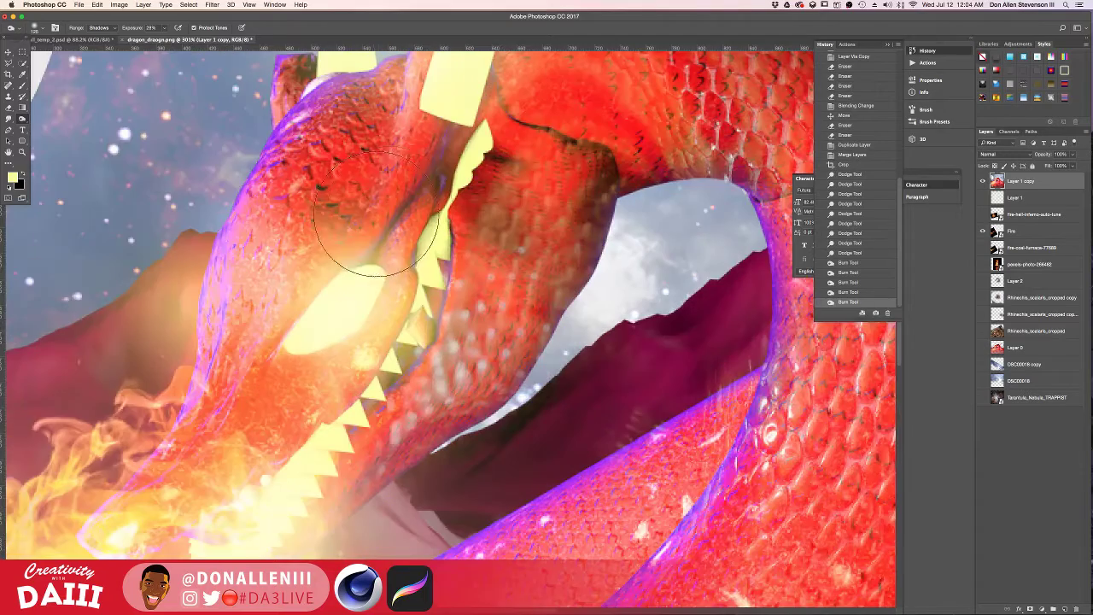
{"action": "key", "text": "bracketleft"}
{"action": "key", "text": "bracketleft"}
{"action": "key", "text": "bracketleft"}
{"action": "left_click_drag", "start_coordinate": [427, 188], "coordinate": [461, 162]}
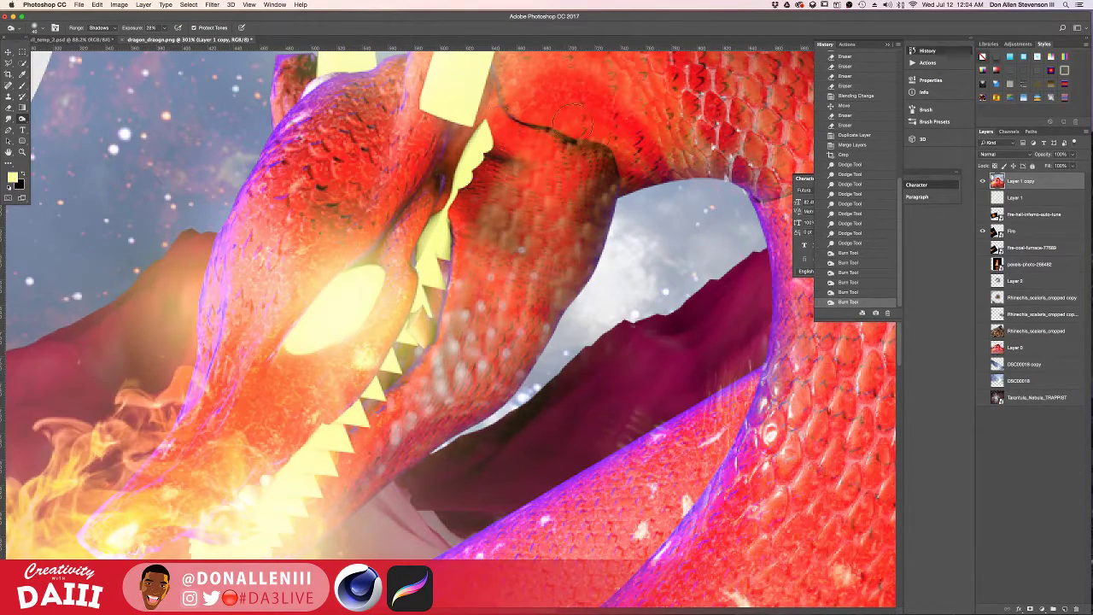
{"action": "left_click_drag", "start_coordinate": [572, 123], "coordinate": [551, 122]}
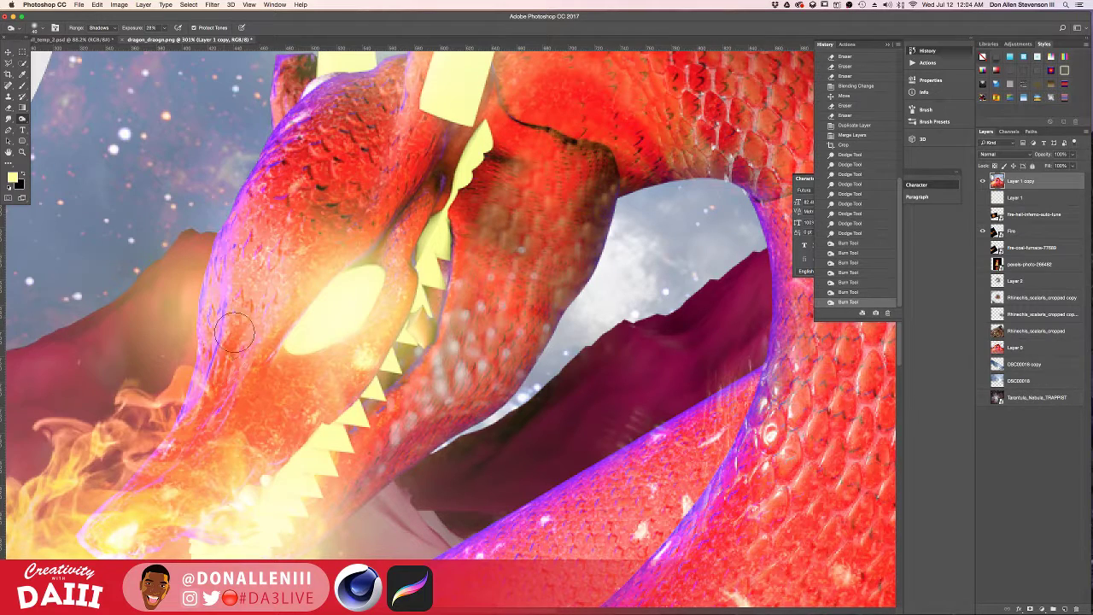
- Darken the shadows along the snout's outer edge, the lower jaw and the mountain beneath it with the Burn tool
{"action": "left_click_drag", "start_coordinate": [236, 332], "coordinate": [239, 380]}
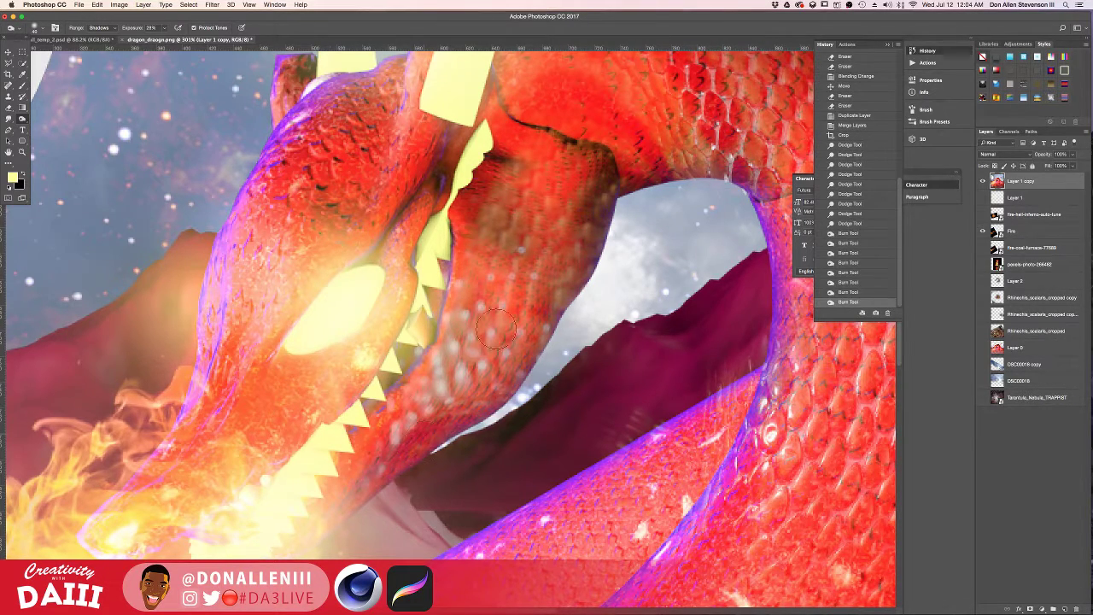
{"action": "left_click_drag", "start_coordinate": [498, 327], "coordinate": [508, 376]}
{"action": "left_click_drag", "start_coordinate": [410, 497], "coordinate": [495, 488]}
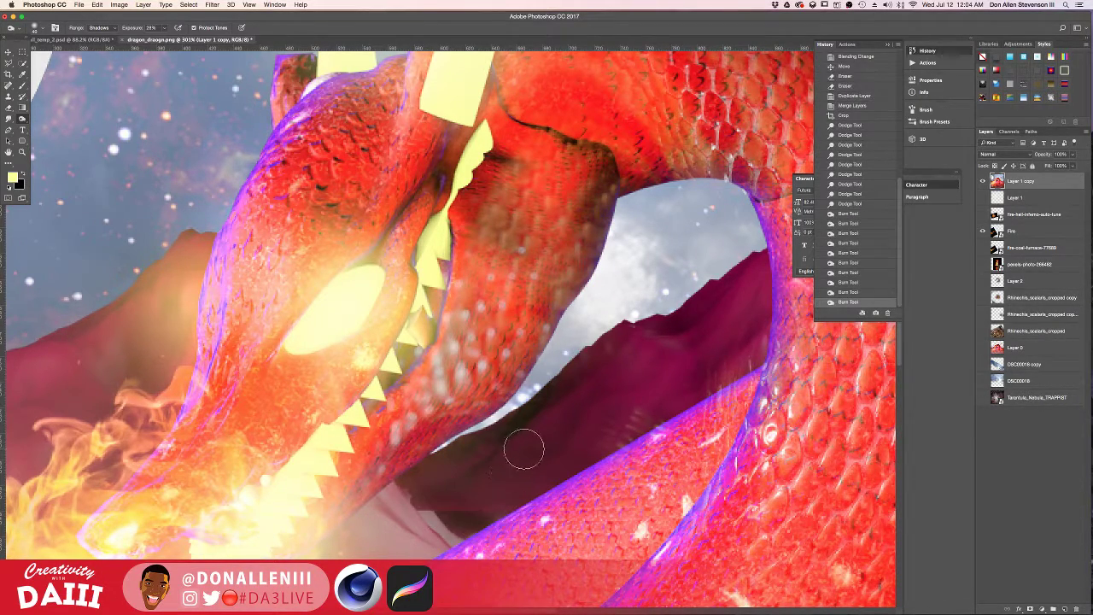
- Place the blue lens flare screenshot from the desktop into the document, scaled down with its centre over the dragon's eye
{"action": "scroll", "coordinate": [524, 450], "scroll_direction": "down", "scroll_amount": 6}
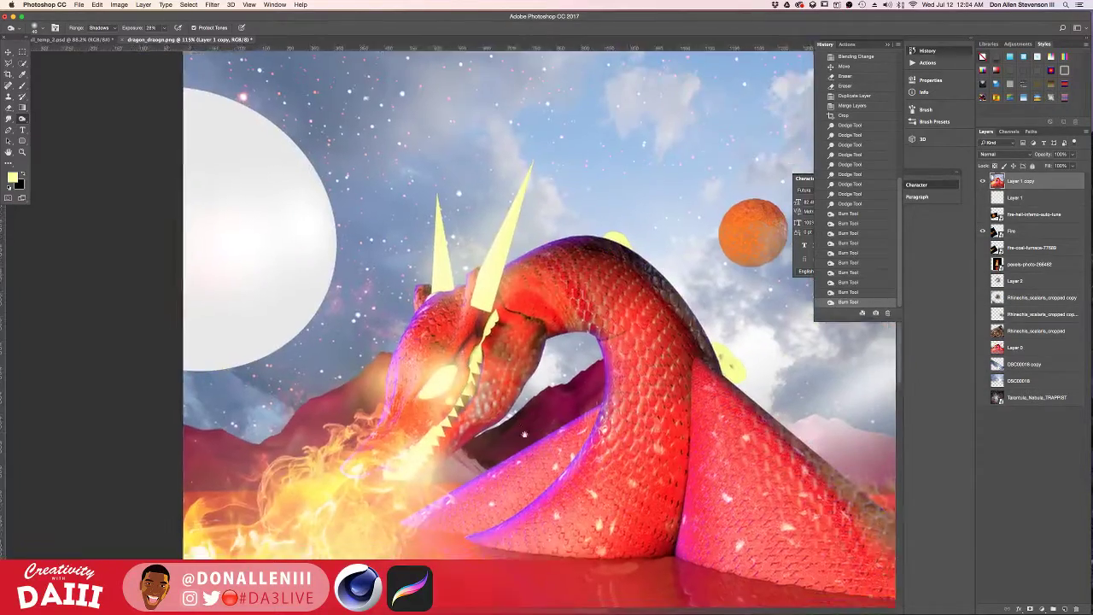
{"action": "left_click_drag", "start_coordinate": [524, 434], "coordinate": [390, 336]}
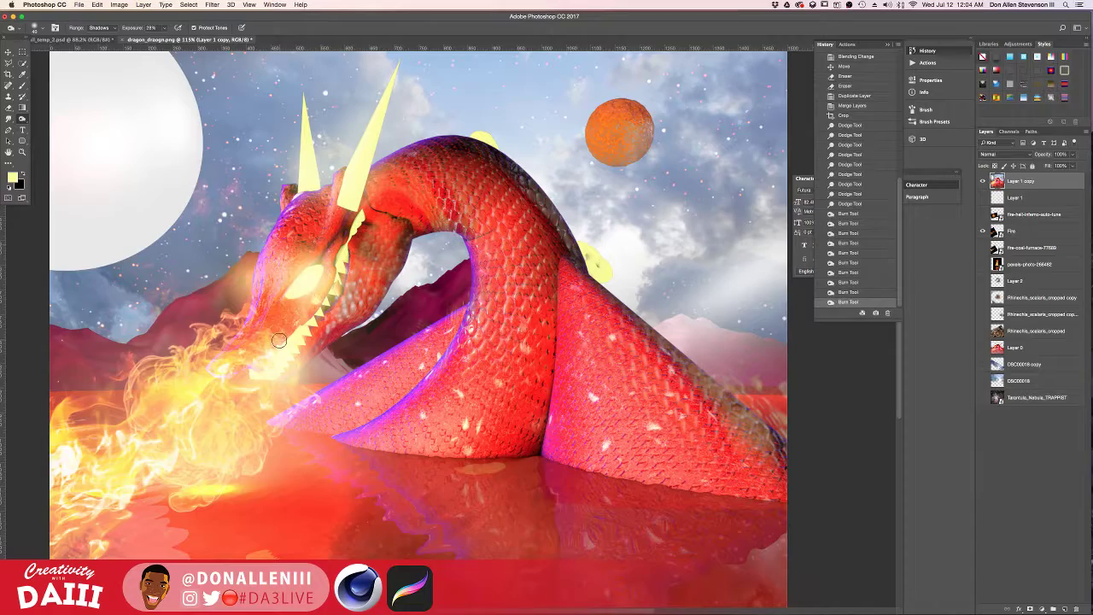
{"action": "mouse_move", "coordinate": [1092, 1]}
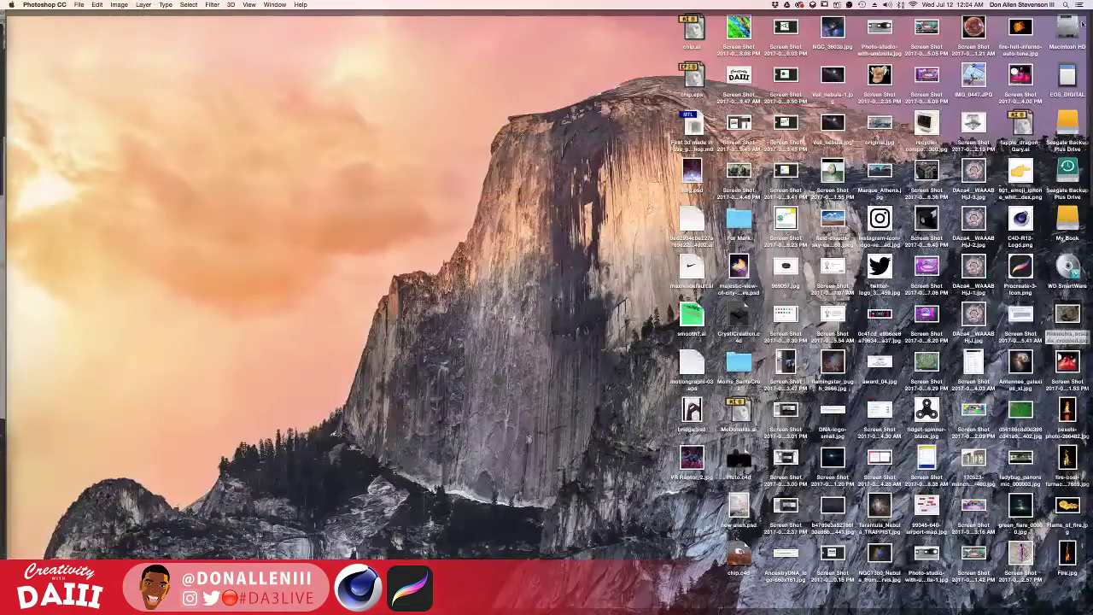
{"action": "left_click_drag", "start_coordinate": [848, 451], "coordinate": [300, 277]}
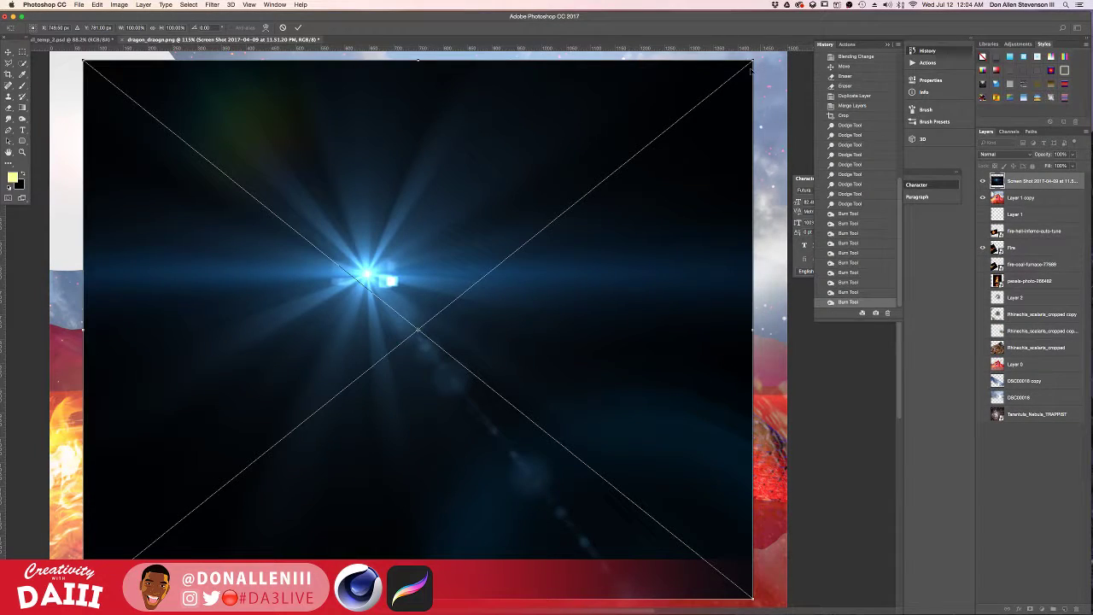
{"action": "left_click_drag", "start_coordinate": [754, 57], "coordinate": [607, 178]}
{"action": "left_click_drag", "start_coordinate": [413, 286], "coordinate": [334, 286]}
{"action": "key", "text": "Return"}
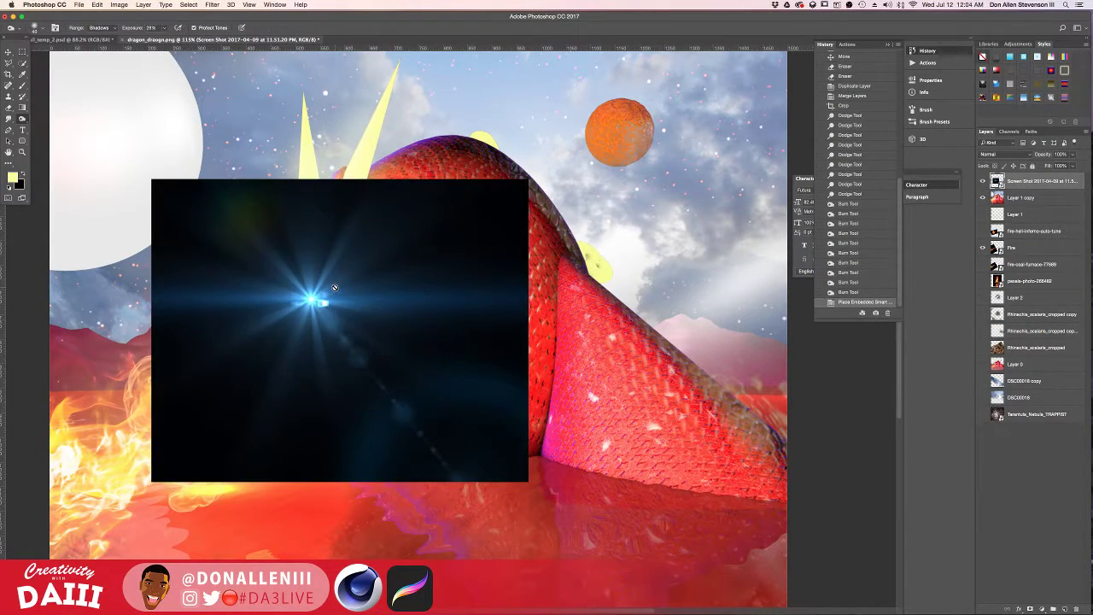
- Try Overlay blending on the lens flare layer and settle on Screen
{"action": "left_click", "coordinate": [995, 154]}
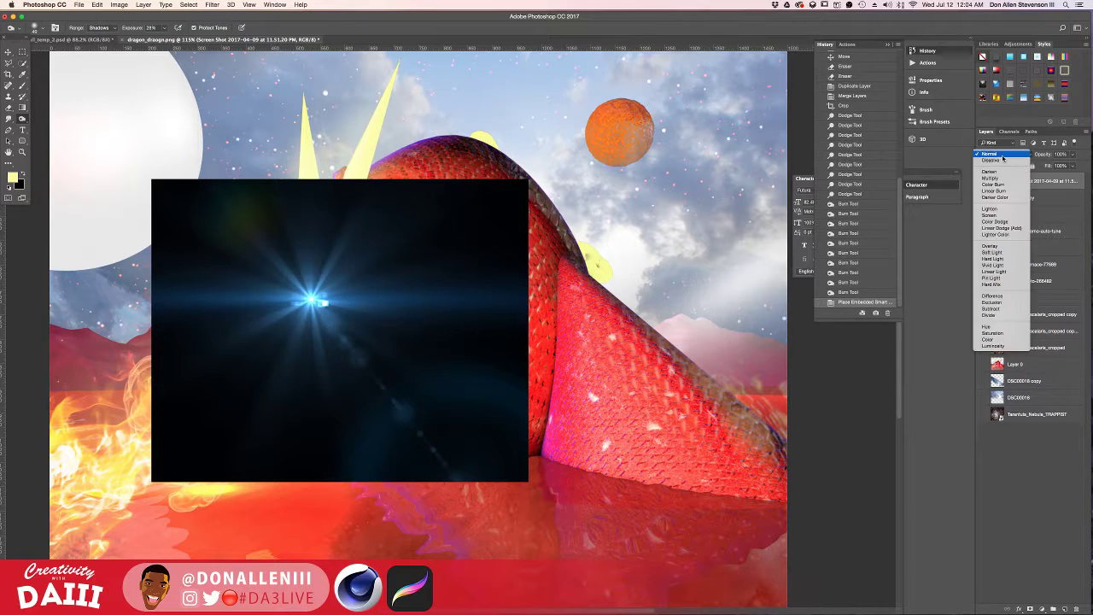
{"action": "left_click", "coordinate": [1004, 246]}
{"action": "left_click", "coordinate": [999, 154]}
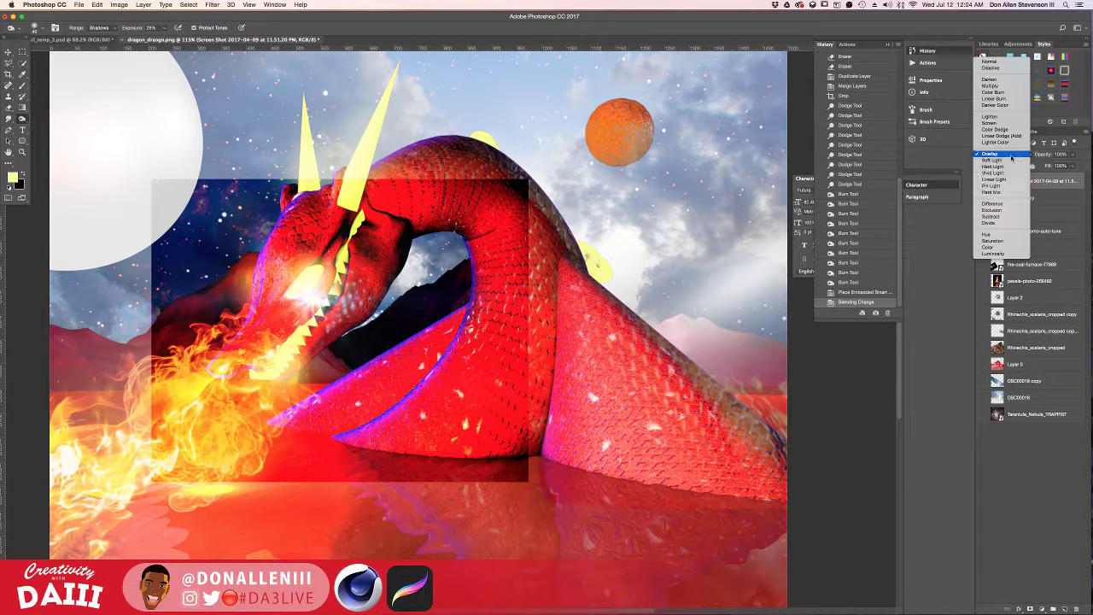
{"action": "left_click", "coordinate": [994, 121]}
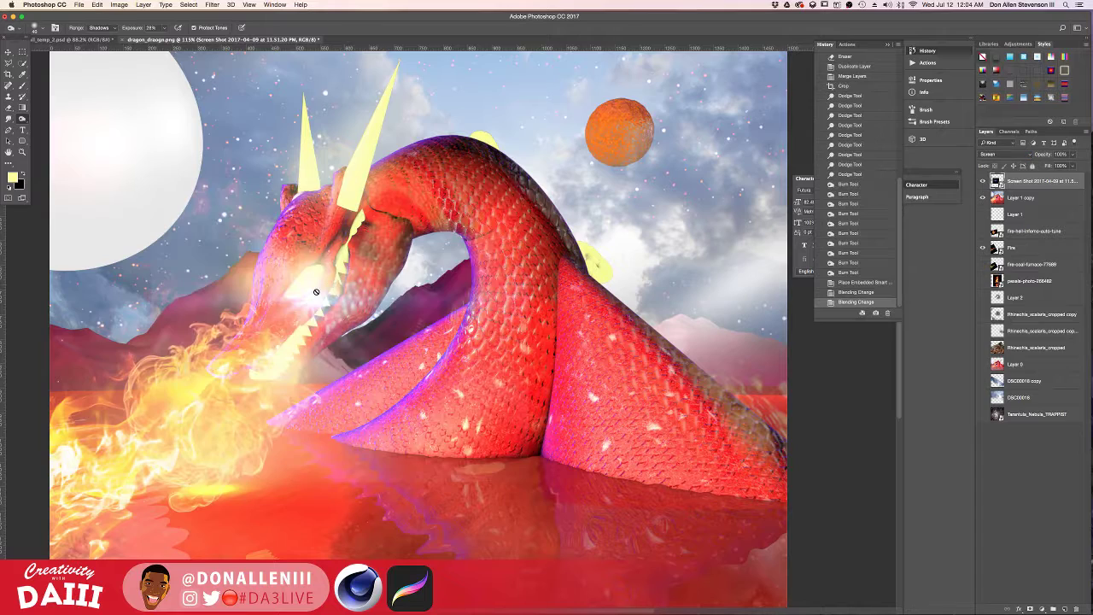
- Rotate the flare to -30°, enlarge it and centre its bright core on the dragon's glowing eye
{"action": "key", "text": "c"}
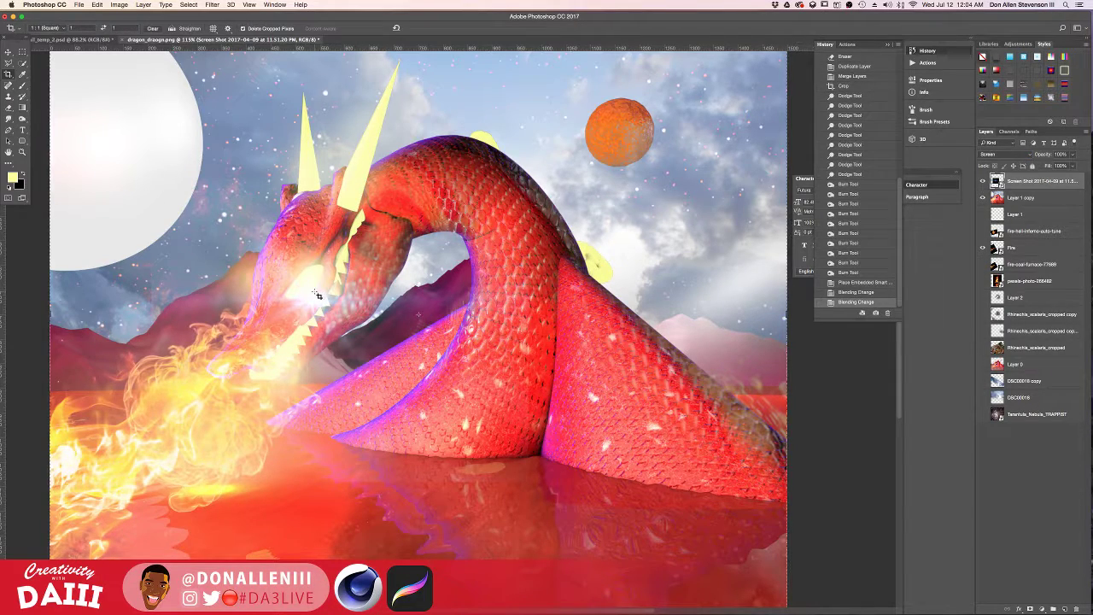
{"action": "key", "text": "v"}
{"action": "left_click_drag", "start_coordinate": [317, 288], "coordinate": [321, 248]}
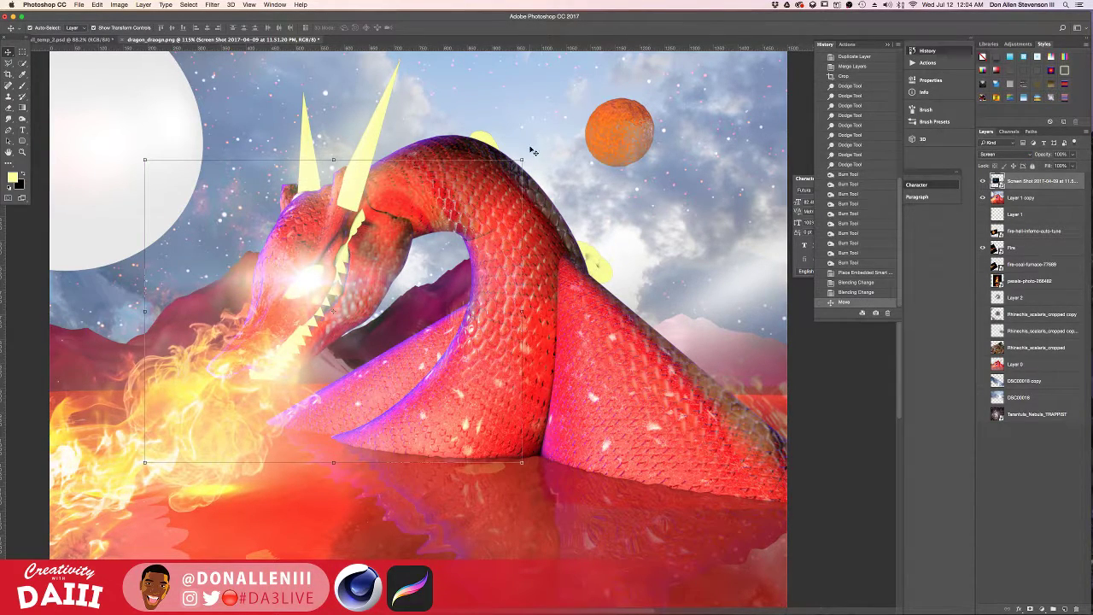
{"action": "left_click_drag", "start_coordinate": [513, 157], "coordinate": [396, 164]}
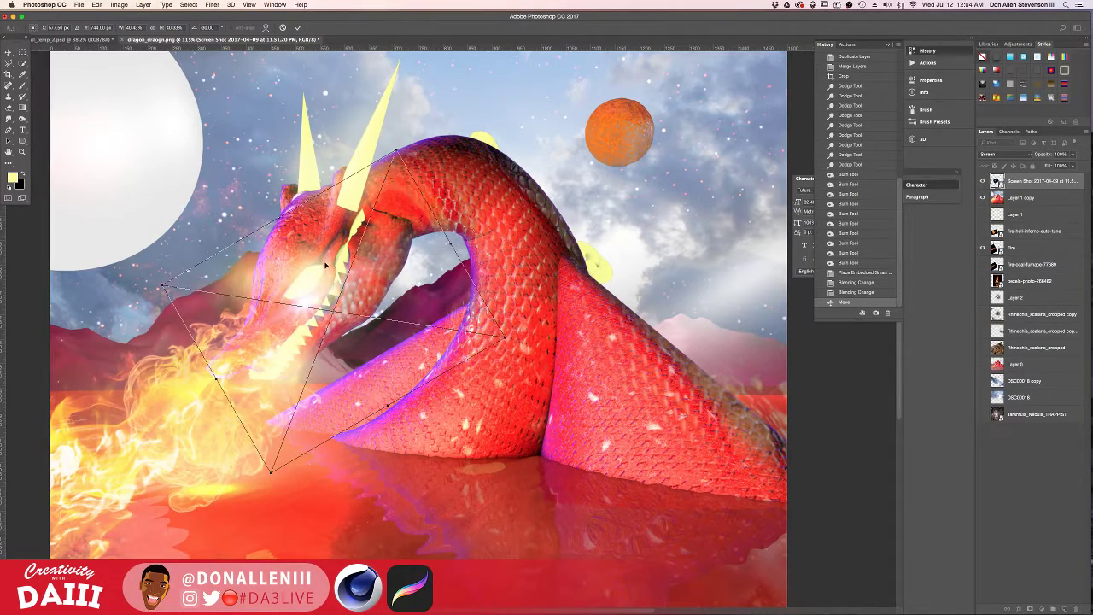
{"action": "left_click_drag", "start_coordinate": [338, 246], "coordinate": [336, 225]}
{"action": "left_click_drag", "start_coordinate": [160, 266], "coordinate": [34, 248]}
{"action": "left_click_drag", "start_coordinate": [239, 128], "coordinate": [336, 256]}
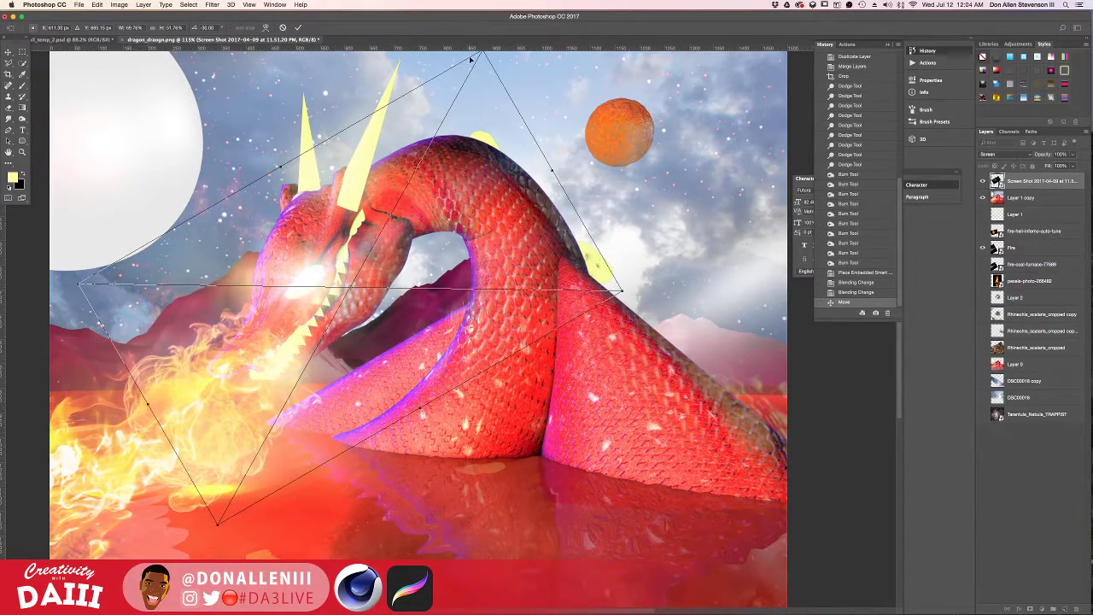
{"action": "key", "text": "Return"}
{"action": "scroll", "coordinate": [490, 208], "scroll_direction": "down", "scroll_amount": 6}
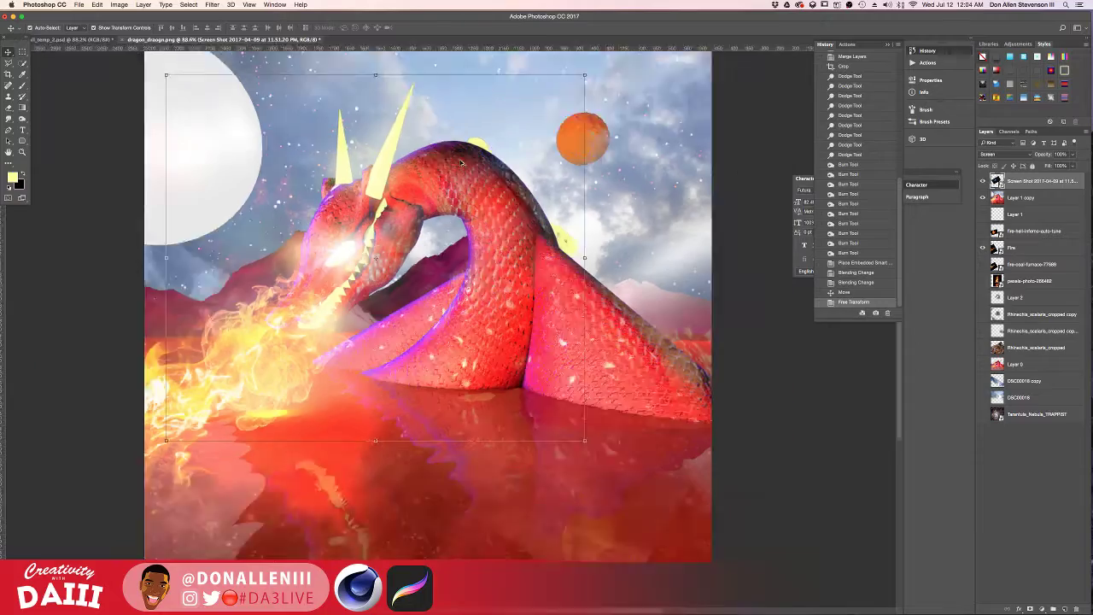
{"action": "scroll", "coordinate": [486, 308], "scroll_direction": "up", "scroll_amount": 7}
{"action": "mouse_move", "coordinate": [323, 300]}
{"action": "left_mouse_down"}
{"action": "mouse_move", "coordinate": [666, 276]}
{"action": "mouse_move", "coordinate": [365, 285]}
{"action": "mouse_move", "coordinate": [314, 297]}
{"action": "mouse_move", "coordinate": [320, 305]}
{"action": "left_mouse_up"}
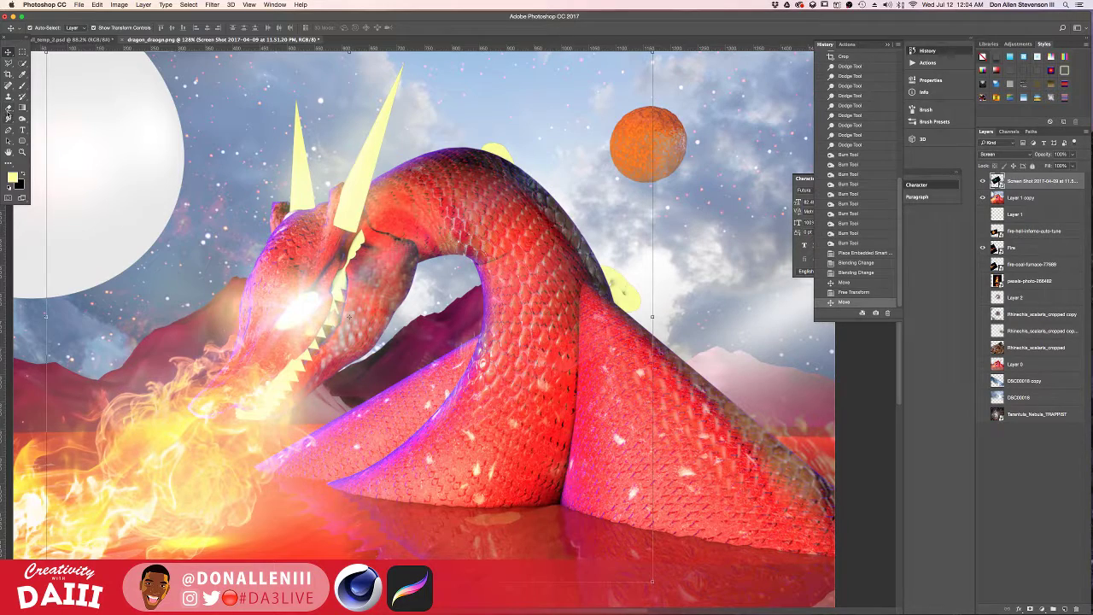
- Rasterize the lens flare layer and erase its excess over the neck and front coil with a large eraser
{"action": "left_click", "coordinate": [9, 107]}
{"action": "left_click", "coordinate": [437, 181]}
{"action": "key", "text": "Return"}
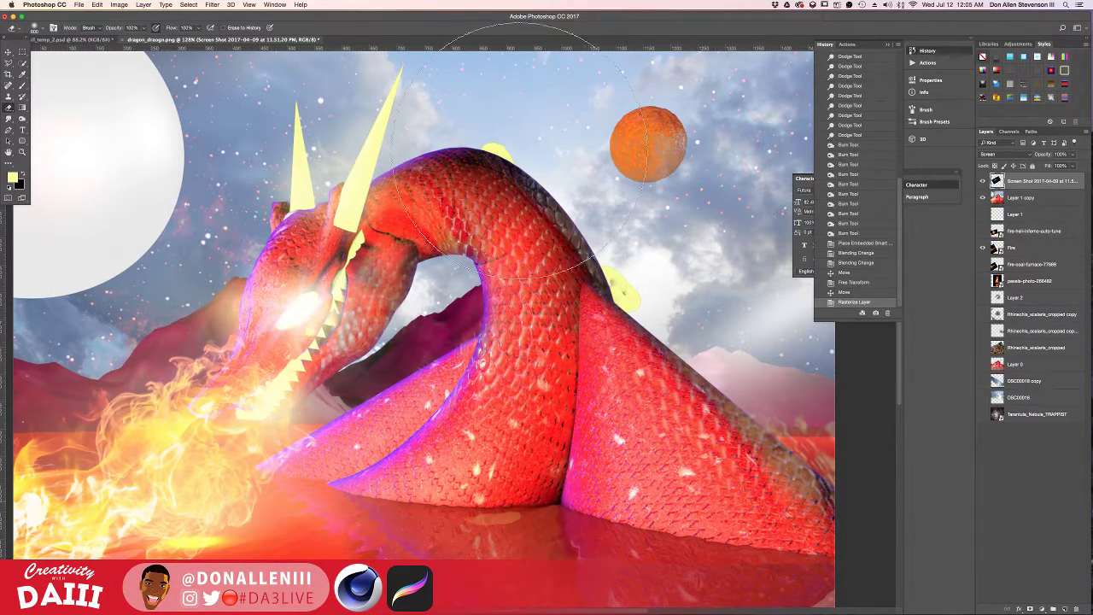
{"action": "left_click_drag", "start_coordinate": [520, 150], "coordinate": [515, 341]}
{"action": "key", "text": "v"}
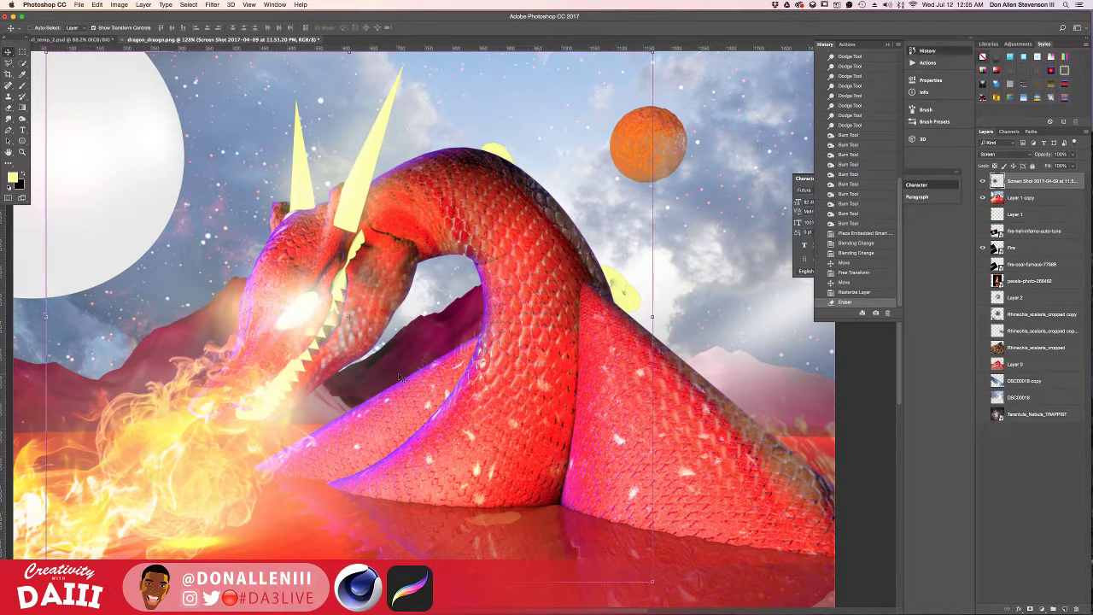
{"action": "scroll", "coordinate": [410, 376], "scroll_direction": "right", "scroll_amount": 1}
{"action": "scroll", "coordinate": [427, 376], "scroll_direction": "down", "scroll_amount": 10}
{"action": "scroll", "coordinate": [431, 377], "scroll_direction": "up", "scroll_amount": 7}
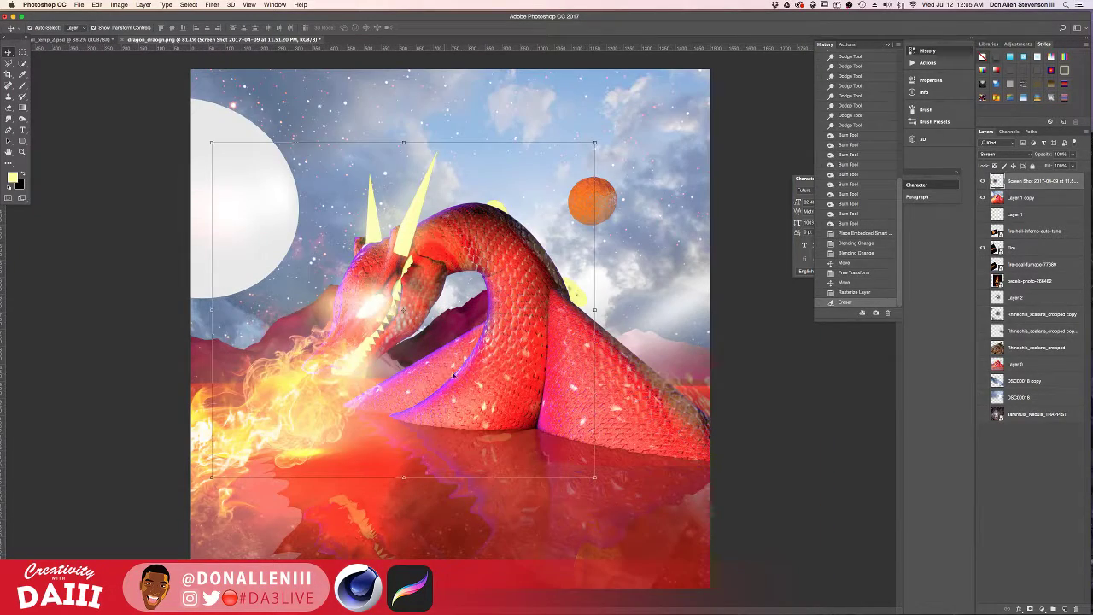
- Examine the composite at different zoom levels and compare it with the lens flare layer hidden and shown
{"action": "left_click", "coordinate": [648, 193]}
{"action": "scroll", "coordinate": [598, 266], "scroll_direction": "down", "scroll_amount": 3}
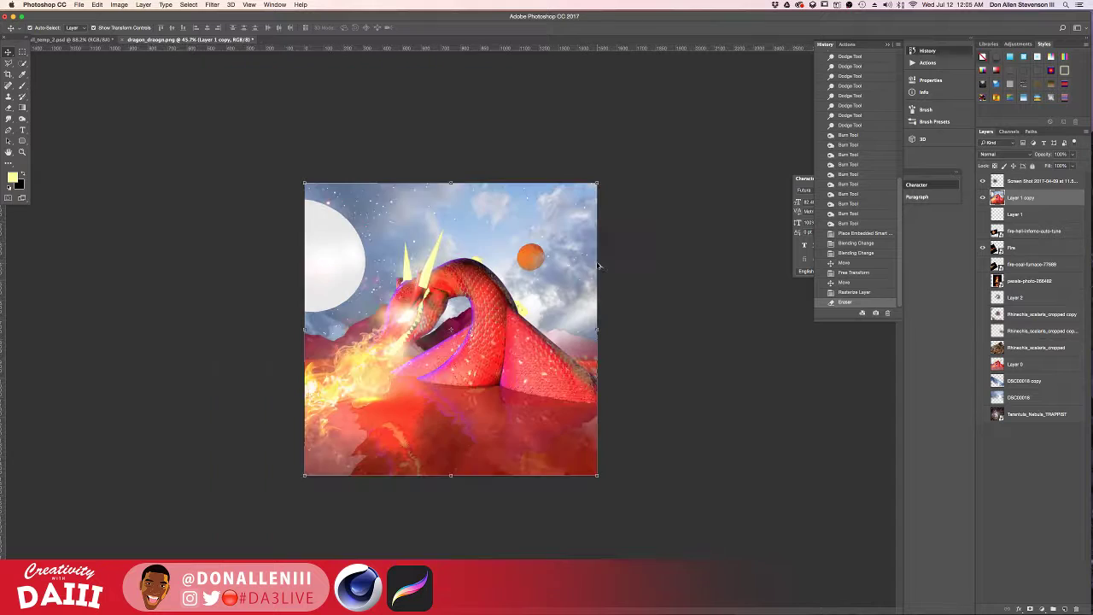
{"action": "scroll", "coordinate": [594, 267], "scroll_direction": "up", "scroll_amount": 3}
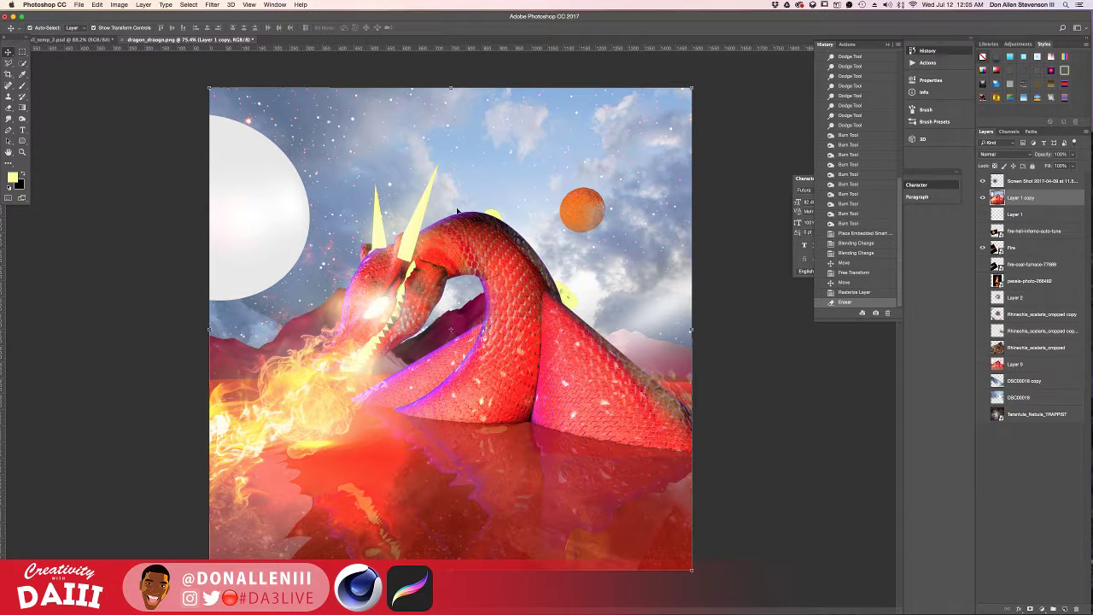
{"action": "left_click", "coordinate": [1032, 183]}
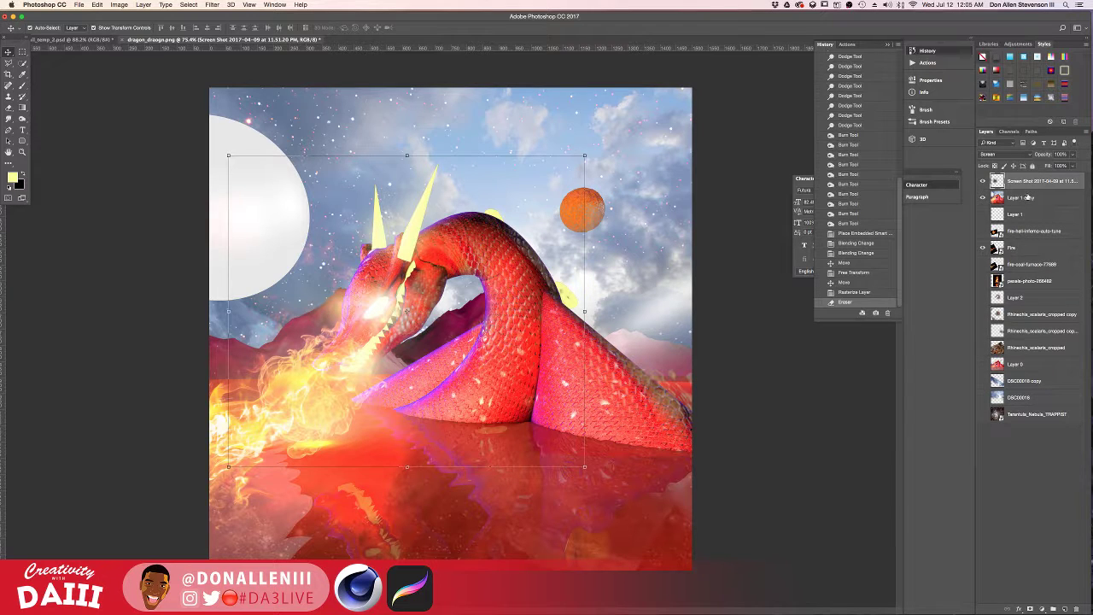
{"action": "left_click", "coordinate": [1029, 197]}
{"action": "left_click", "coordinate": [982, 181]}
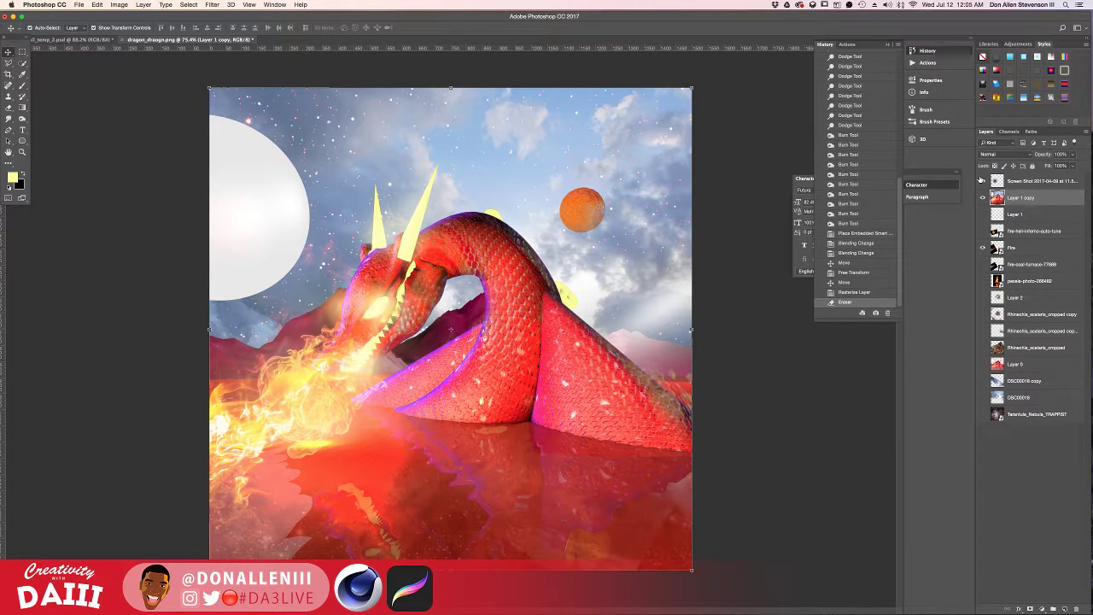
{"action": "left_click", "coordinate": [982, 181]}
{"action": "left_click", "coordinate": [1033, 184]}
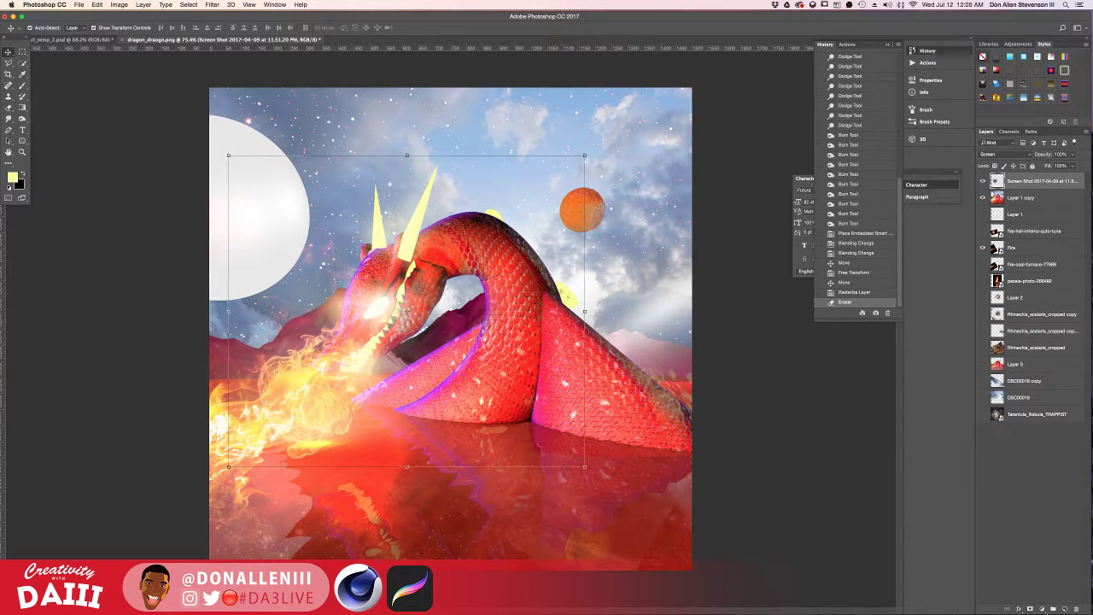
- Add a new layer above the lens flare and sample the moon's near-white as the brush's foreground colour
{"action": "left_click", "coordinate": [1065, 609]}
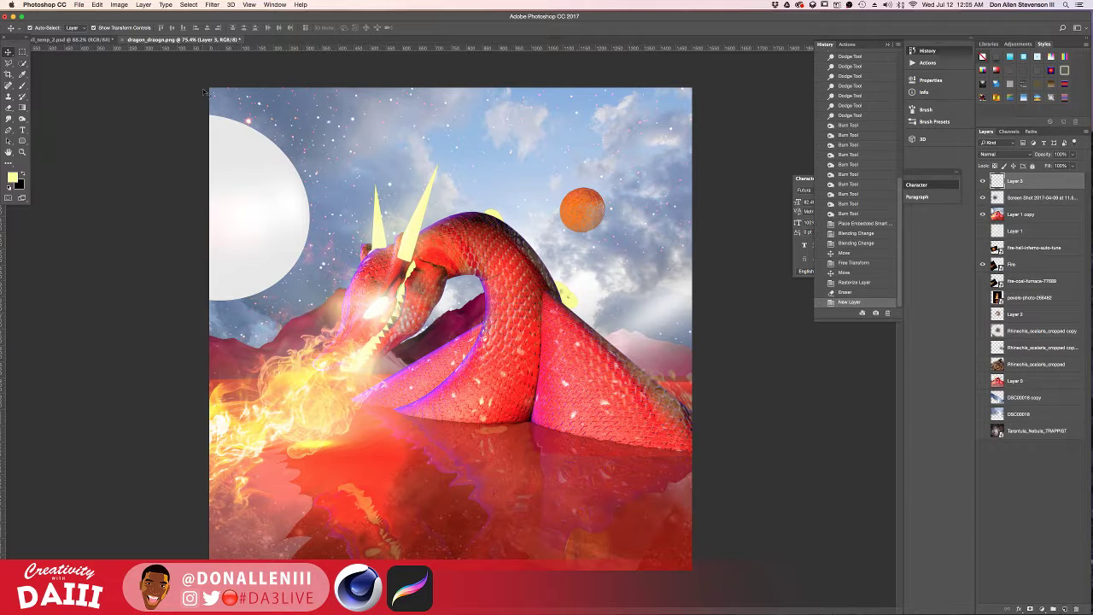
{"action": "left_click", "coordinate": [22, 86]}
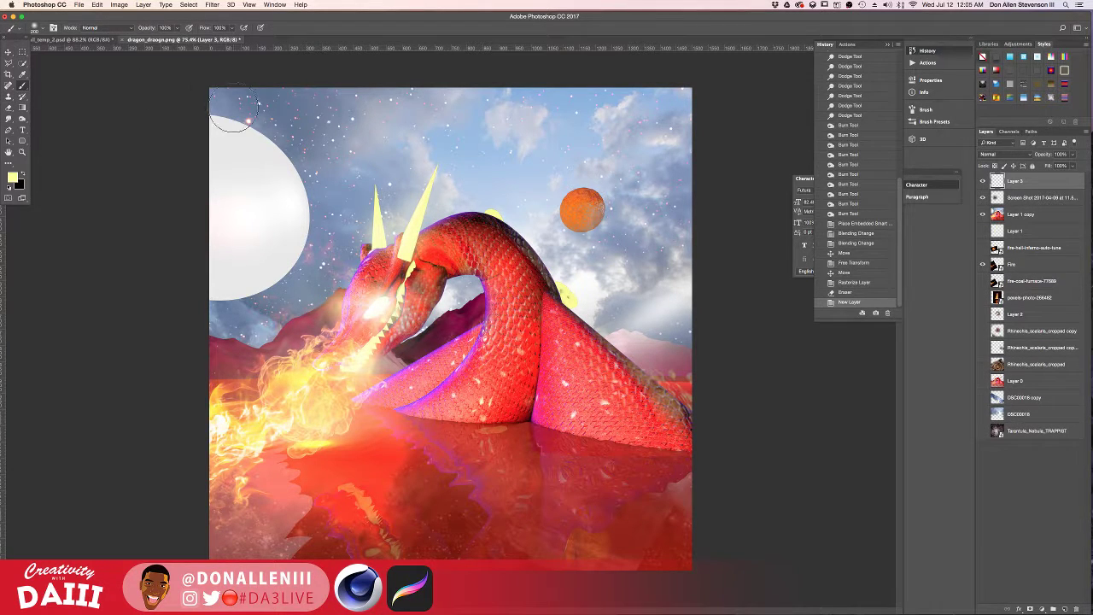
{"action": "left_click", "coordinate": [12, 177]}
{"action": "left_click", "coordinate": [263, 195]}
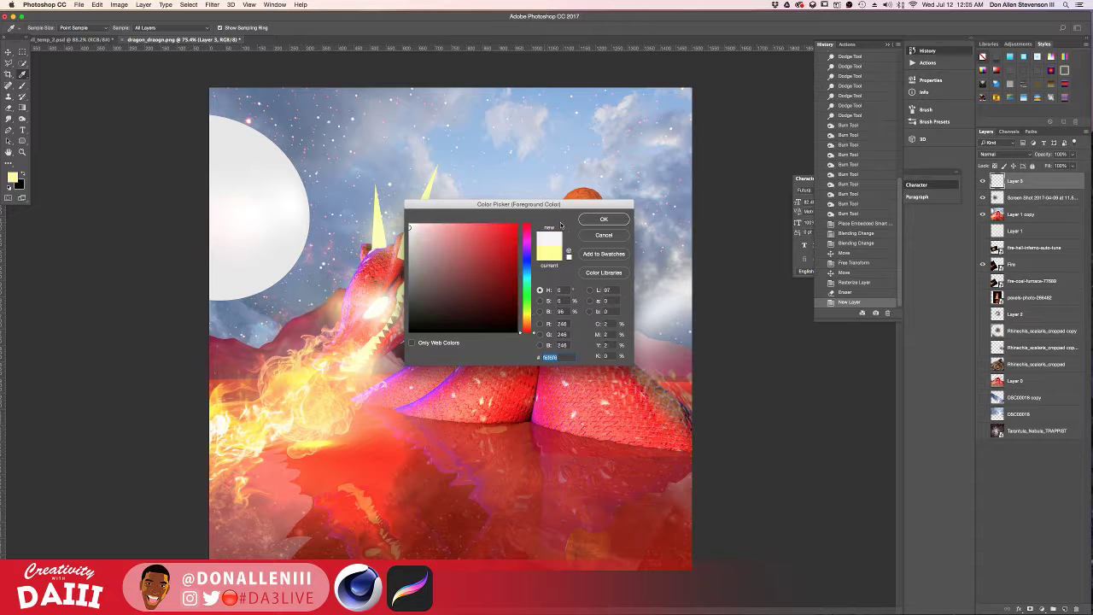
{"action": "left_click", "coordinate": [582, 218]}
- Paint a soft white glow over the moon on the new layer, using a progressively larger brush
{"action": "key", "text": "bracketright"}
{"action": "key", "text": "bracketright"}
{"action": "key", "text": "bracketright"}
{"action": "key", "text": "bracketright"}
{"action": "key", "text": "bracketright"}
{"action": "key", "text": "bracketright"}
{"action": "key", "text": "bracketright"}
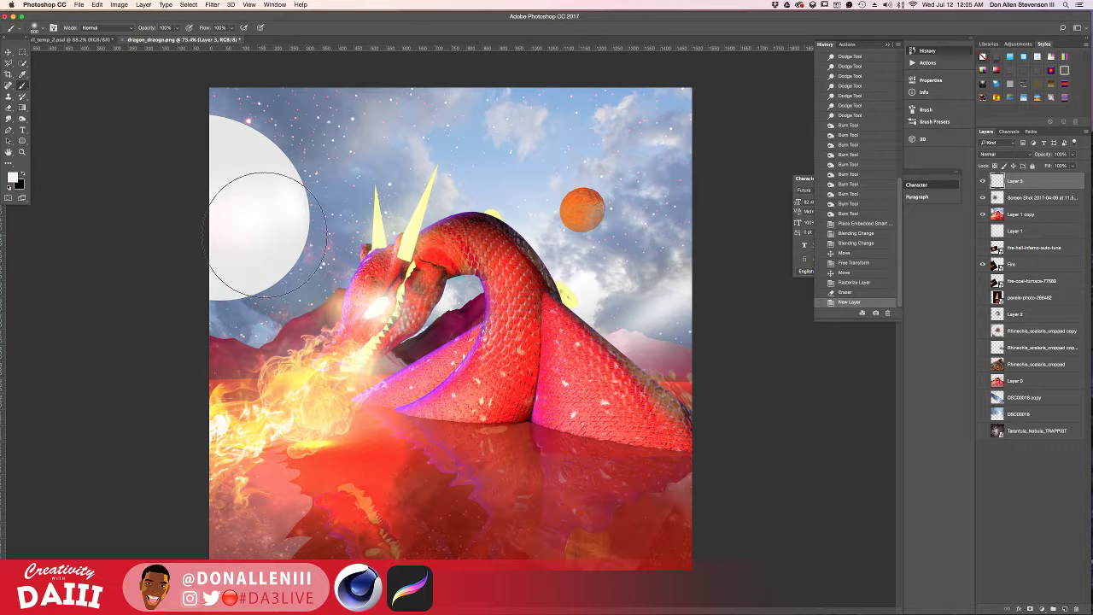
{"action": "left_click_drag", "start_coordinate": [242, 212], "coordinate": [231, 208]}
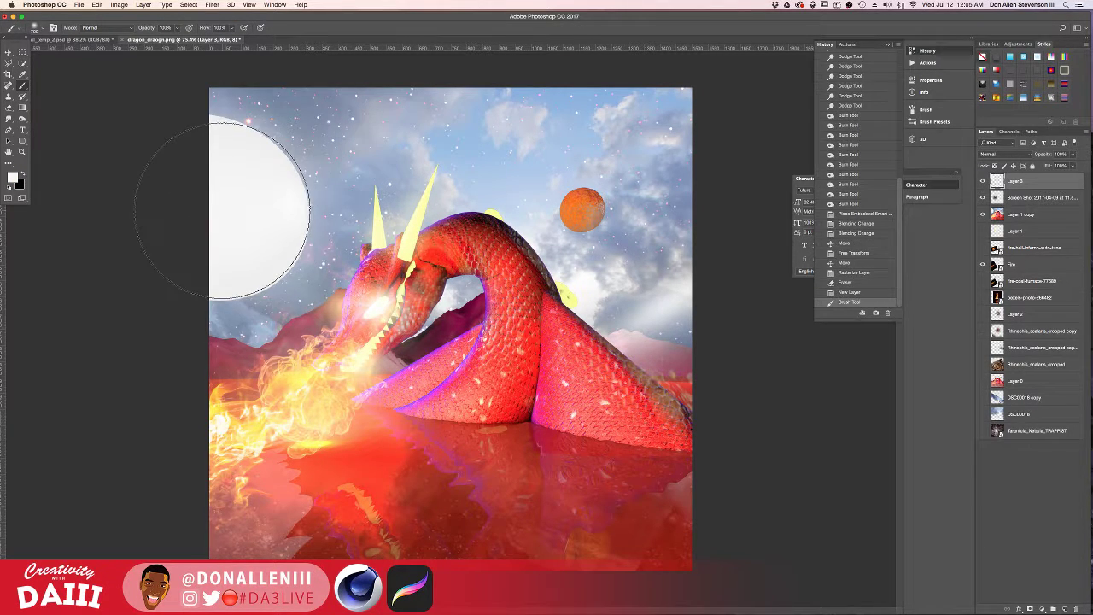
{"action": "left_click", "coordinate": [230, 208]}
{"action": "key", "text": "bracketright"}
{"action": "key", "text": "bracketright"}
{"action": "key", "text": "bracketright"}
{"action": "key", "text": "bracketright"}
{"action": "left_click", "coordinate": [207, 212]}
- Try more white strokes with a 1300 px brush over the moon, the clouds near the orange planet and the water
{"action": "key", "text": "bracketright"}
{"action": "key", "text": "bracketright"}
{"action": "key", "text": "bracketright"}
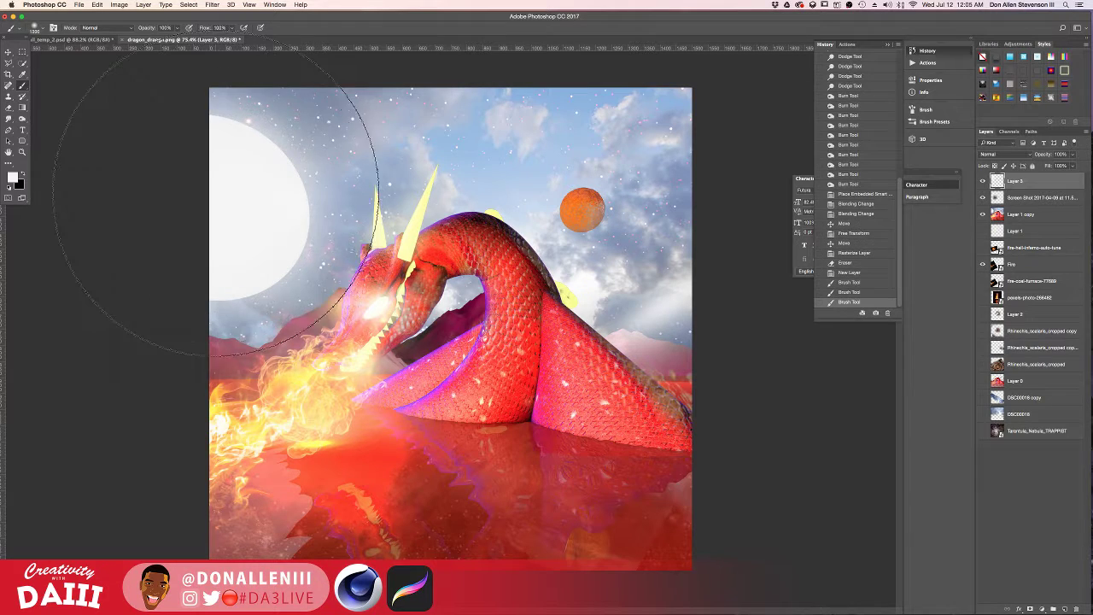
{"action": "left_click", "coordinate": [217, 197]}
{"action": "key", "text": "super+z"}
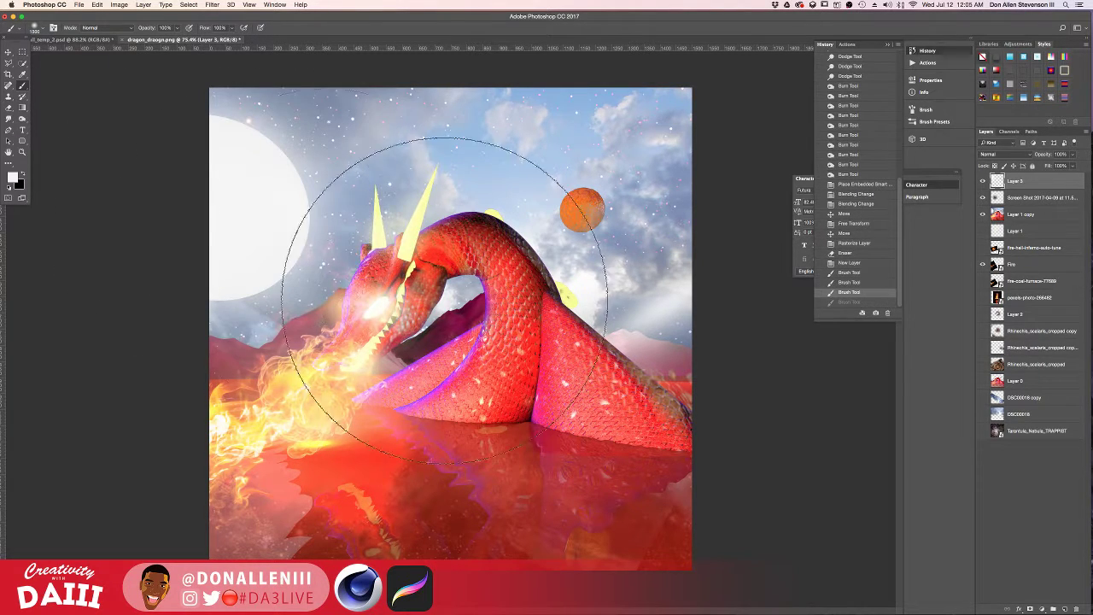
{"action": "left_click", "coordinate": [641, 205]}
{"action": "key", "text": "ctrl+z"}
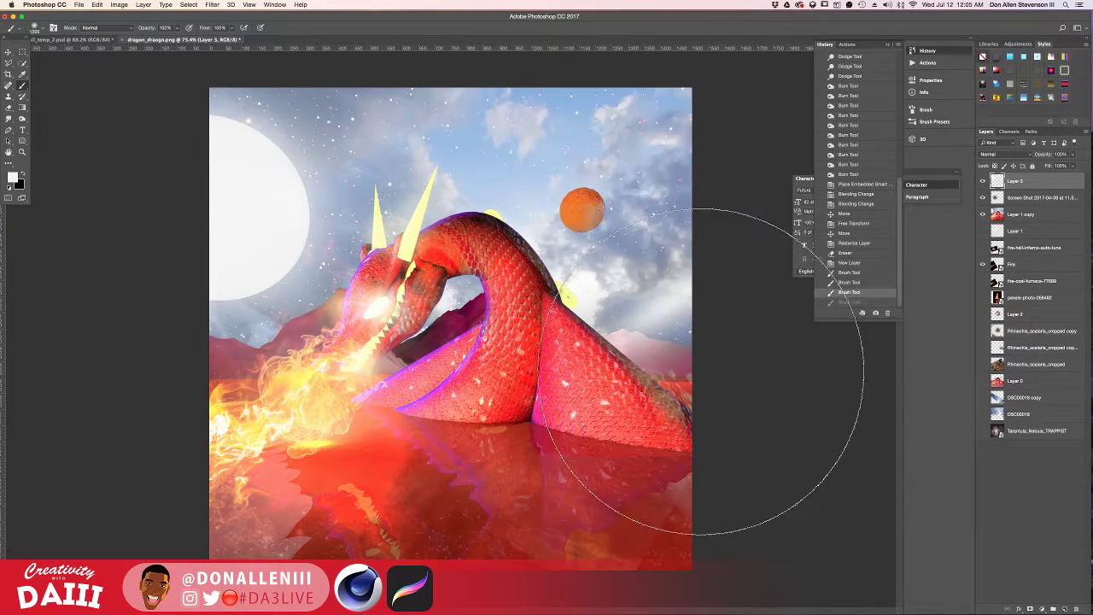
{"action": "left_click_drag", "start_coordinate": [547, 478], "coordinate": [141, 469]}
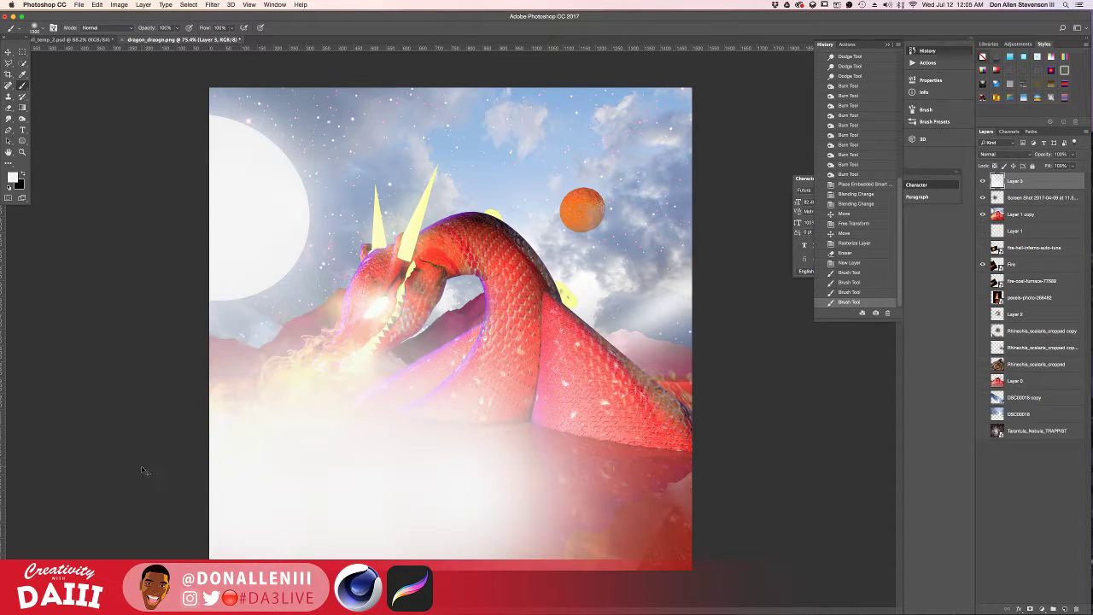
{"action": "key", "text": "ctrl+z"}
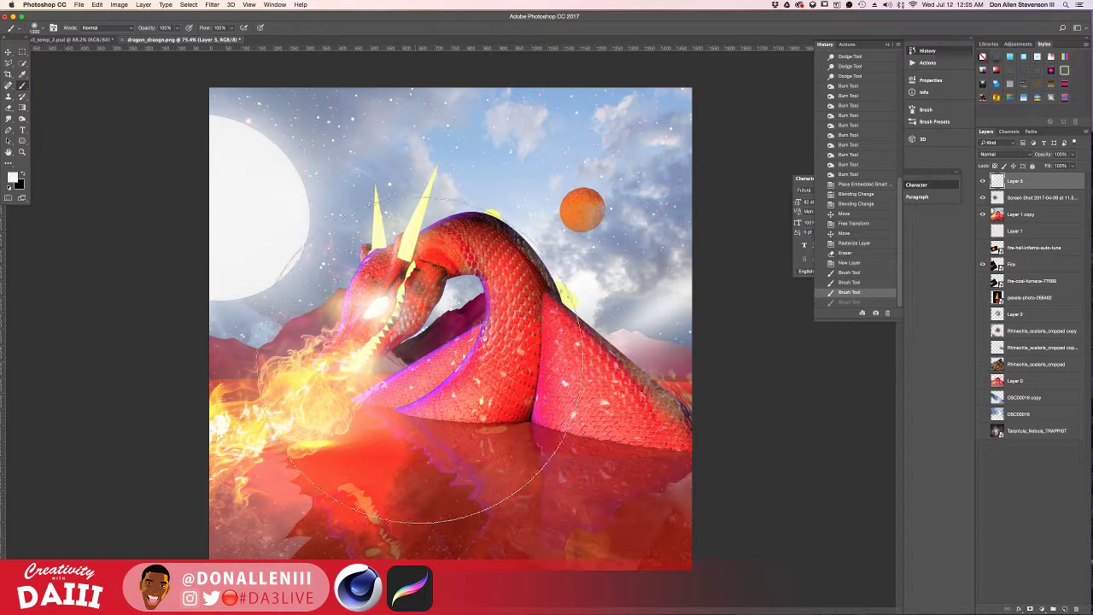
- Merge the white glow layer, the lens flare screenshot layer and Layer 1 copy into a single layer
{"action": "key", "text": "v"}
{"action": "left_click", "coordinate": [732, 316]}
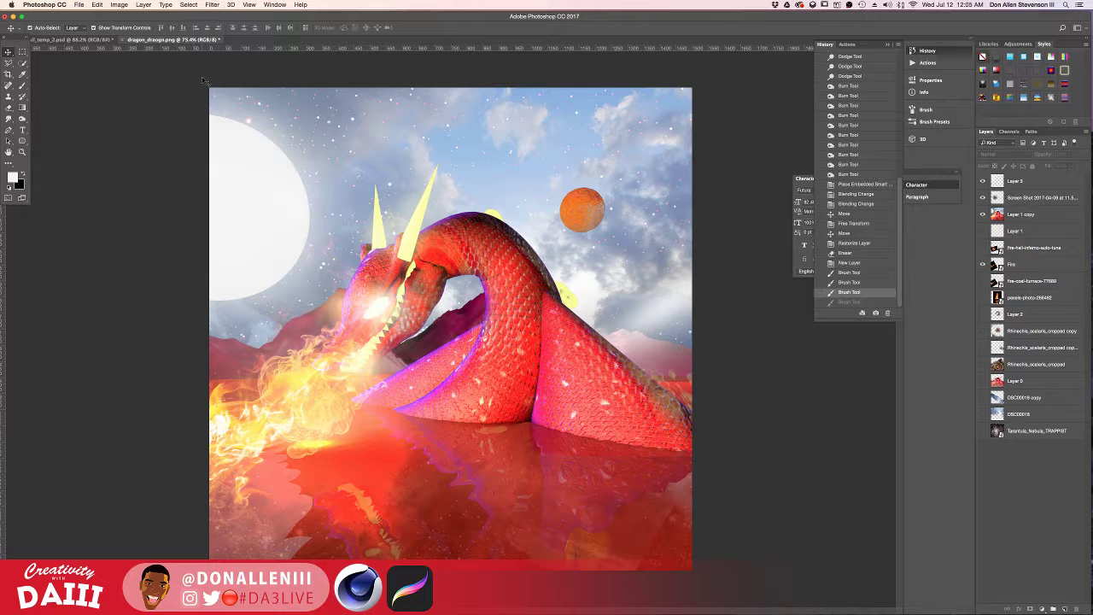
{"action": "left_click", "coordinate": [1014, 181]}
{"action": "left_click", "coordinate": [1015, 229], "text": "shift"}
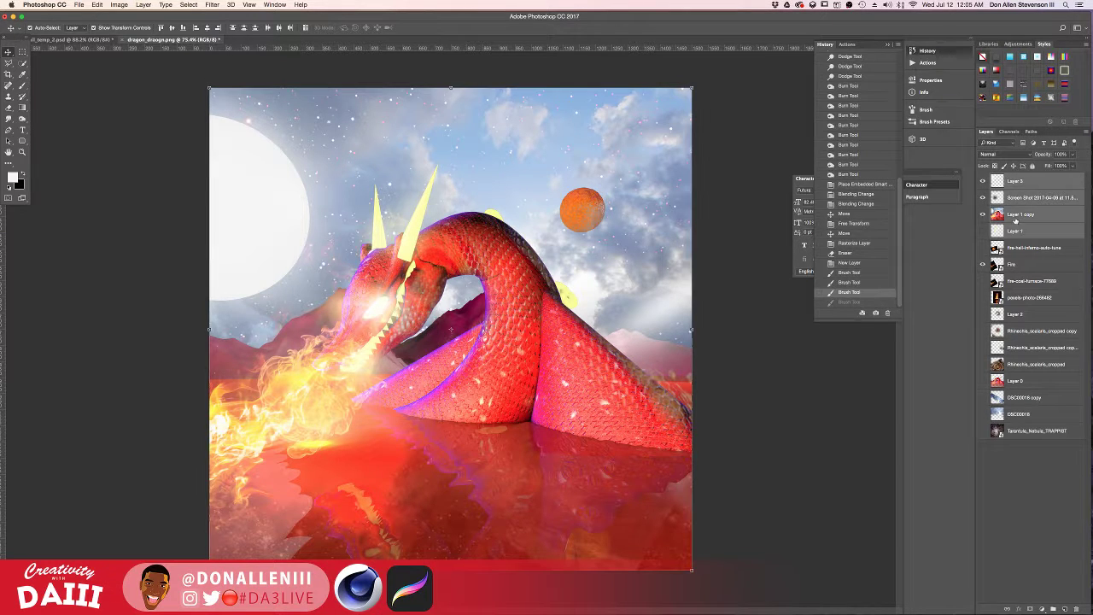
{"action": "right_click", "coordinate": [1019, 214]}
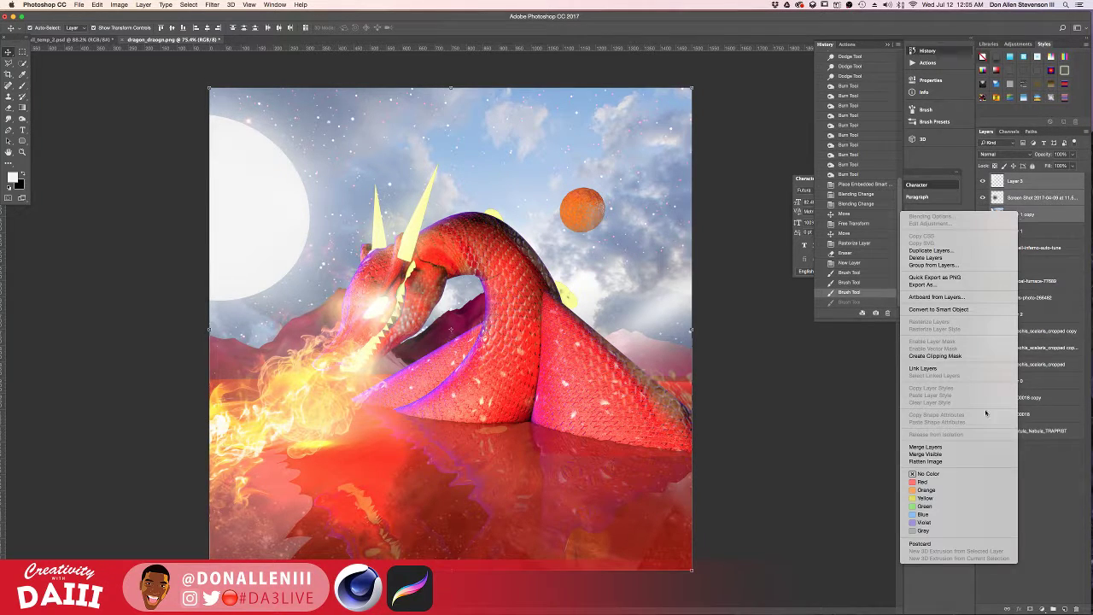
{"action": "left_click", "coordinate": [950, 447]}
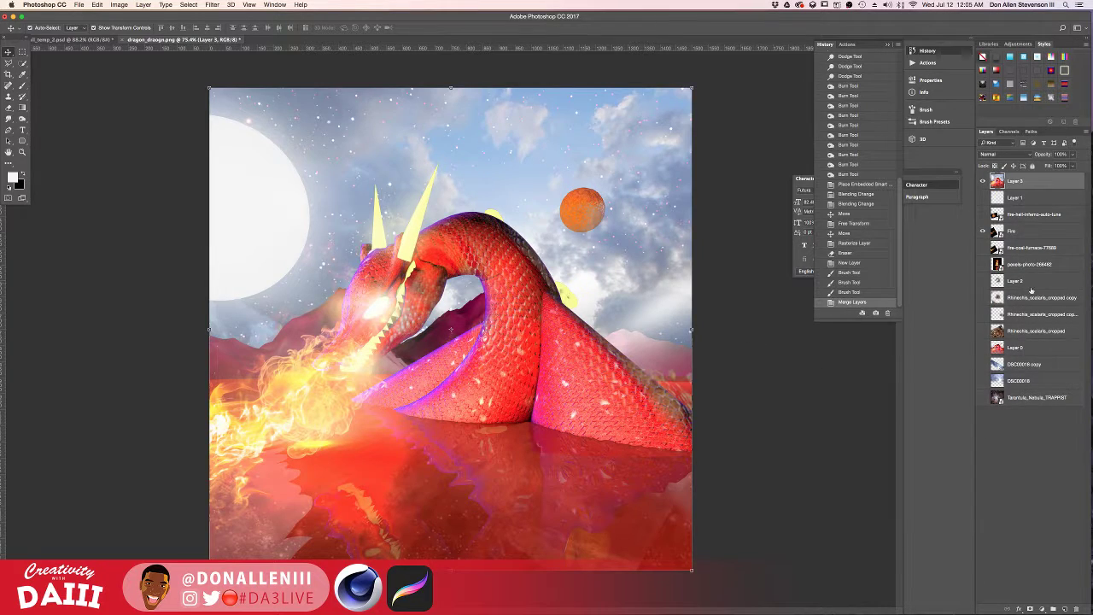
- Compare the merged layer hidden and shown, duplicate it, and open the copy in the Camera Raw Filter
{"action": "left_click", "coordinate": [981, 182], "text": "alt"}
{"action": "left_click", "coordinate": [981, 182], "text": "alt"}
{"action": "left_click", "coordinate": [981, 182], "text": "alt"}
{"action": "left_click", "coordinate": [981, 182], "text": "alt"}
{"action": "key", "text": "super+j"}
{"action": "left_click", "coordinate": [230, 5]}
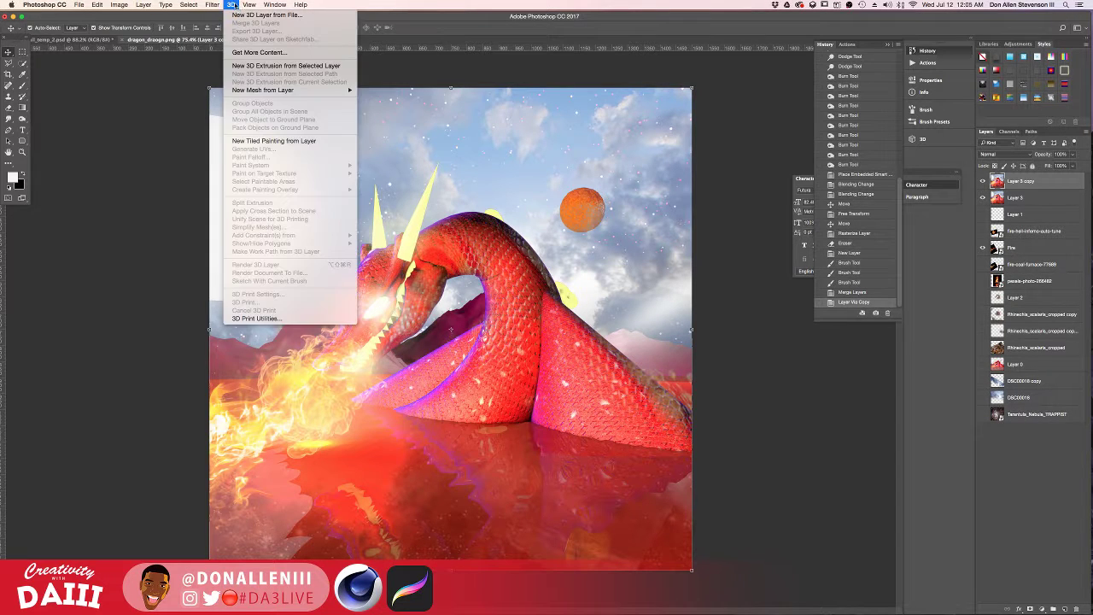
{"action": "mouse_move", "coordinate": [212, 5]}
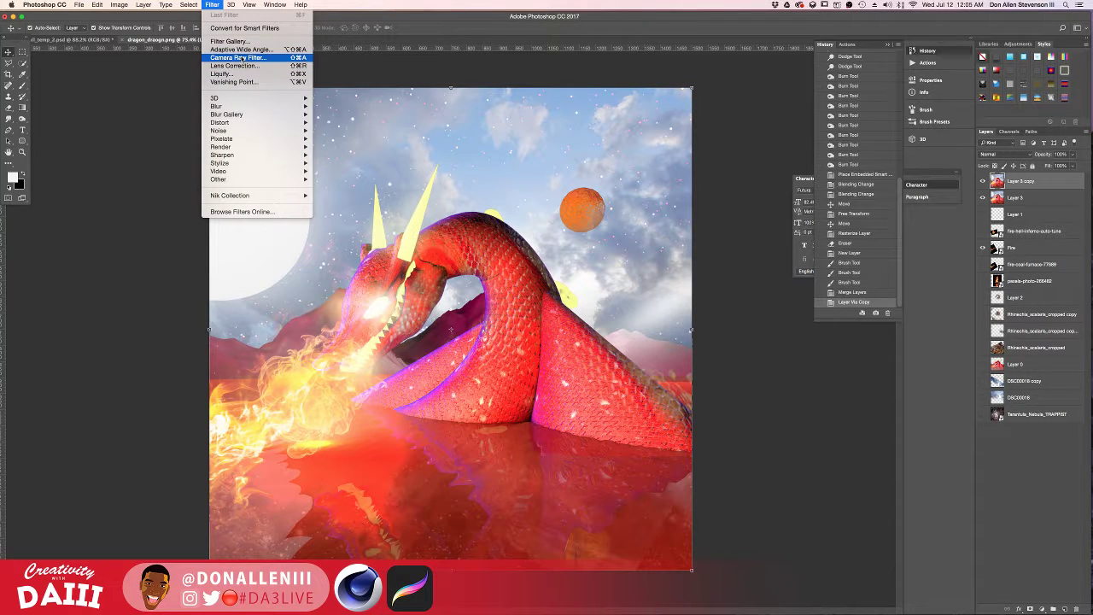
{"action": "left_click", "coordinate": [230, 59]}
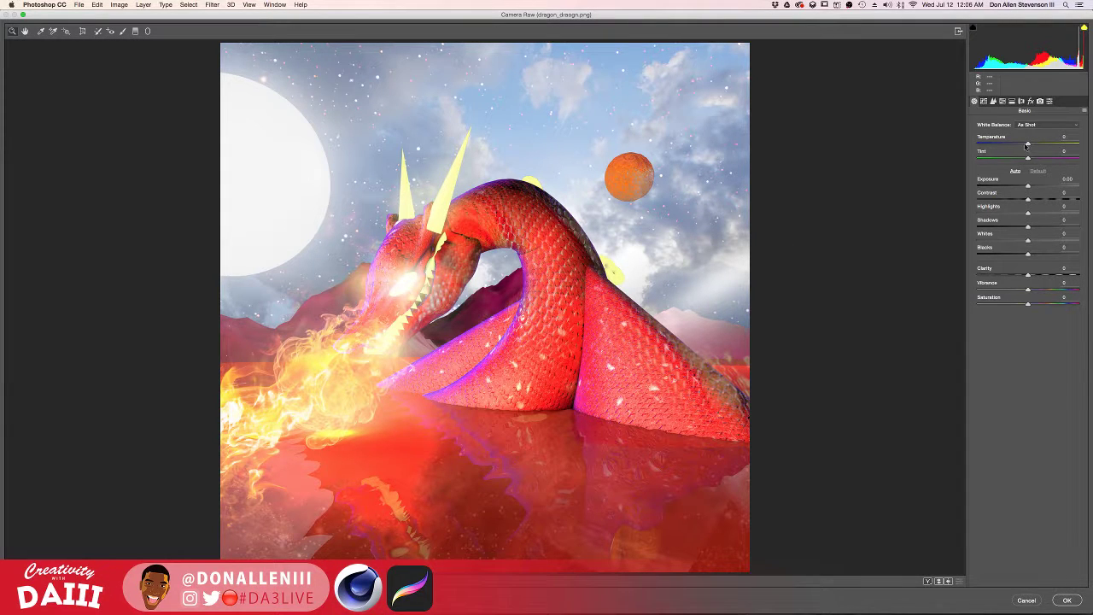
- Cool the image with temperature -50, and set exposure to -1.15, contrast to +21 and highlights to -28
{"action": "left_click", "coordinate": [1002, 144]}
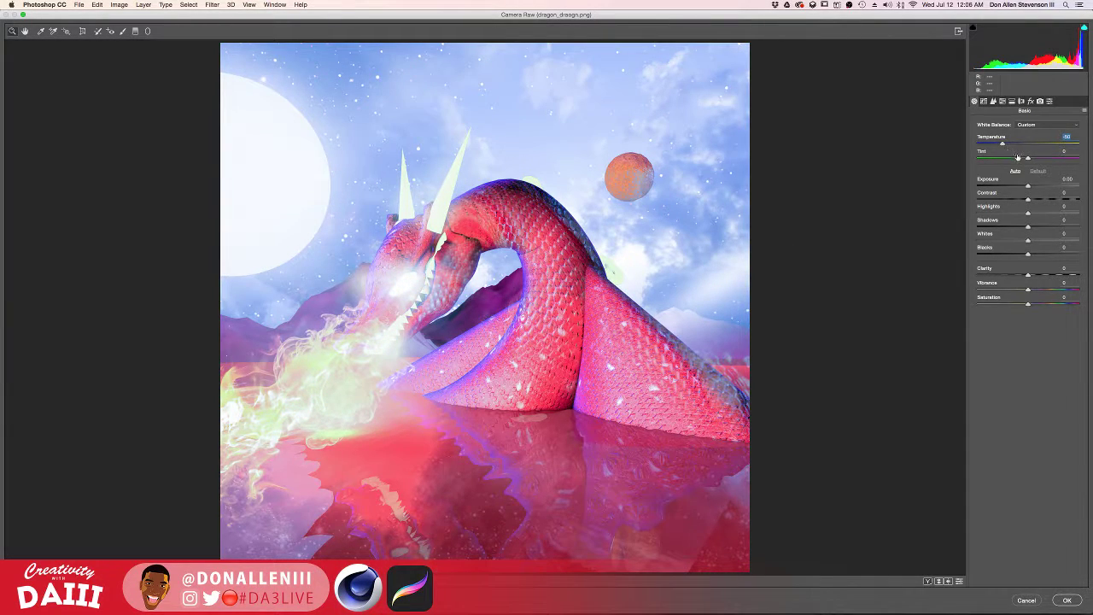
{"action": "left_click_drag", "start_coordinate": [1020, 158], "coordinate": [1086, 198]}
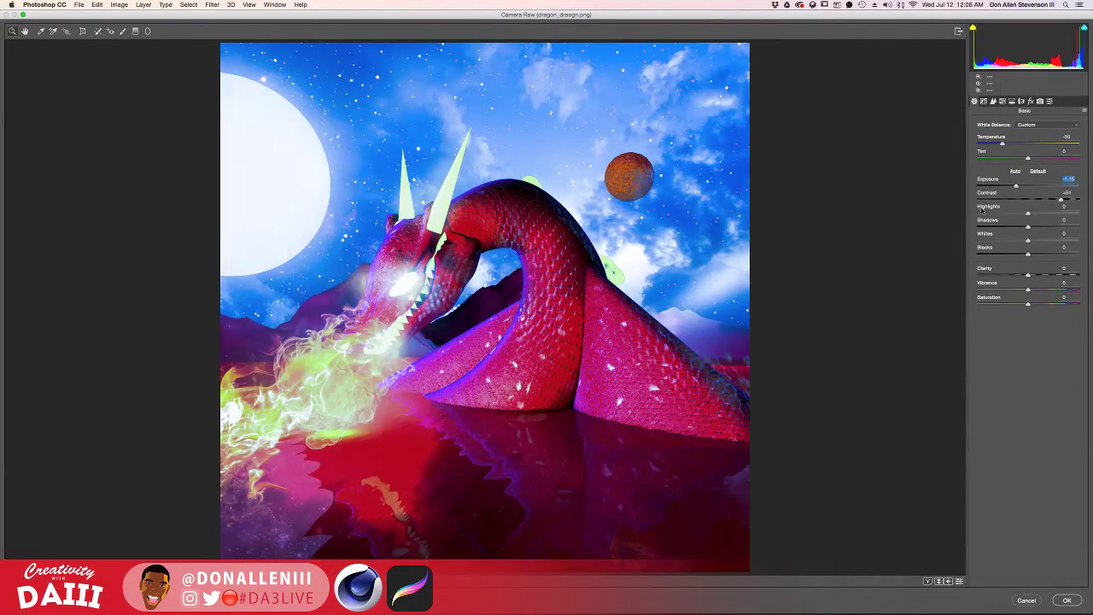
{"action": "left_click_drag", "start_coordinate": [981, 211], "coordinate": [1013, 213]}
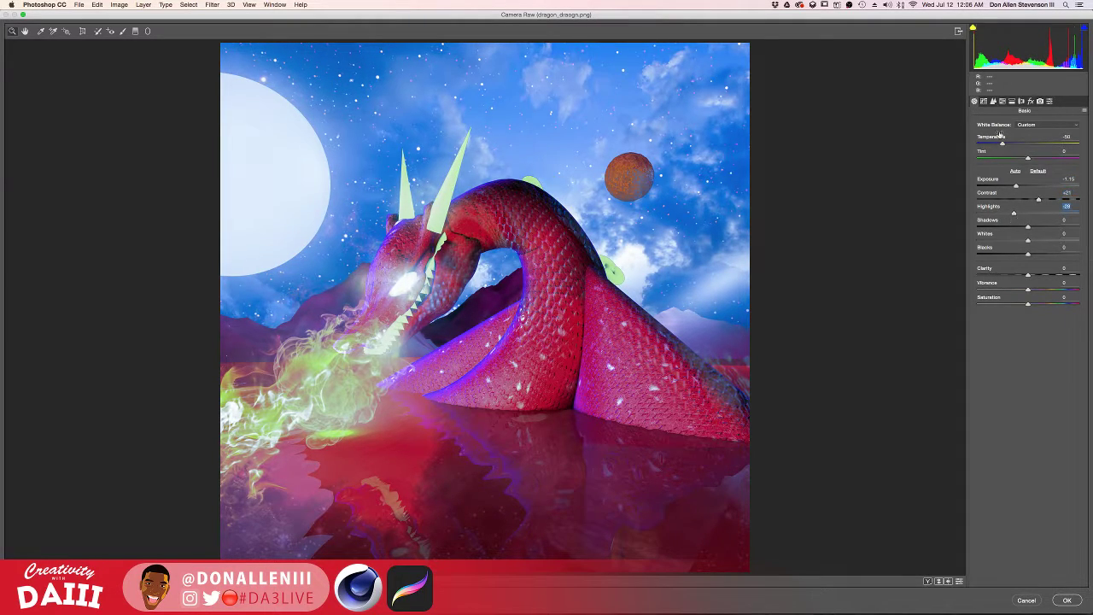
- Warm the temperature back towards neutral, then set the white balance to Auto
{"action": "left_click_drag", "start_coordinate": [1005, 145], "coordinate": [1026, 145]}
{"action": "left_click", "coordinate": [1040, 126]}
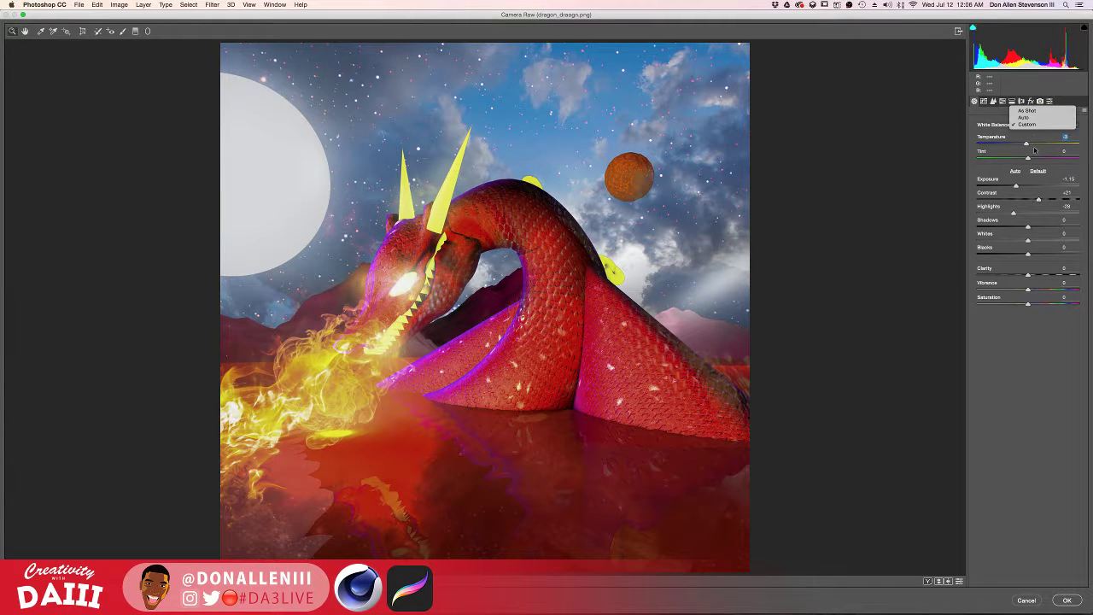
{"action": "left_click", "coordinate": [1023, 117]}
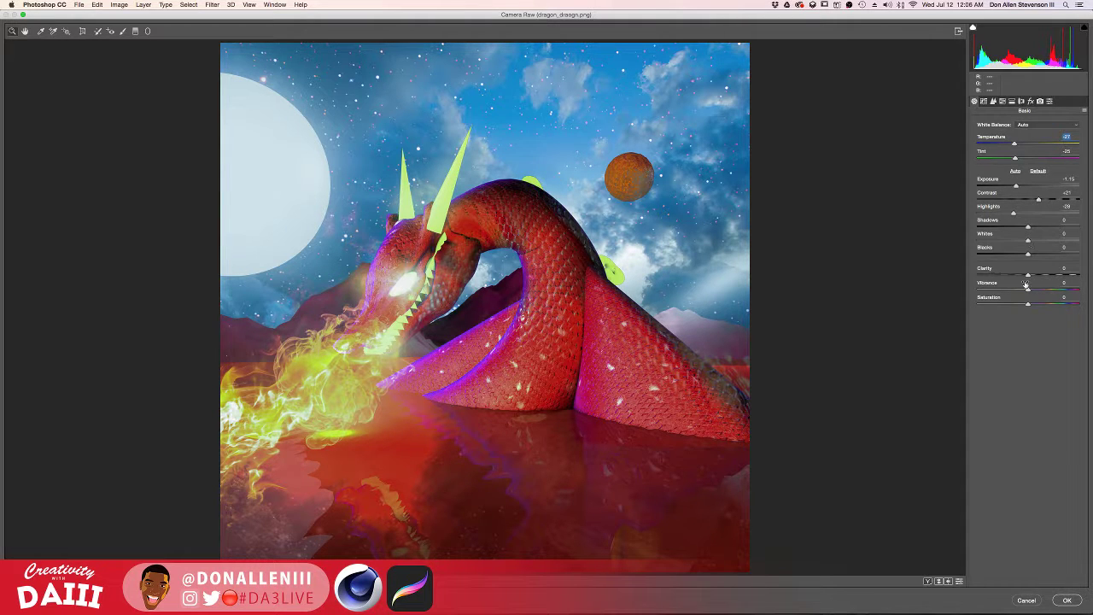
- Set clarity to +4, try full desaturation, and settle on vibrance +53 and saturation +7
{"action": "left_click_drag", "start_coordinate": [1037, 276], "coordinate": [967, 274]}
{"action": "left_click_drag", "start_coordinate": [1075, 267], "coordinate": [965, 309]}
{"action": "left_click", "coordinate": [992, 309]}
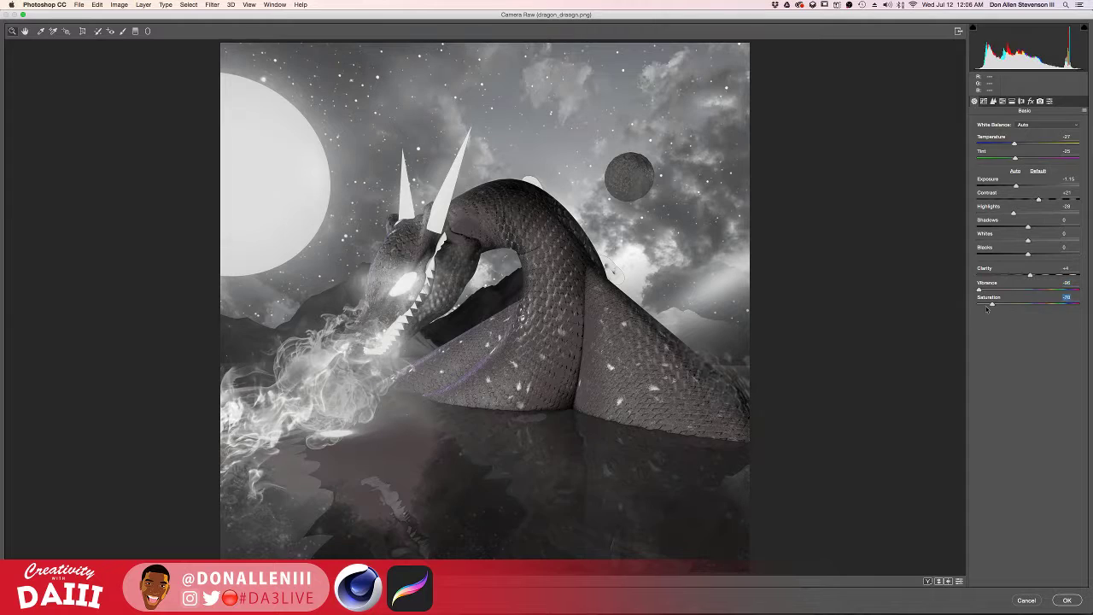
{"action": "left_click", "coordinate": [976, 305]}
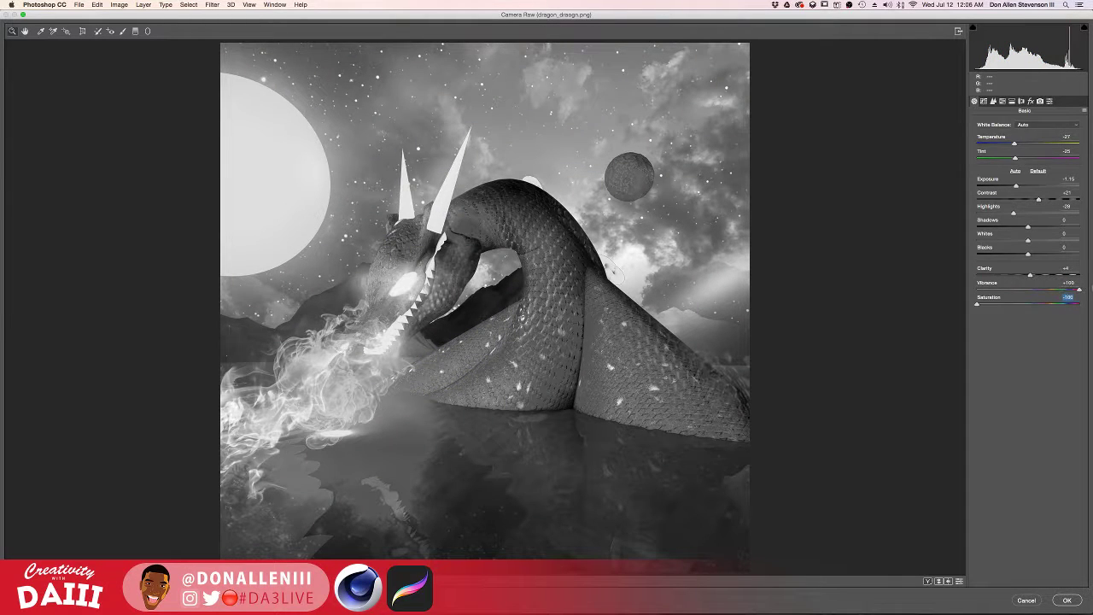
{"action": "left_click", "coordinate": [1042, 289]}
{"action": "left_click", "coordinate": [1032, 304]}
{"action": "mouse_move", "coordinate": [1043, 290]}
{"action": "left_mouse_down"}
{"action": "mouse_move", "coordinate": [1033, 291]}
{"action": "mouse_move", "coordinate": [1079, 291]}
{"action": "mouse_move", "coordinate": [999, 292]}
{"action": "mouse_move", "coordinate": [1056, 293]}
{"action": "left_mouse_up"}
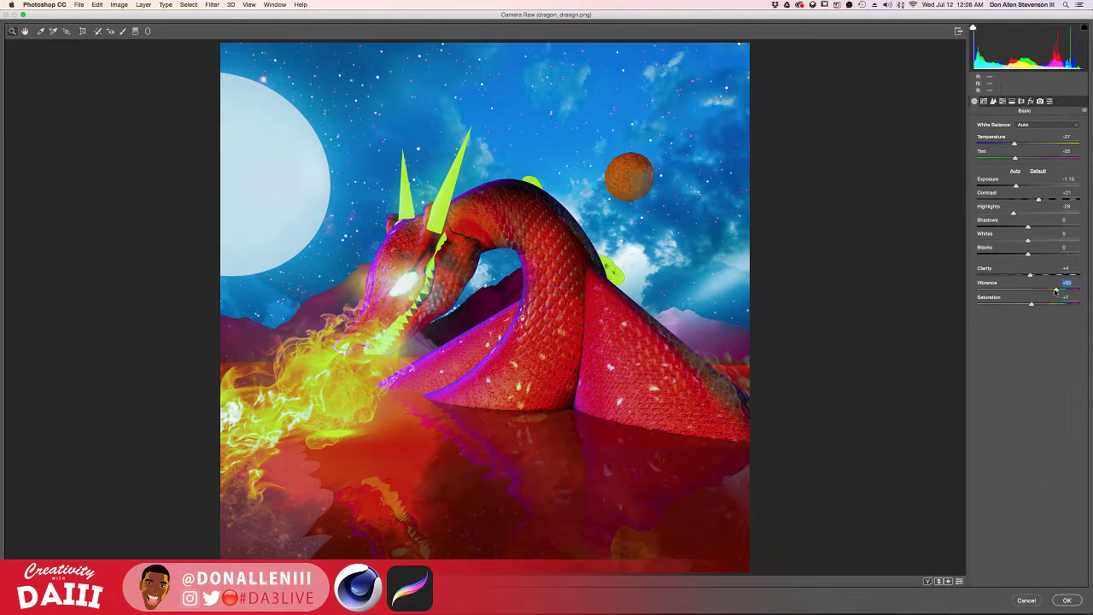
- Shape the red channel's tone curve with lifted midtones, a shadow point at input 51, output 0, and a highlight point at input 212, output 221
{"action": "left_click", "coordinate": [985, 102]}
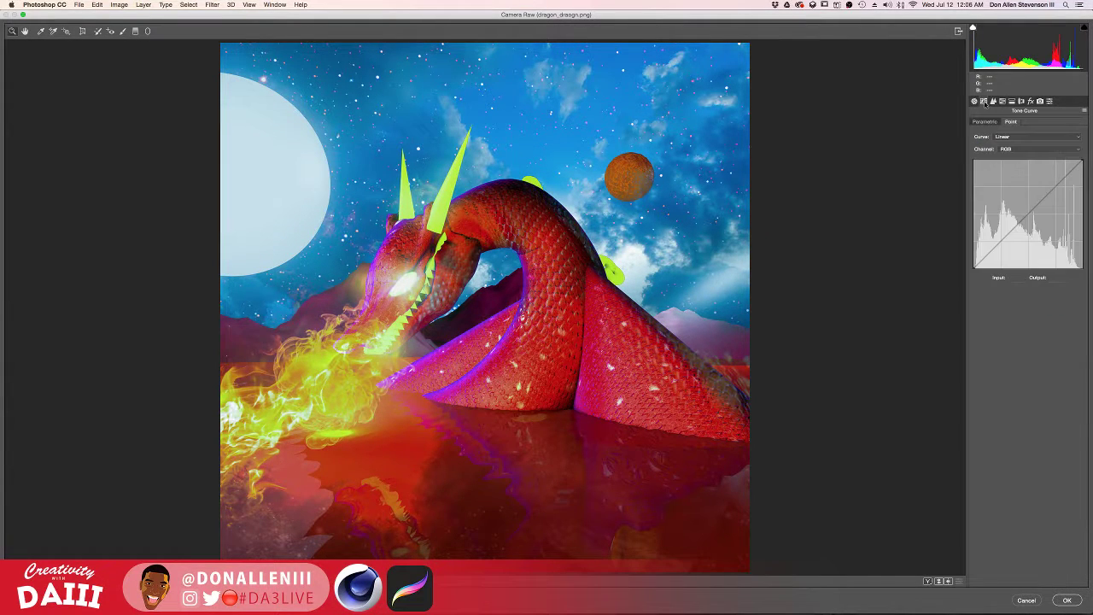
{"action": "left_click", "coordinate": [1008, 149]}
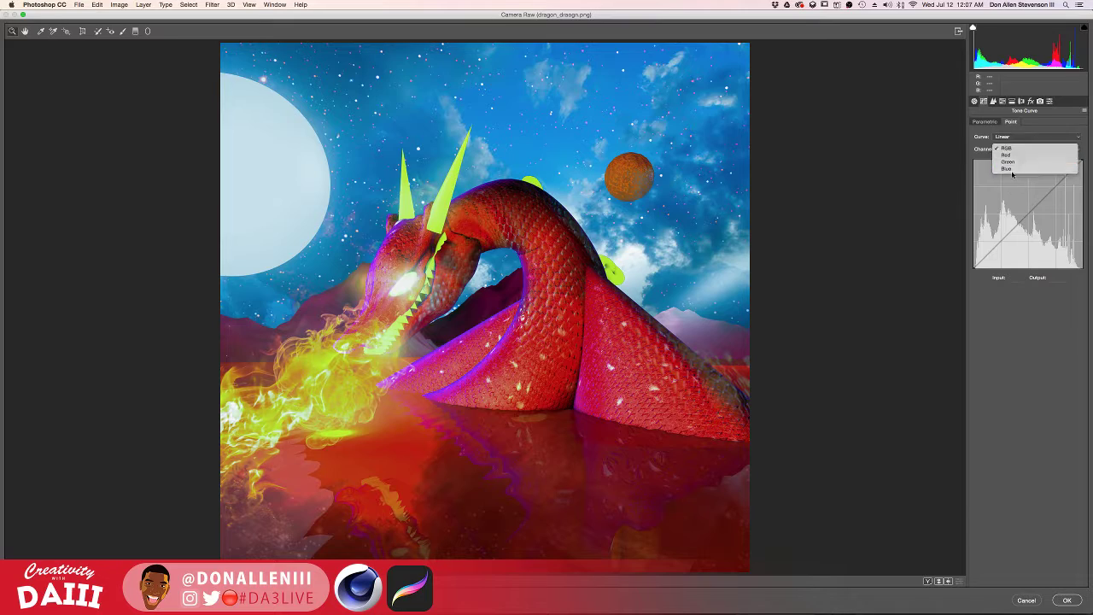
{"action": "left_click", "coordinate": [1008, 159]}
{"action": "left_click_drag", "start_coordinate": [999, 242], "coordinate": [996, 275]}
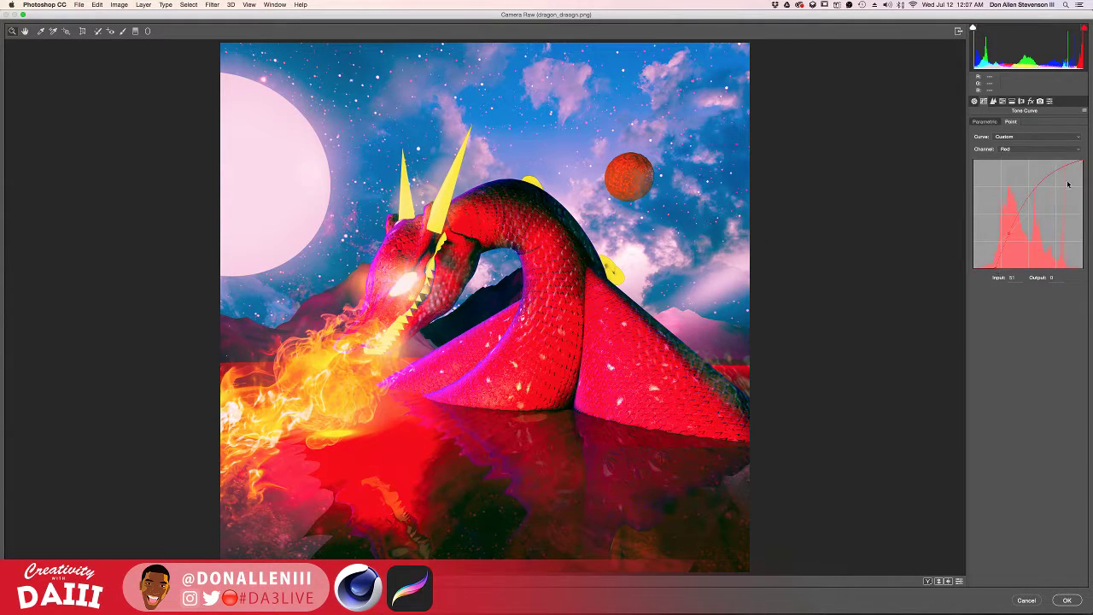
{"action": "mouse_move", "coordinate": [1061, 170]}
{"action": "left_mouse_down"}
{"action": "mouse_move", "coordinate": [1058, 214]}
{"action": "mouse_move", "coordinate": [1064, 176]}
{"action": "left_mouse_up"}
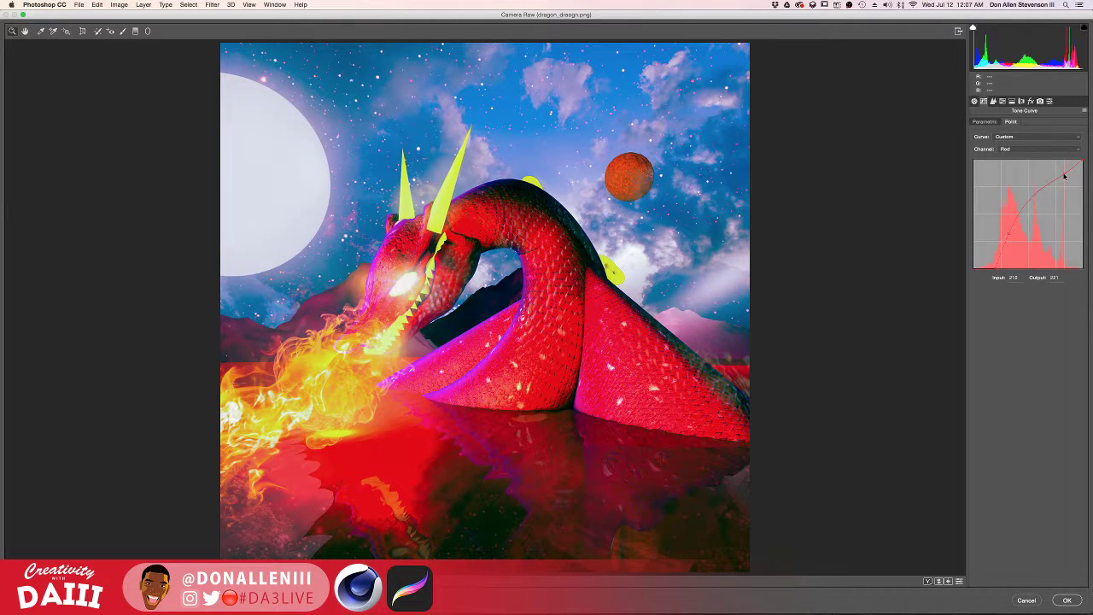
- Shape the green channel's tone curve with anchored midtones and highlights, pulled-down shadows, and the black point raised to output 20
{"action": "left_click", "coordinate": [1013, 149]}
{"action": "left_click", "coordinate": [1013, 159]}
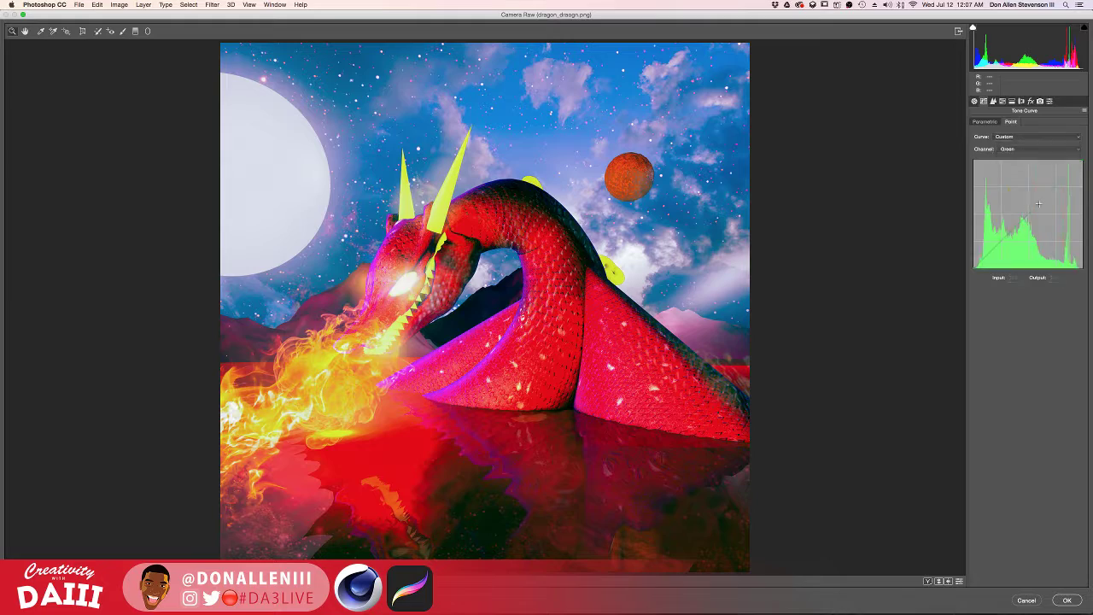
{"action": "left_click_drag", "start_coordinate": [1029, 217], "coordinate": [1054, 188]}
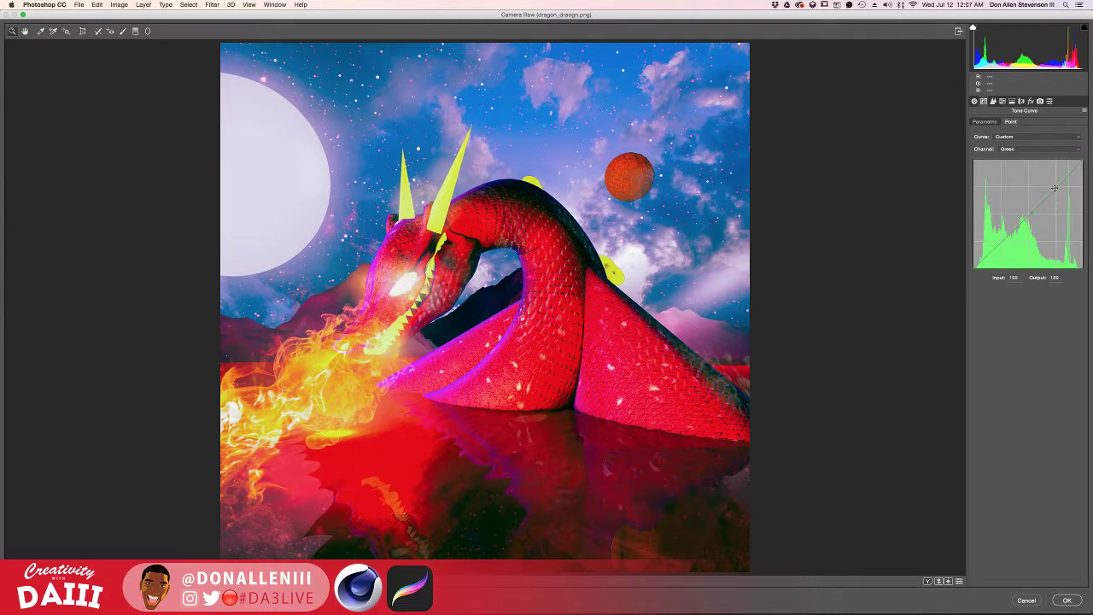
{"action": "mouse_move", "coordinate": [1000, 245]}
{"action": "left_mouse_down"}
{"action": "mouse_move", "coordinate": [968, 250]}
{"action": "mouse_move", "coordinate": [972, 268]}
{"action": "mouse_move", "coordinate": [1012, 289]}
{"action": "mouse_move", "coordinate": [972, 273]}
{"action": "mouse_move", "coordinate": [977, 250]}
{"action": "left_mouse_up"}
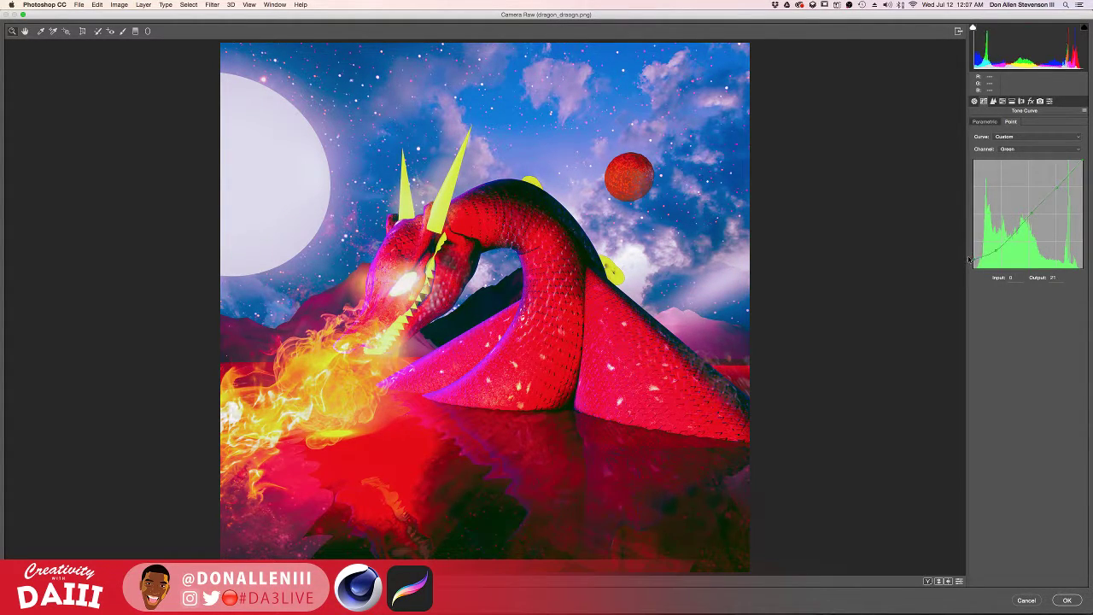
- Shape the blue channel's tone curve with lowered highlights, a midtone point at input 100, output 107, and an adjusted shadow point
{"action": "left_click", "coordinate": [1037, 149]}
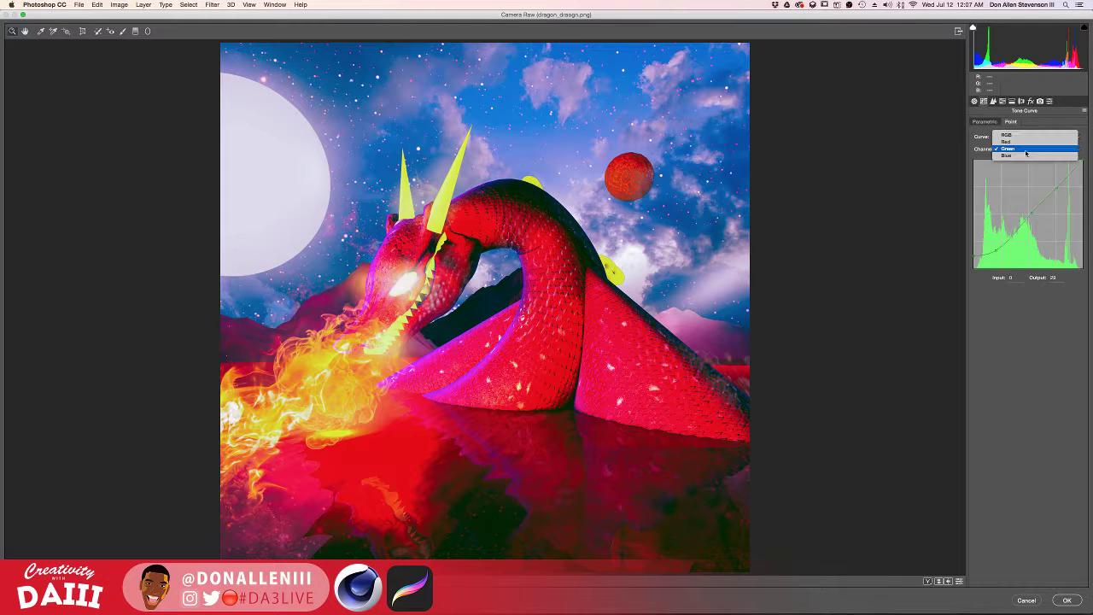
{"action": "left_click", "coordinate": [1035, 160]}
{"action": "left_click_drag", "start_coordinate": [1044, 197], "coordinate": [1017, 227]}
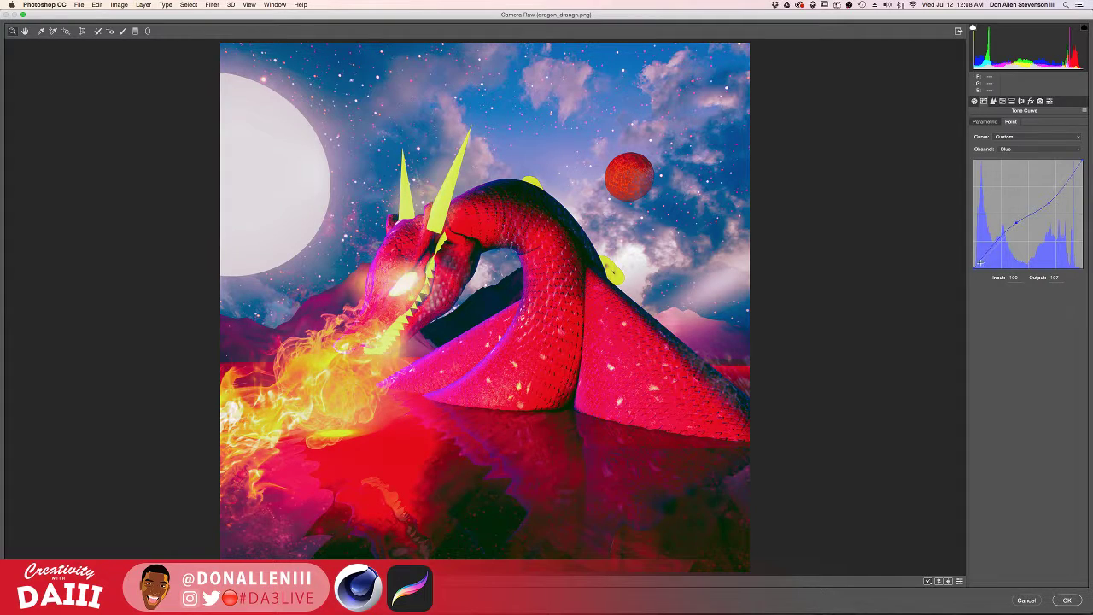
{"action": "left_click_drag", "start_coordinate": [980, 262], "coordinate": [994, 242]}
- Shift the HSL hues to +84 for reds, +9 for aquas, +39 for blues and -23 for magentas
{"action": "left_click", "coordinate": [994, 102]}
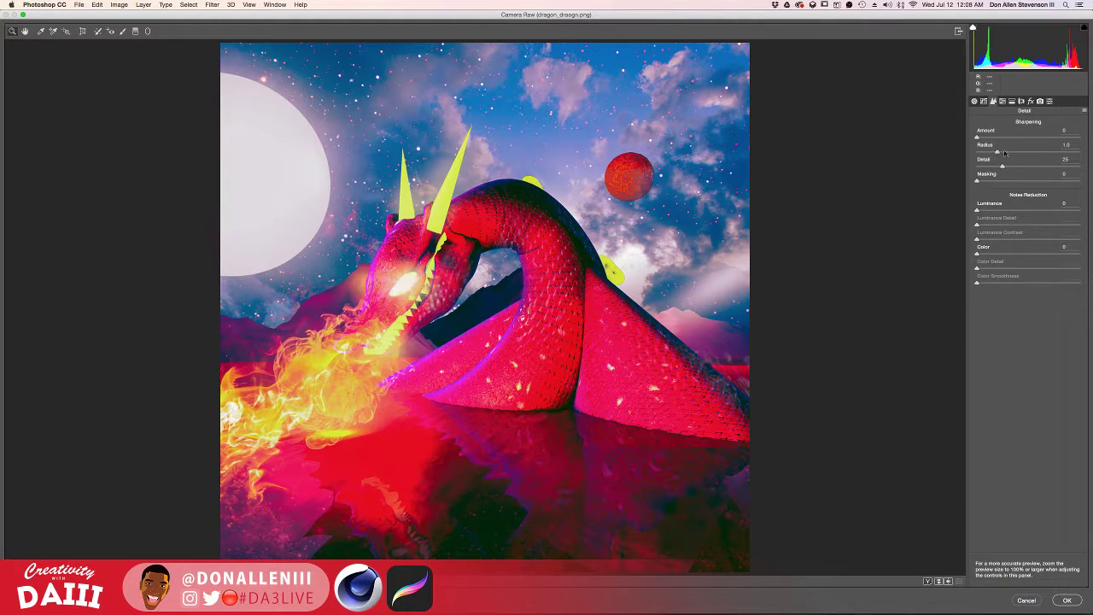
{"action": "left_click", "coordinate": [1003, 101]}
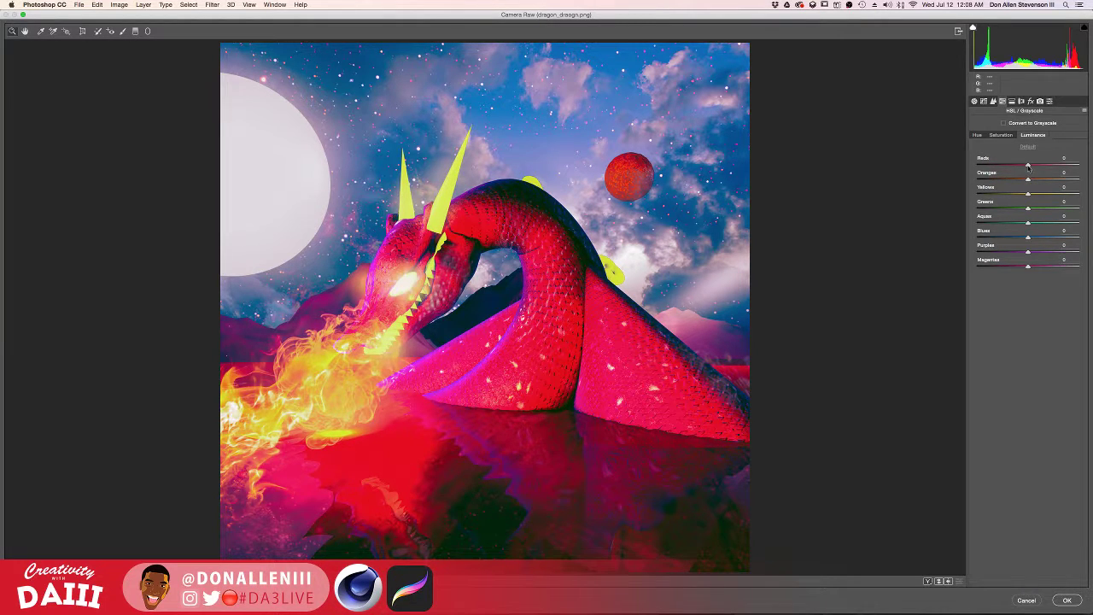
{"action": "left_click", "coordinate": [980, 135]}
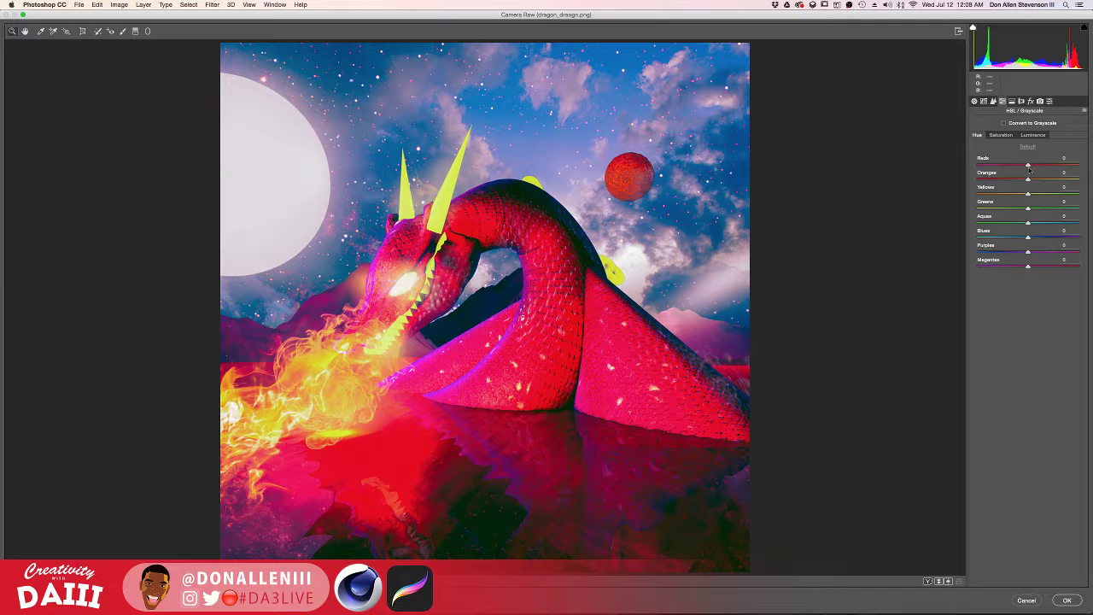
{"action": "mouse_move", "coordinate": [1030, 164]}
{"action": "left_mouse_down"}
{"action": "mouse_move", "coordinate": [1081, 166]}
{"action": "mouse_move", "coordinate": [961, 176]}
{"action": "mouse_move", "coordinate": [1069, 169]}
{"action": "mouse_move", "coordinate": [1037, 176]}
{"action": "left_mouse_up"}
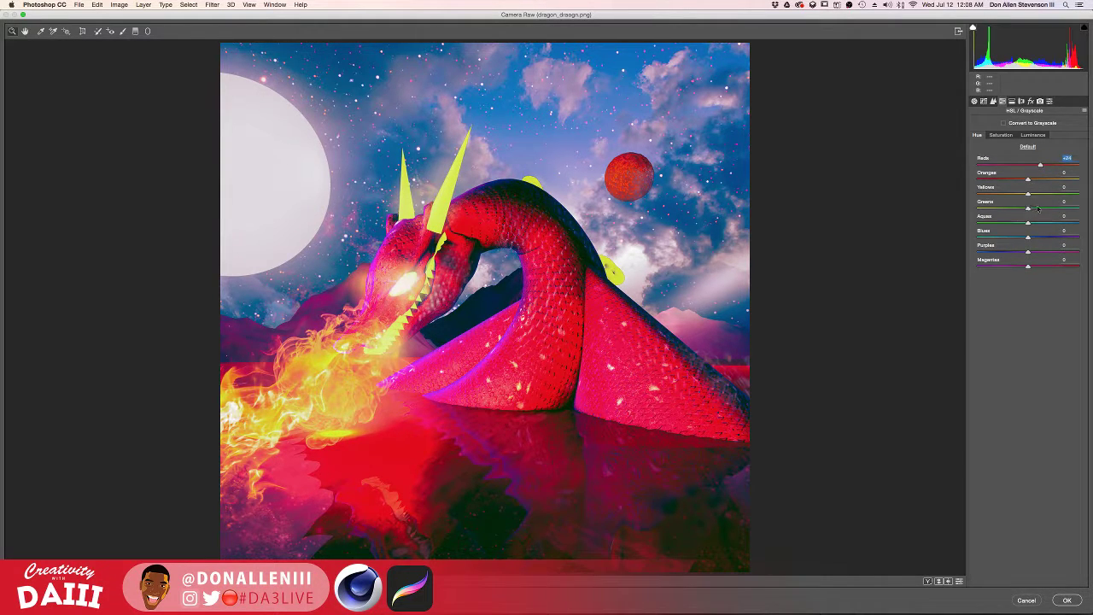
{"action": "left_click_drag", "start_coordinate": [1028, 223], "coordinate": [1048, 245]}
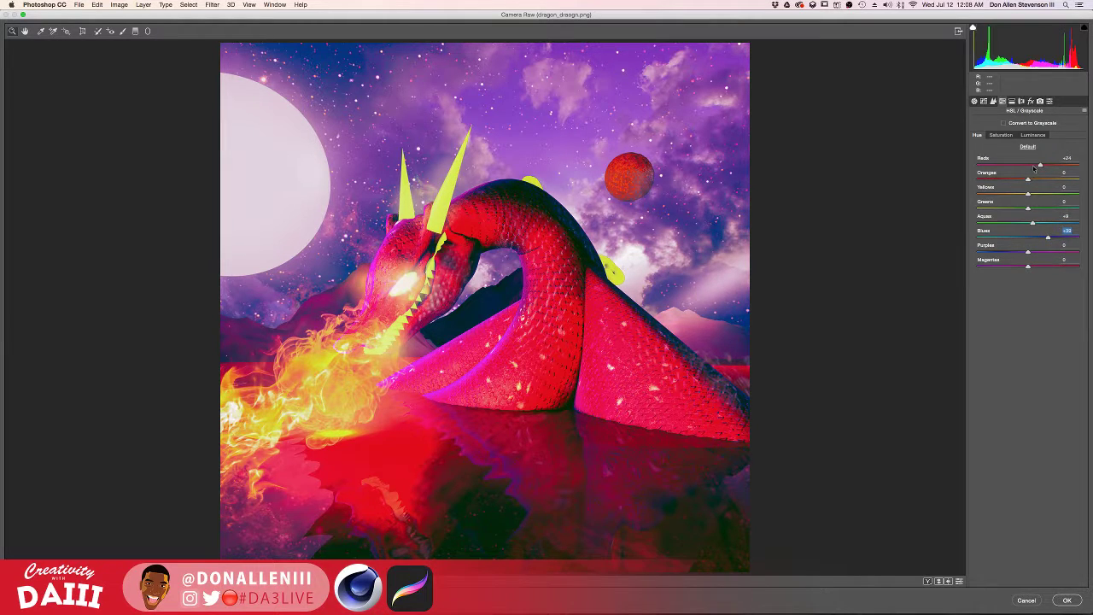
{"action": "mouse_move", "coordinate": [1028, 267]}
{"action": "left_mouse_down"}
{"action": "mouse_move", "coordinate": [1054, 266]}
{"action": "mouse_move", "coordinate": [1008, 266]}
{"action": "mouse_move", "coordinate": [1022, 268]}
{"action": "left_mouse_up"}
{"action": "left_click", "coordinate": [1018, 269]}
{"action": "left_click_drag", "start_coordinate": [1040, 167], "coordinate": [1070, 175]}
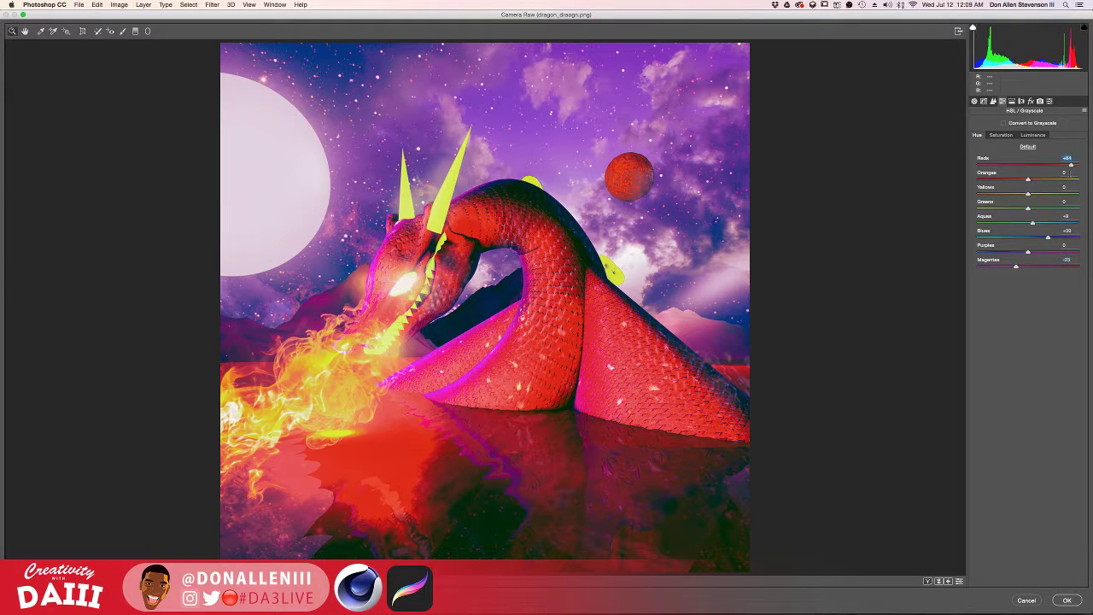
- Set the HSL saturation to +5 for reds, +23 for blues and -100 for purples
{"action": "left_click", "coordinate": [1001, 137]}
{"action": "left_click_drag", "start_coordinate": [1033, 168], "coordinate": [940, 171]}
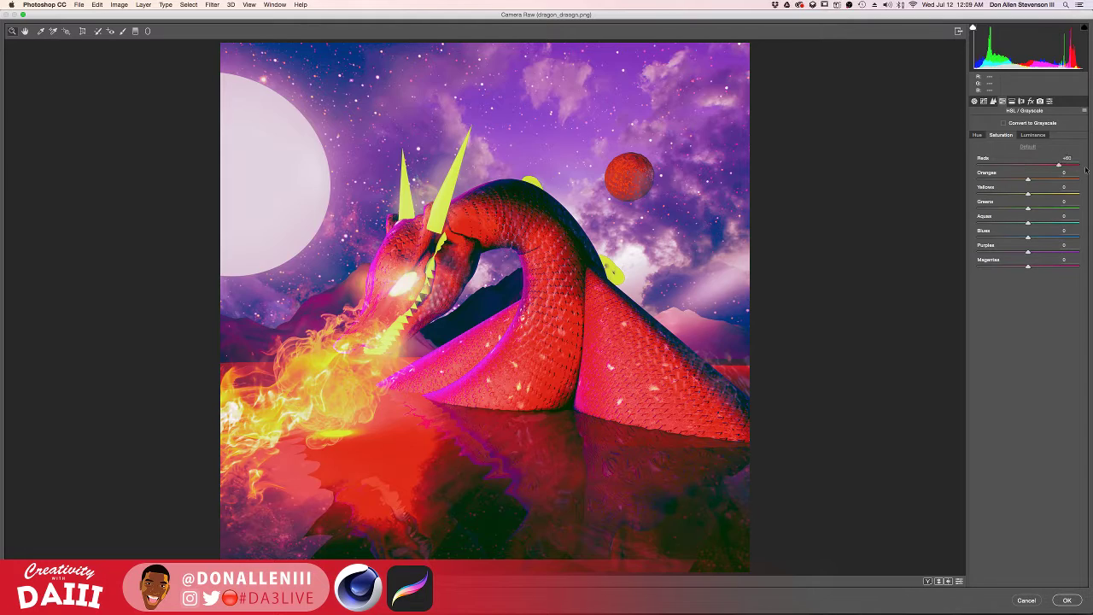
{"action": "left_click_drag", "start_coordinate": [839, 176], "coordinate": [1028, 180]}
{"action": "left_click_drag", "start_coordinate": [1028, 239], "coordinate": [968, 247]}
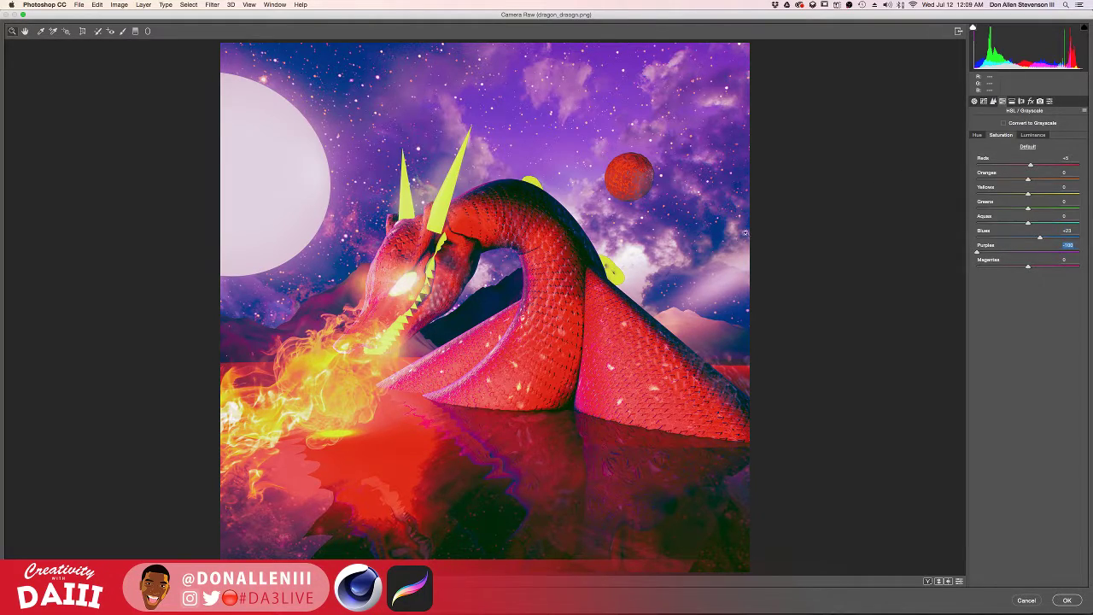
{"action": "key", "text": "ctrl+Up"}
{"action": "left_click", "coordinate": [658, 323]}
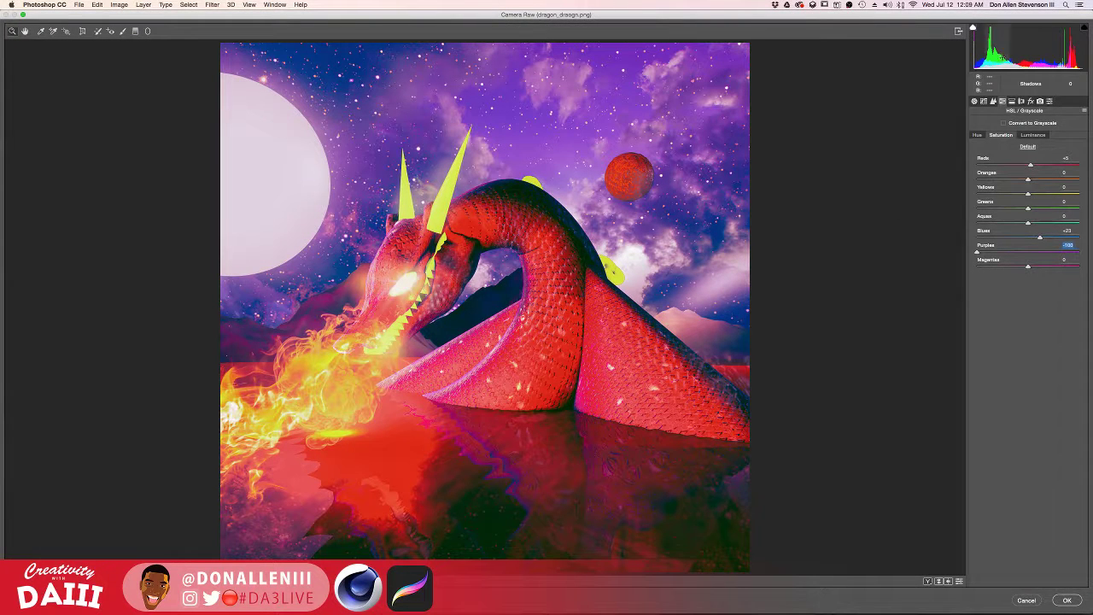
- Set a slightly negative dehaze amount and apply the Camera Raw adjustments to the layer
{"action": "left_click", "coordinate": [1013, 102]}
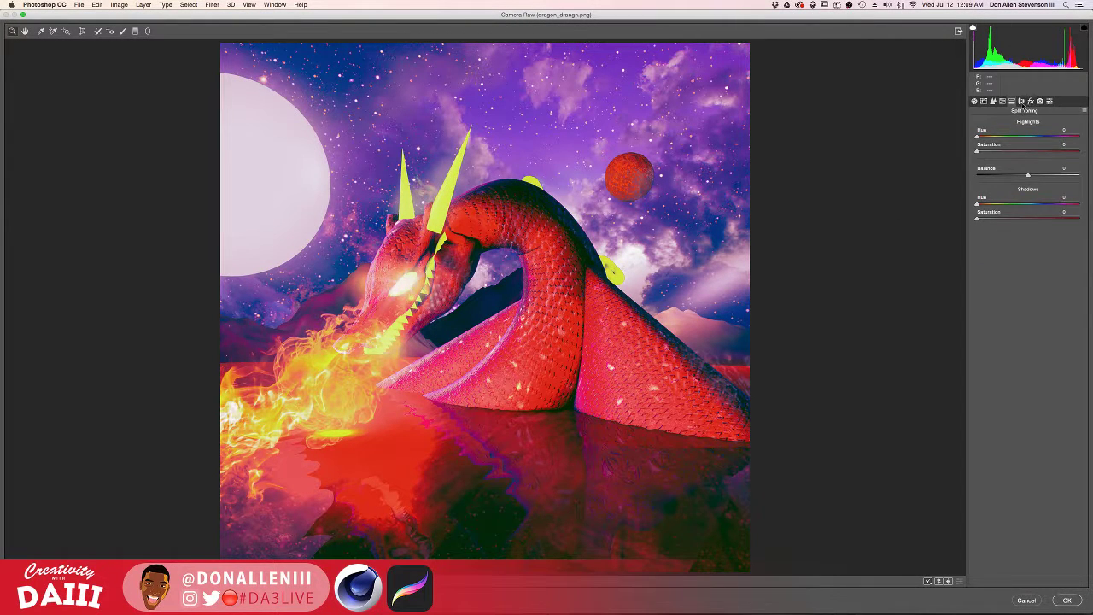
{"action": "left_click", "coordinate": [1021, 102]}
{"action": "left_click", "coordinate": [1030, 102]}
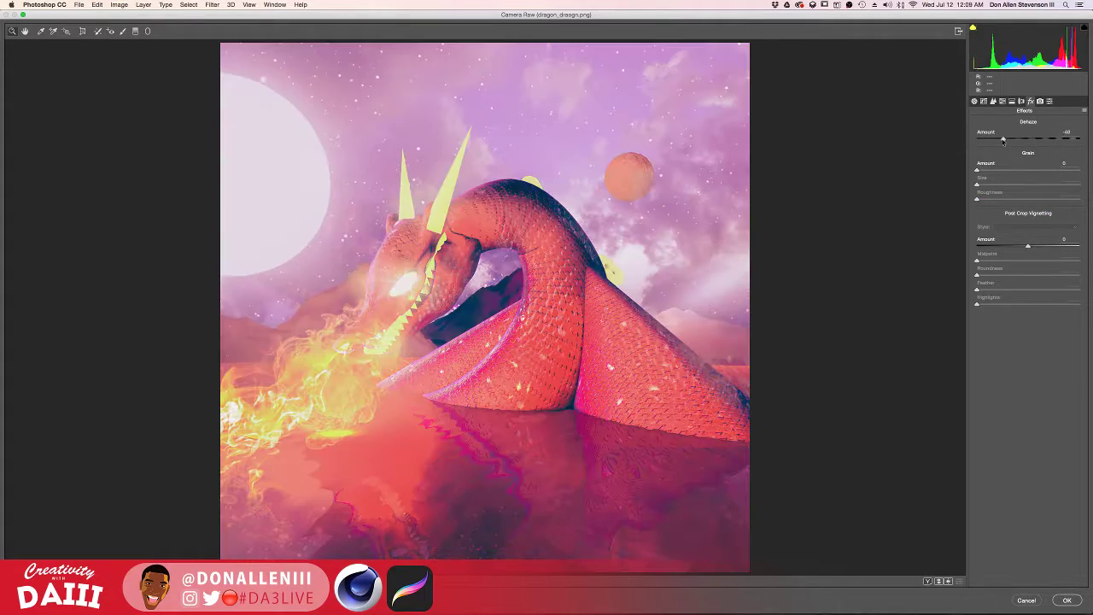
{"action": "left_click_drag", "start_coordinate": [1003, 141], "coordinate": [1027, 153]}
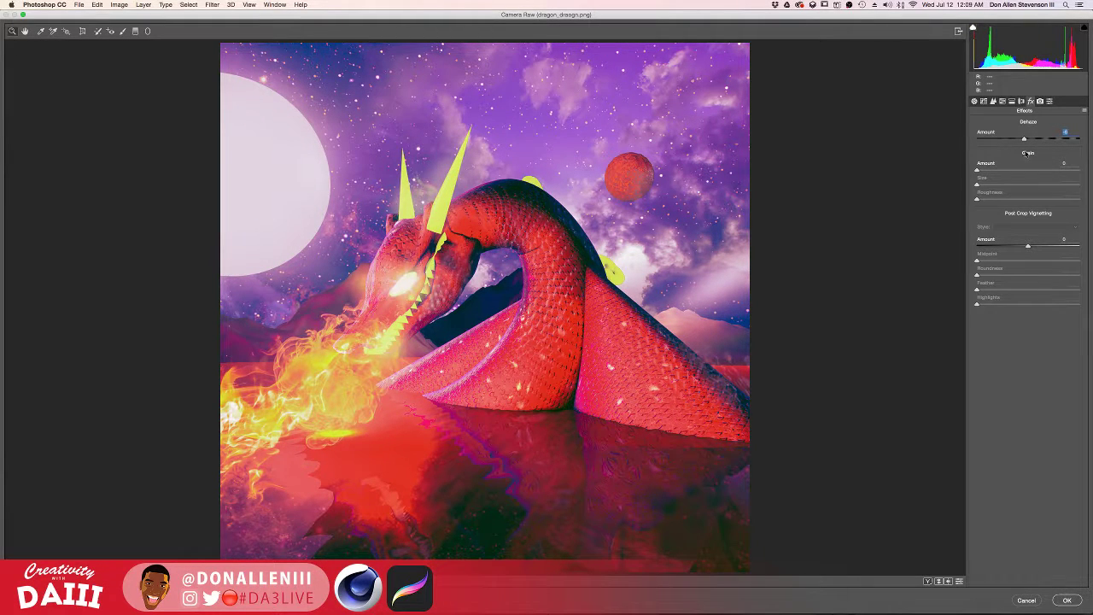
{"action": "left_click", "coordinate": [1067, 600]}
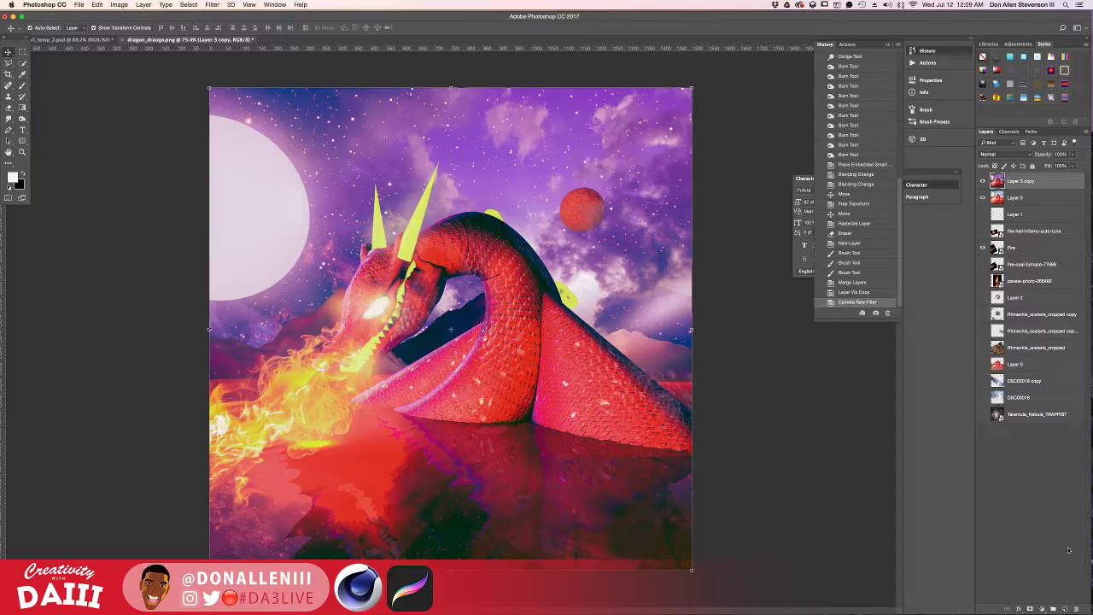
- Compare the artwork with and without the Camera Raw grade by toggling the visibility of the graded layer copy
{"action": "left_click", "coordinate": [982, 181]}
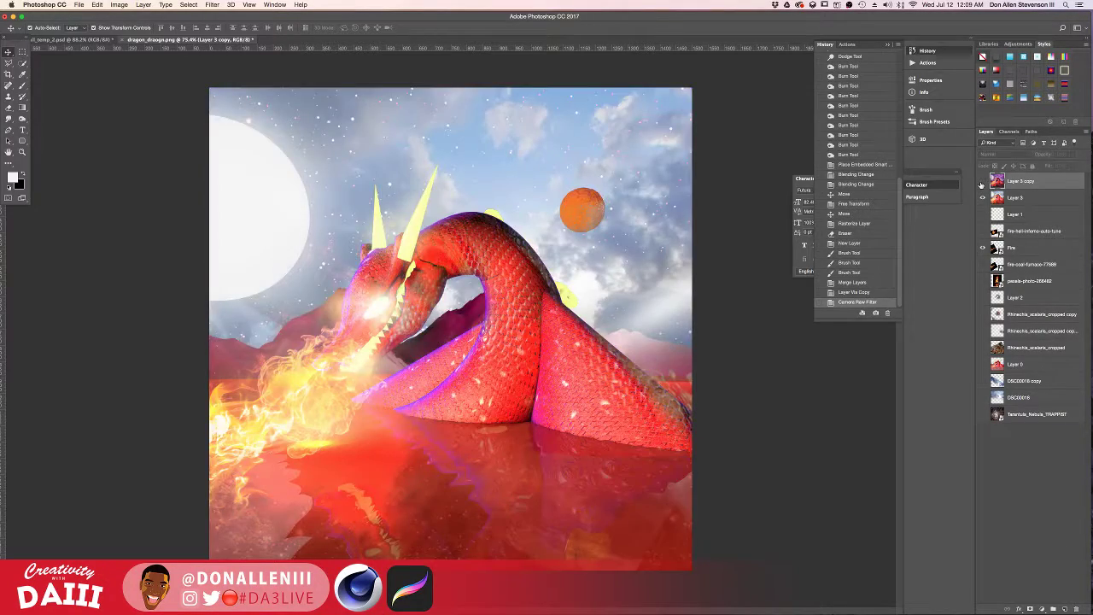
{"action": "left_click", "coordinate": [982, 181]}
{"action": "left_click", "coordinate": [982, 181]}
{"action": "left_click", "coordinate": [982, 181]}
{"action": "left_click", "coordinate": [982, 181]}
{"action": "left_click", "coordinate": [982, 181]}
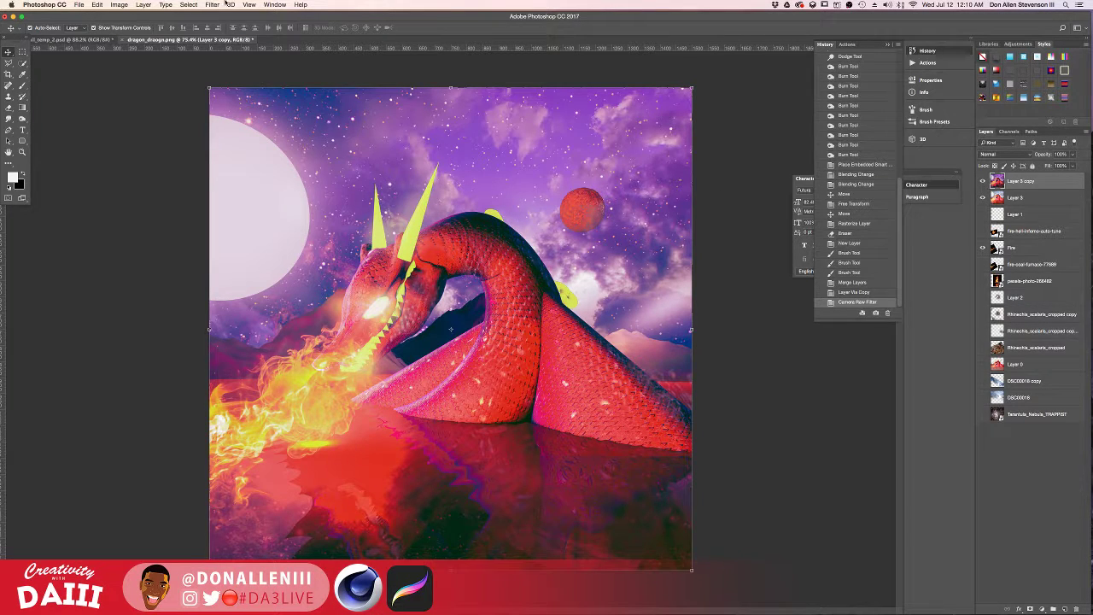
- Open the graded layer copy in the Nik Collection's Analog Efex Pro 2 filter
{"action": "left_click", "coordinate": [274, 4]}
{"action": "left_click", "coordinate": [273, 4]}
{"action": "left_click", "coordinate": [266, 4]}
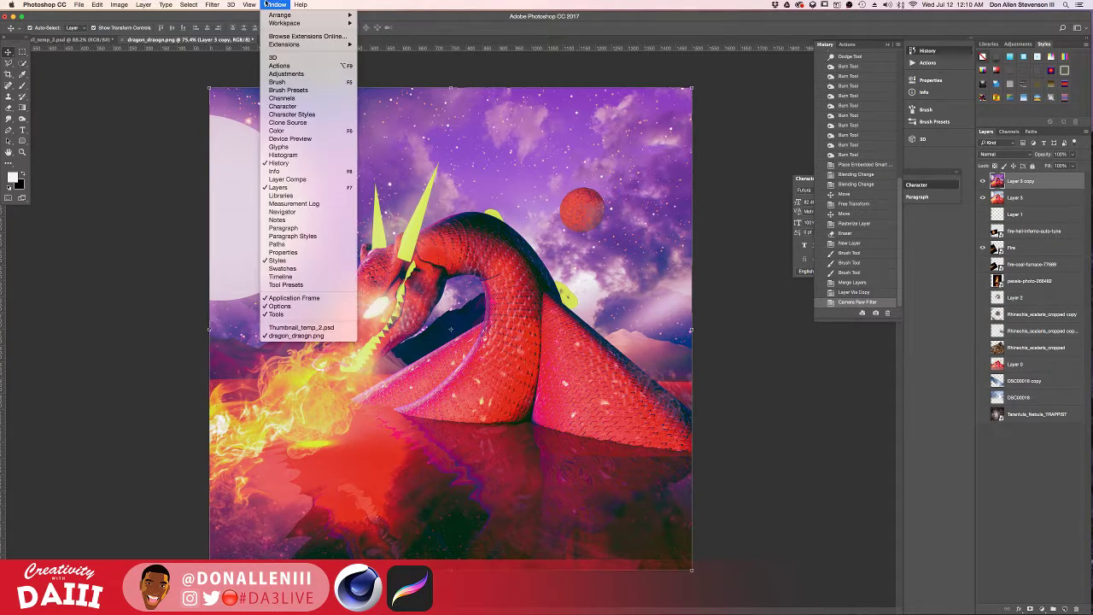
{"action": "mouse_move", "coordinate": [216, 5]}
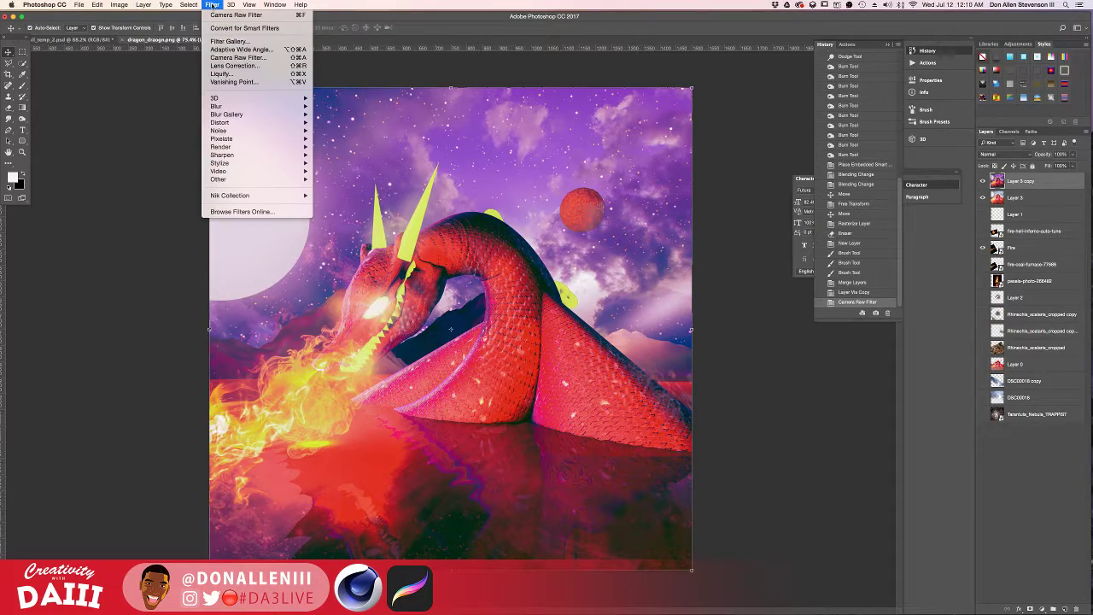
{"action": "mouse_move", "coordinate": [225, 194]}
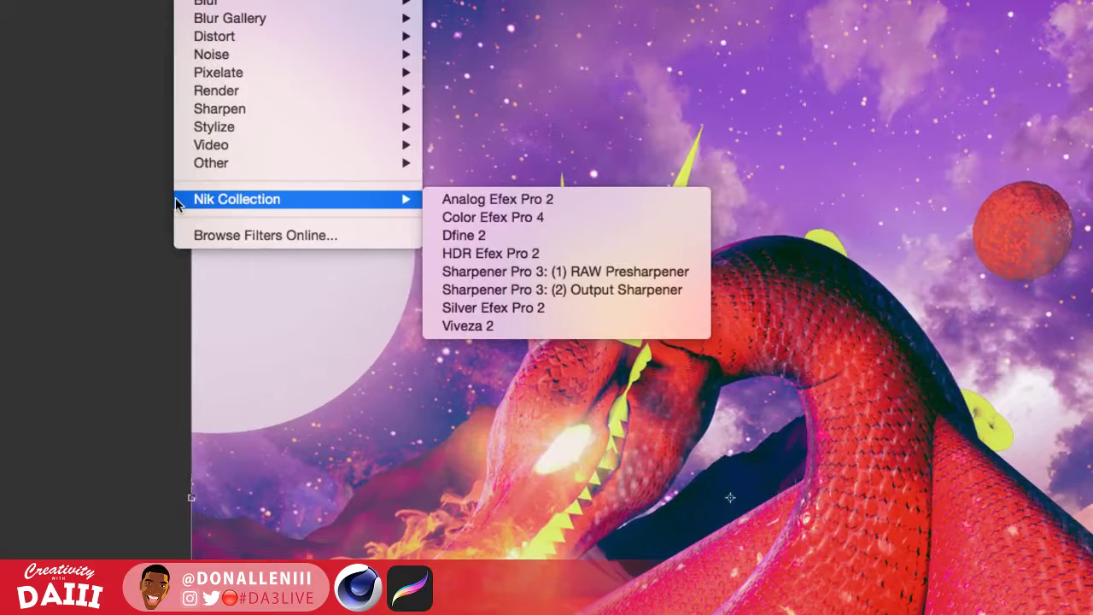
{"action": "mouse_move", "coordinate": [402, 200]}
{"action": "left_click", "coordinate": [459, 200]}
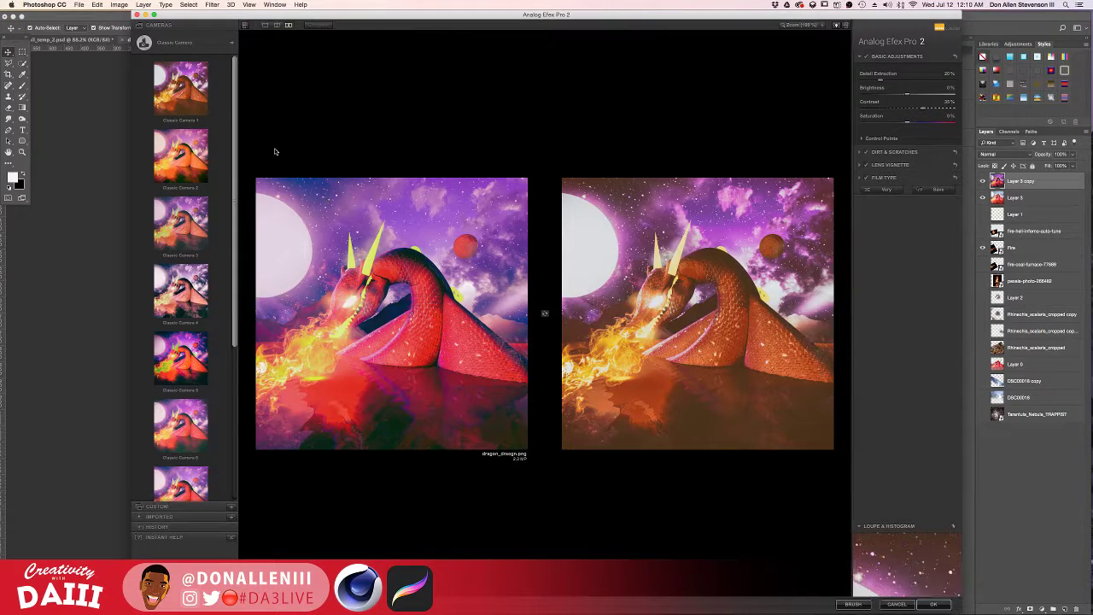
- Try the Classic Camera 2, 3, 4 and 5 presets on the image
{"action": "left_click", "coordinate": [153, 149]}
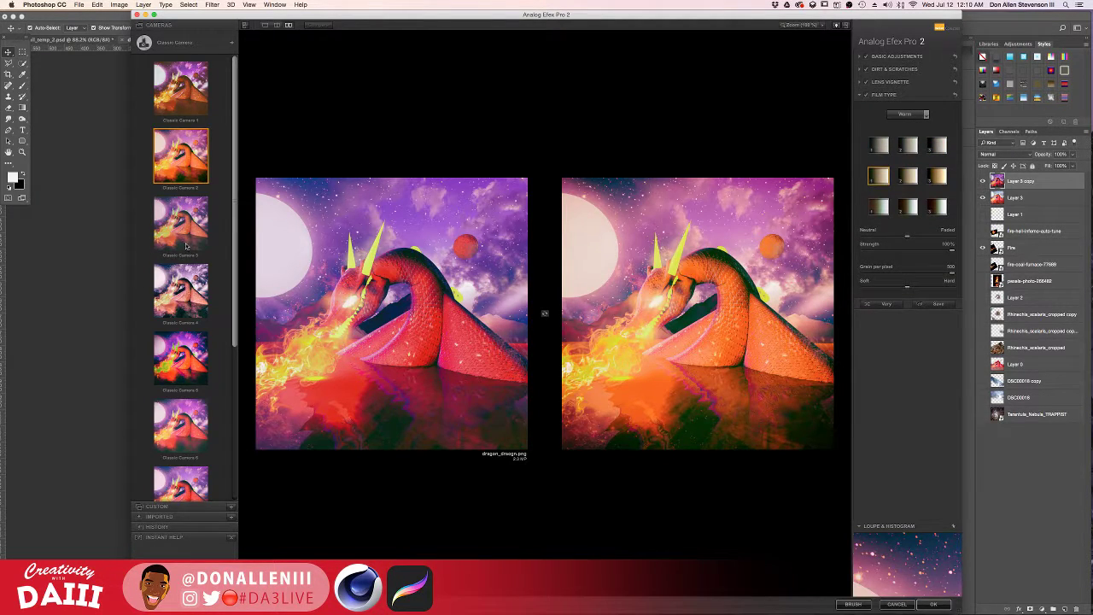
{"action": "left_click", "coordinate": [186, 246]}
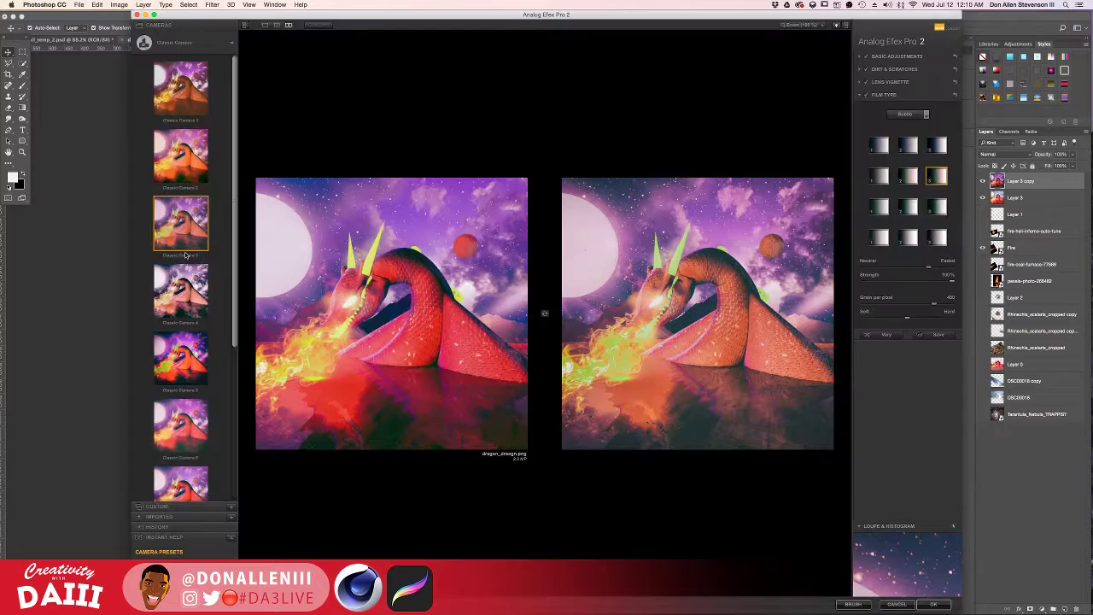
{"action": "left_click", "coordinate": [188, 294]}
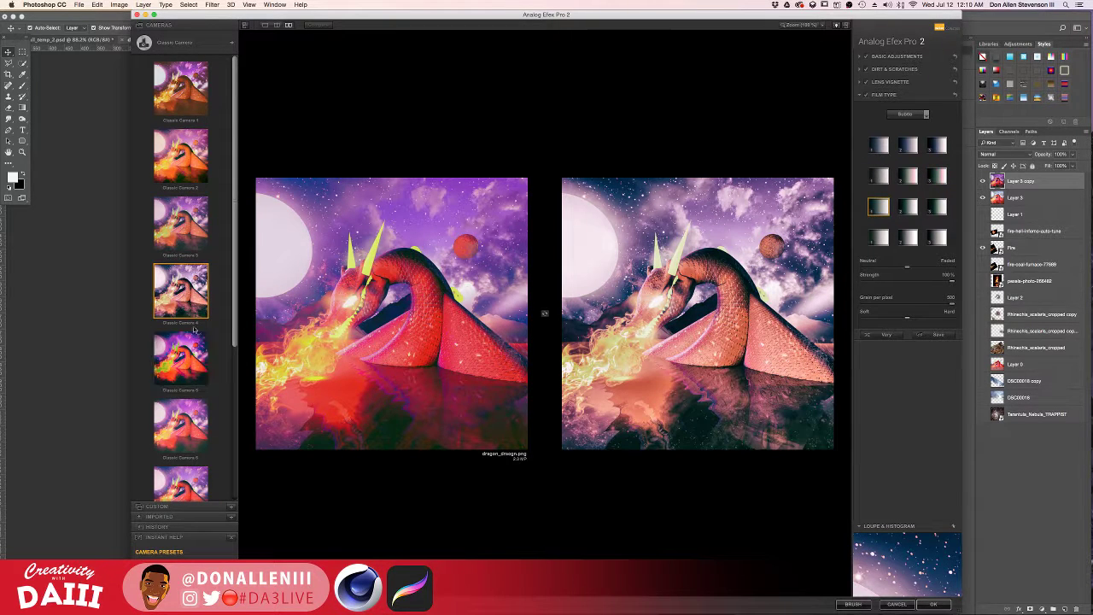
{"action": "left_click", "coordinate": [181, 342]}
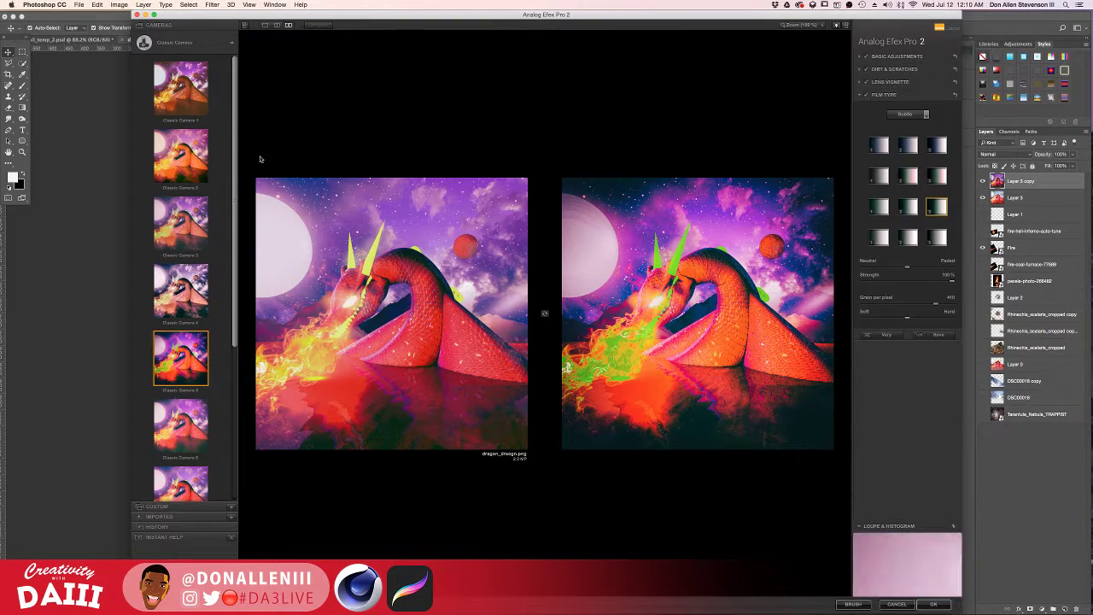
- Switch the preview to single image view, try the Classic Camera 9 preset, and settle on Classic Camera 1
{"action": "left_click", "coordinate": [277, 26]}
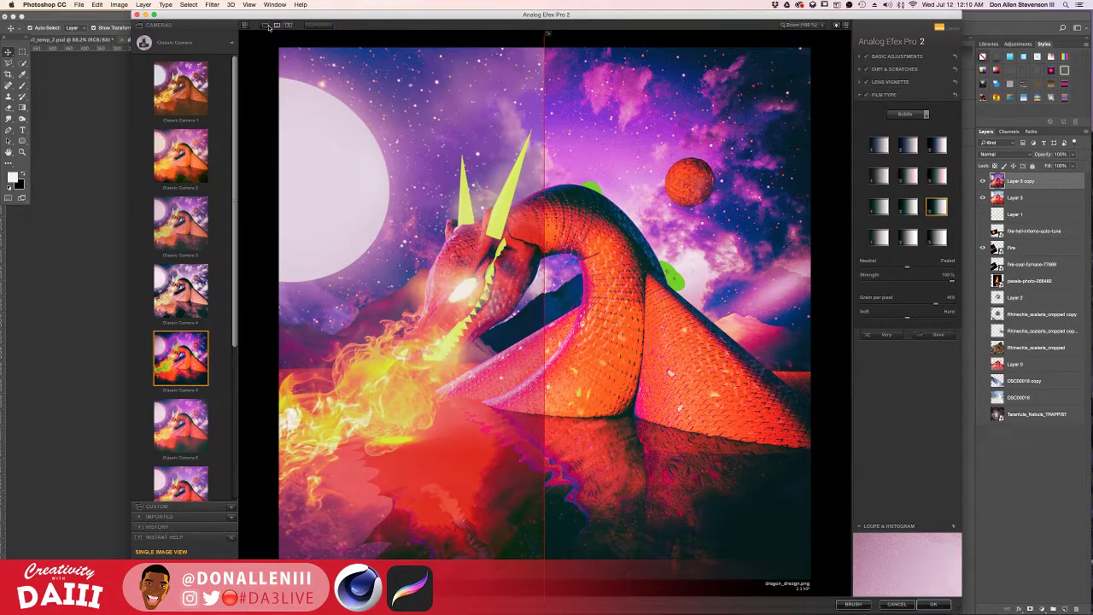
{"action": "left_click", "coordinate": [264, 26]}
{"action": "scroll", "coordinate": [177, 354], "scroll_direction": "down", "scroll_amount": 5}
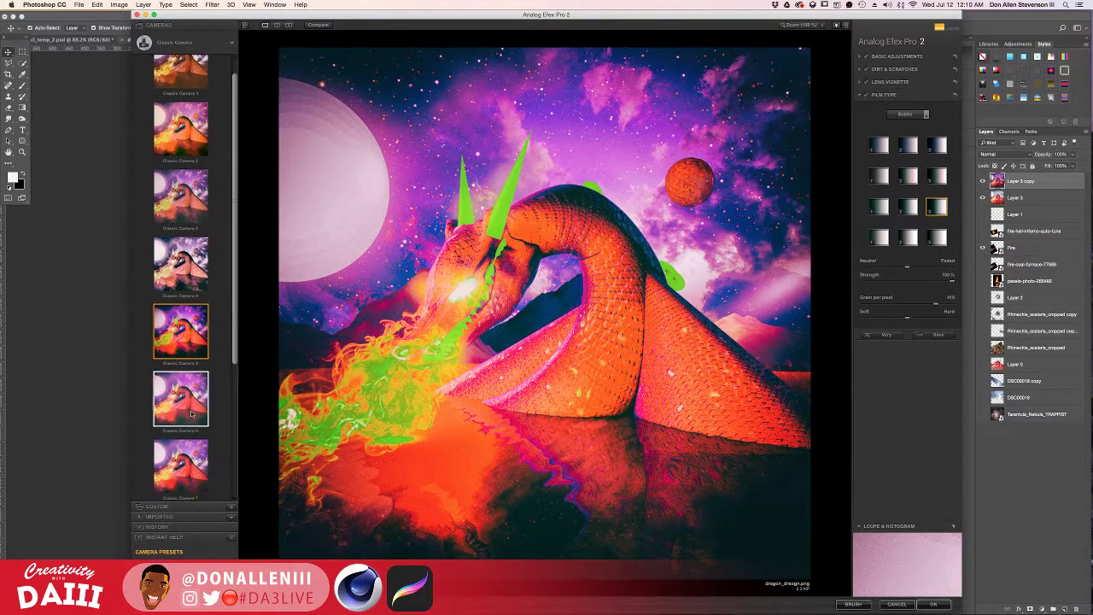
{"action": "scroll", "coordinate": [192, 341], "scroll_direction": "down", "scroll_amount": 1}
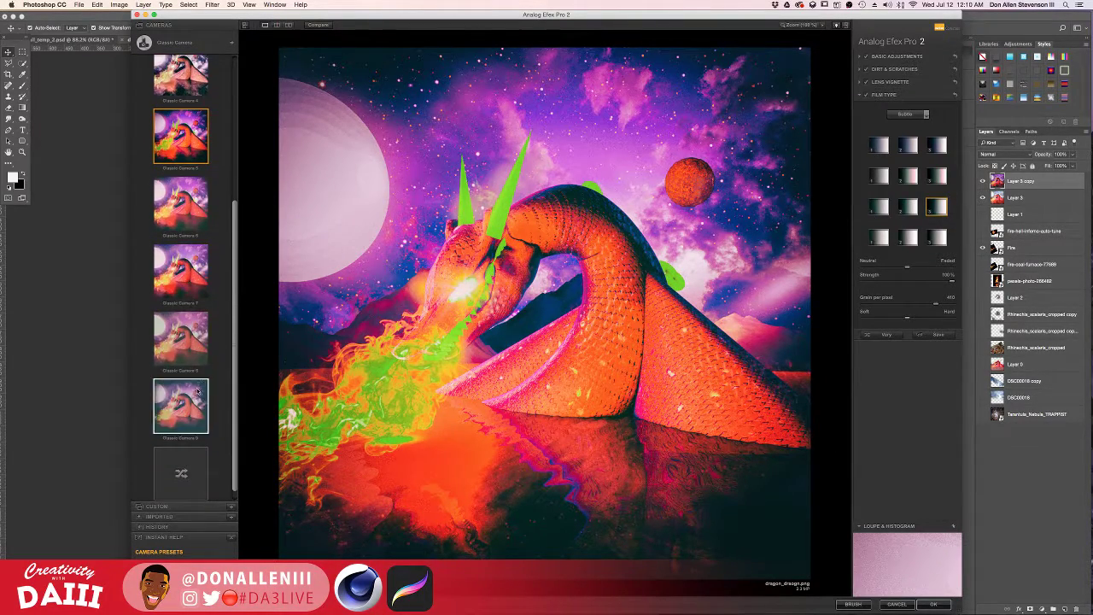
{"action": "left_click", "coordinate": [198, 393]}
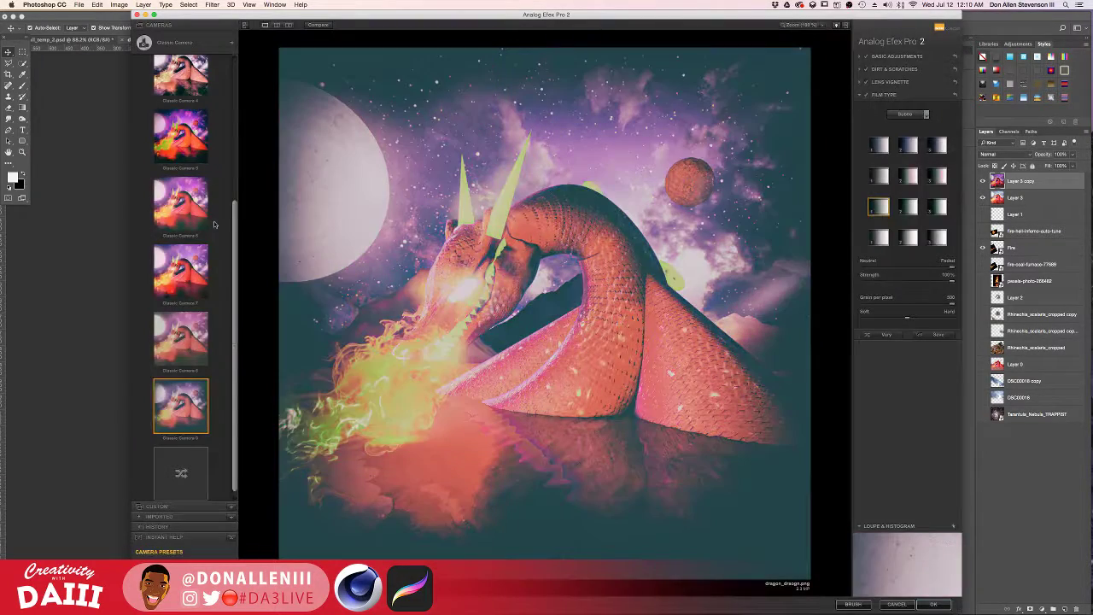
{"action": "scroll", "coordinate": [204, 145], "scroll_direction": "up", "scroll_amount": 5}
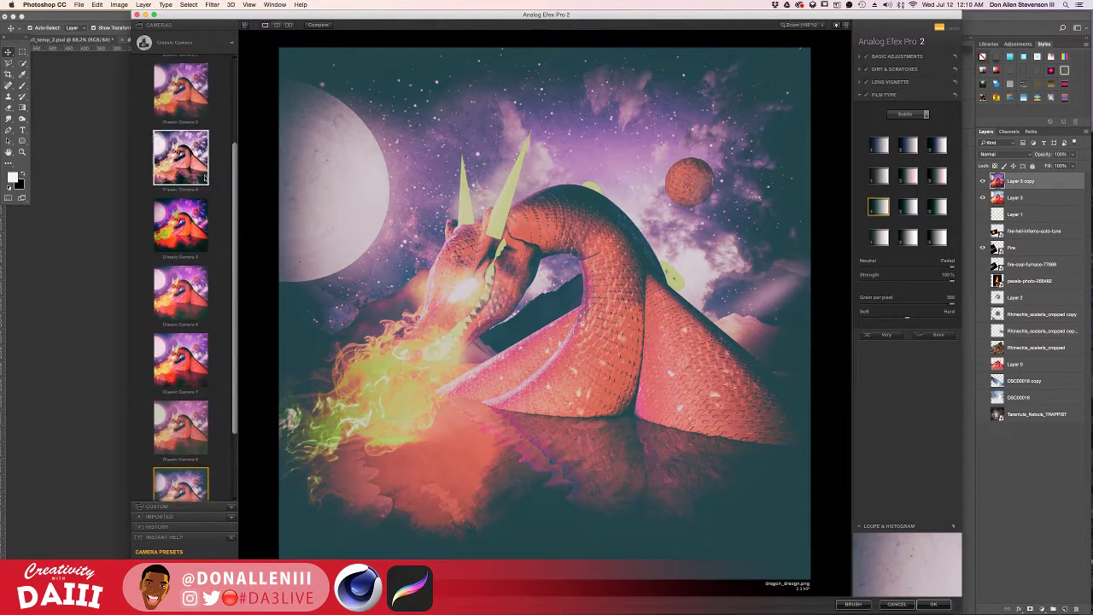
{"action": "left_click", "coordinate": [199, 106]}
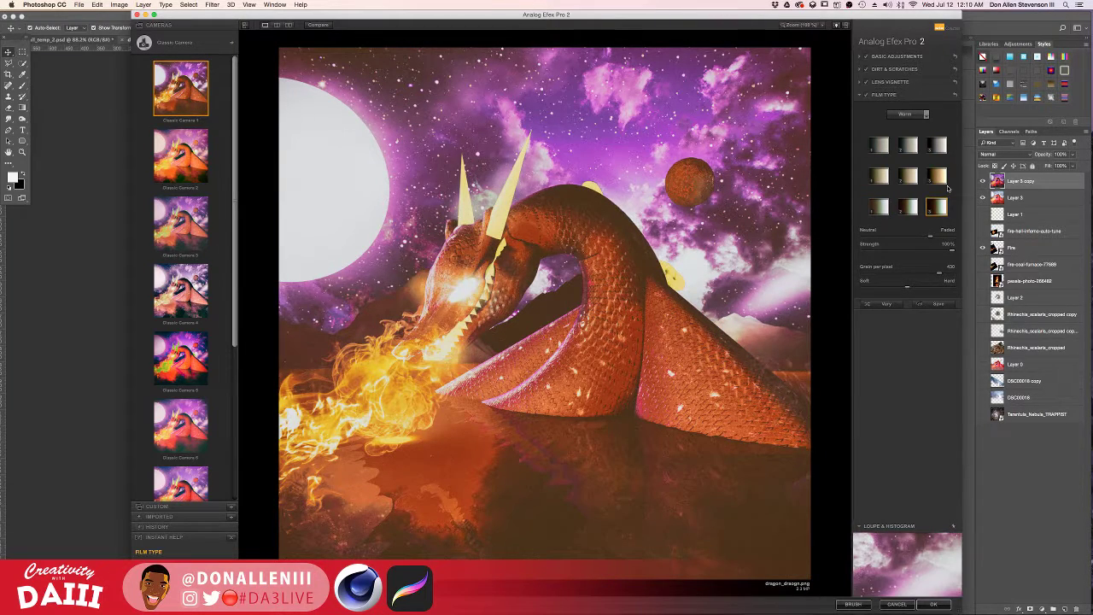
- Try other Warm film types for the Classic Camera 1 look, ending on the first swatch of the second row
{"action": "left_click", "coordinate": [906, 209]}
{"action": "left_click", "coordinate": [878, 207]}
{"action": "left_click", "coordinate": [880, 176]}
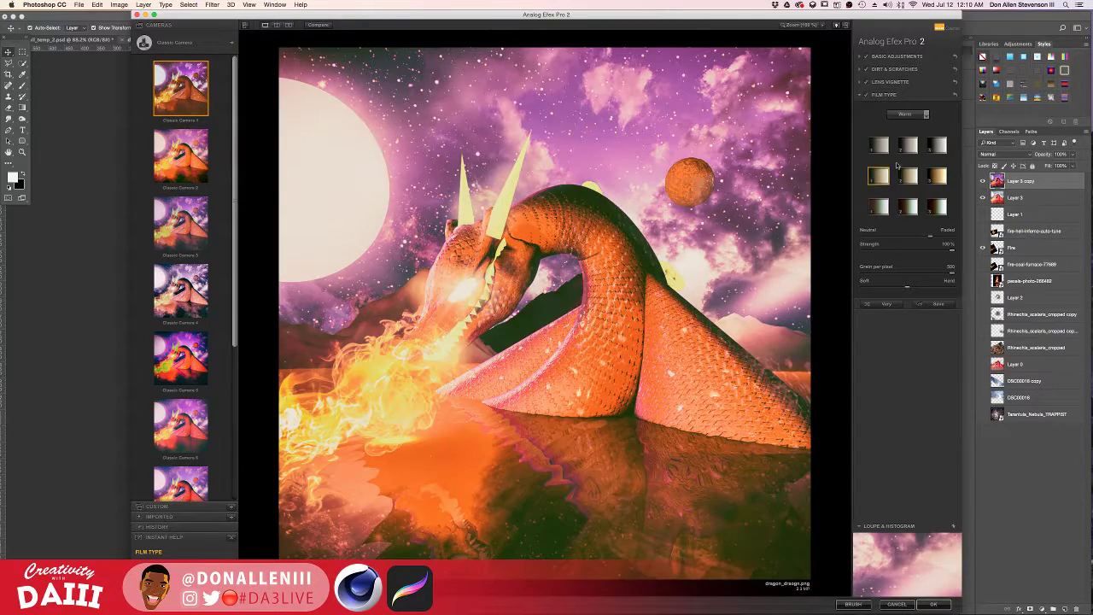
- Pick the second Warm film type in the first row, set the lens vignette amount to -22% and adjust its size
{"action": "left_click", "coordinate": [880, 145]}
{"action": "left_click", "coordinate": [910, 147]}
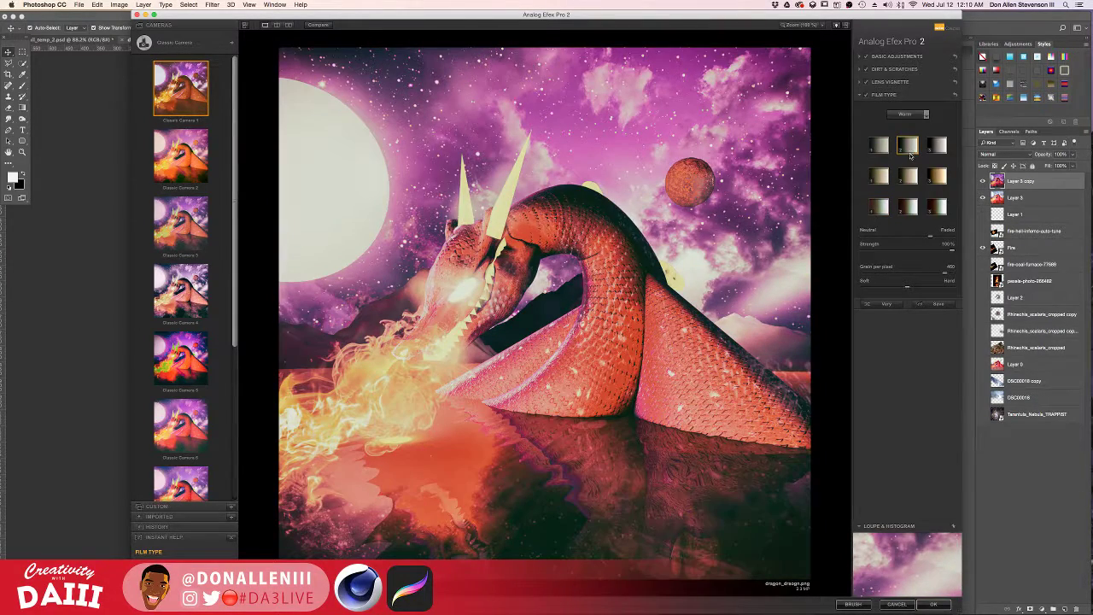
{"action": "left_click", "coordinate": [893, 83]}
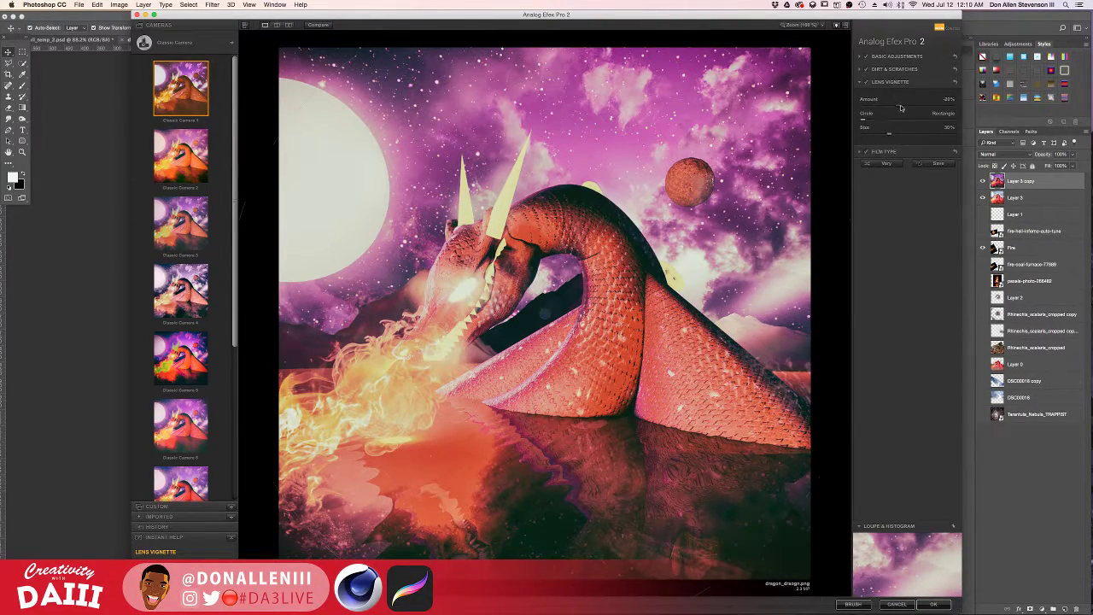
{"action": "left_click_drag", "start_coordinate": [900, 108], "coordinate": [876, 117]}
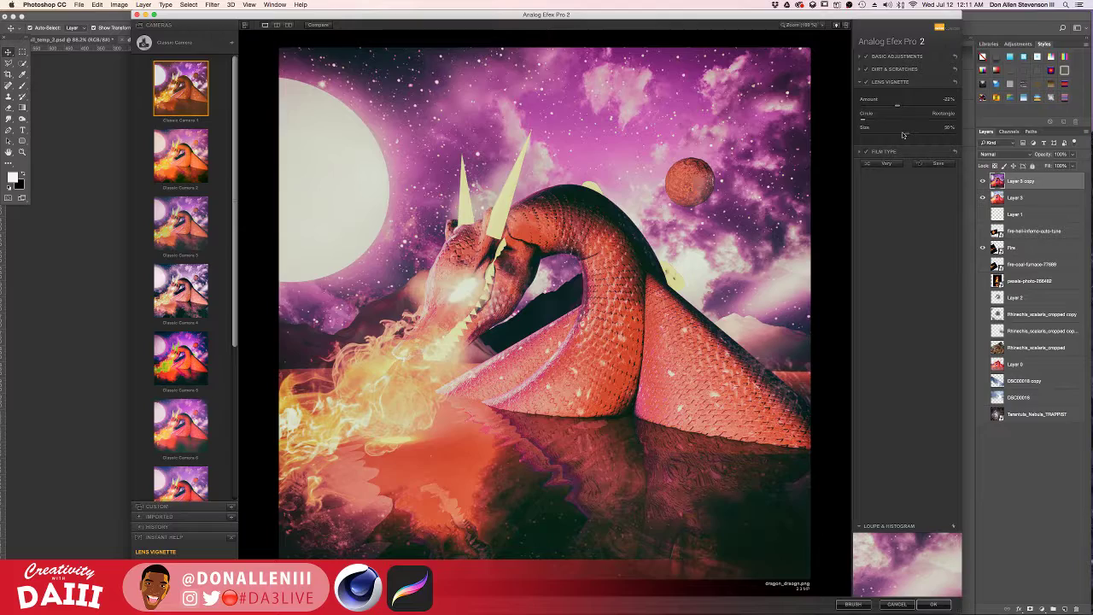
{"action": "mouse_move", "coordinate": [903, 135]}
{"action": "left_mouse_down"}
{"action": "mouse_move", "coordinate": [935, 136]}
{"action": "mouse_move", "coordinate": [817, 135]}
{"action": "mouse_move", "coordinate": [908, 133]}
{"action": "left_mouse_up"}
- In the basic adjustments, set saturation to about 22%, detail extraction to about 38% and brightness to -17%
{"action": "left_click", "coordinate": [895, 56]}
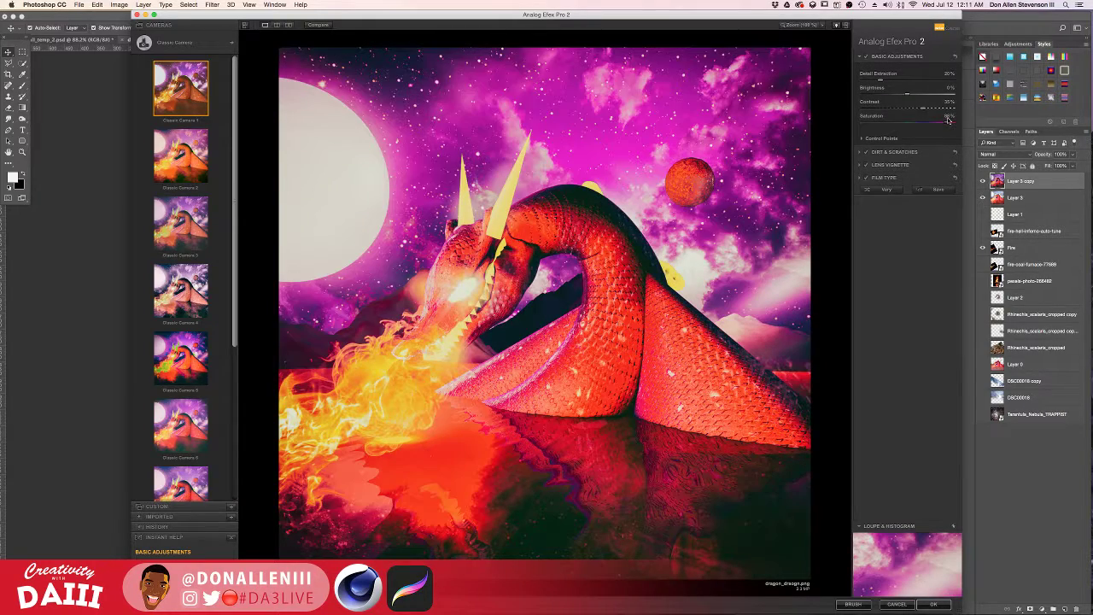
{"action": "left_click_drag", "start_coordinate": [897, 130], "coordinate": [921, 130]}
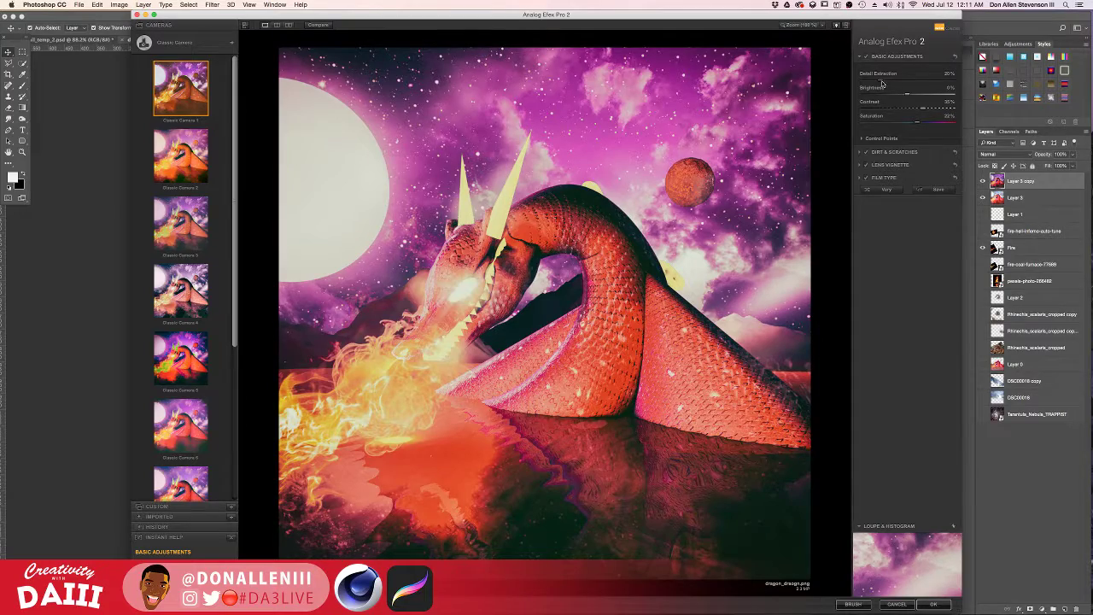
{"action": "left_click_drag", "start_coordinate": [882, 83], "coordinate": [927, 86]}
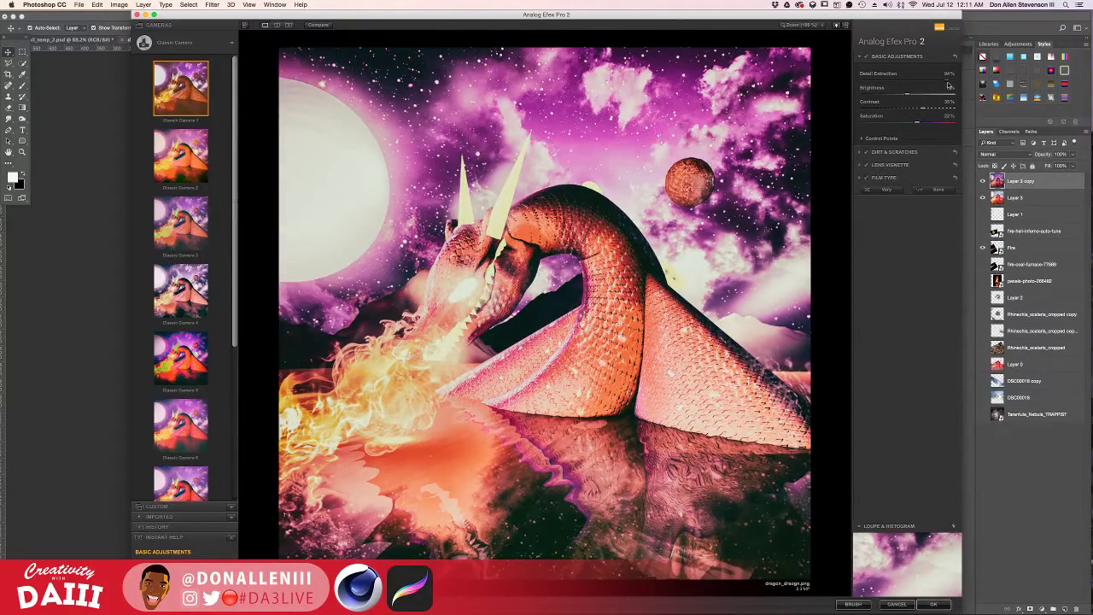
{"action": "left_click_drag", "start_coordinate": [935, 86], "coordinate": [899, 101]}
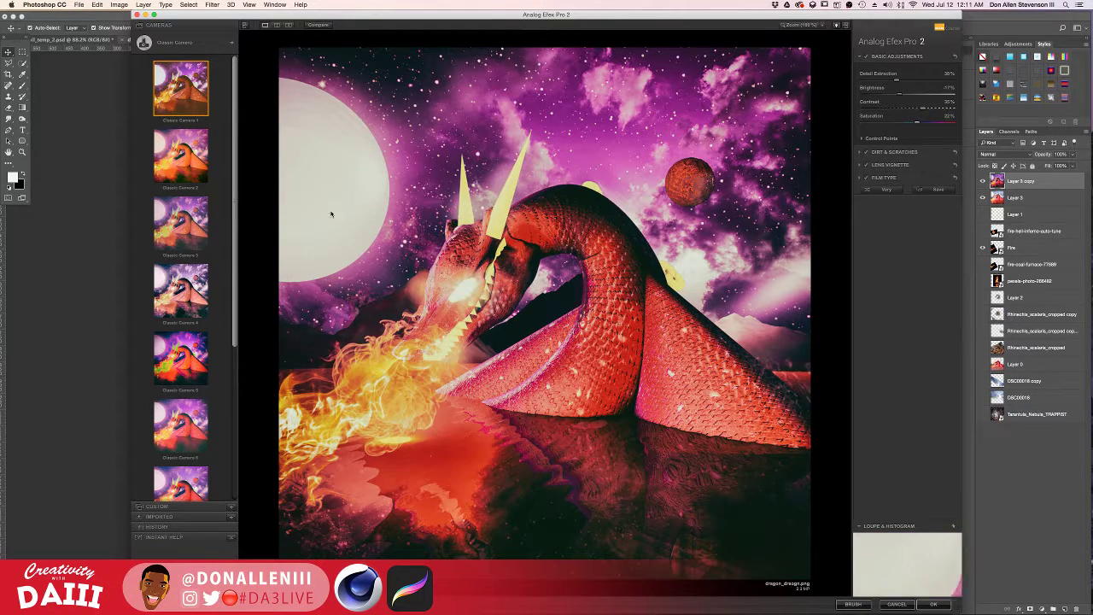
- Try Dust and Lint textures for the dirt and scratches effect, settling on the first one in the fifth row
{"action": "left_click", "coordinate": [883, 154]}
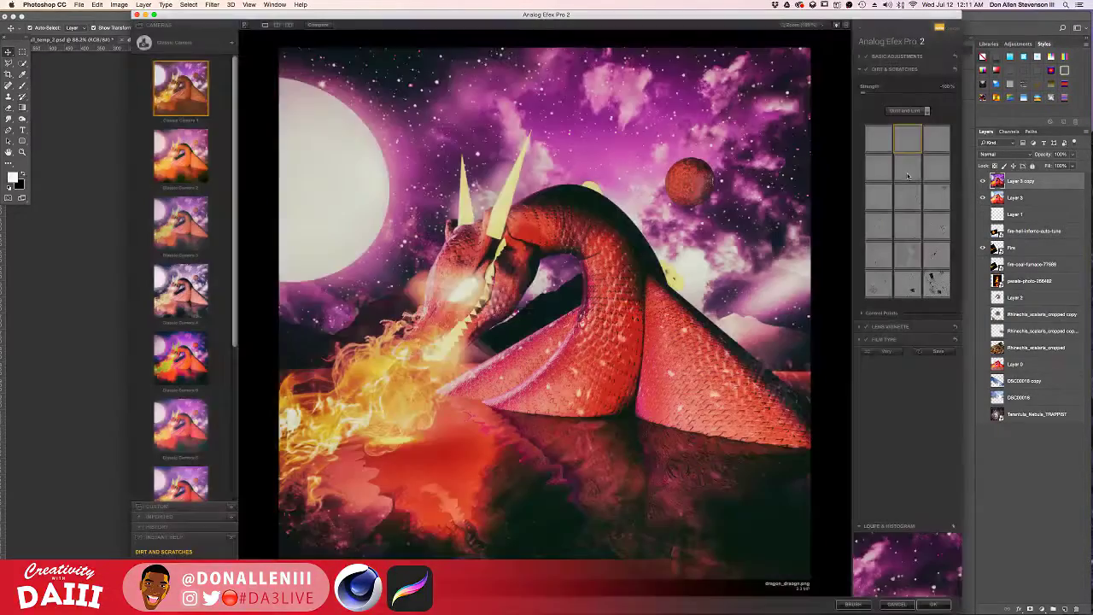
{"action": "left_click", "coordinate": [912, 197]}
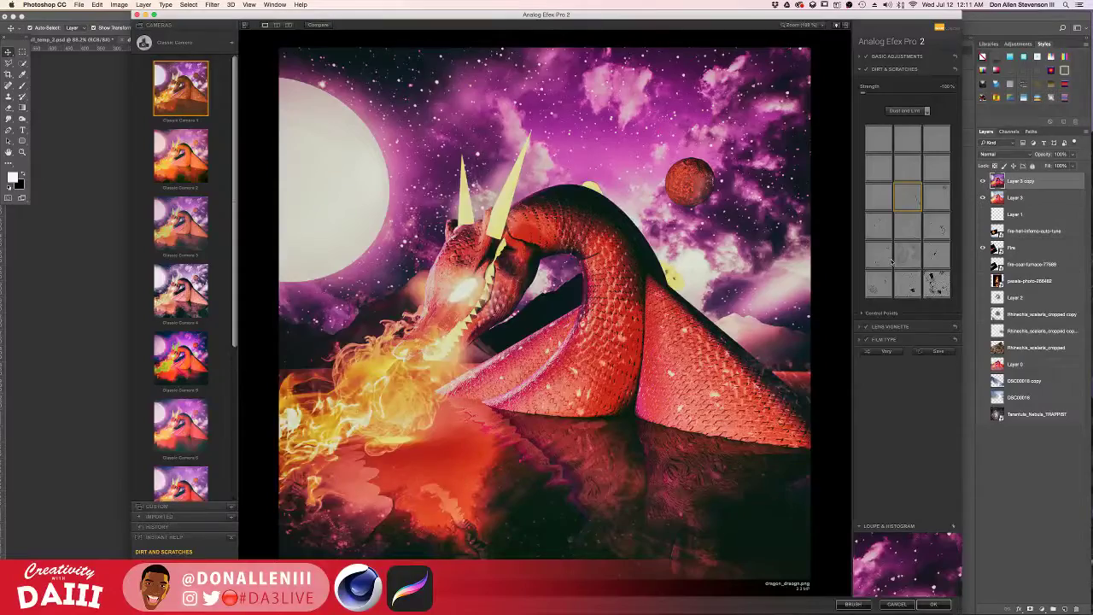
{"action": "left_click", "coordinate": [890, 263]}
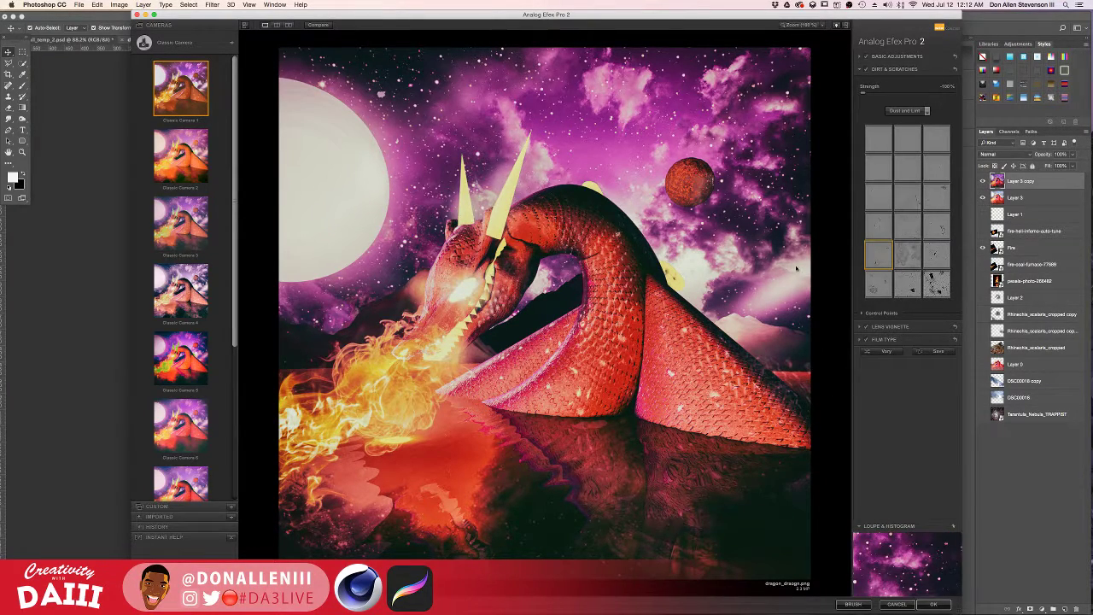
{"action": "left_click", "coordinate": [882, 70]}
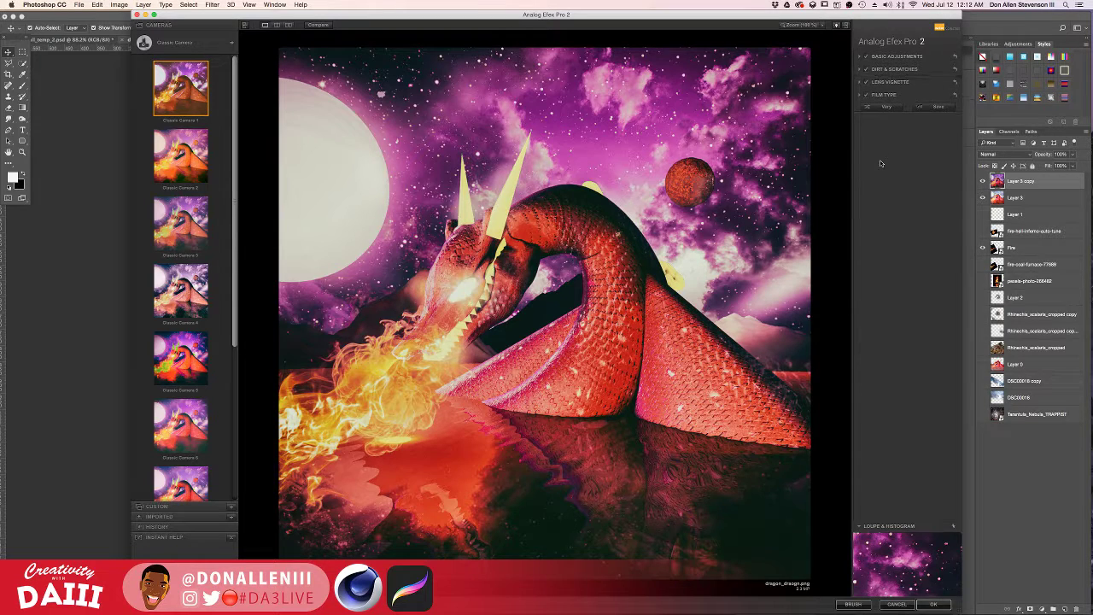
- Switch to the Camera Kit and add the Double Exposure tool alongside the existing adjustments
{"action": "left_click", "coordinate": [183, 44]}
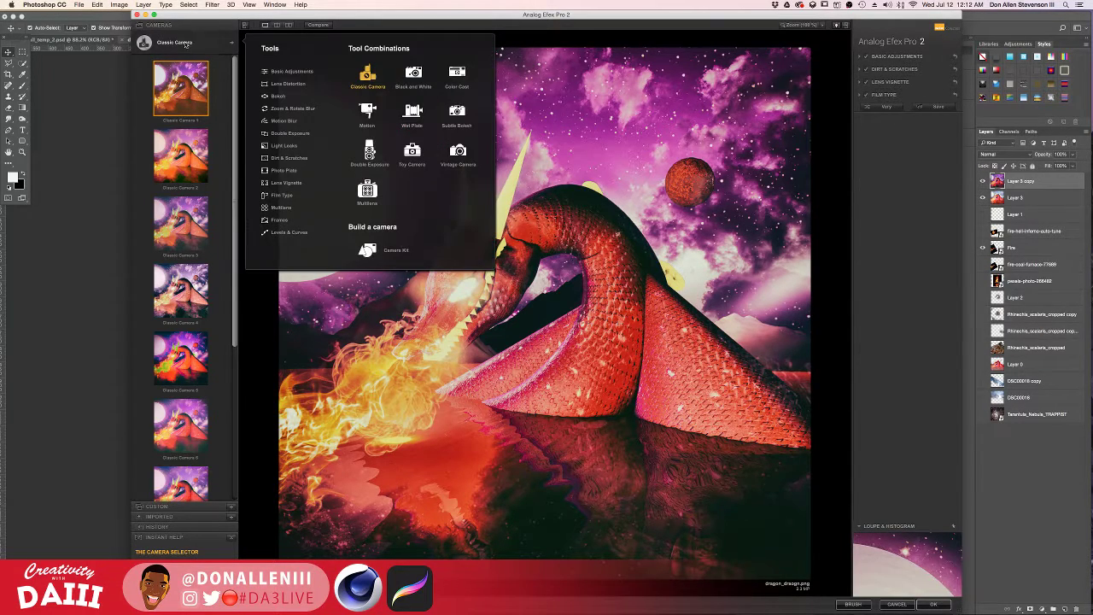
{"action": "left_click", "coordinate": [264, 138]}
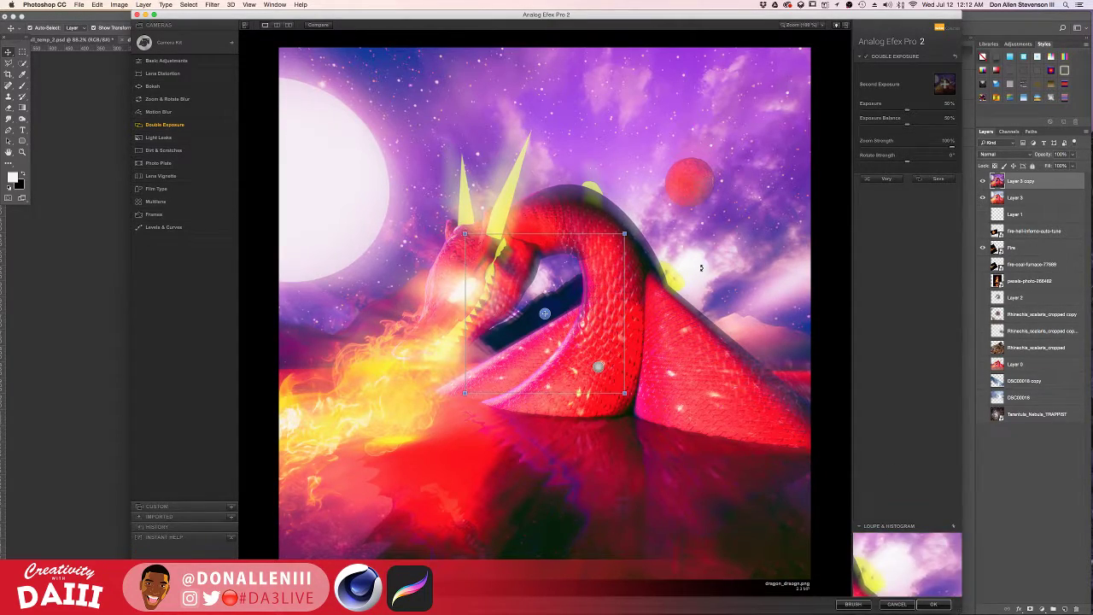
{"action": "key", "text": "super+z"}
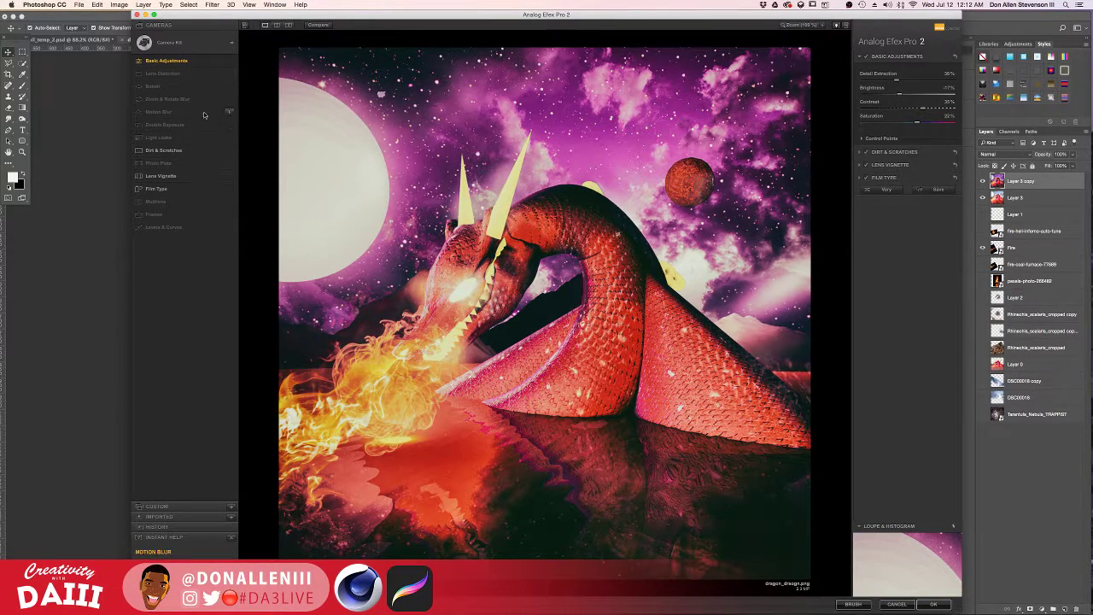
{"action": "left_click", "coordinate": [229, 126]}
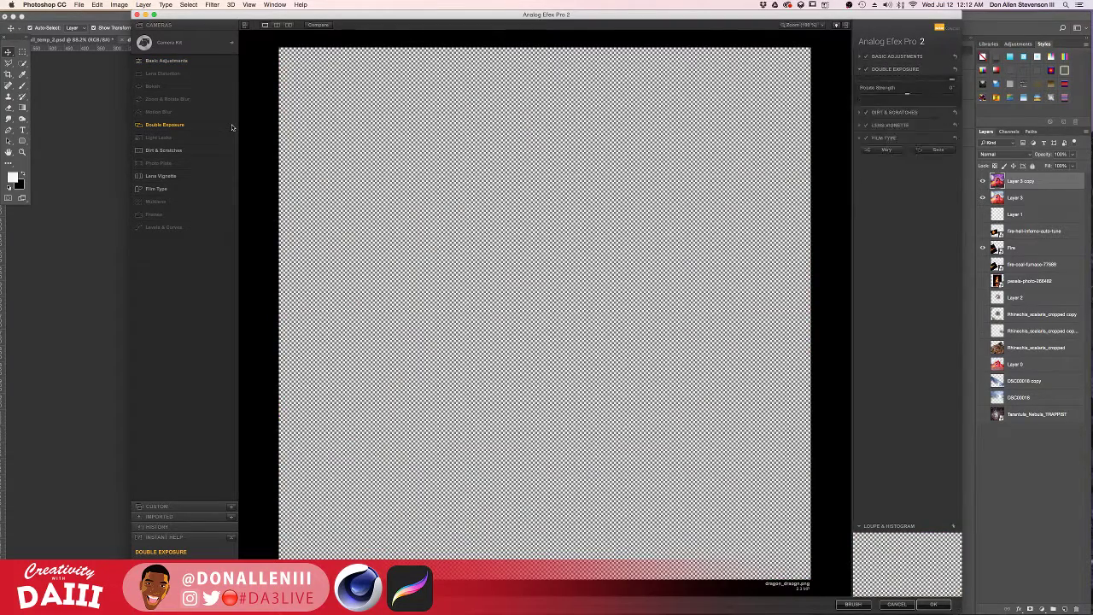
- Enlarge the second exposure, centre it on the image and move its zoom centre to the dragon's mouth
{"action": "left_click_drag", "start_coordinate": [545, 314], "coordinate": [483, 276]}
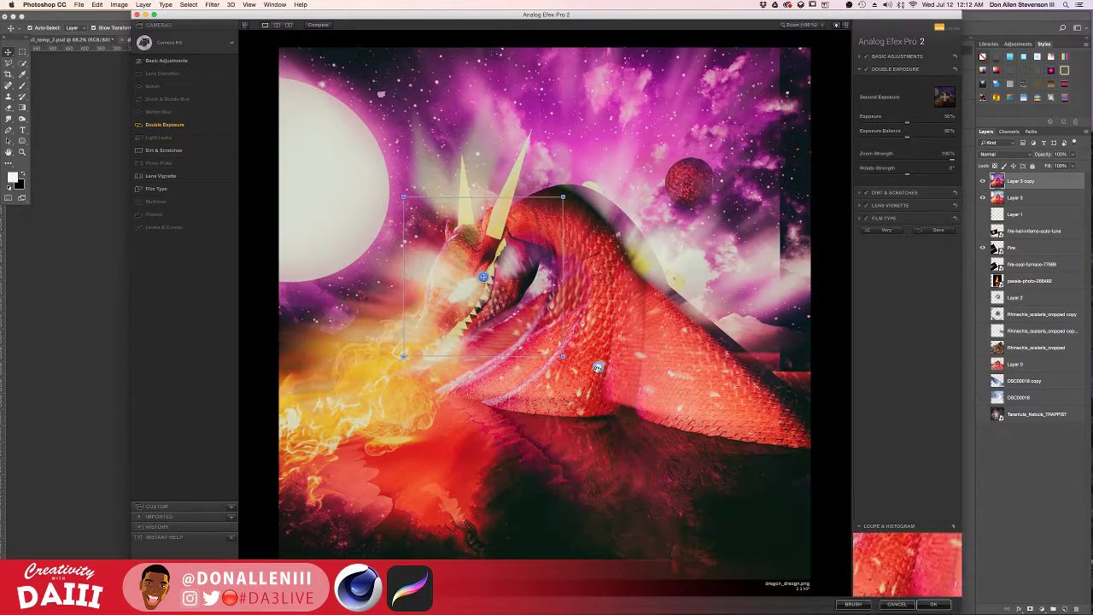
{"action": "mouse_move", "coordinate": [598, 366]}
{"action": "left_click_drag", "start_coordinate": [598, 366], "coordinate": [611, 314]}
{"action": "left_click_drag", "start_coordinate": [531, 393], "coordinate": [397, 480]}
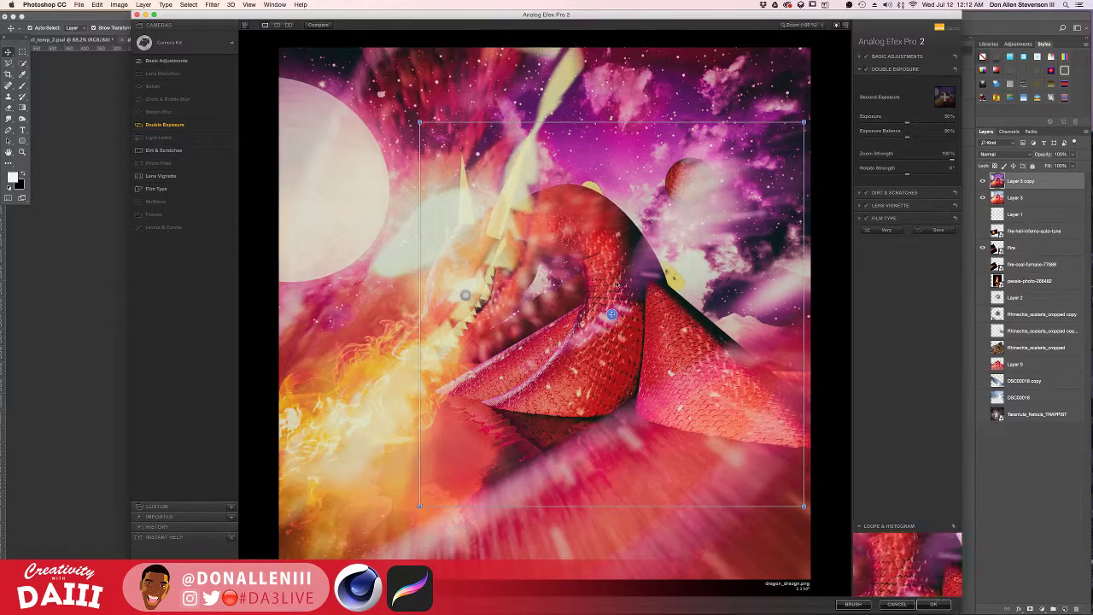
{"action": "left_click_drag", "start_coordinate": [611, 315], "coordinate": [540, 301]}
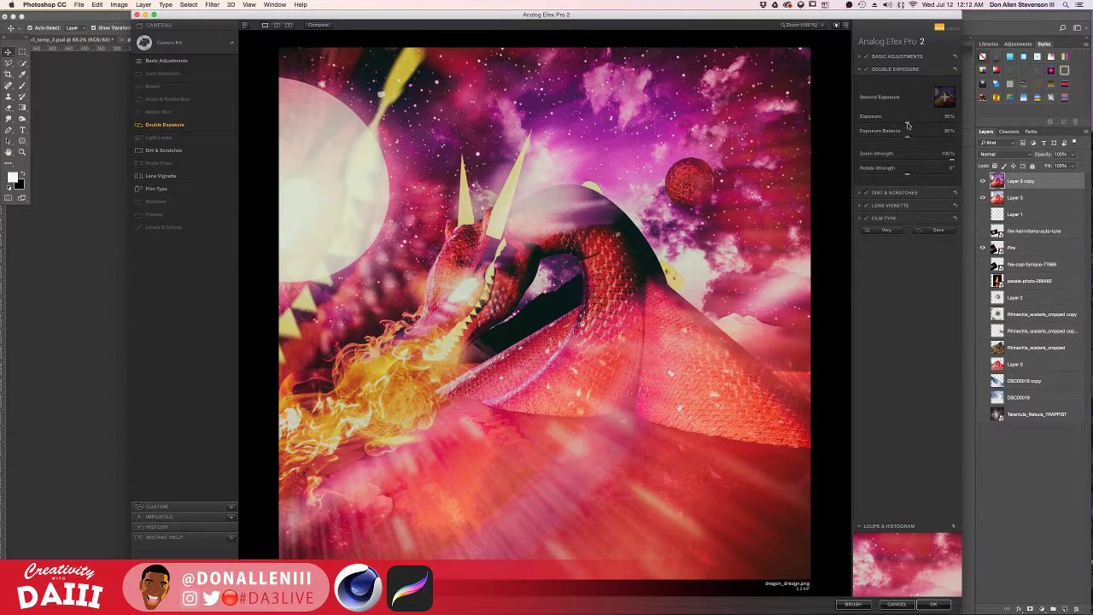
- Set the double exposure's exposure to about 69% and its balance to 17%, toggling the effect off and on to compare
{"action": "left_click_drag", "start_coordinate": [907, 125], "coordinate": [940, 128]}
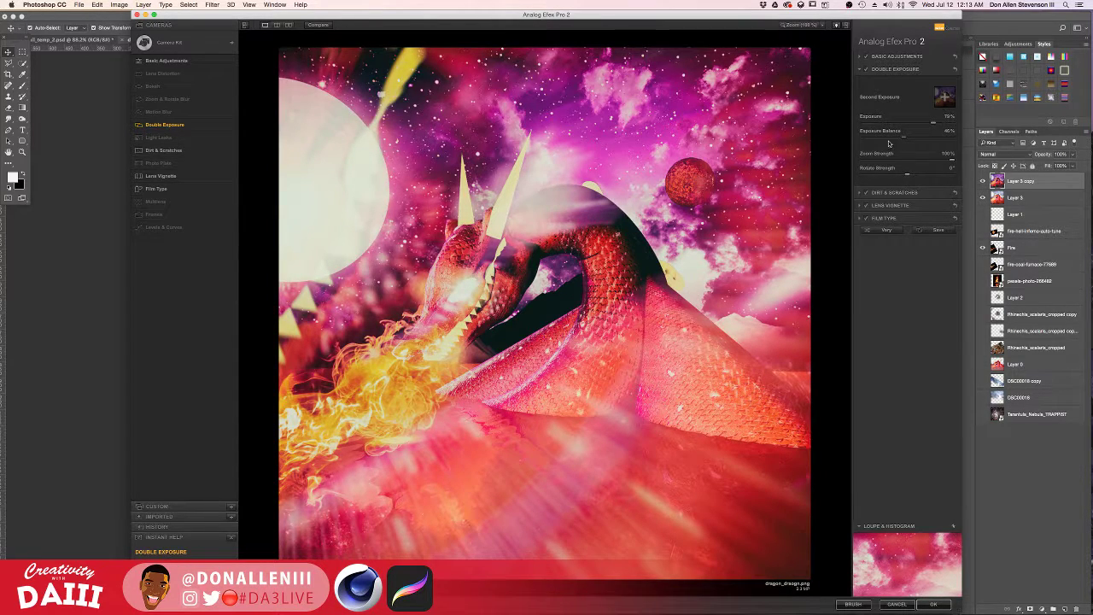
{"action": "mouse_move", "coordinate": [893, 137]}
{"action": "left_mouse_down"}
{"action": "mouse_move", "coordinate": [871, 138]}
{"action": "mouse_move", "coordinate": [945, 139]}
{"action": "mouse_move", "coordinate": [887, 143]}
{"action": "left_mouse_up"}
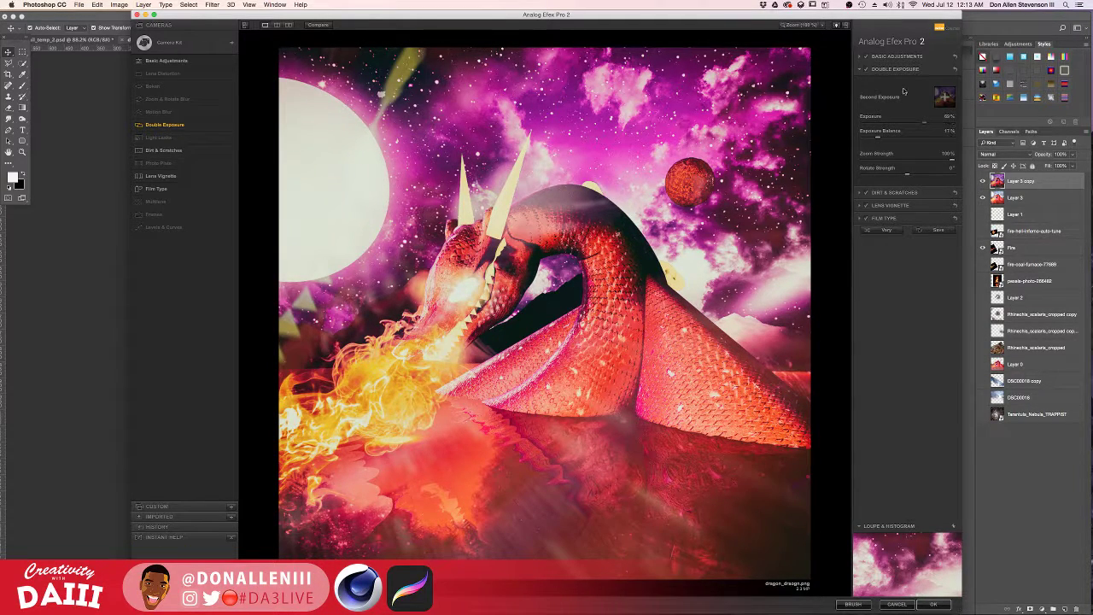
{"action": "left_click", "coordinate": [868, 71]}
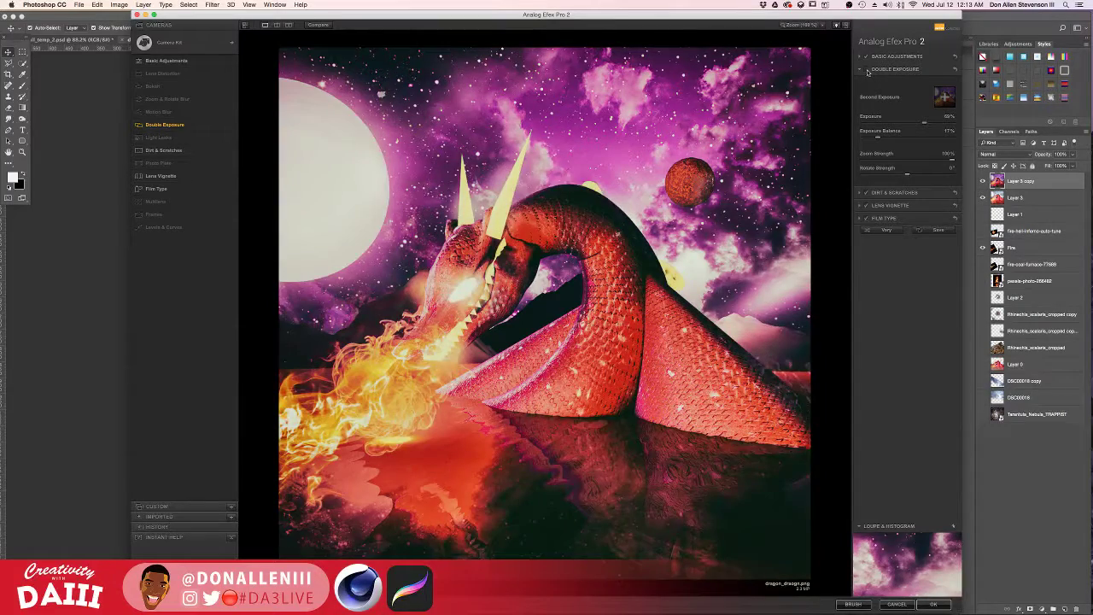
{"action": "left_click", "coordinate": [868, 72]}
{"action": "left_click", "coordinate": [867, 72]}
{"action": "left_click", "coordinate": [868, 72]}
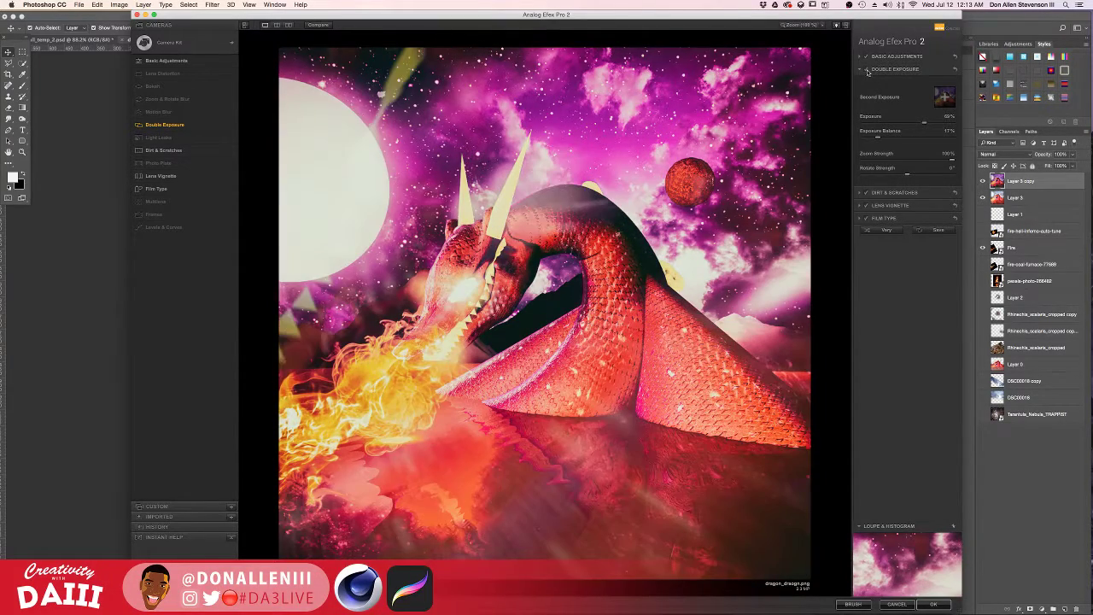
- Try a stronger exposure balance for the double exposure and settle on 22%
{"action": "left_click", "coordinate": [893, 69]}
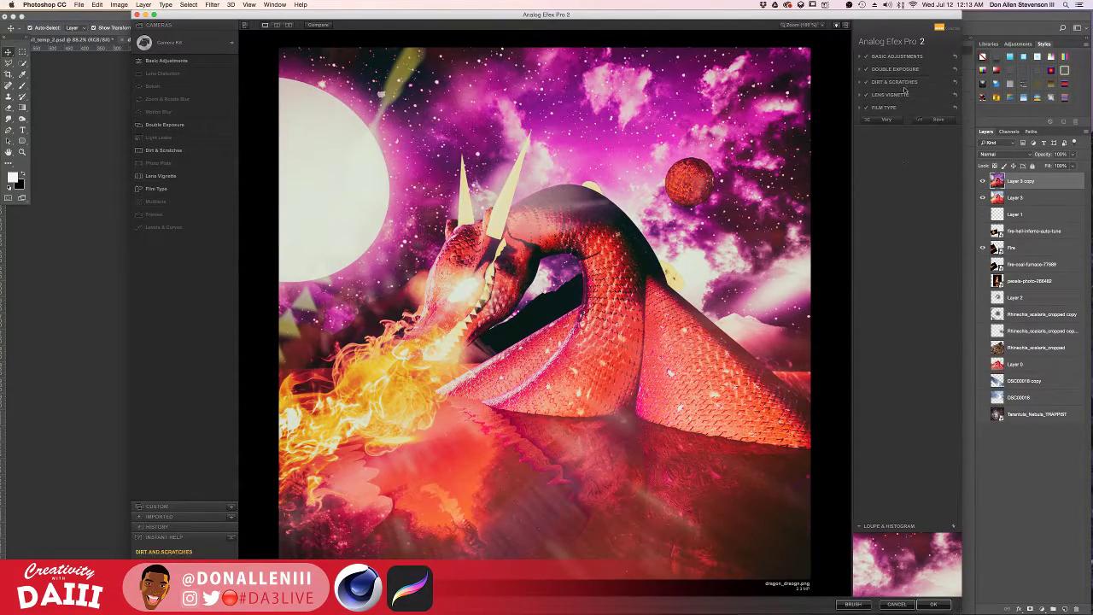
{"action": "left_click", "coordinate": [859, 72]}
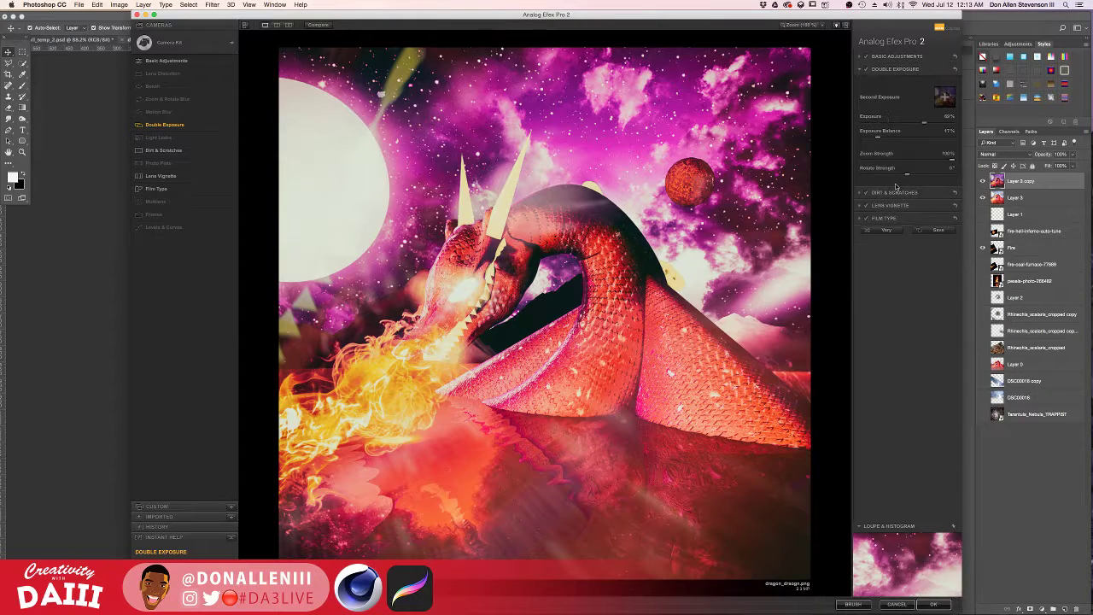
{"action": "left_click", "coordinate": [892, 138]}
{"action": "left_click", "coordinate": [916, 140]}
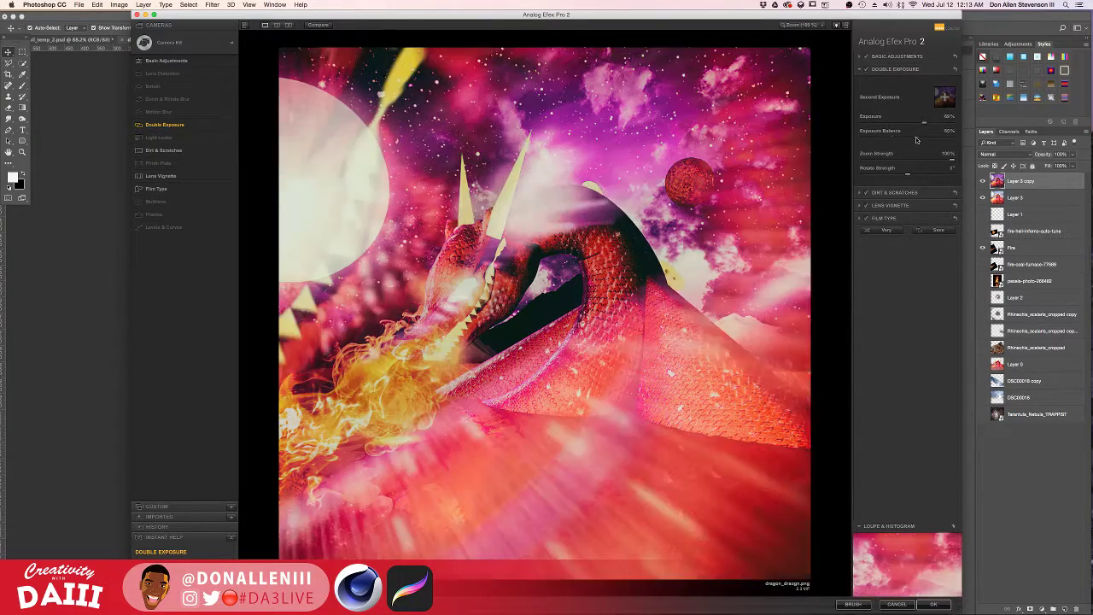
{"action": "left_click", "coordinate": [883, 139]}
- Move the second exposure over the dragon's rear wing and enlarge it slightly
{"action": "mouse_move", "coordinate": [472, 279]}
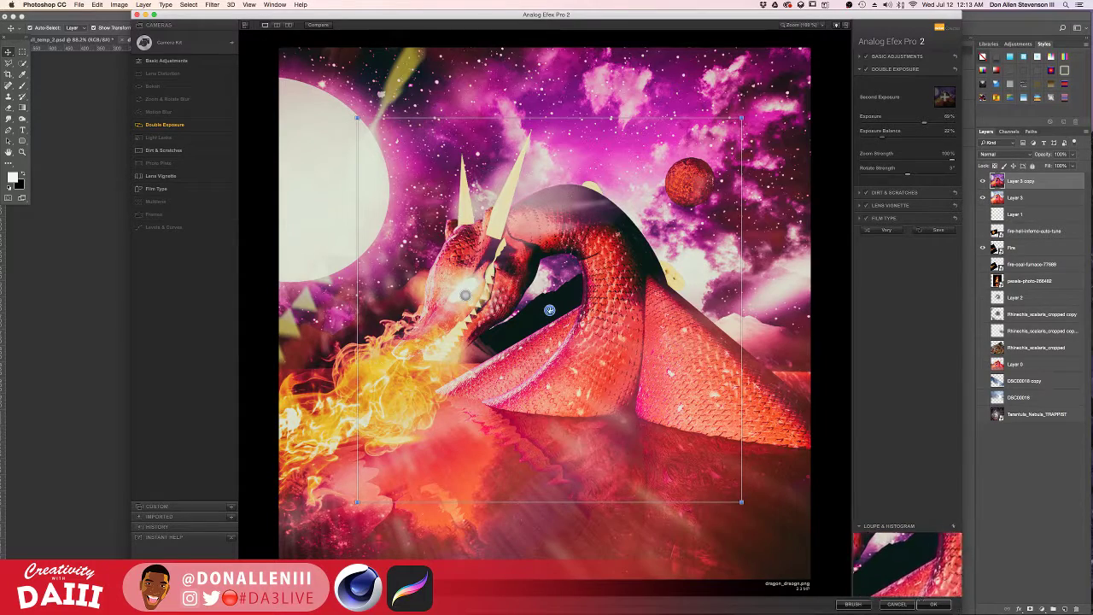
{"action": "left_click_drag", "start_coordinate": [549, 310], "coordinate": [761, 343]}
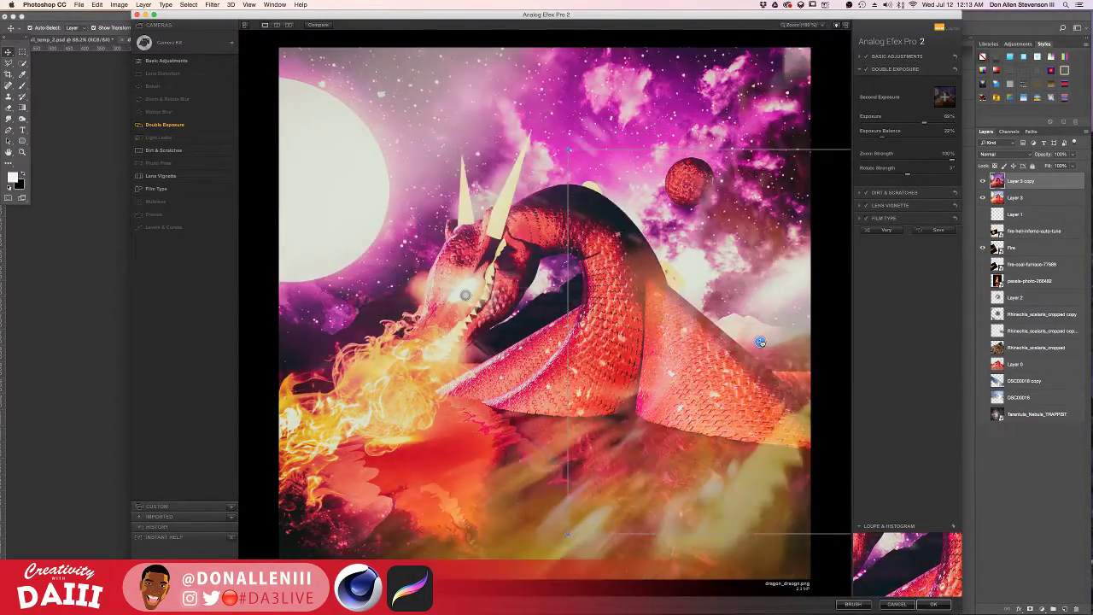
{"action": "left_click_drag", "start_coordinate": [569, 151], "coordinate": [554, 133]}
{"action": "mouse_move", "coordinate": [744, 346]}
{"action": "left_mouse_down"}
{"action": "mouse_move", "coordinate": [727, 326]}
{"action": "mouse_move", "coordinate": [744, 339]}
{"action": "left_mouse_up"}
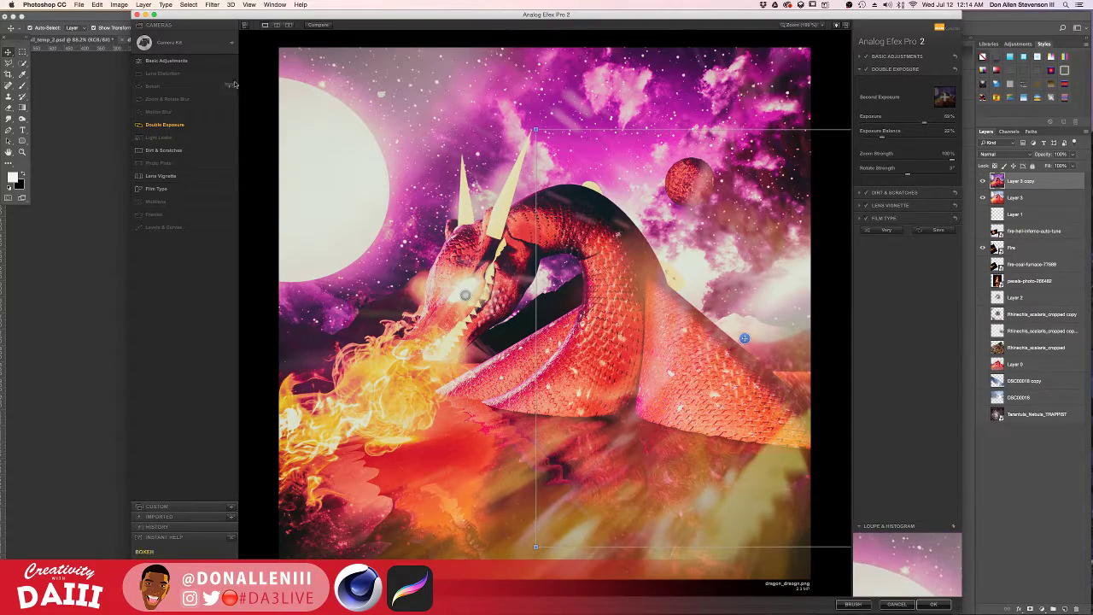
- Add the Lens Distortion tool, try different pincushion and chromatic shift amounts, and switch the effect off
{"action": "left_click", "coordinate": [230, 76]}
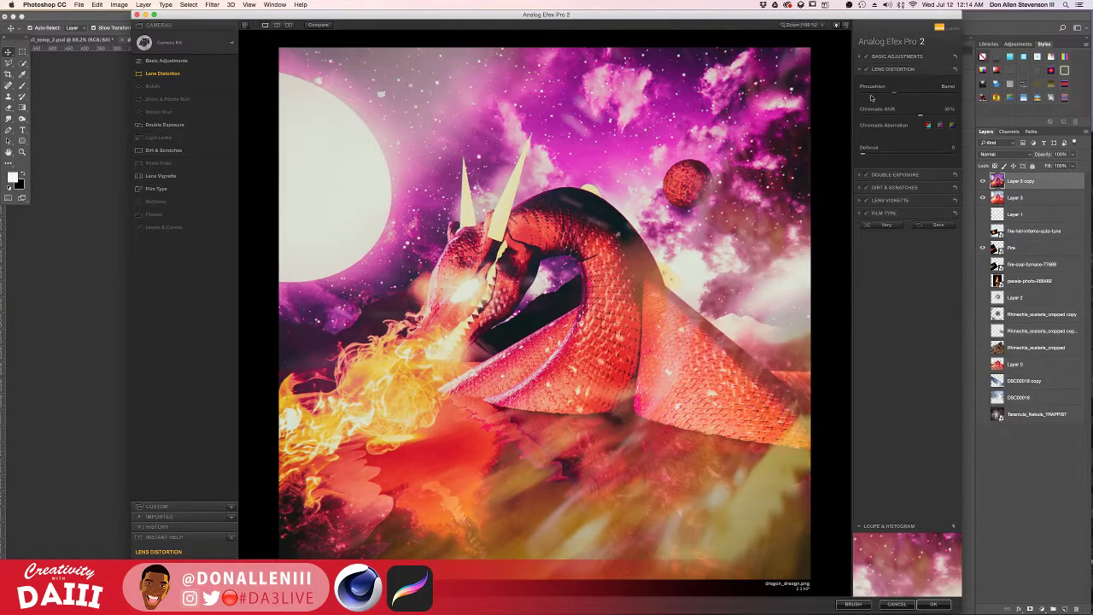
{"action": "left_click_drag", "start_coordinate": [877, 95], "coordinate": [916, 116]}
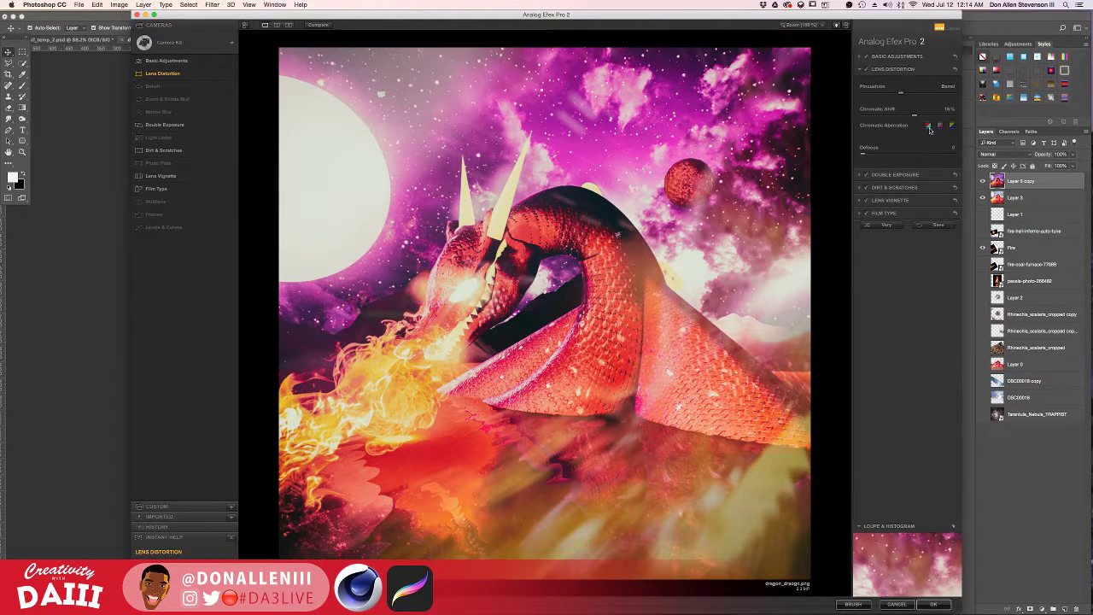
{"action": "left_click_drag", "start_coordinate": [915, 113], "coordinate": [946, 118]}
{"action": "left_click", "coordinate": [866, 71]}
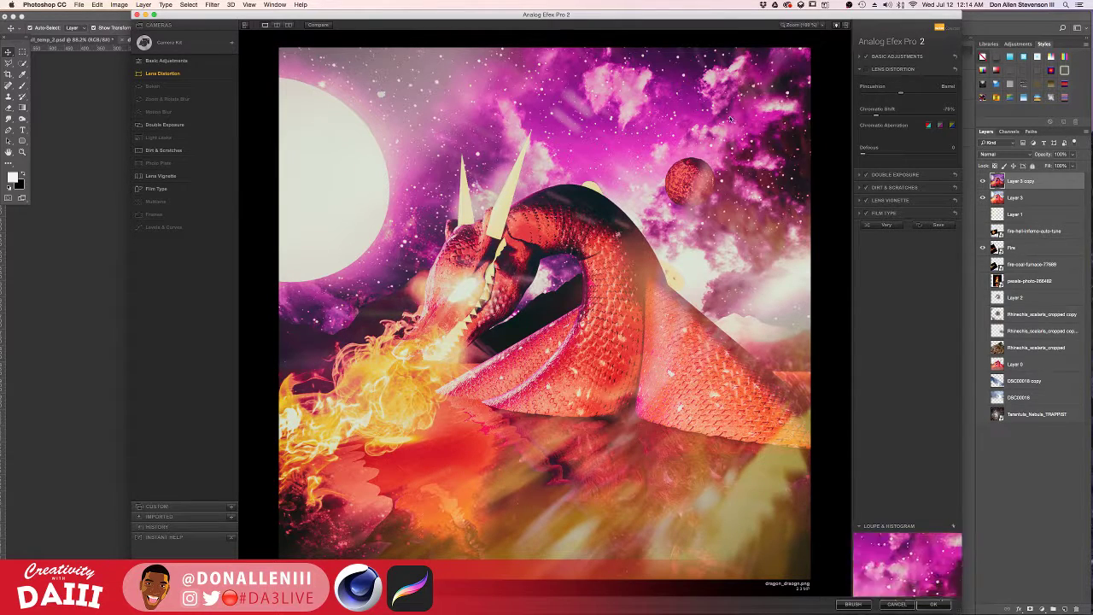
- Apply the Analog Efex Pro 2 effects to the image and return to the Photoshop document
{"action": "left_click", "coordinate": [934, 604]}
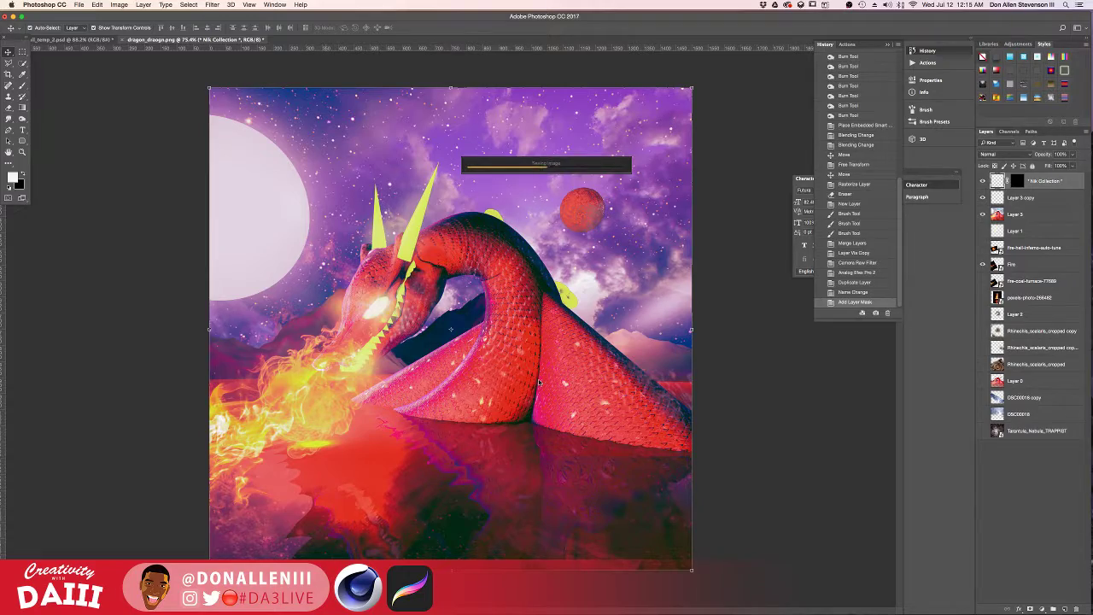
{"action": "key", "text": "ctrl+Up"}
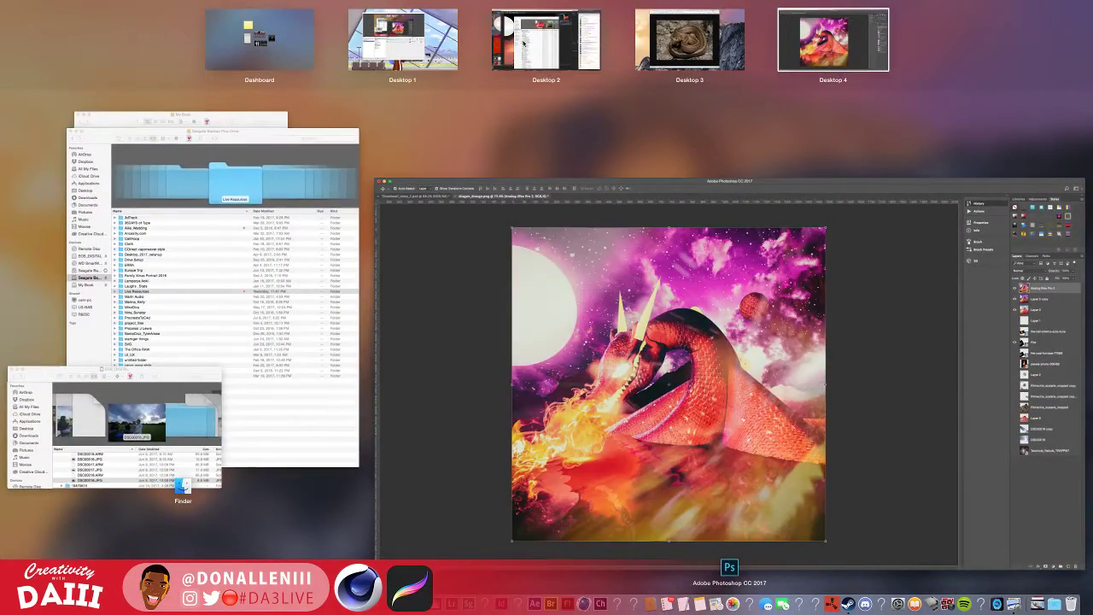
{"action": "left_click", "coordinate": [590, 62]}
{"action": "key", "text": "ctrl+Right"}
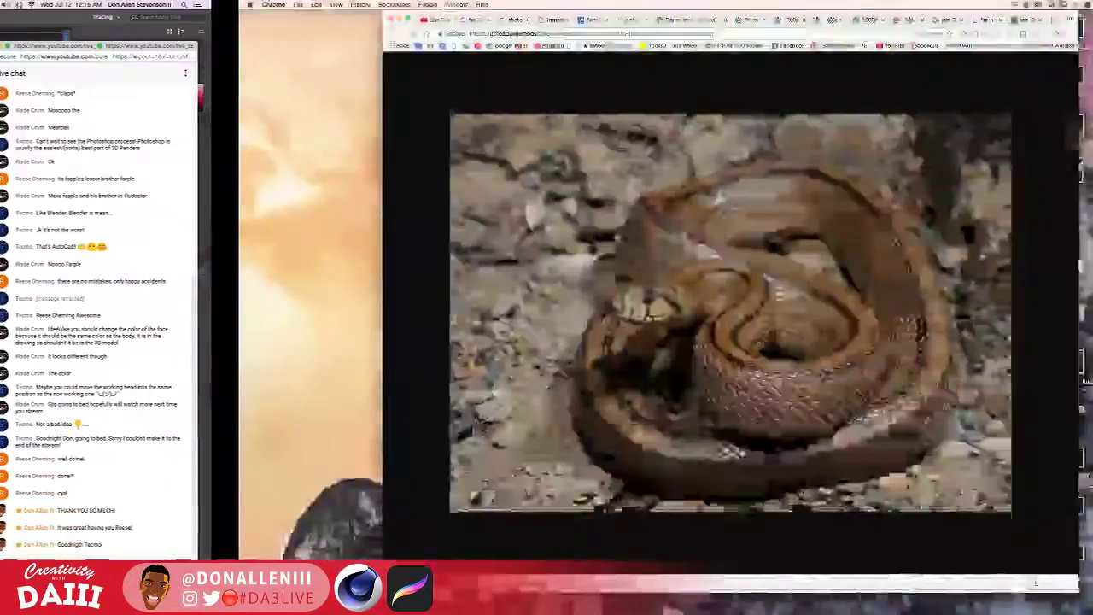
{"action": "key", "text": "ctrl+Right"}
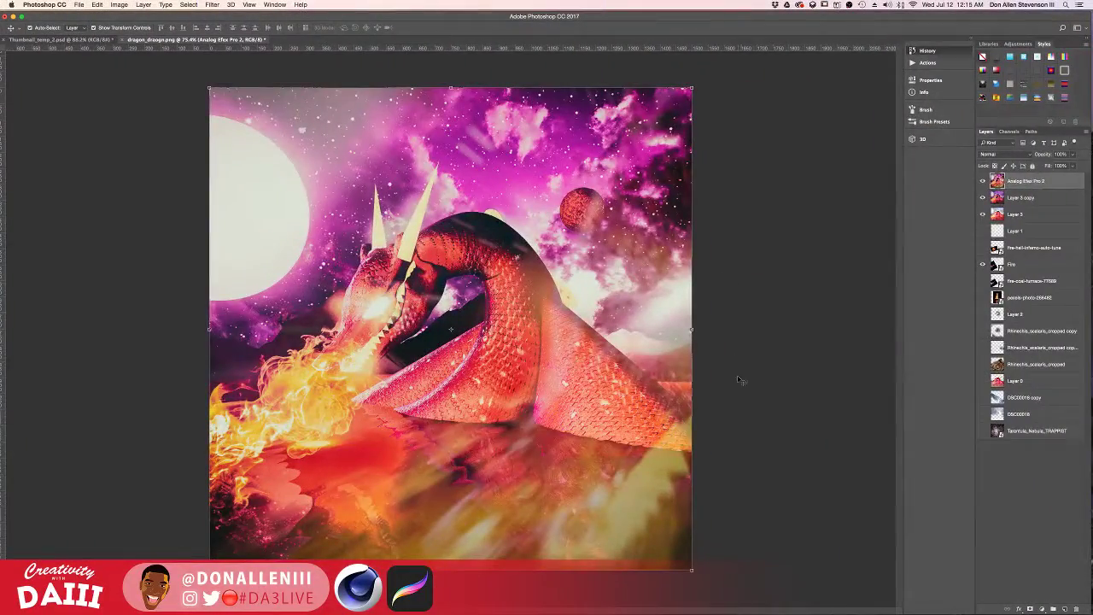
- Toggle the Analog Efex Pro 2 layer's visibility to compare the image with and without the effects
{"action": "left_click", "coordinate": [982, 182]}
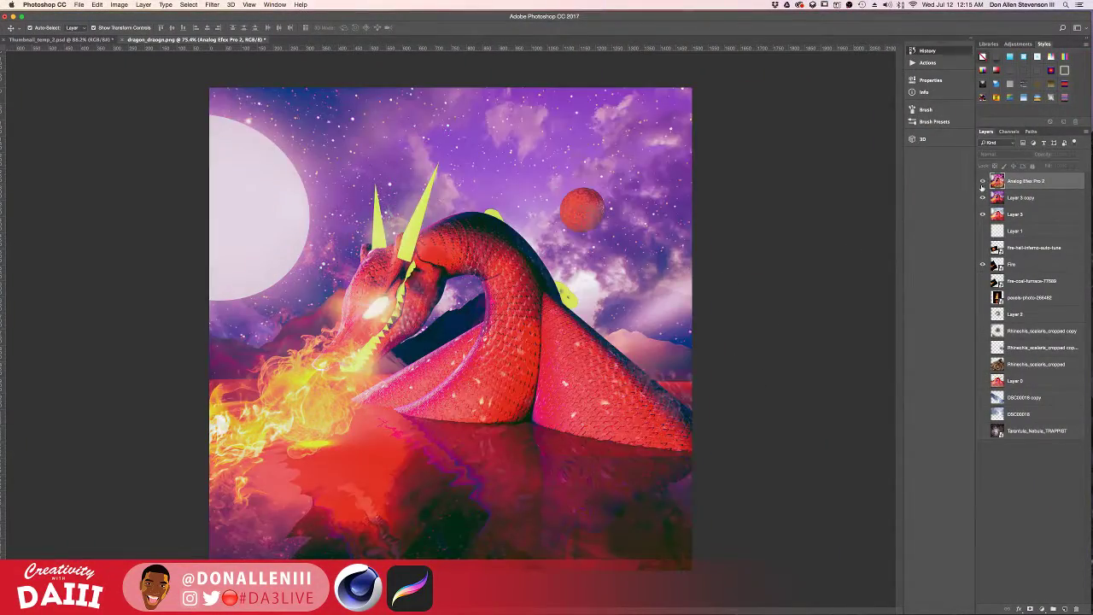
{"action": "left_click", "coordinate": [982, 182]}
{"action": "left_click", "coordinate": [982, 184]}
{"action": "left_click", "coordinate": [982, 184]}
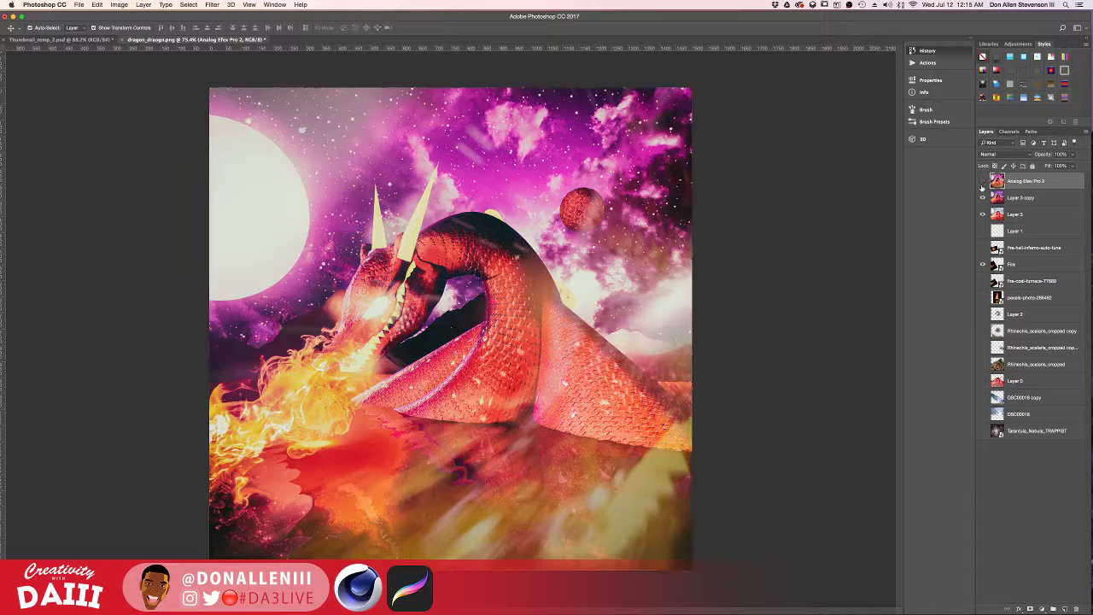
{"action": "left_click", "coordinate": [982, 185]}
{"action": "left_click", "coordinate": [982, 185]}
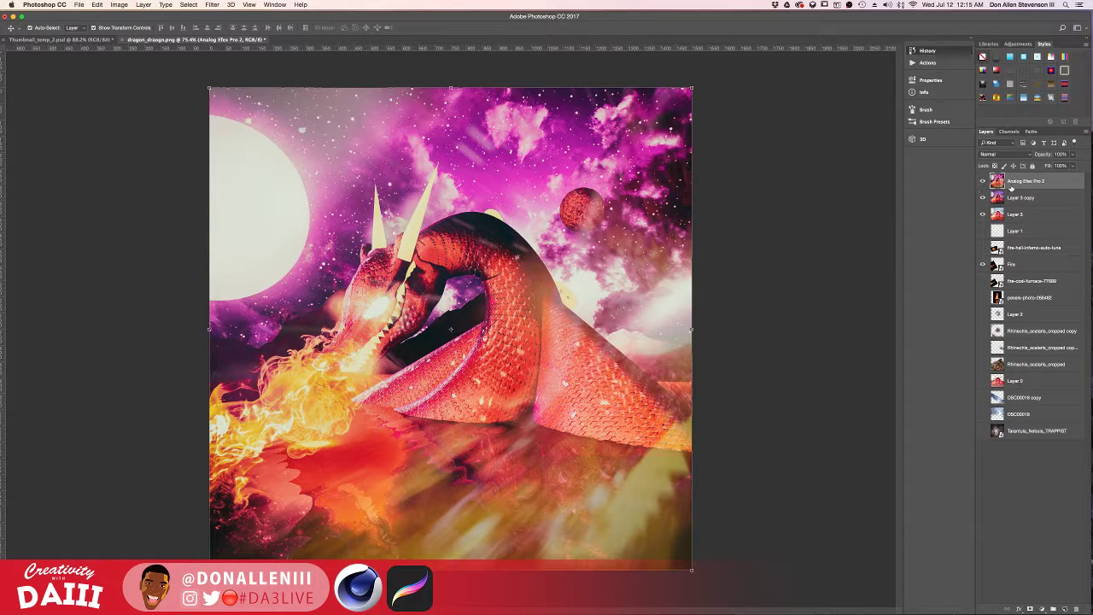
- Duplicate the Analog Efex Pro 2 layer and check the copy by switching its visibility off and on
{"action": "key", "text": "super+j"}
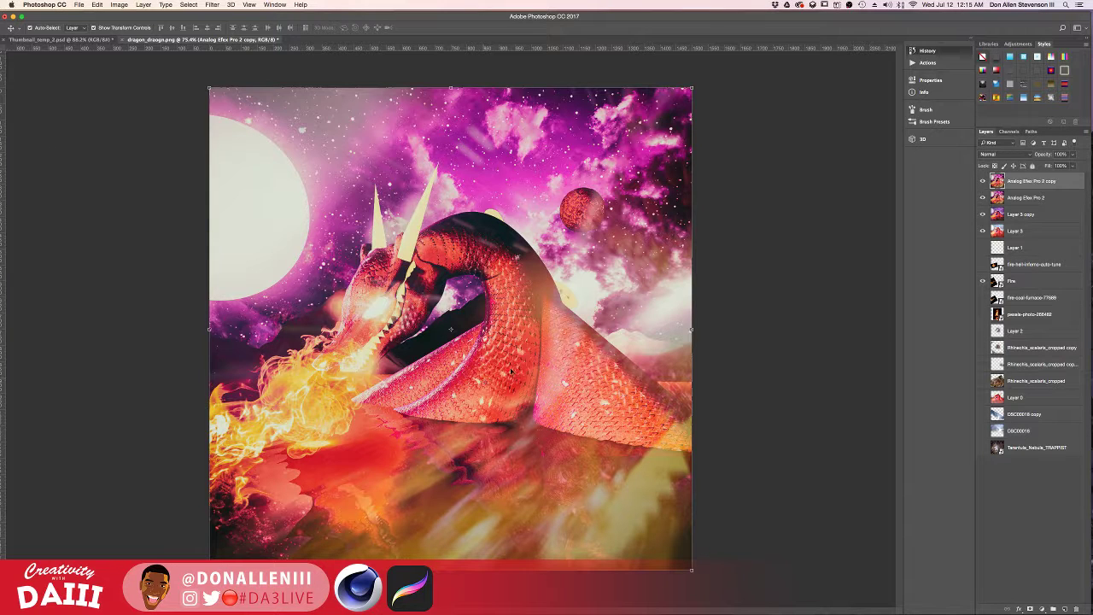
{"action": "left_click", "coordinate": [983, 181]}
{"action": "left_click", "coordinate": [983, 181]}
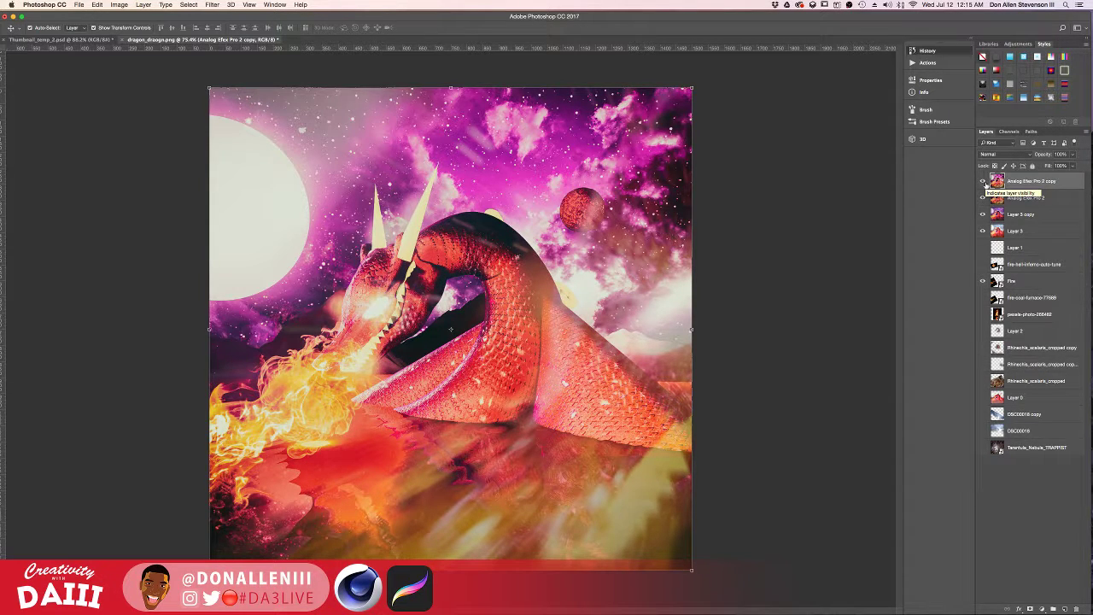
- Bring up Save As for the dragon document, look through the file formats, and move the dialog away from the artwork
{"action": "left_click", "coordinate": [78, 4]}
{"action": "left_click", "coordinate": [106, 101]}
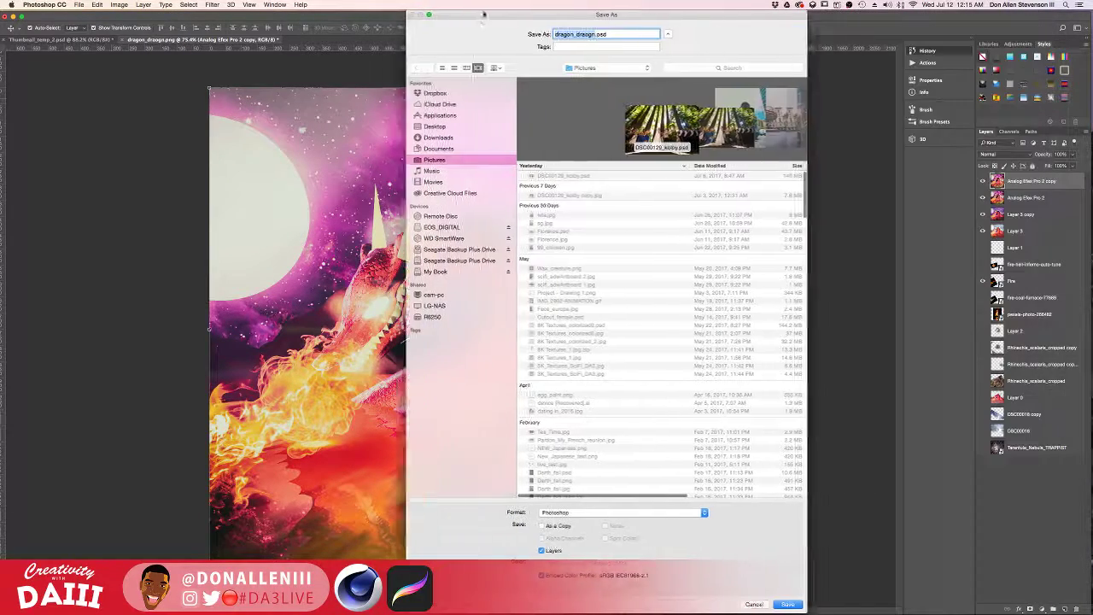
{"action": "left_click", "coordinate": [559, 513]}
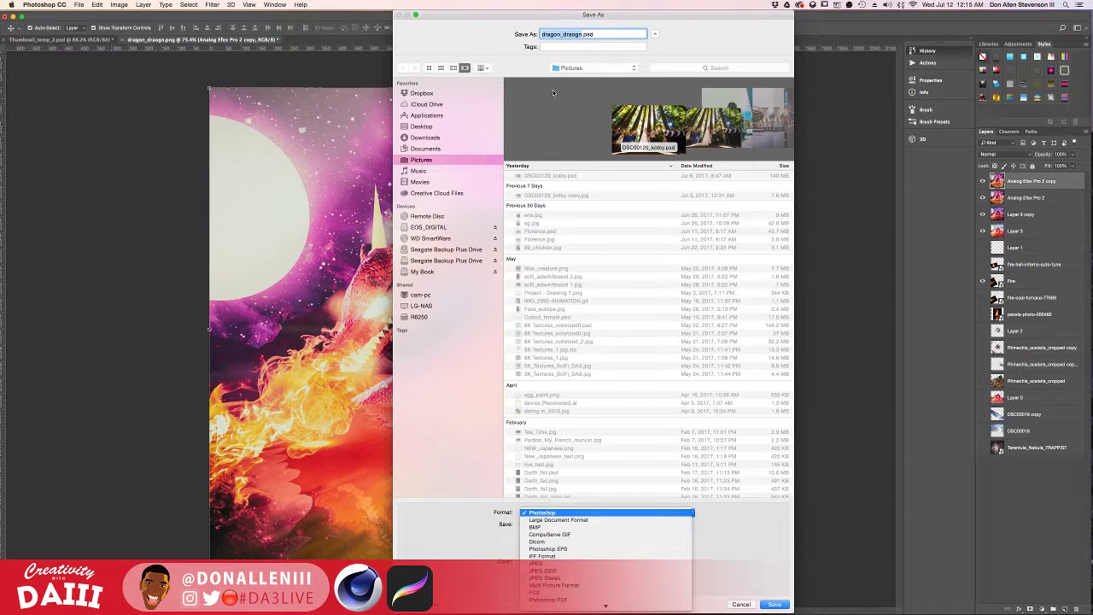
{"action": "left_click", "coordinate": [506, 17]}
{"action": "left_click_drag", "start_coordinate": [505, 18], "coordinate": [769, 107]}
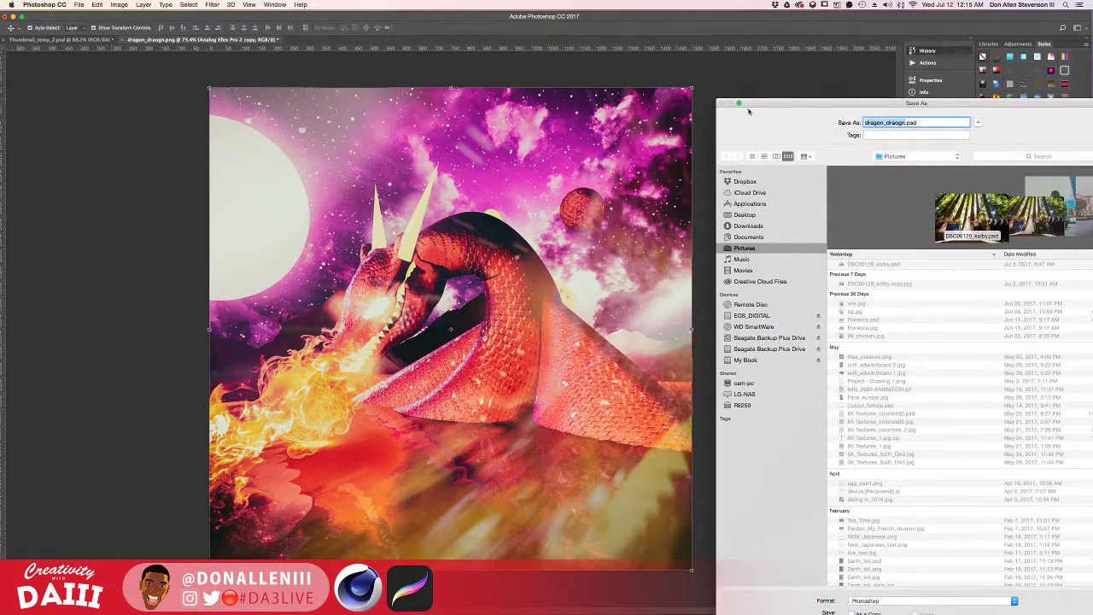
- Switch to OBS on Desktop 1 and change the live scene to C4D Tutorial Thumb
{"action": "key", "text": "ctrl+Up"}
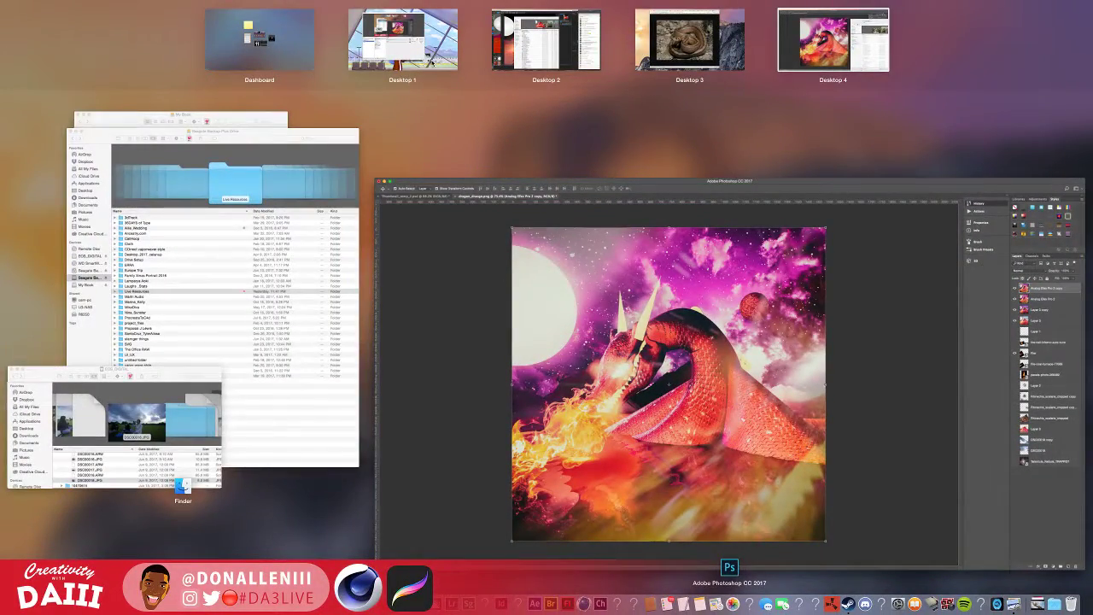
{"action": "left_click", "coordinate": [413, 64]}
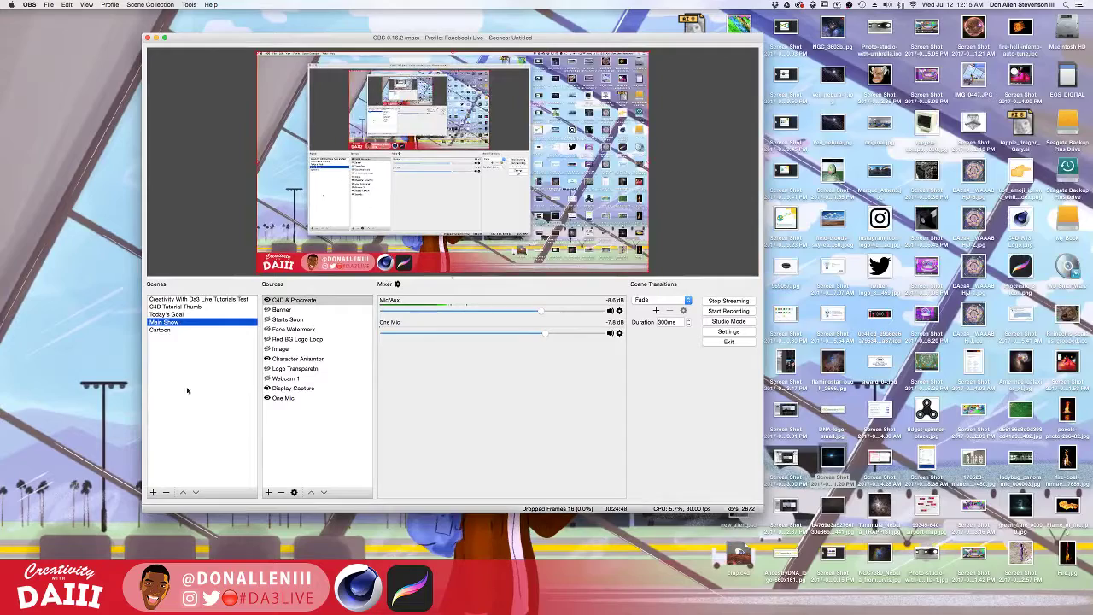
{"action": "left_click", "coordinate": [179, 308]}
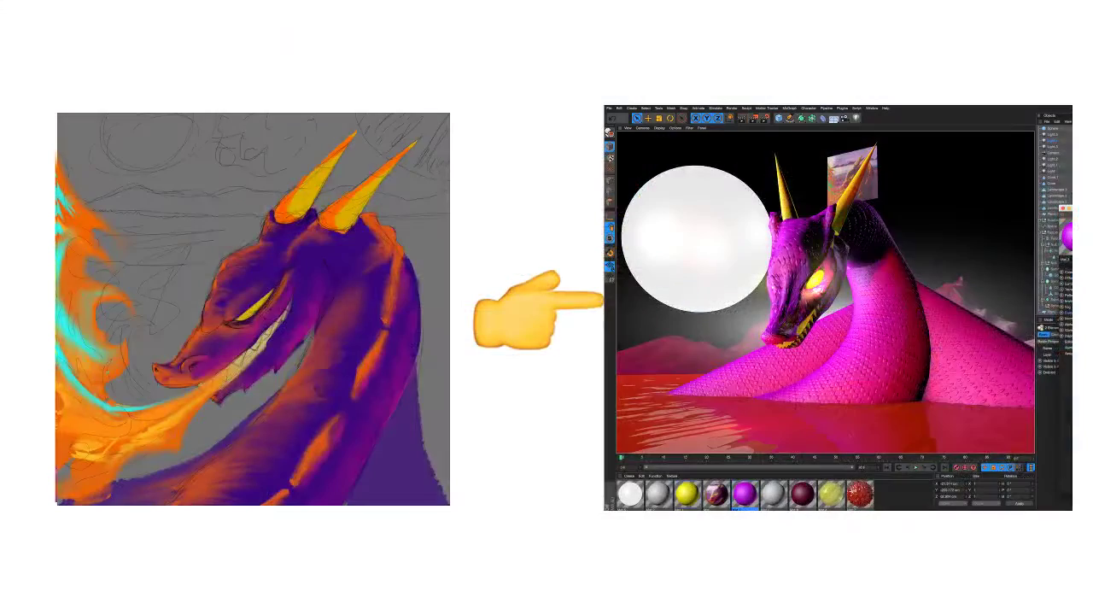